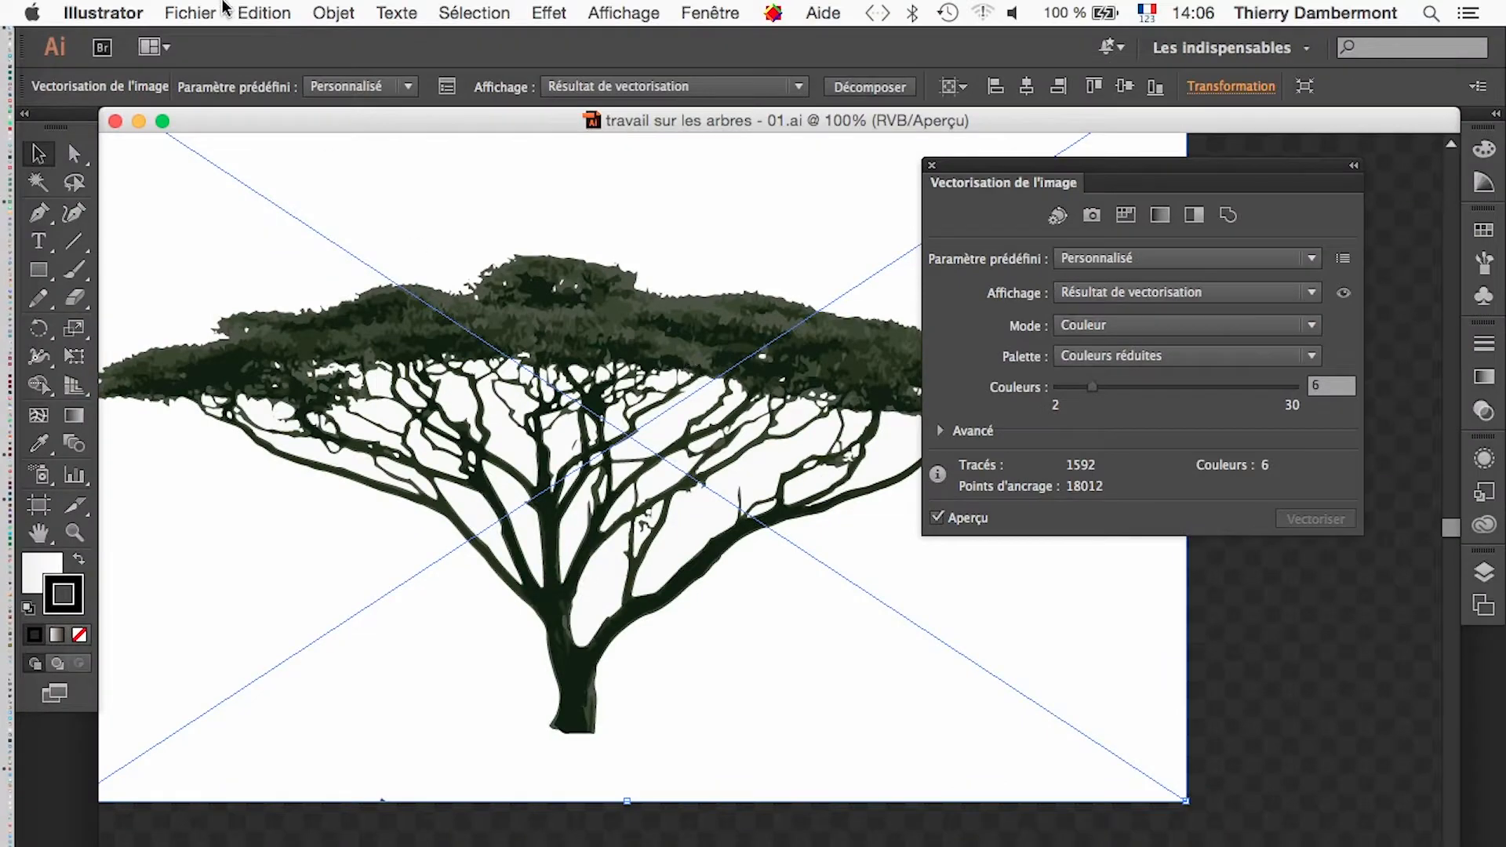
- Check how links are updated in the file handling and clipboard preferences, leaving the settings as they are
{"action": "left_click", "coordinate": [138, 15]}
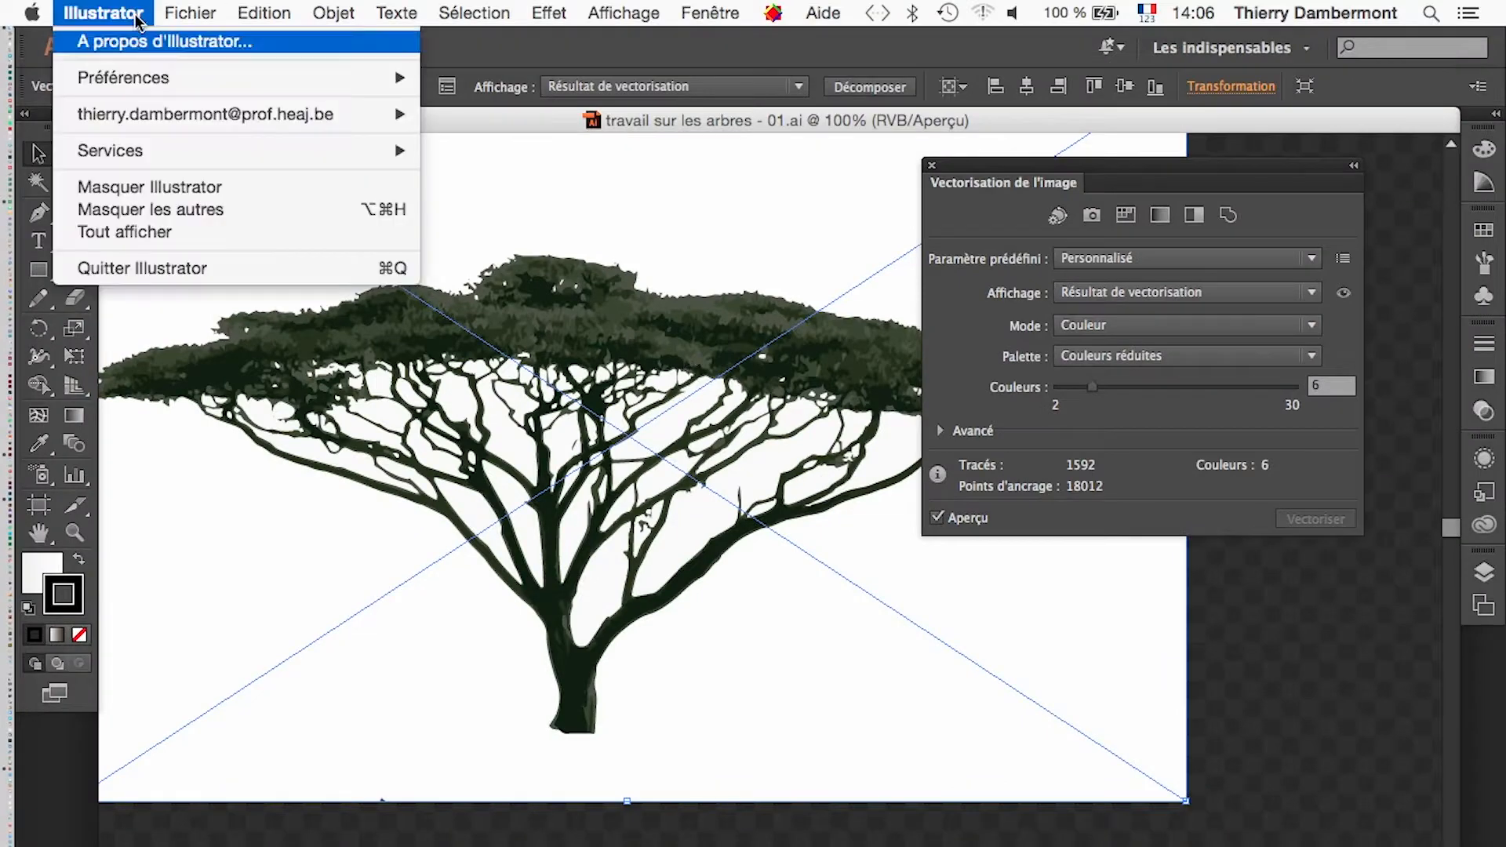
{"action": "mouse_move", "coordinate": [172, 77]}
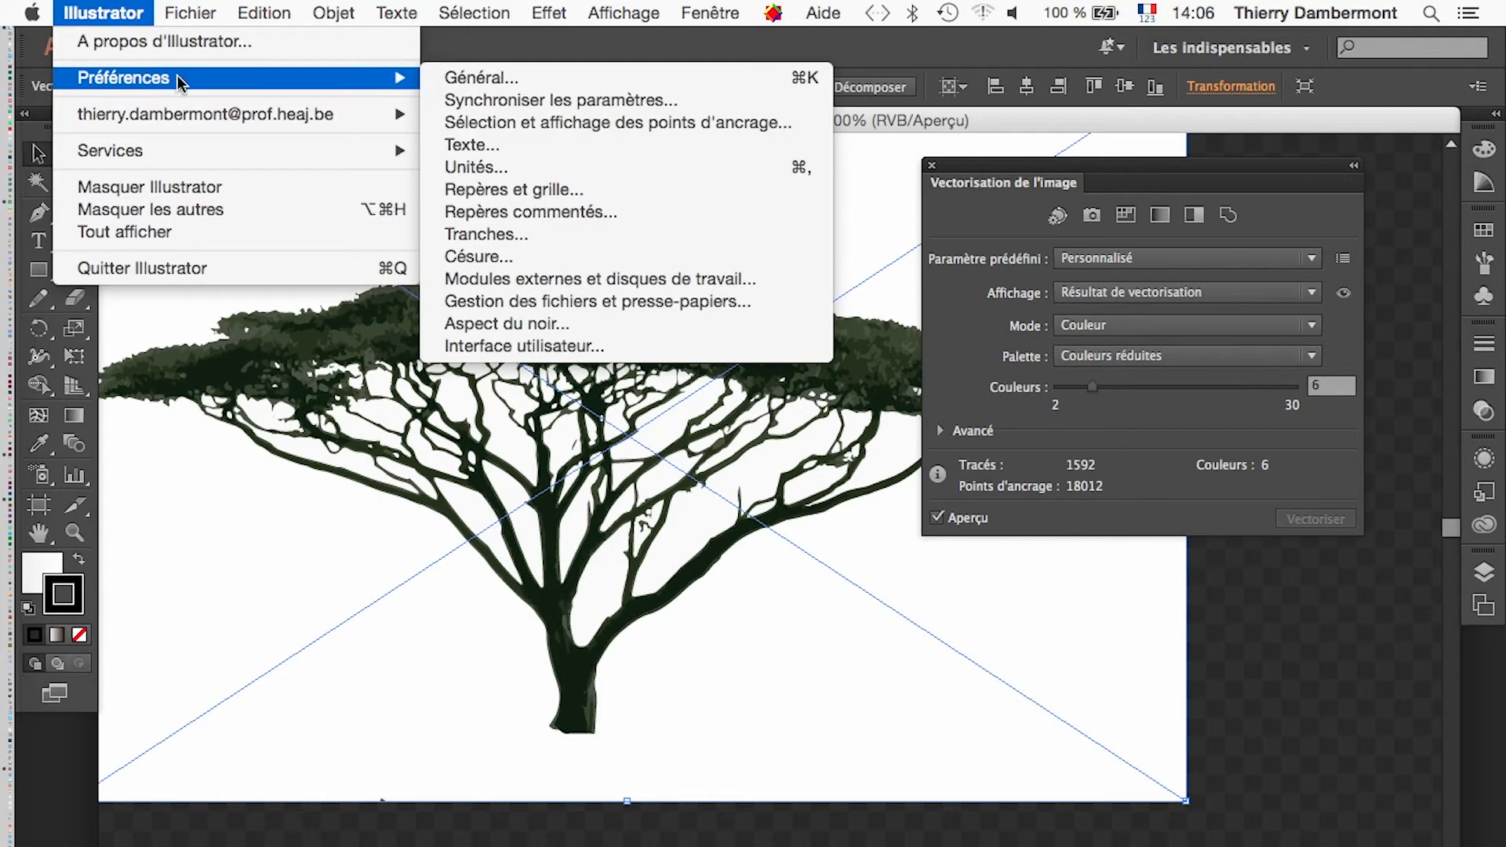
{"action": "left_click", "coordinate": [751, 301]}
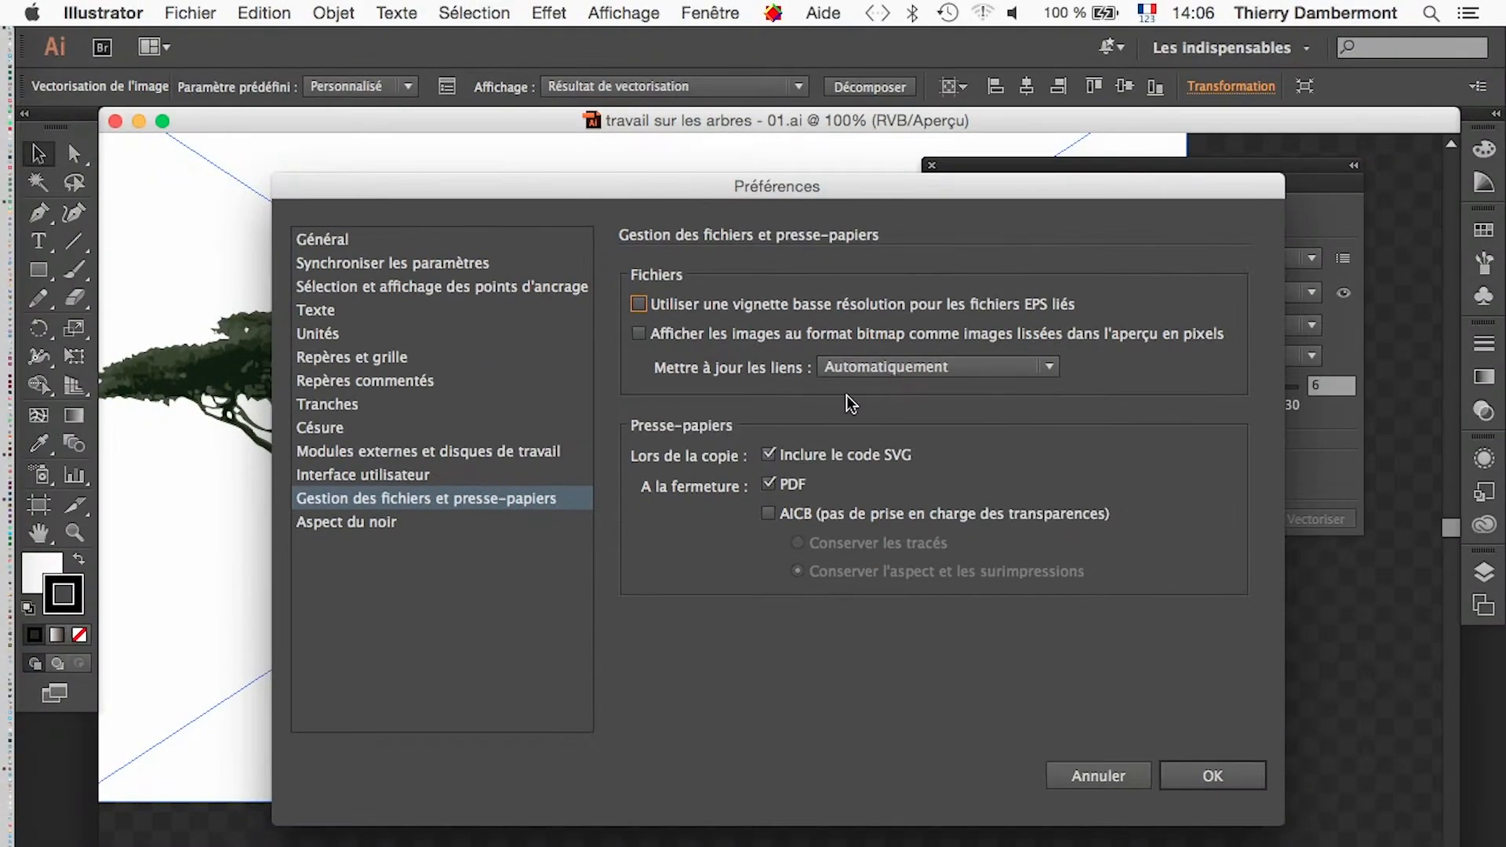
{"action": "left_click", "coordinate": [1063, 774]}
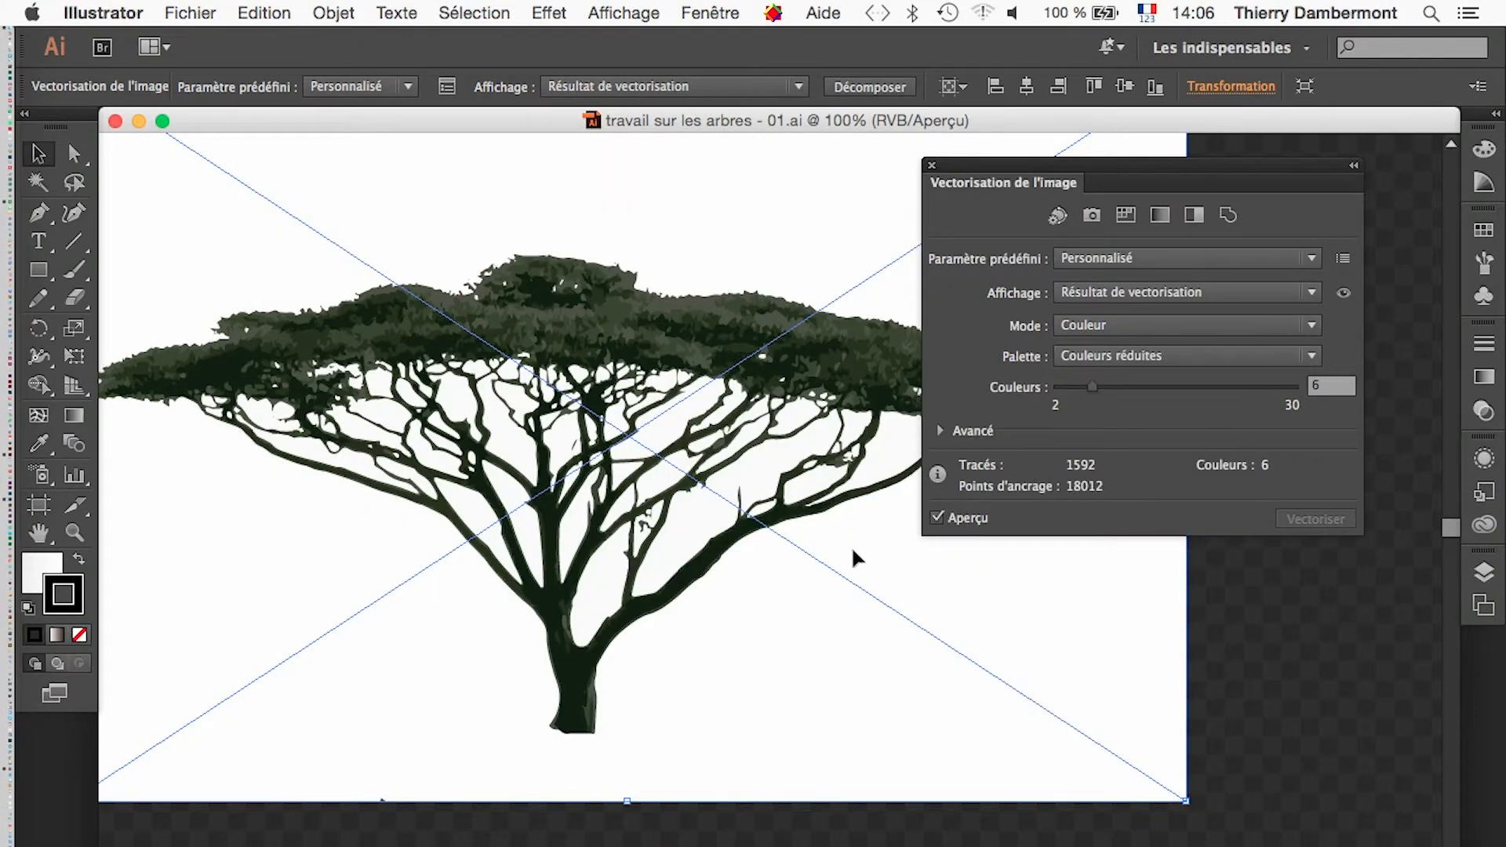
- Clear the tracing panel off the tree, switch to Photoshop and set the tree image's resolution to 72 pixels/inch
{"action": "left_click_drag", "start_coordinate": [953, 165], "coordinate": [1144, 166]}
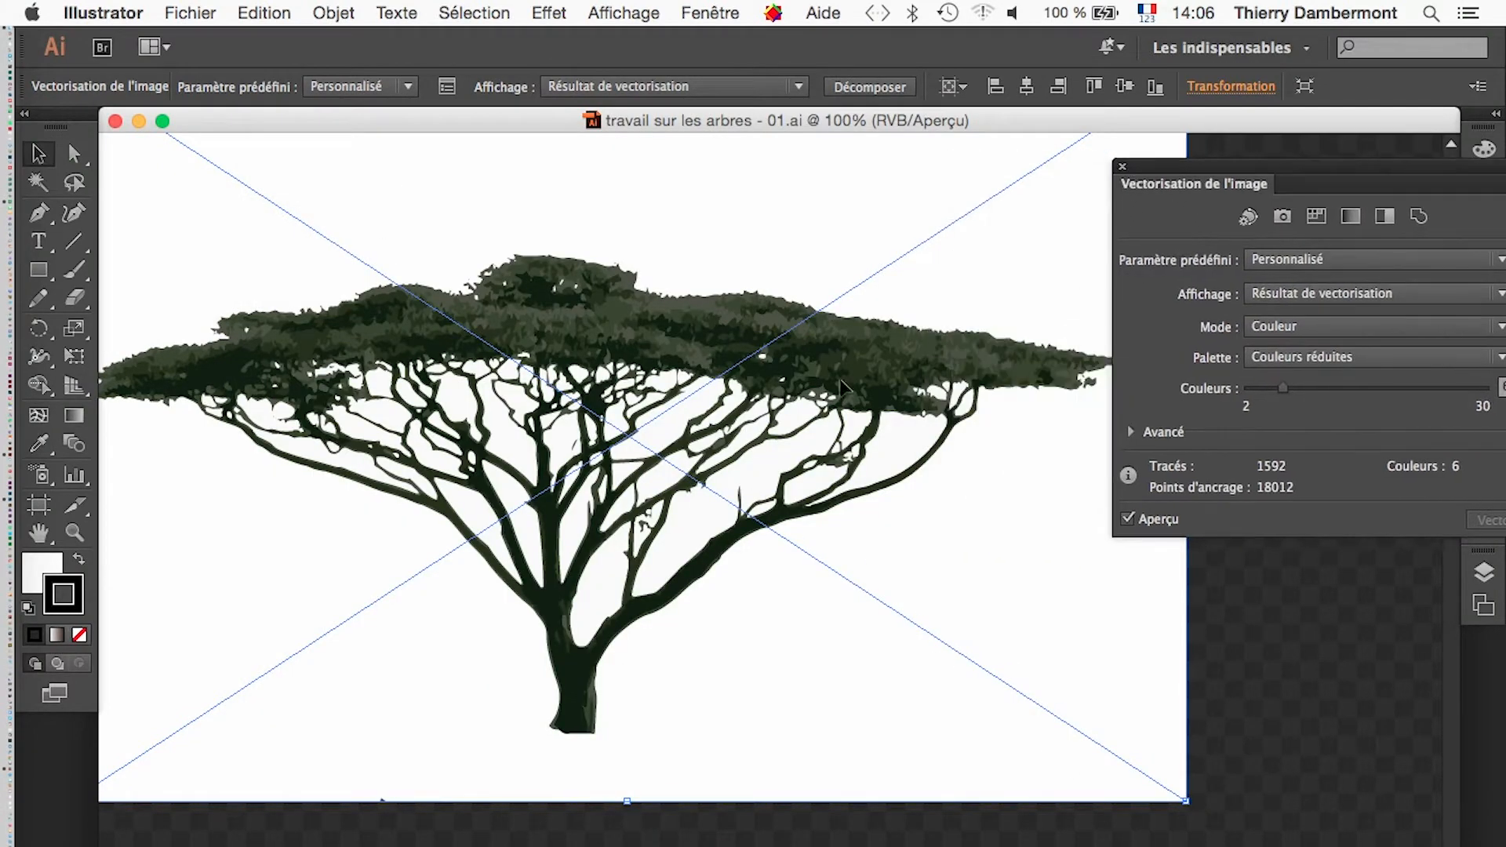
{"action": "key", "text": "super+Tab"}
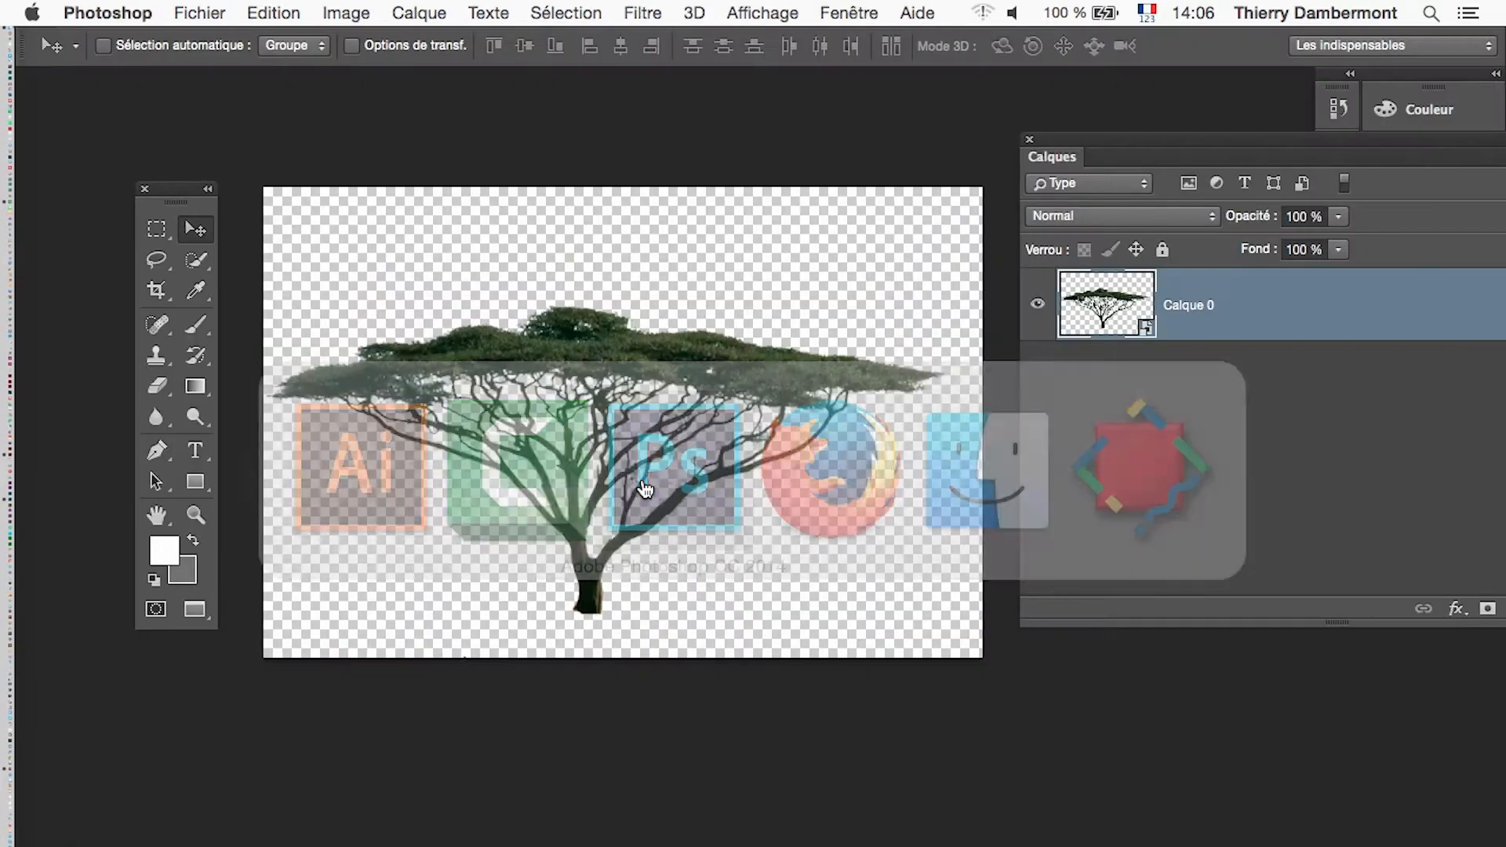
{"action": "left_click", "coordinate": [346, 12]}
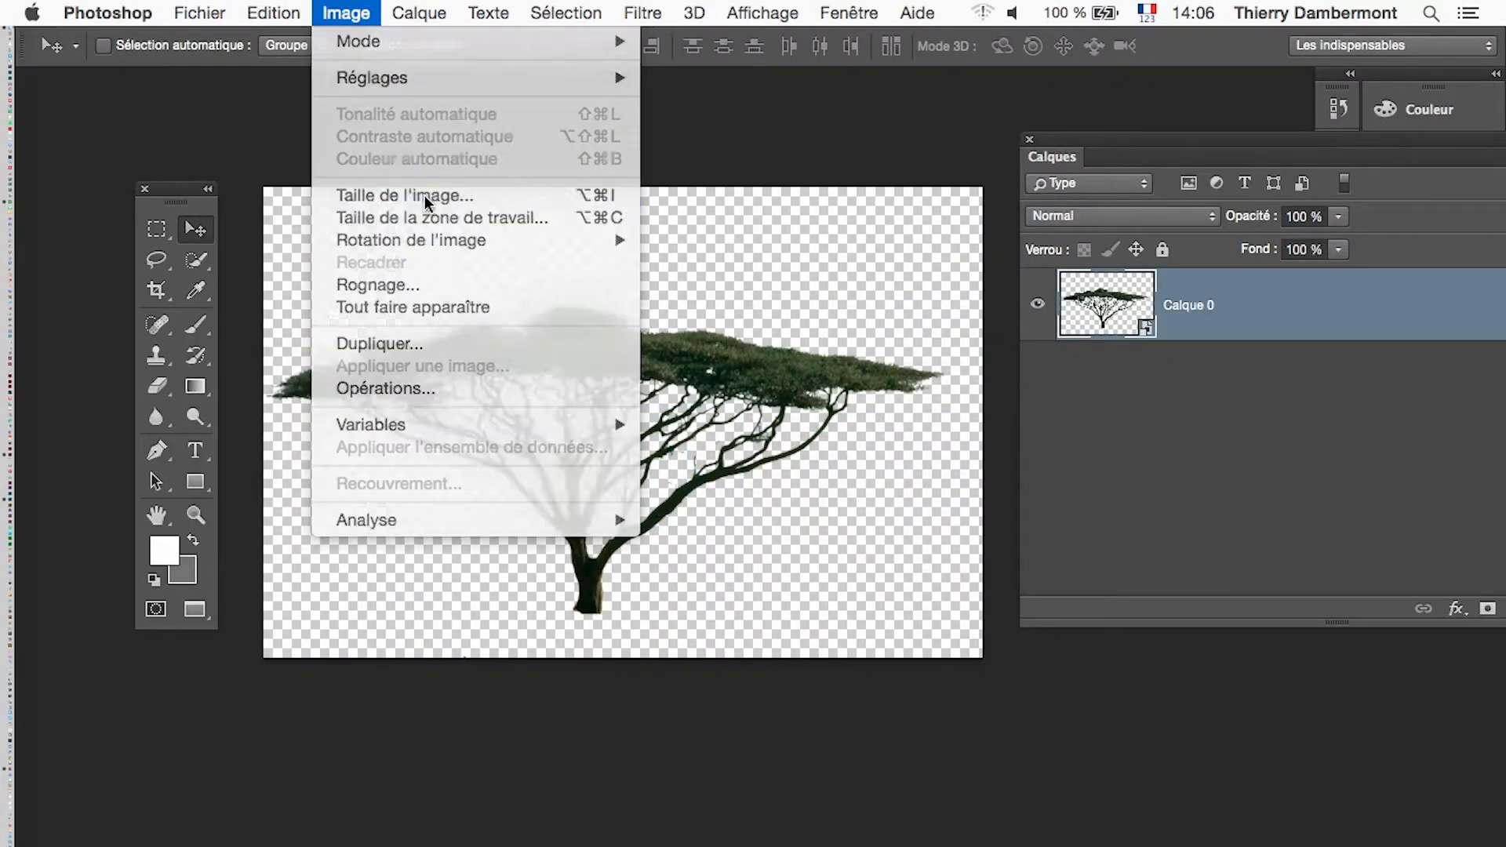
{"action": "left_click", "coordinate": [424, 195]}
{"action": "key", "text": "alt"}
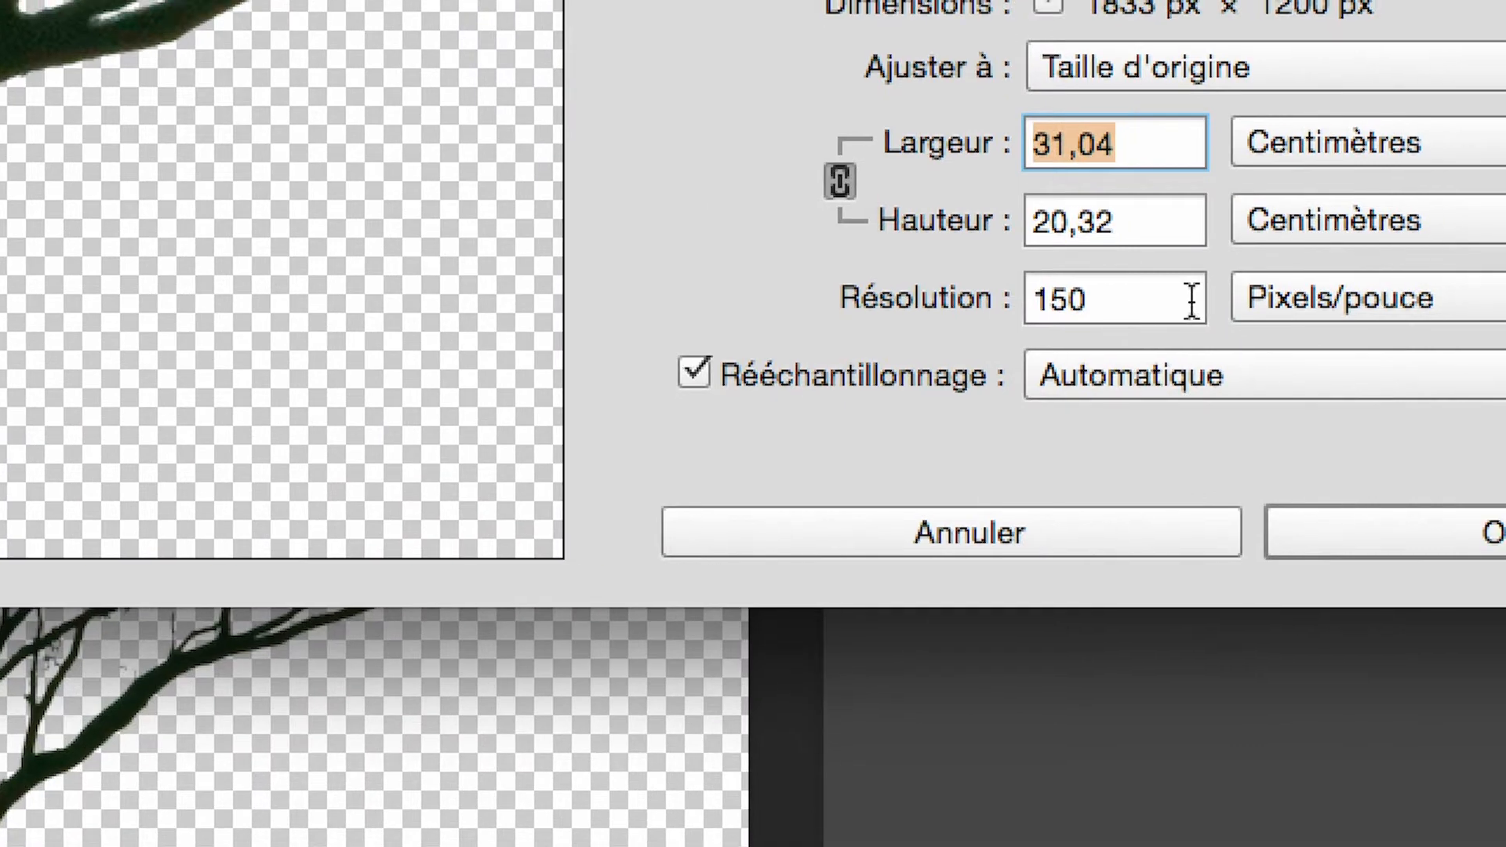
{"action": "left_click_drag", "start_coordinate": [1169, 305], "coordinate": [1055, 287]}
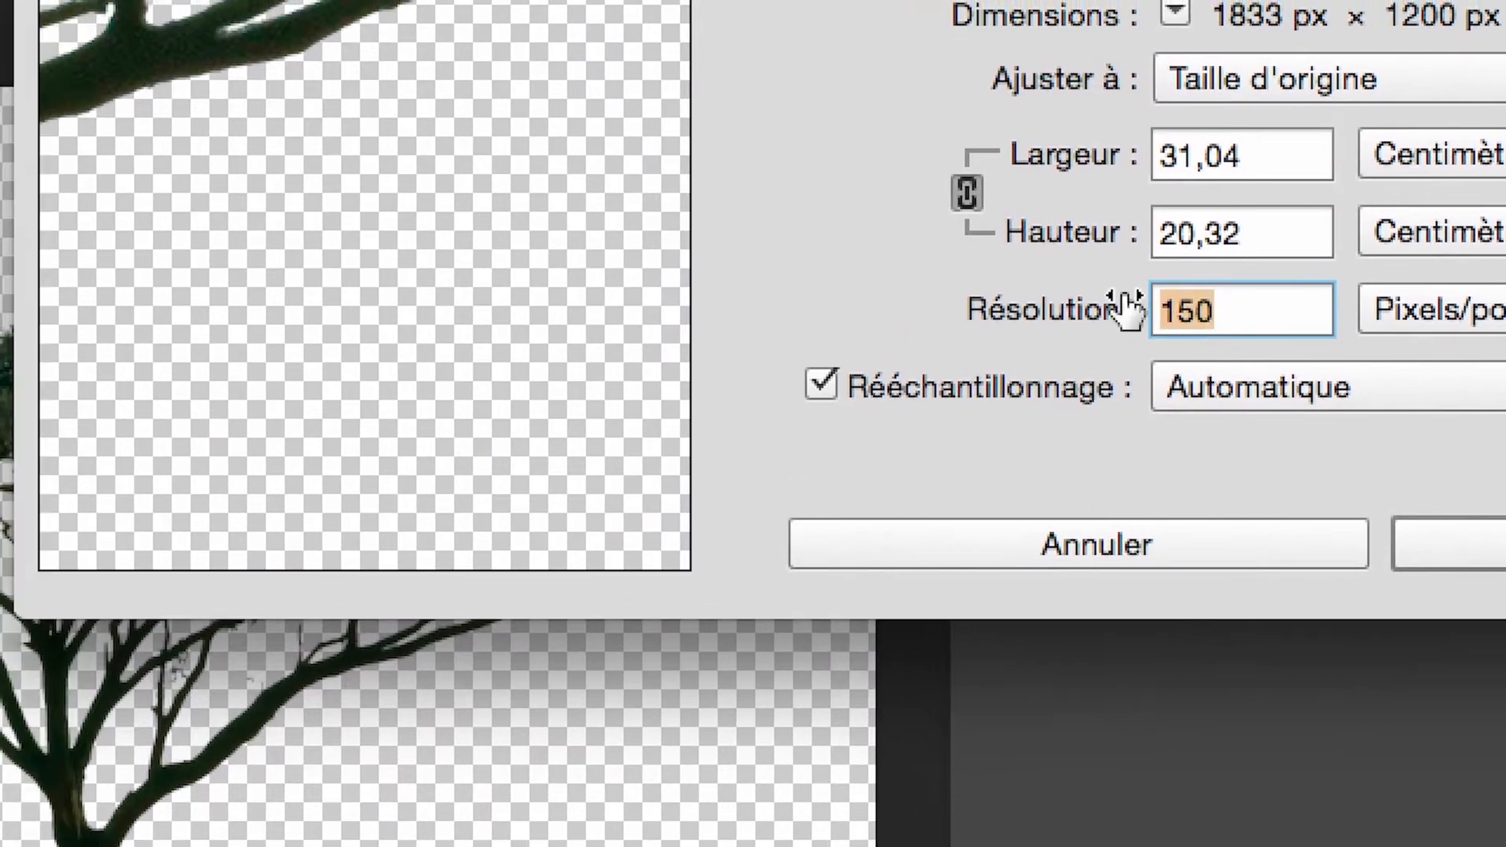
{"action": "type", "text": "72"}
{"action": "key", "text": "alt"}
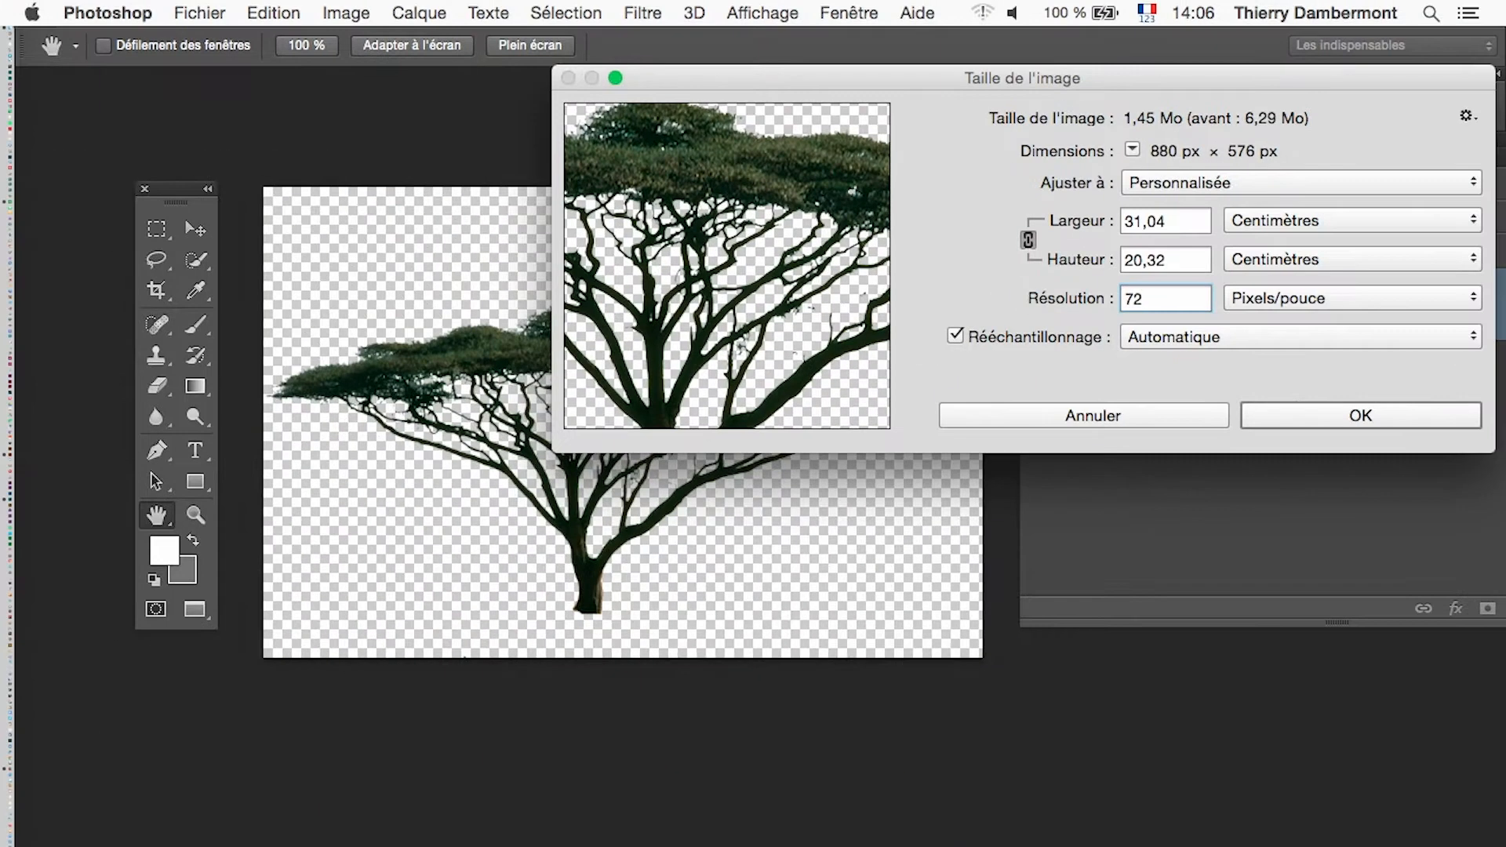
{"action": "key", "text": "Return"}
- Save the resampled tree image and switch to Illustrator to check its updated trace
{"action": "left_click", "coordinate": [107, 13]}
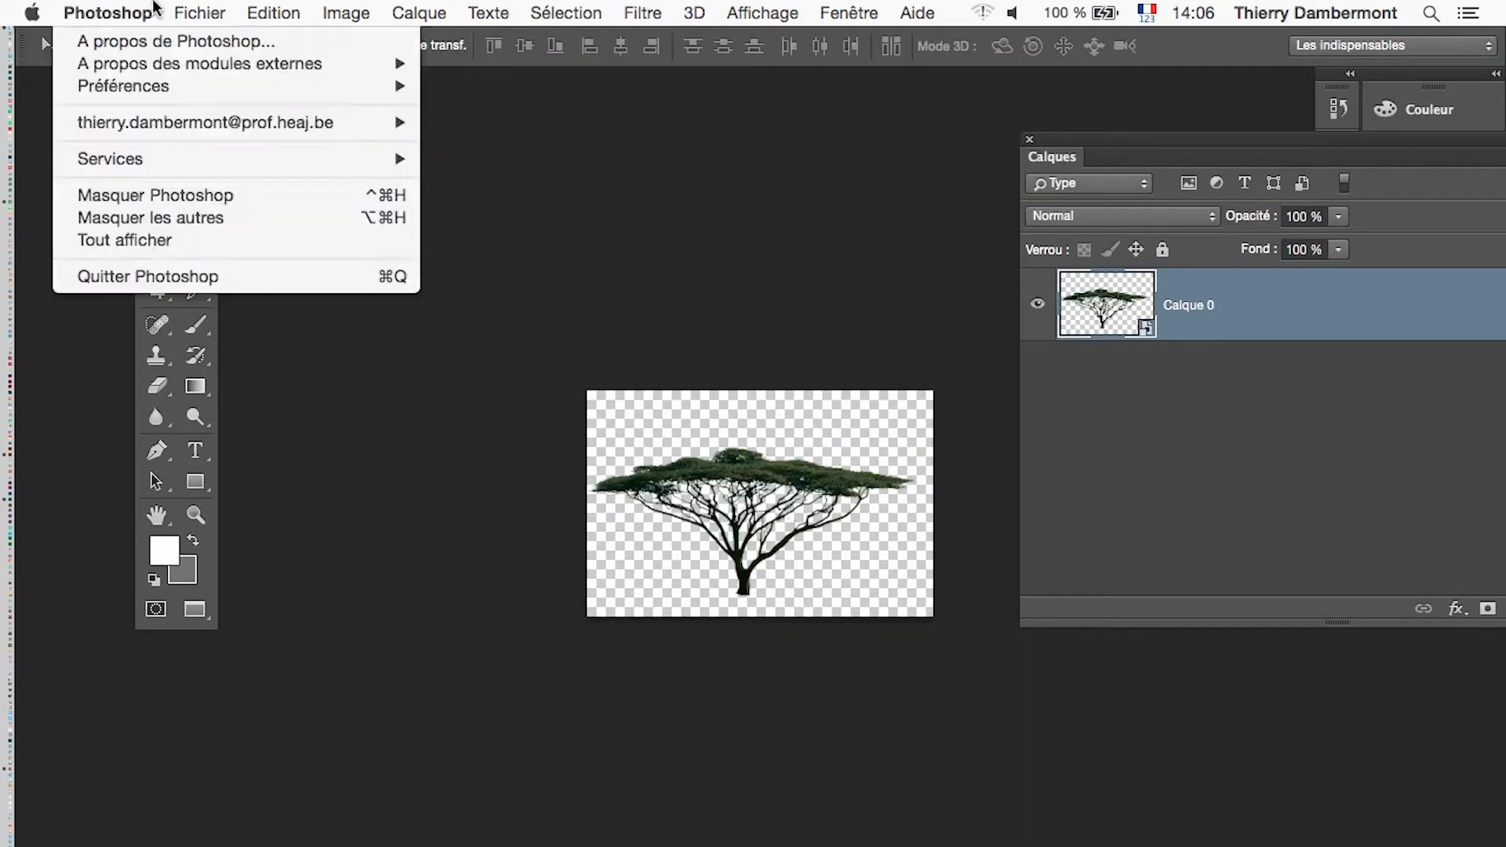
{"action": "mouse_move", "coordinate": [200, 12]}
{"action": "left_click", "coordinate": [239, 234]}
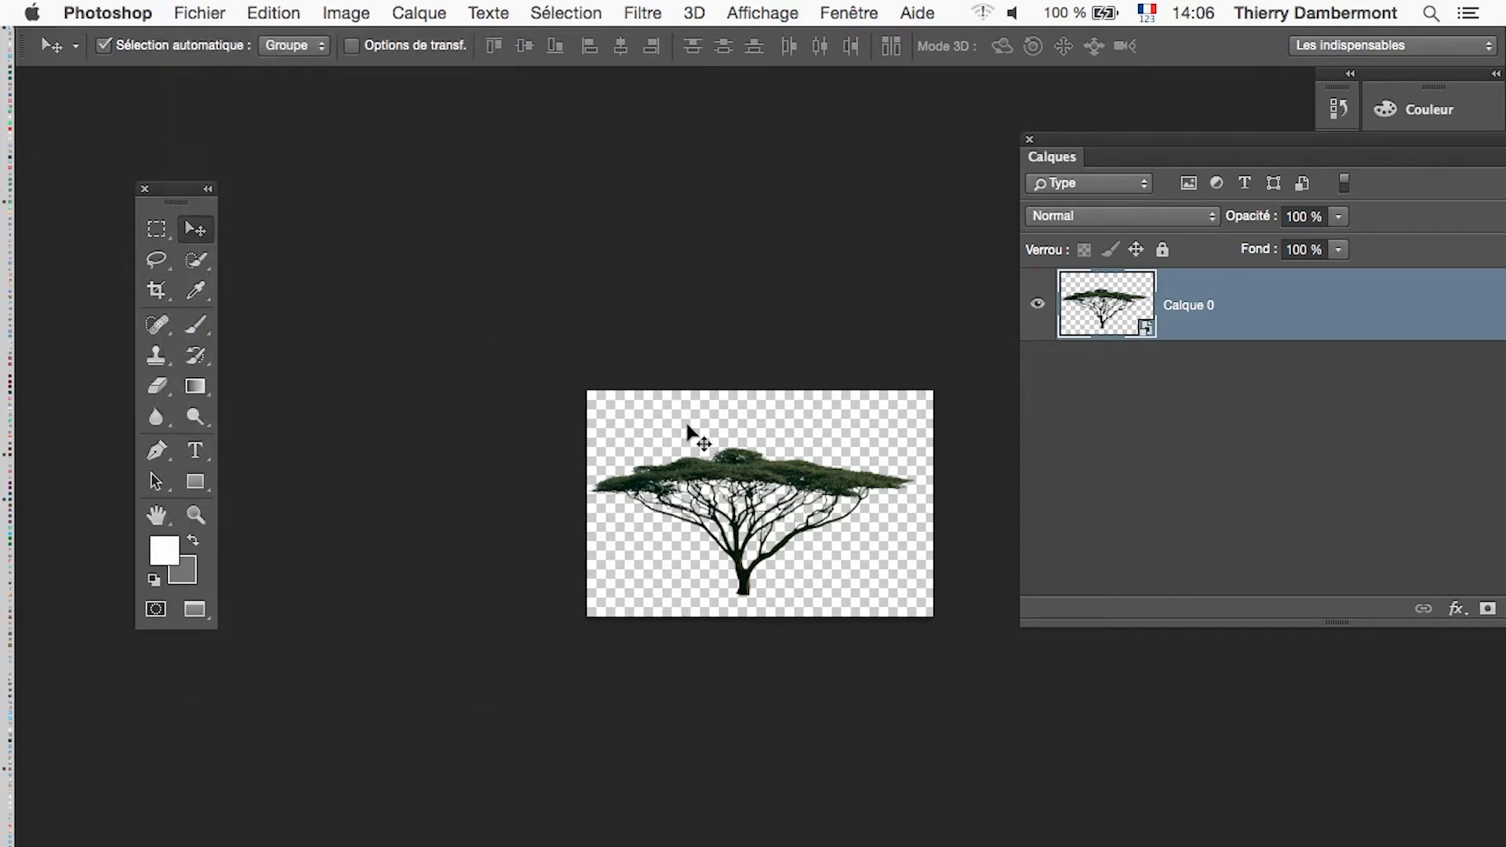
{"action": "key", "text": "super+Tab"}
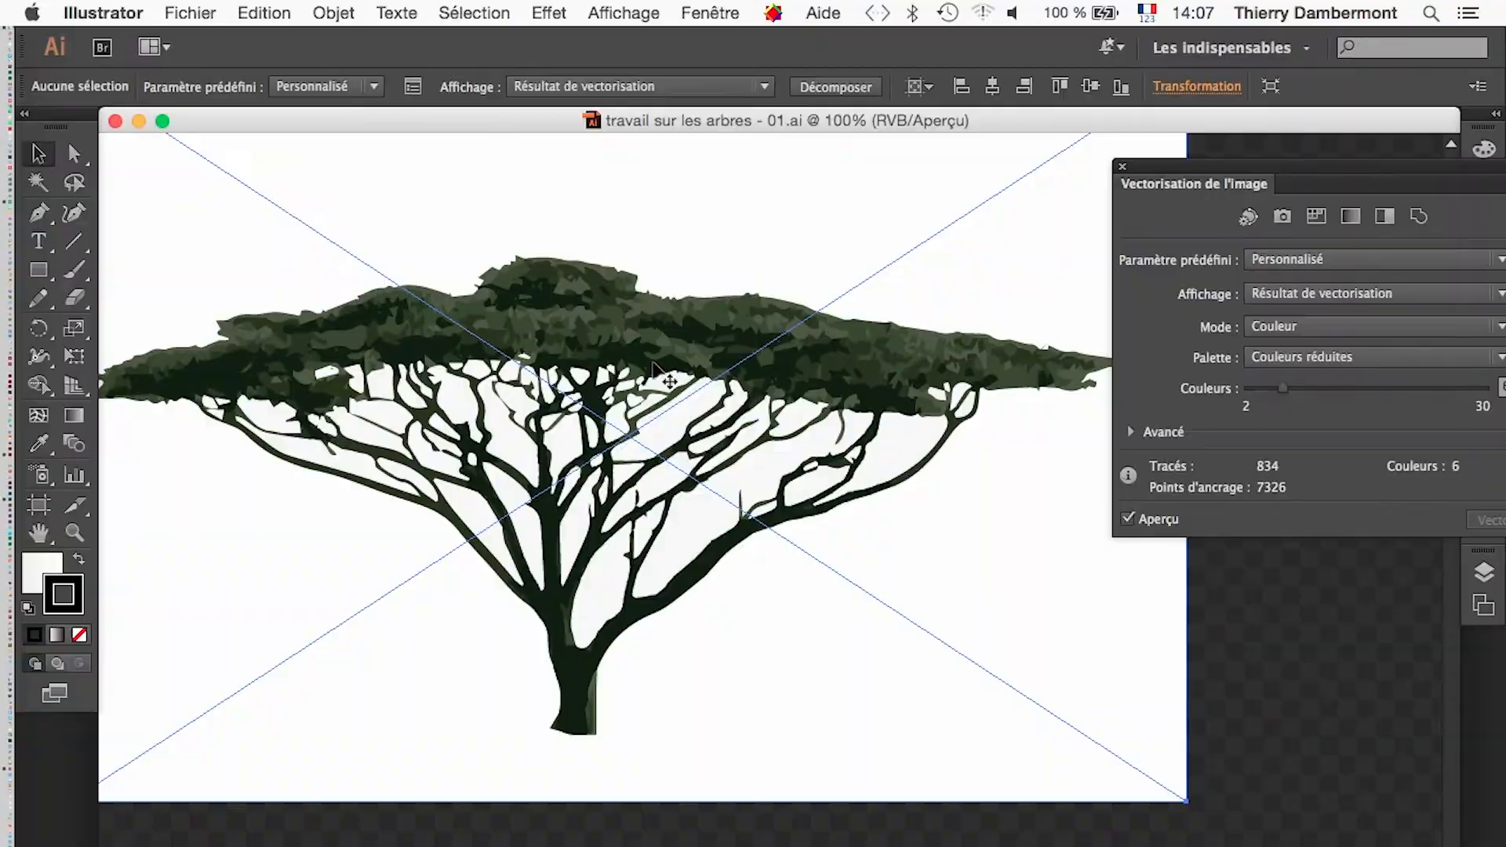
- Switch back to Photoshop and set the tree image's resolution to 18 pixels/inch
{"action": "key", "text": "super+Tab"}
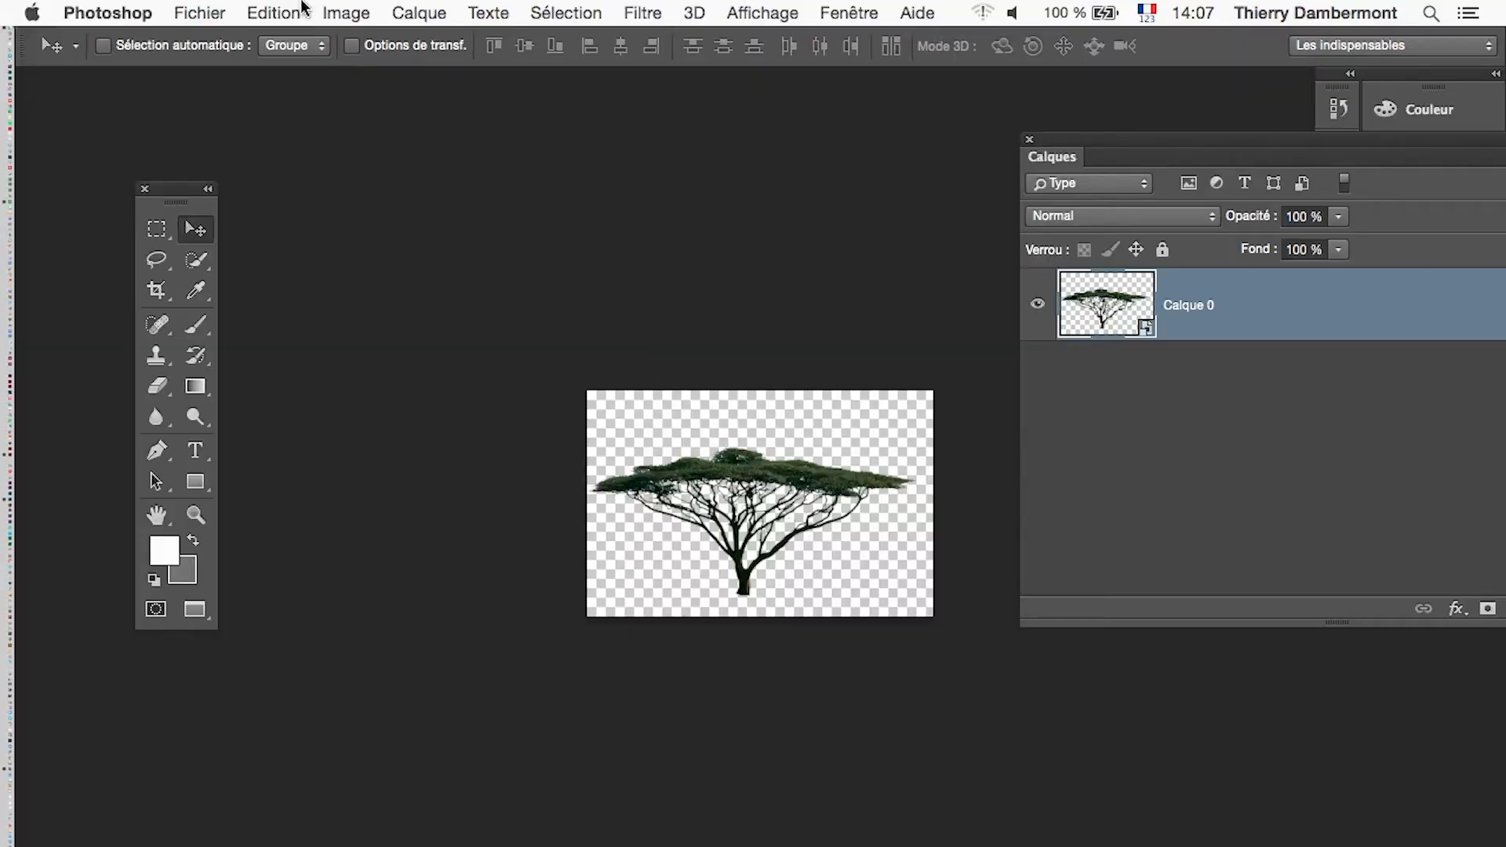
{"action": "left_click", "coordinate": [345, 13]}
{"action": "left_click", "coordinate": [364, 198]}
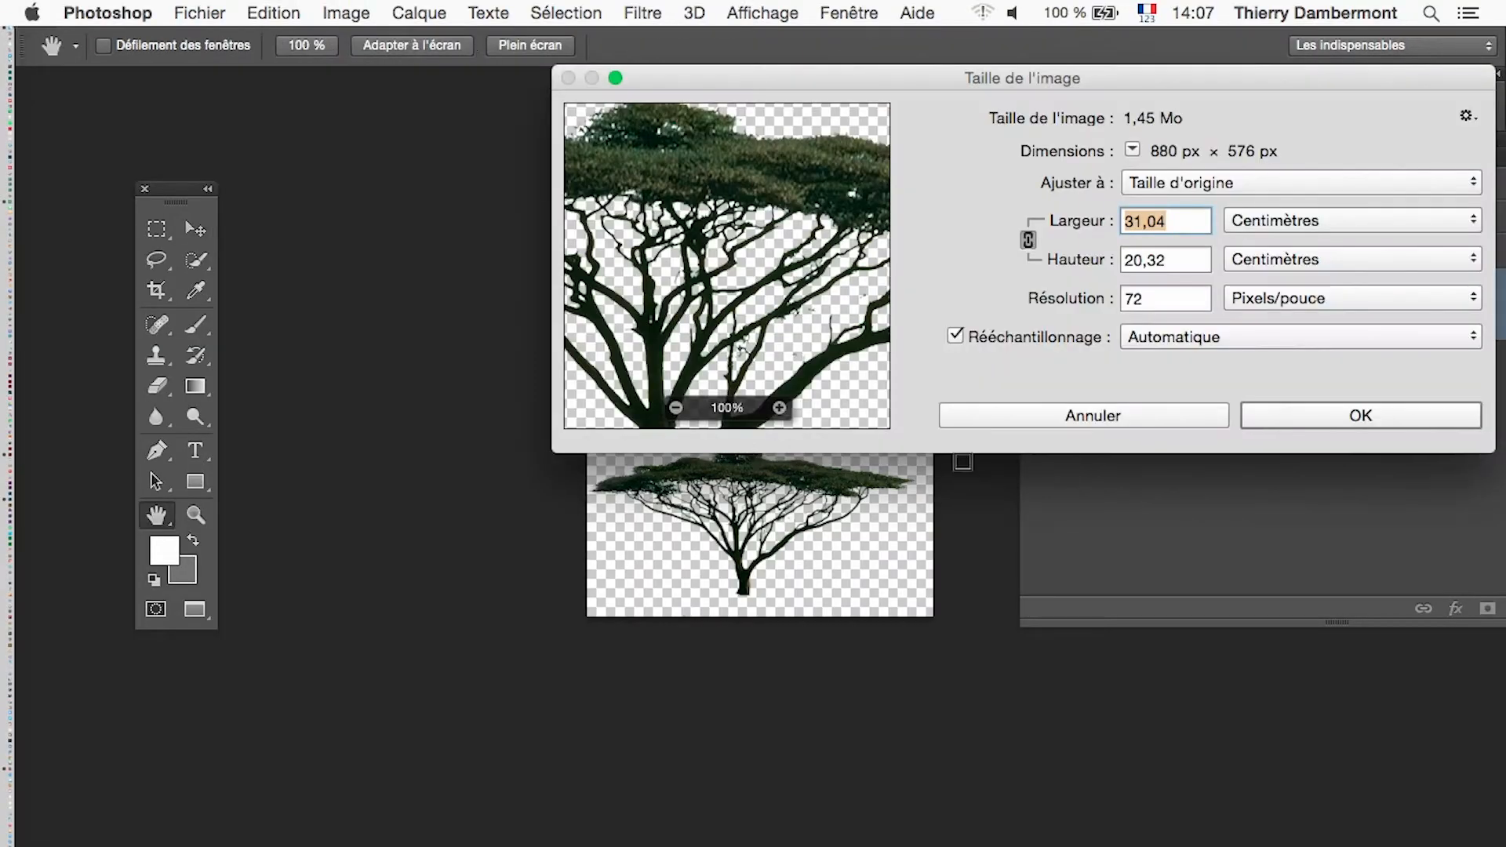
{"action": "double_click", "coordinate": [1146, 308]}
{"action": "type", "text": "18"}
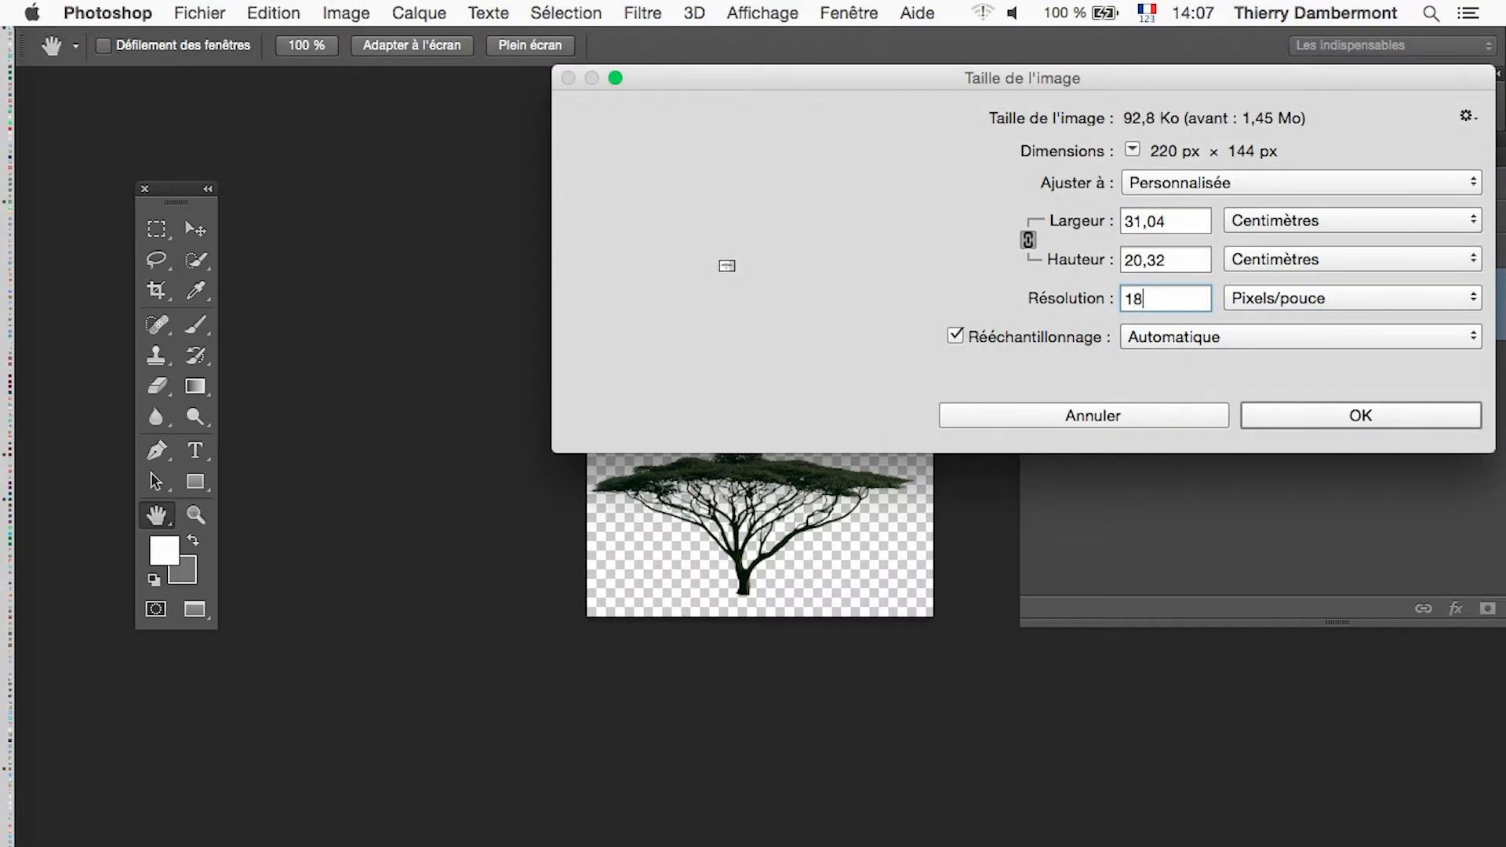
{"action": "left_click", "coordinate": [1307, 413]}
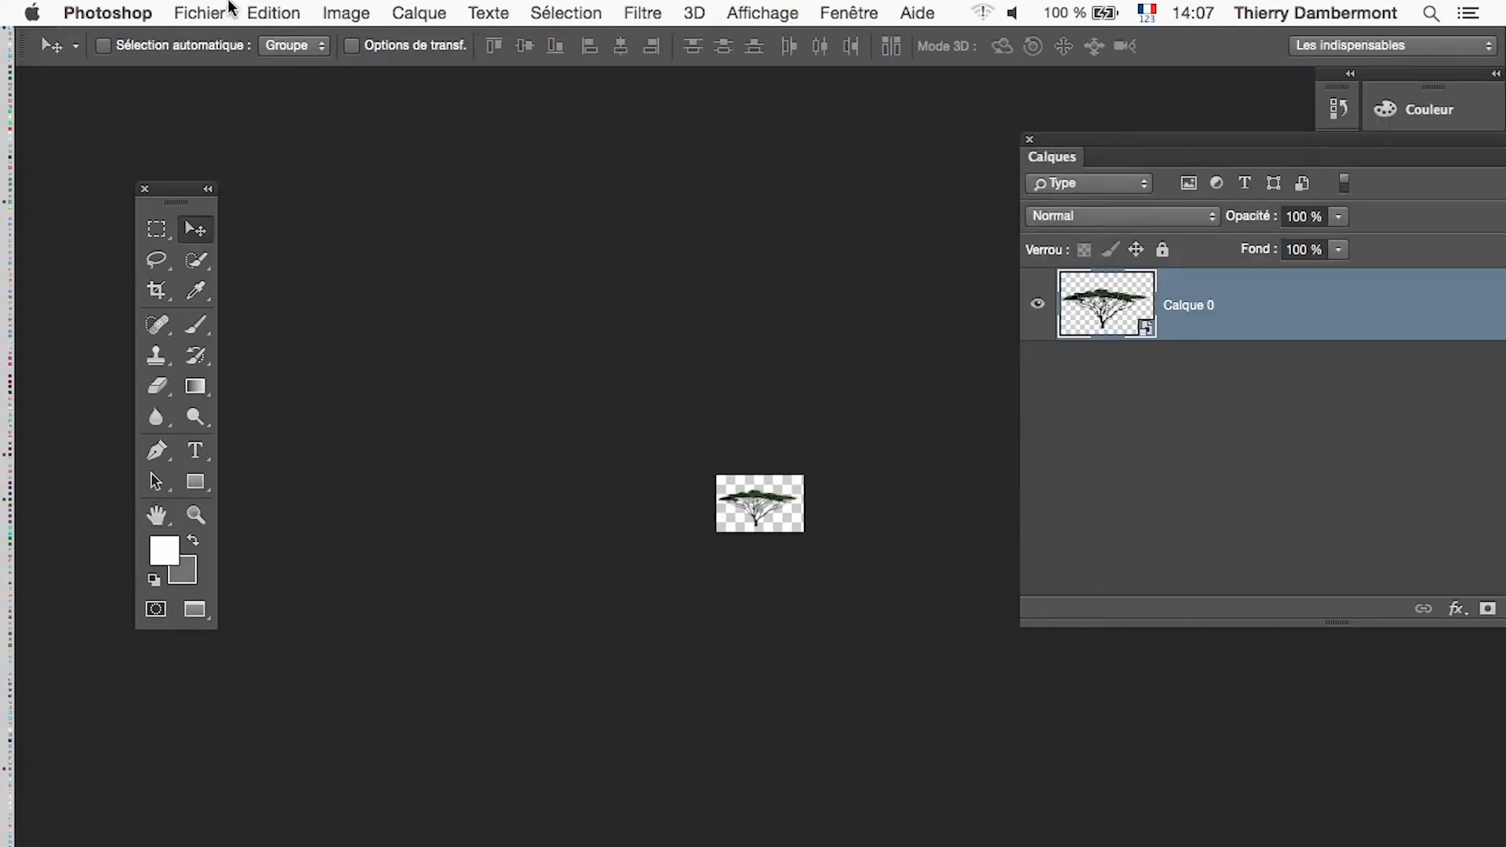
- Save the 18 pixels/inch tree image and return to Illustrator to view the refreshed vector result
{"action": "left_click", "coordinate": [200, 13]}
{"action": "left_click", "coordinate": [299, 235]}
{"action": "key", "text": "super+Tab"}
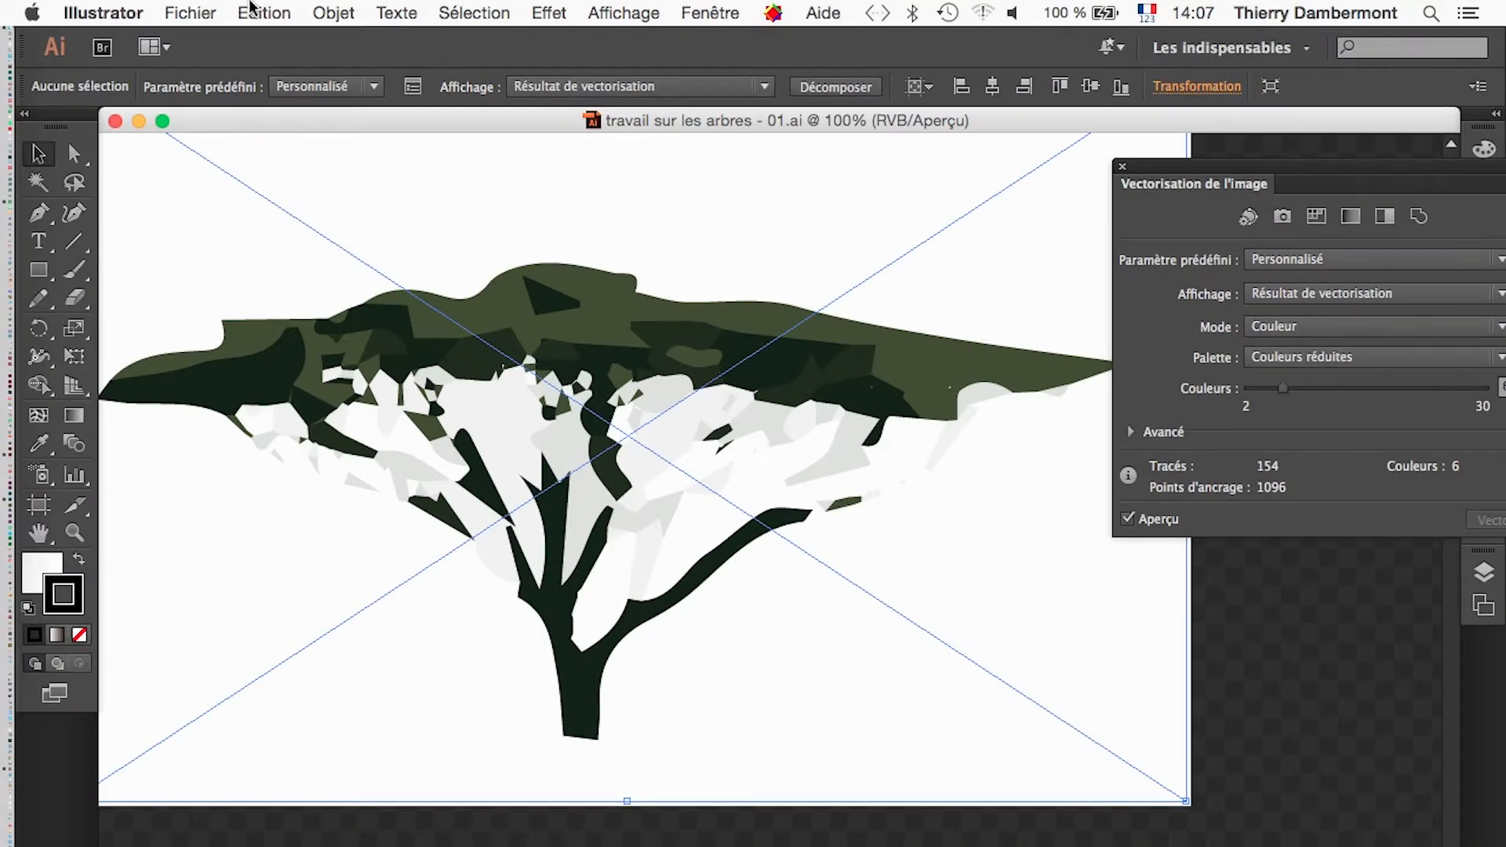
{"action": "left_click", "coordinate": [179, 7]}
{"action": "left_click", "coordinate": [950, 499]}
- Switch to Photoshop and resample the tree image at a resolution of 36 pixels/inch
{"action": "key", "text": "super+Tab"}
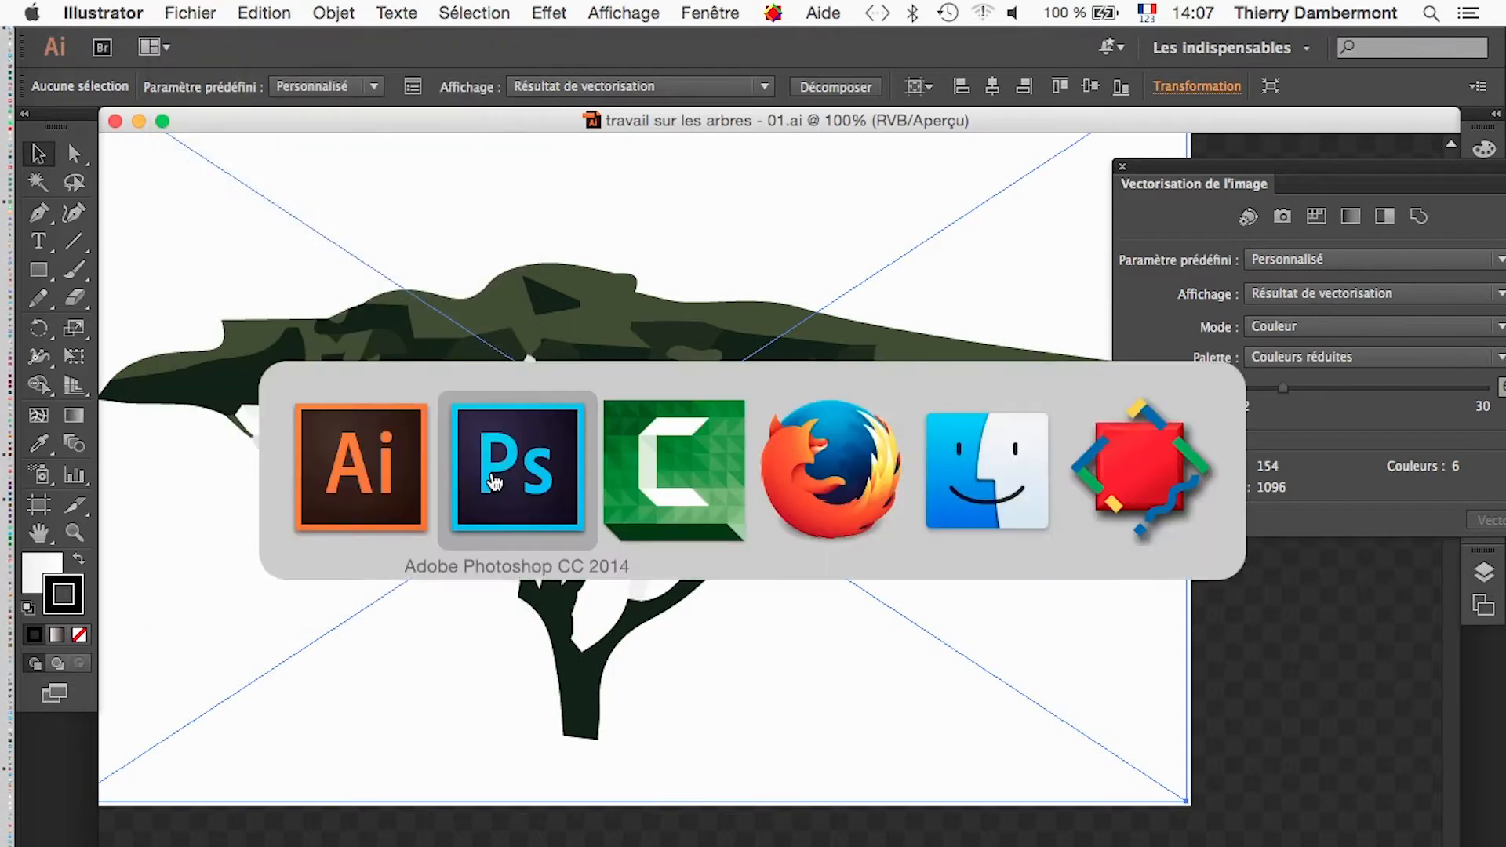
{"action": "left_click", "coordinate": [346, 12]}
{"action": "left_click", "coordinate": [400, 196]}
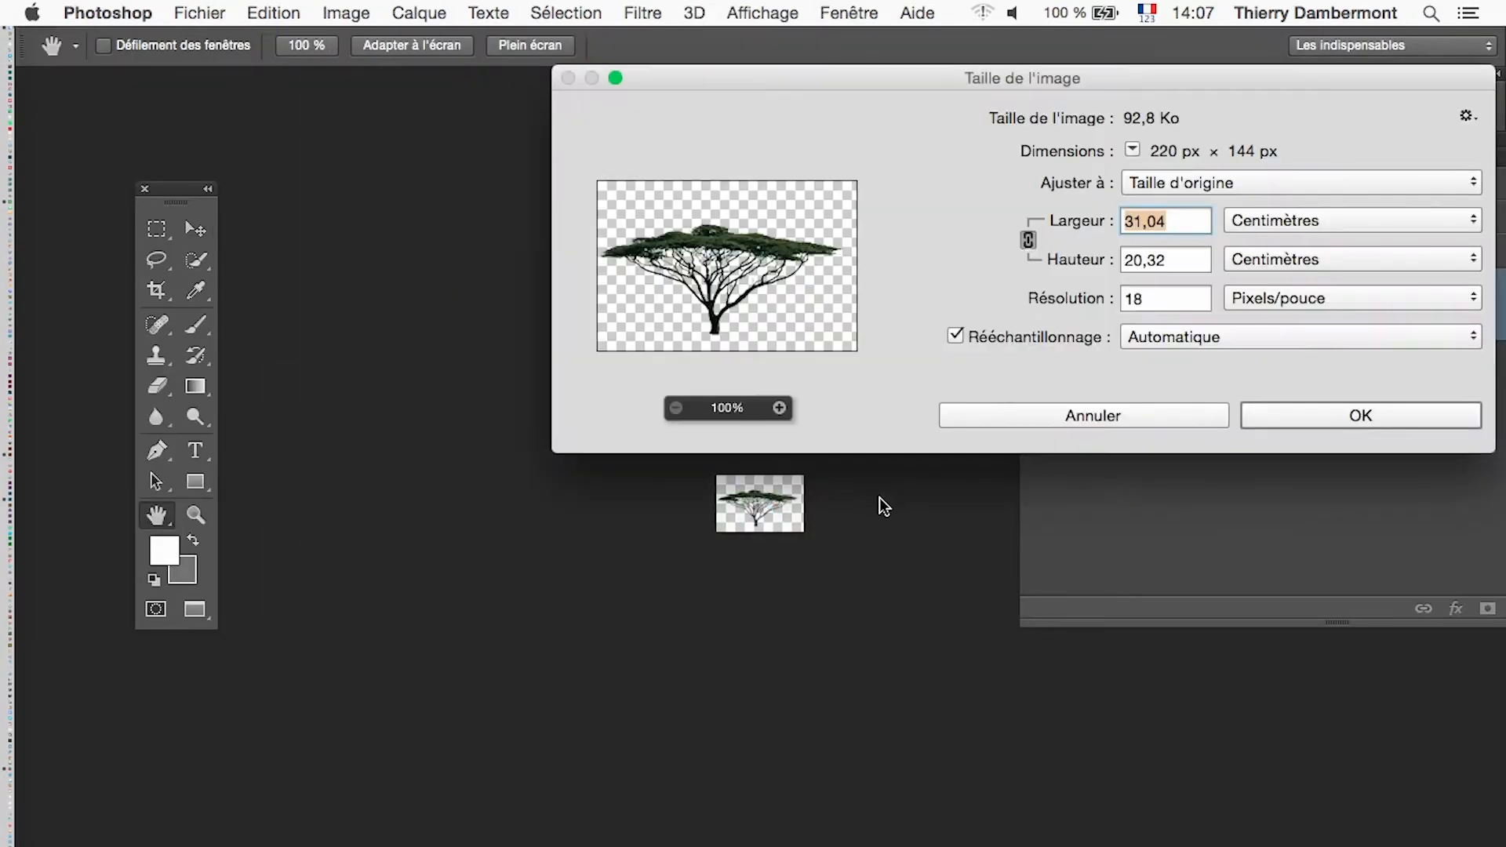
{"action": "left_click", "coordinate": [1163, 296]}
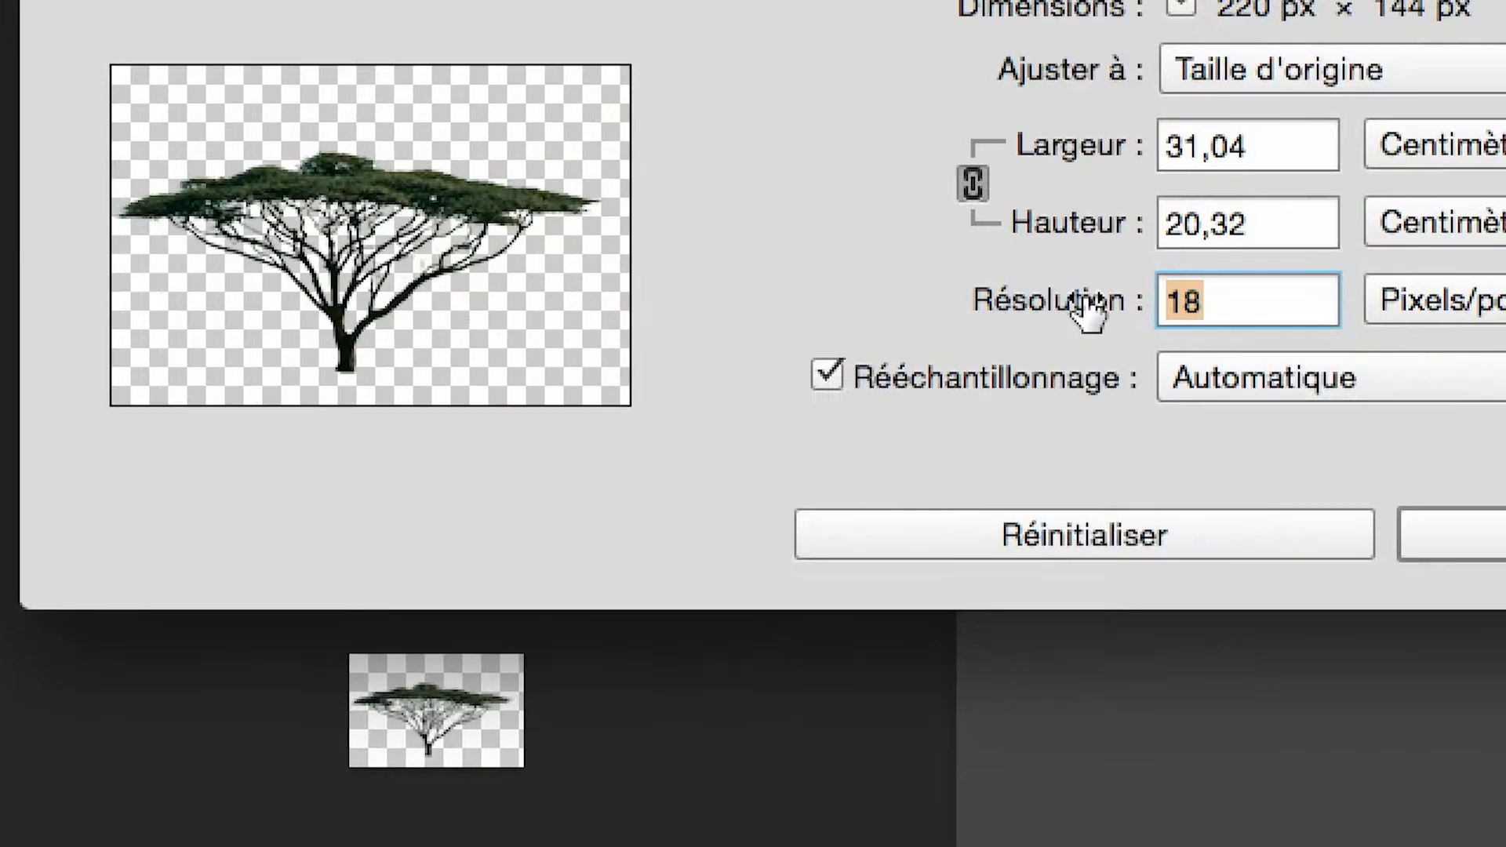
{"action": "type", "text": "36"}
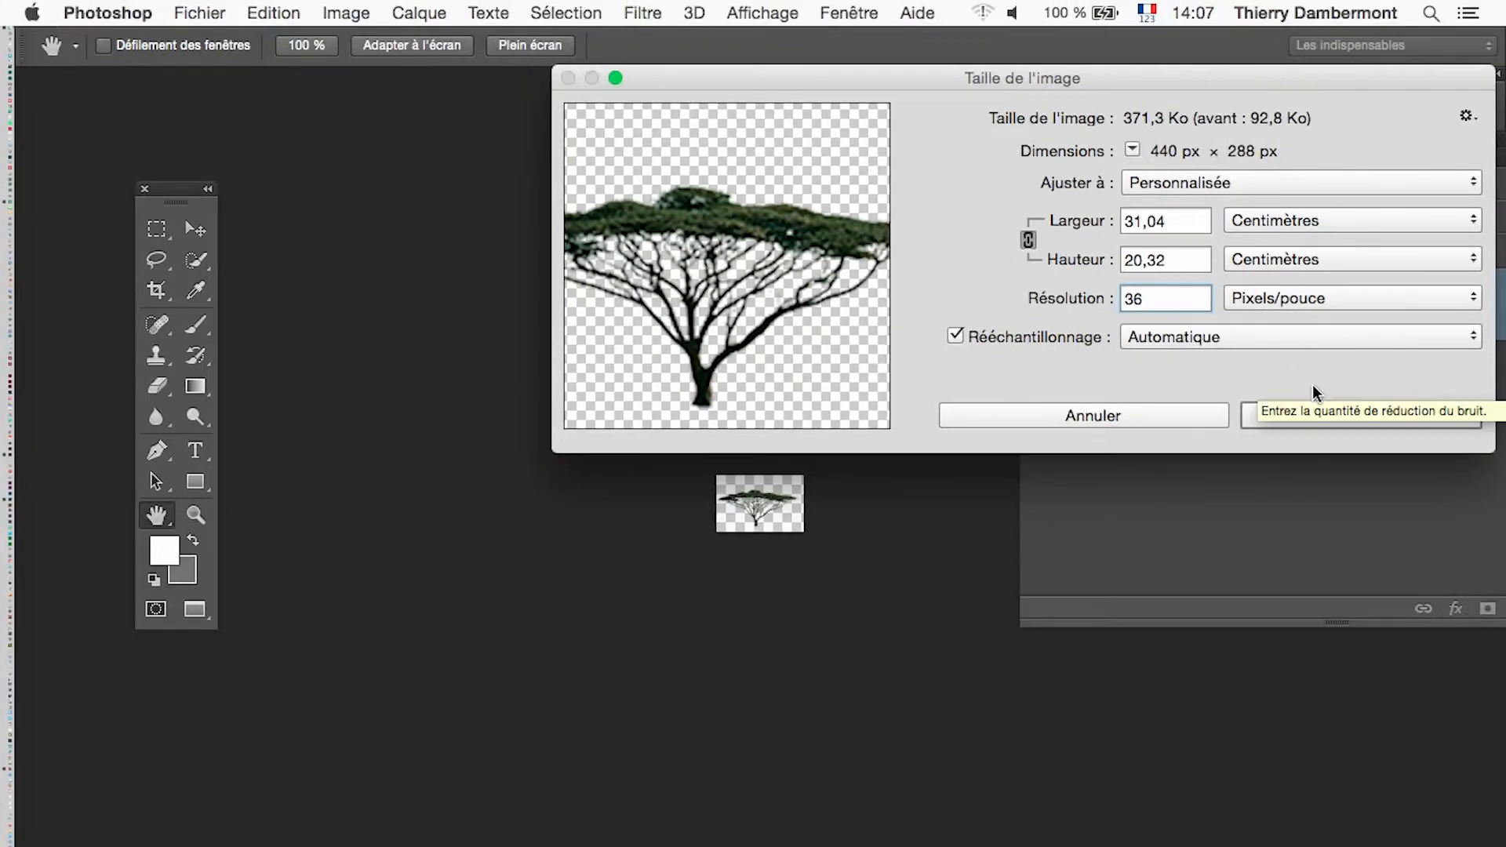
{"action": "left_click", "coordinate": [1318, 416]}
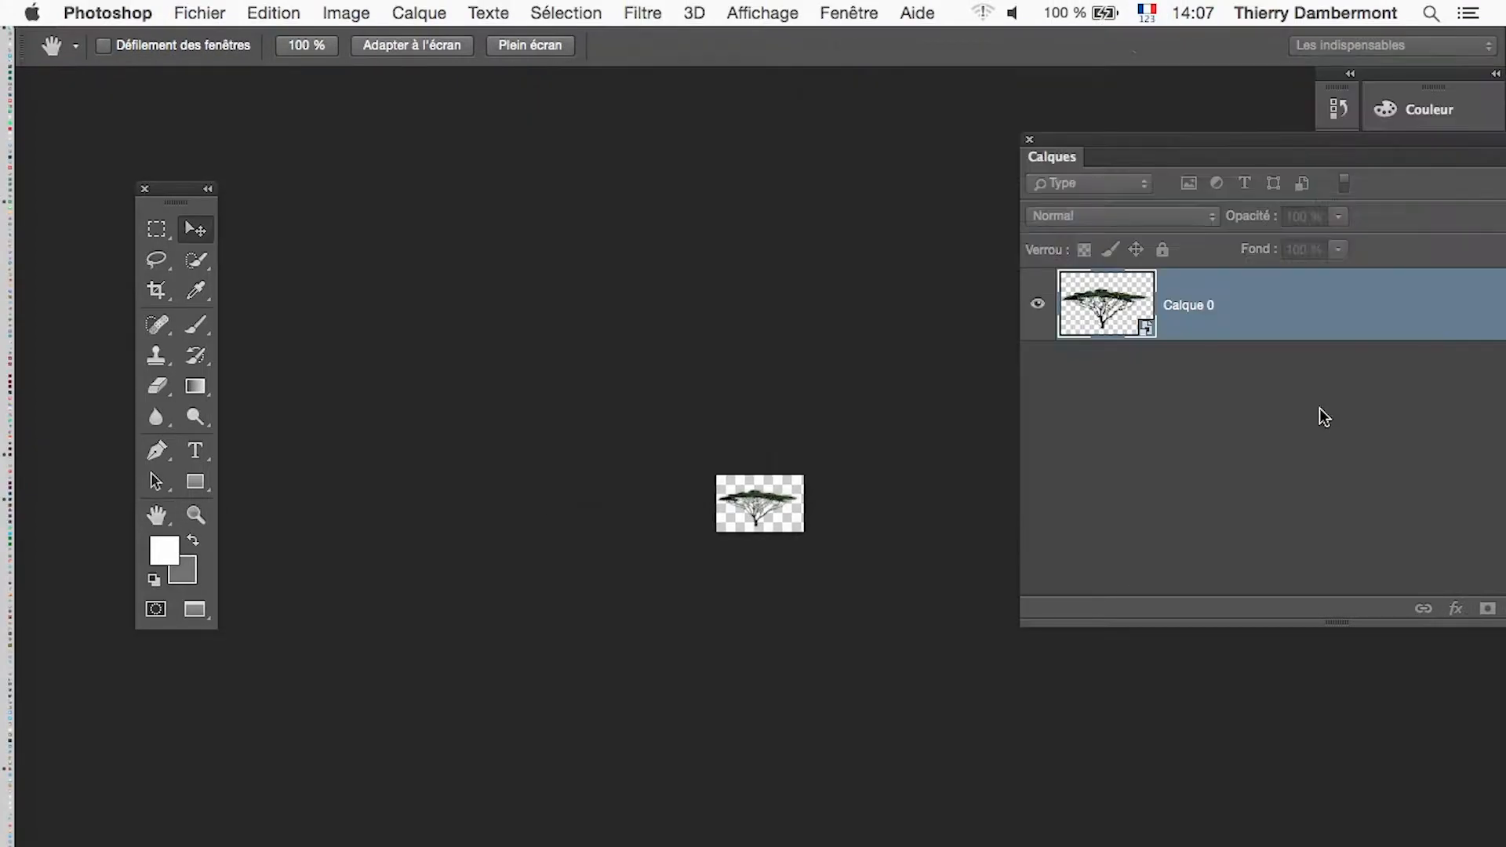
- Save the 36 pixels/inch tree image and go back to the linked trace in Illustrator
{"action": "left_click", "coordinate": [36, 12]}
{"action": "mouse_move", "coordinate": [212, 13]}
{"action": "left_click", "coordinate": [255, 236]}
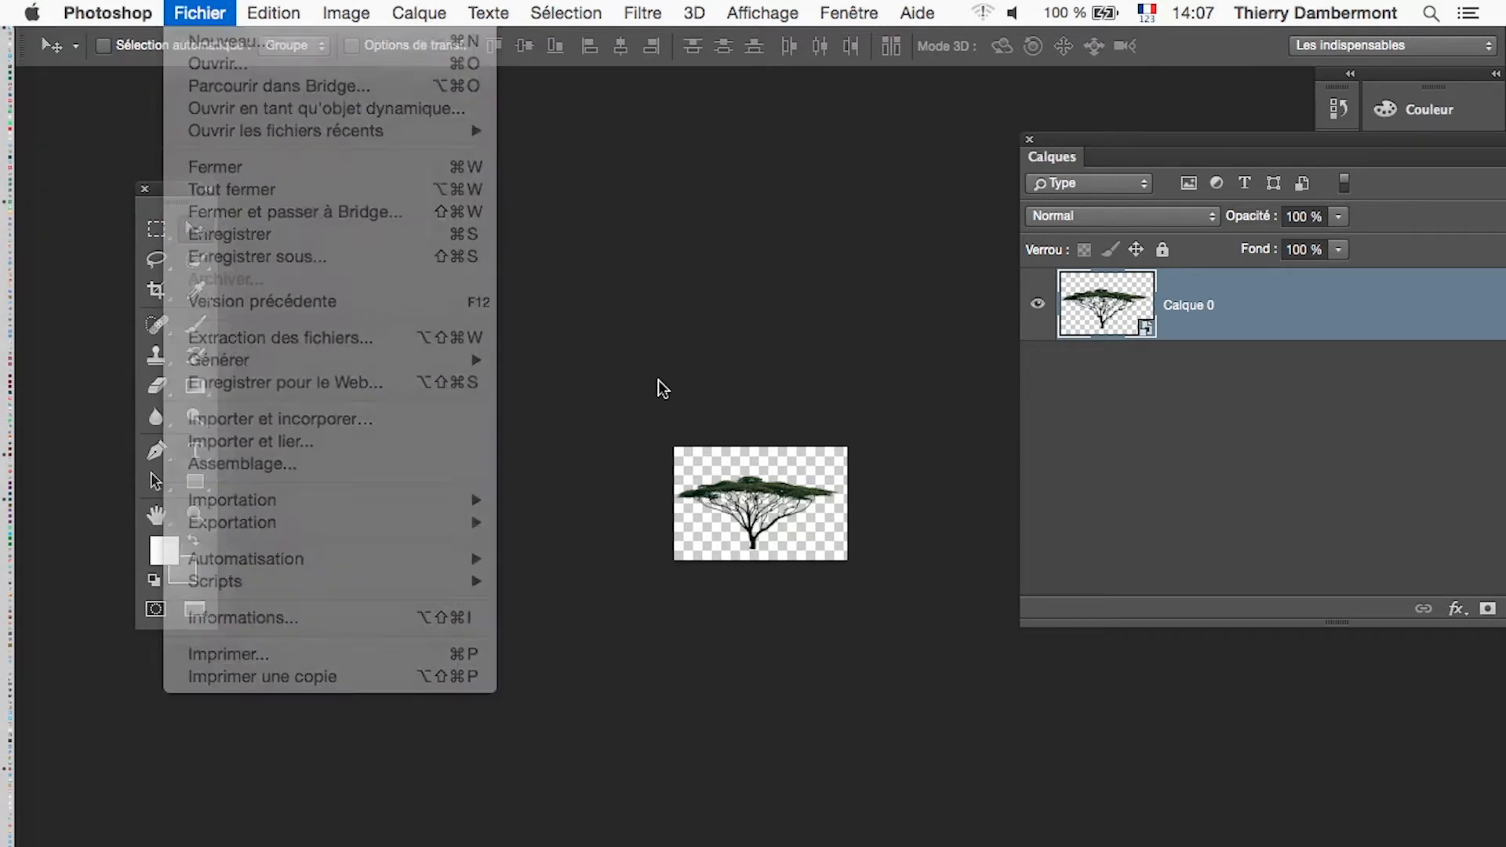
{"action": "key", "text": "super+Tab"}
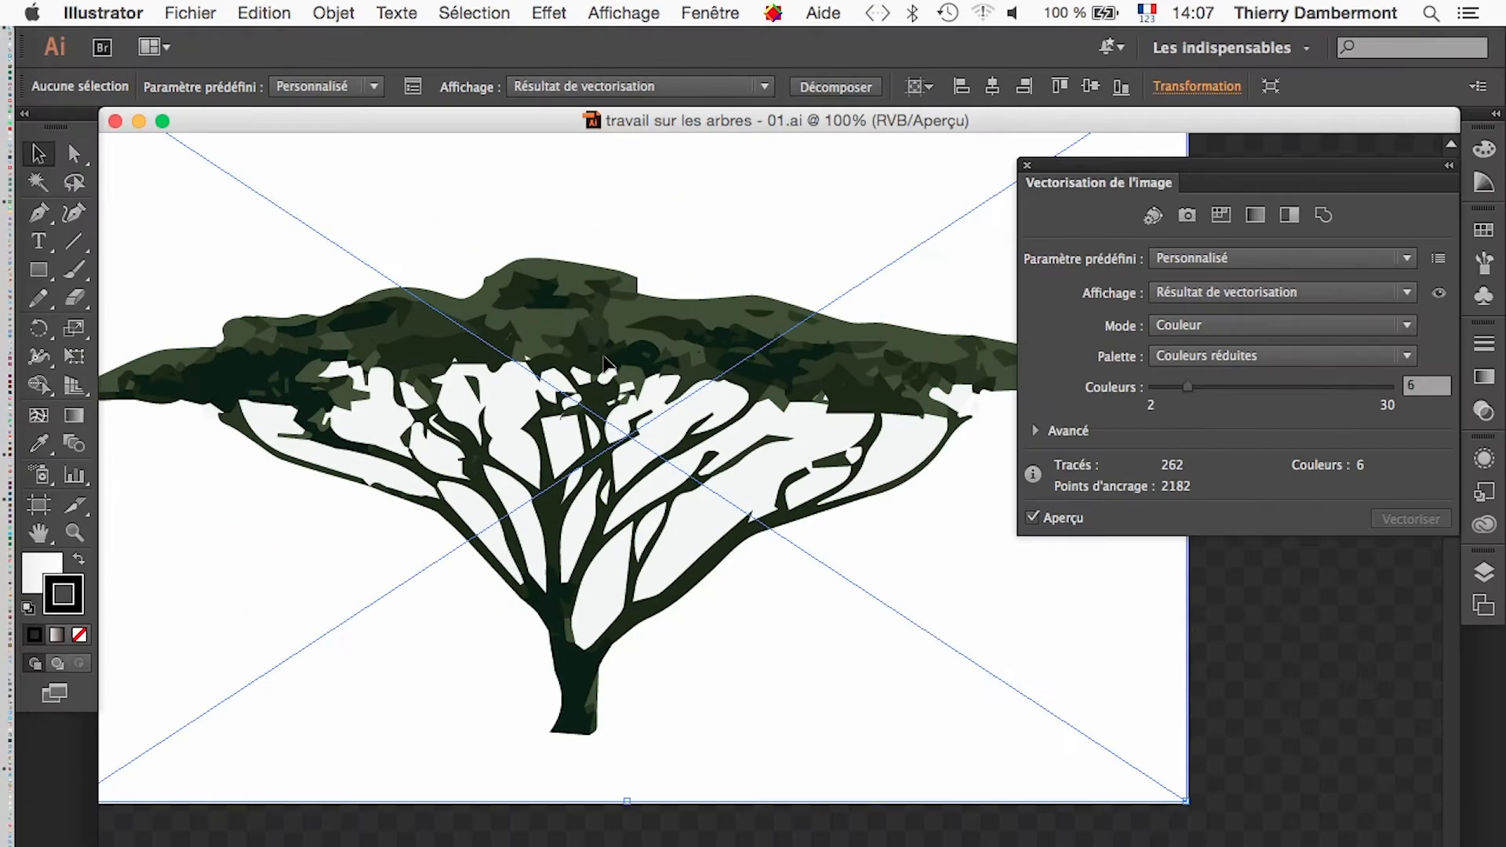
- Examine the vectorised tree's foliage and branches up close and as a whole
{"action": "left_click", "coordinate": [997, 536], "text": "alt+super"}
{"action": "left_click_drag", "start_coordinate": [729, 519], "coordinate": [558, 404]}
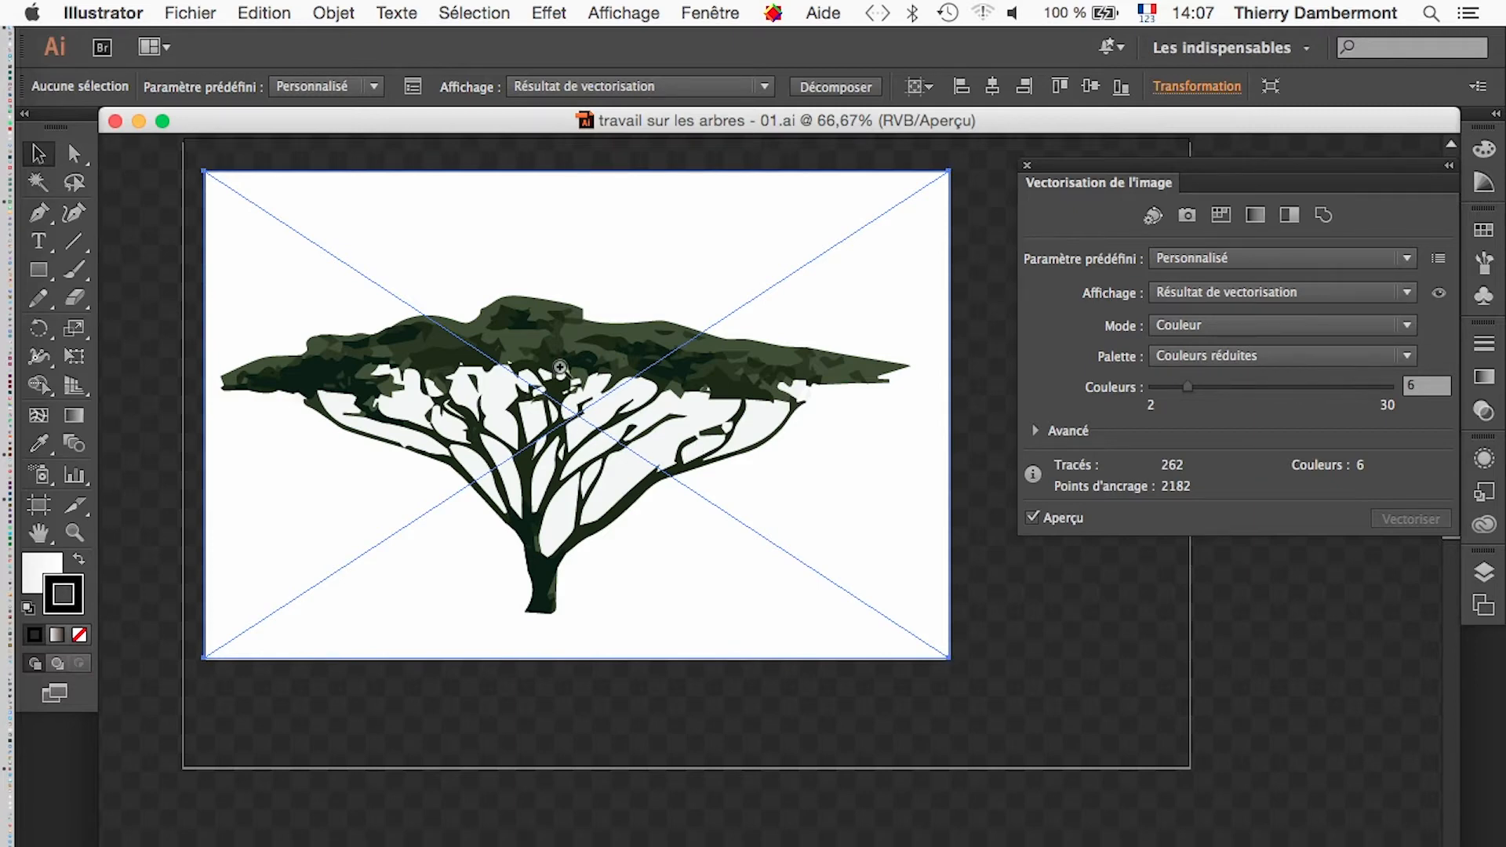
{"action": "left_click", "coordinate": [560, 367], "text": "super"}
{"action": "left_click", "coordinate": [825, 542], "text": "super"}
{"action": "left_click_drag", "start_coordinate": [879, 597], "coordinate": [627, 515]}
{"action": "left_click_drag", "start_coordinate": [736, 643], "coordinate": [566, 594]}
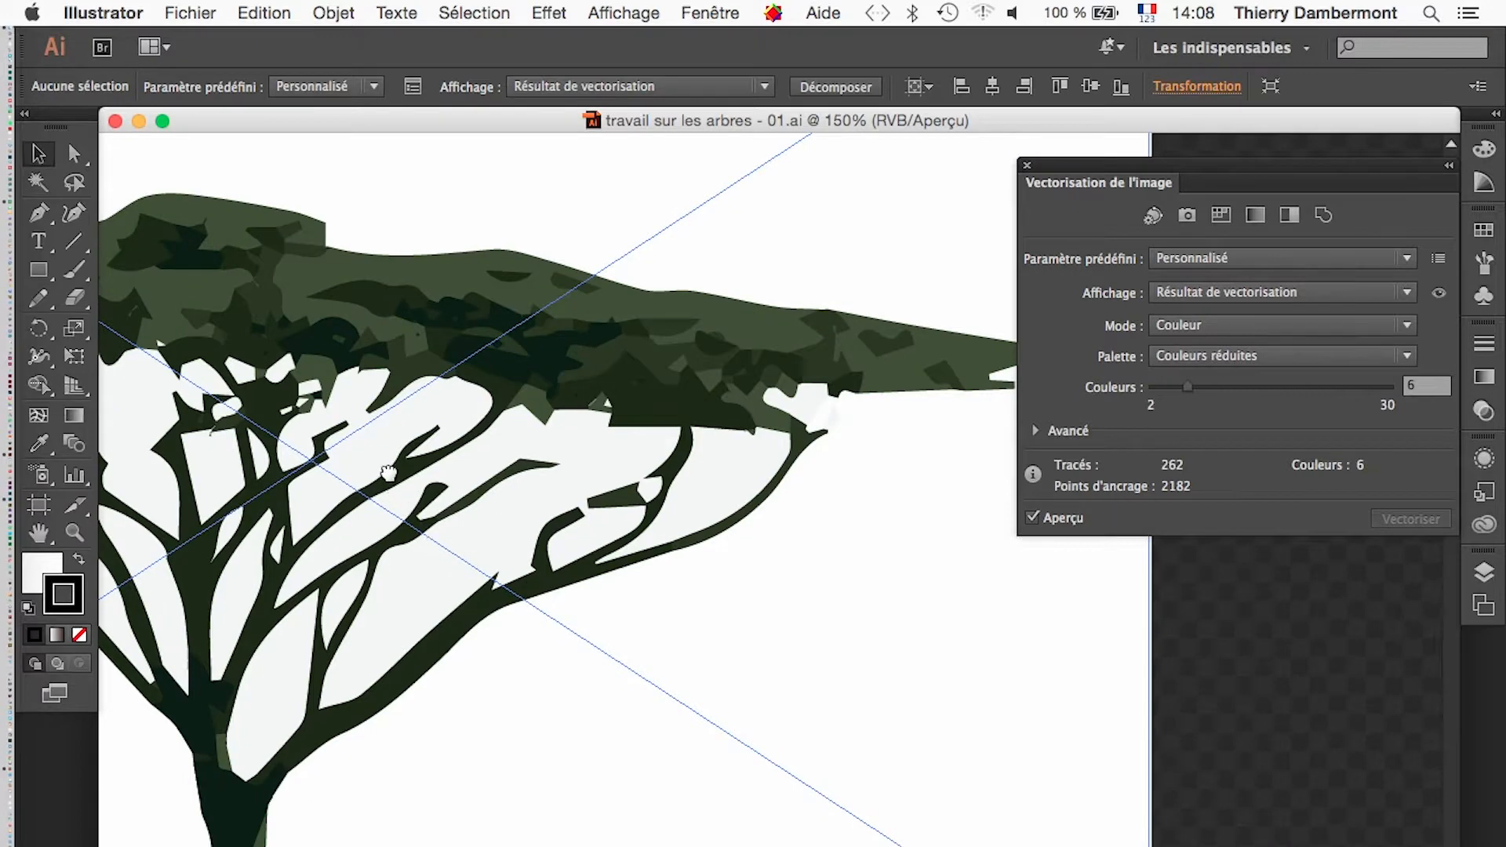
{"action": "left_click_drag", "start_coordinate": [390, 474], "coordinate": [816, 487]}
{"action": "left_click", "coordinate": [761, 515], "text": "alt+super"}
{"action": "left_click", "coordinate": [904, 594], "text": "alt+super"}
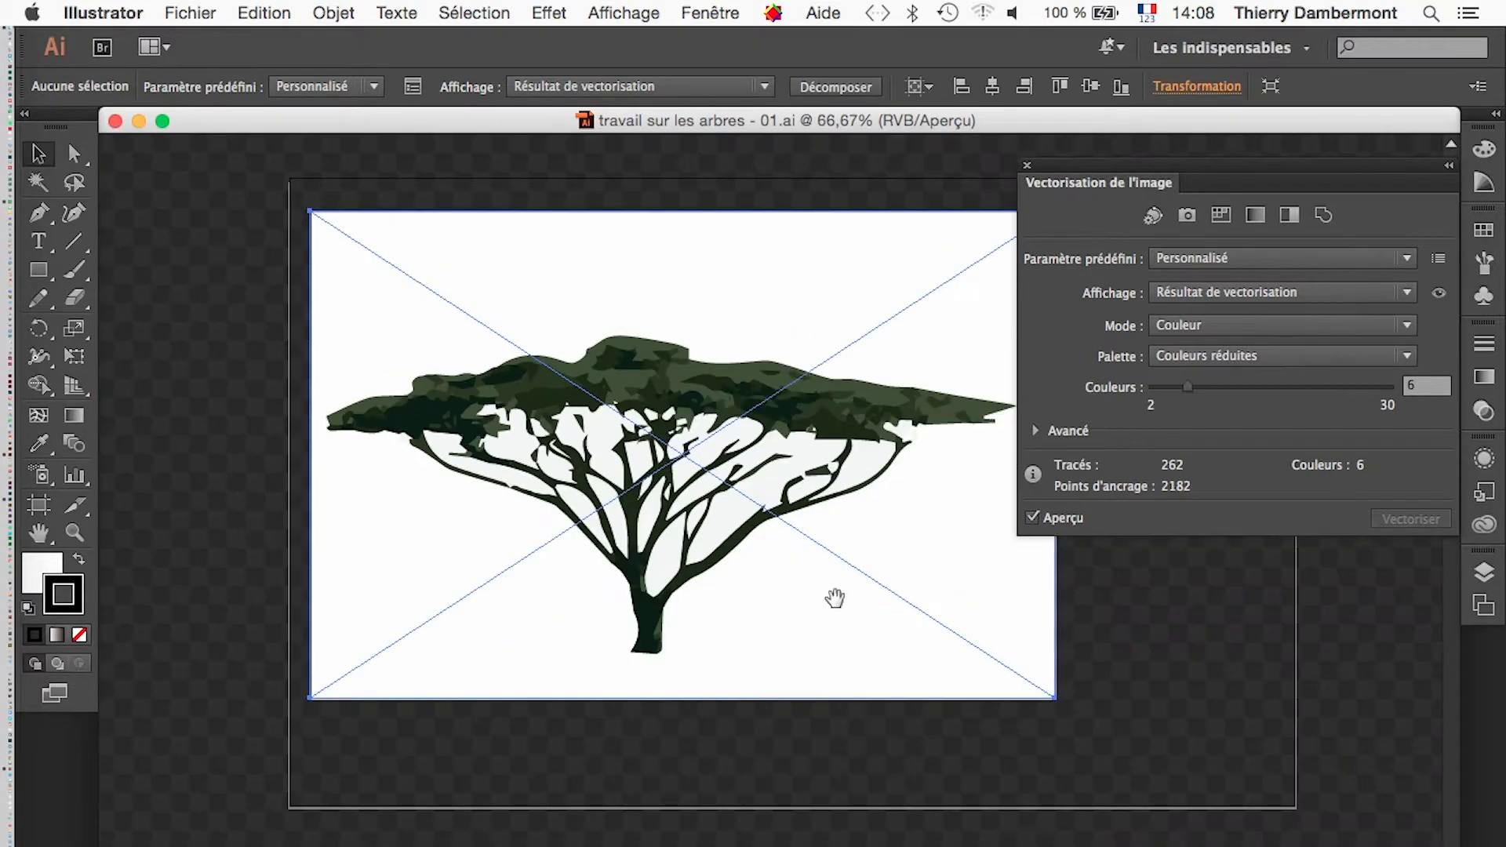
{"action": "left_click_drag", "start_coordinate": [804, 579], "coordinate": [756, 565]}
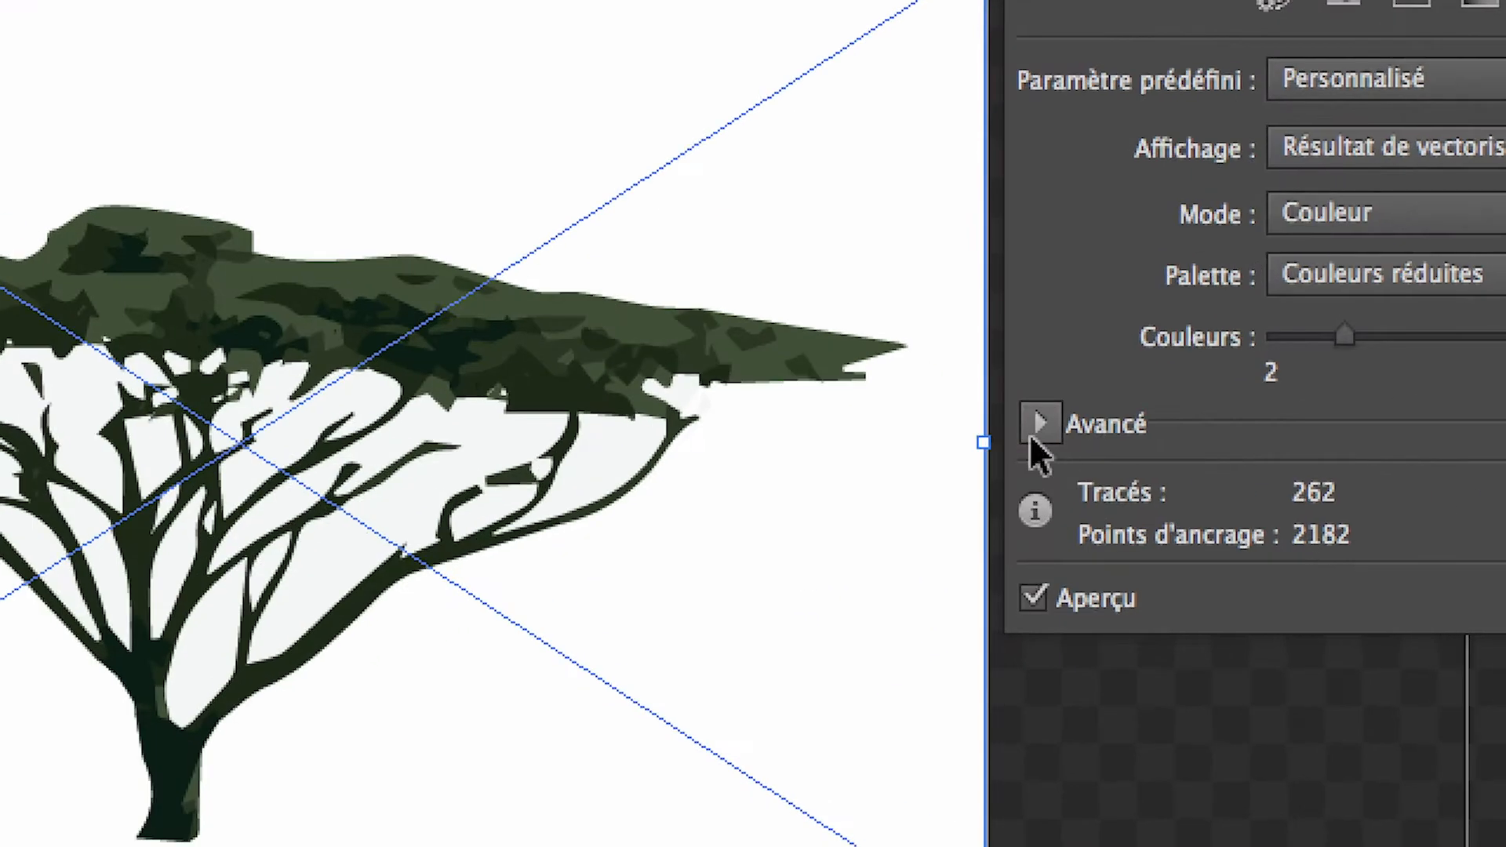
- Make the image trace ignore white (Ignorer le blanc) in its advanced options
{"action": "left_click", "coordinate": [1031, 436]}
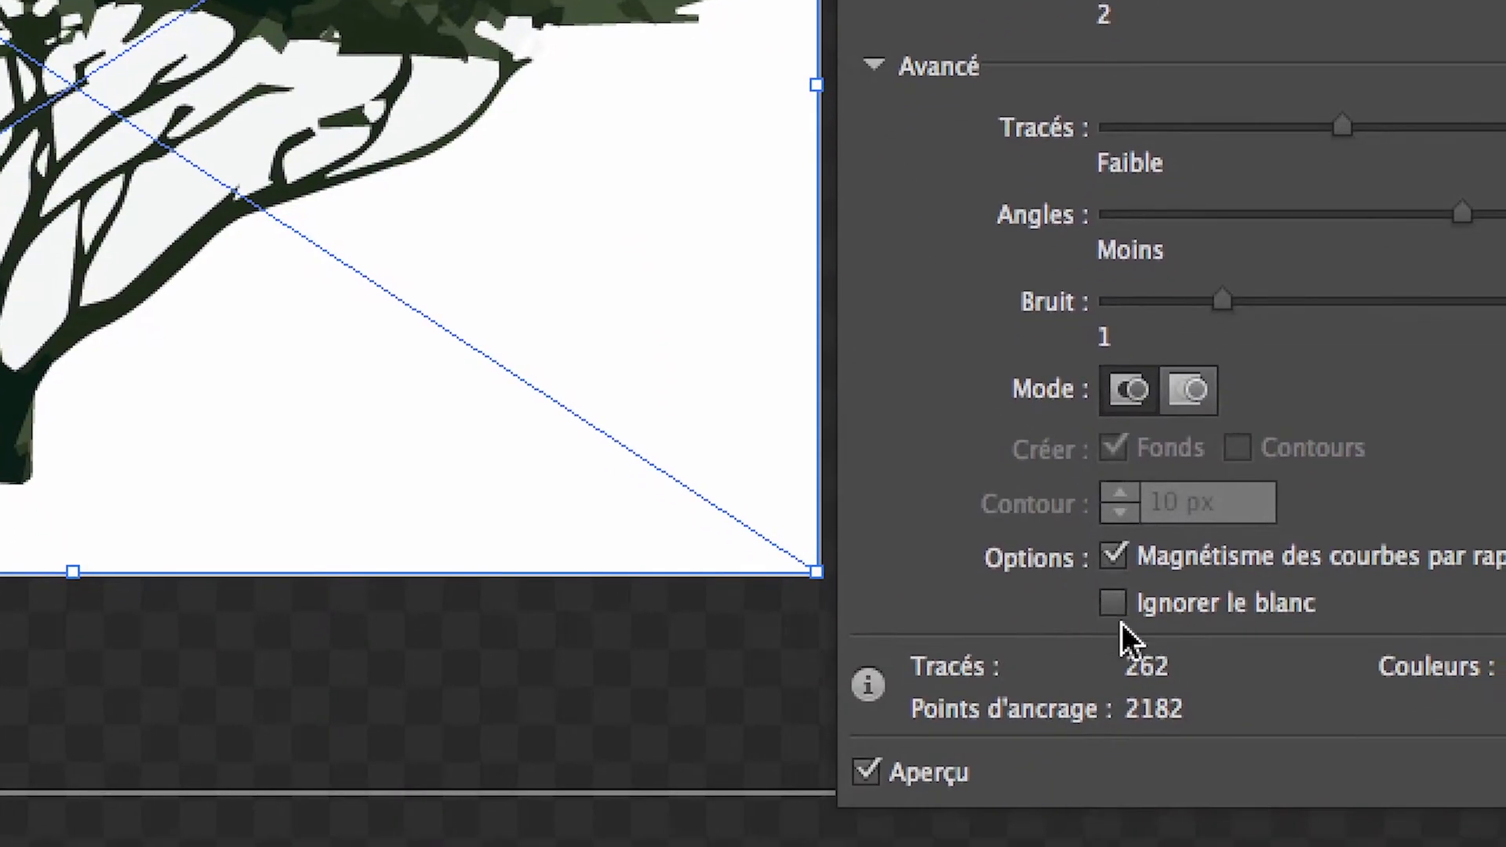
{"action": "left_click", "coordinate": [1132, 618]}
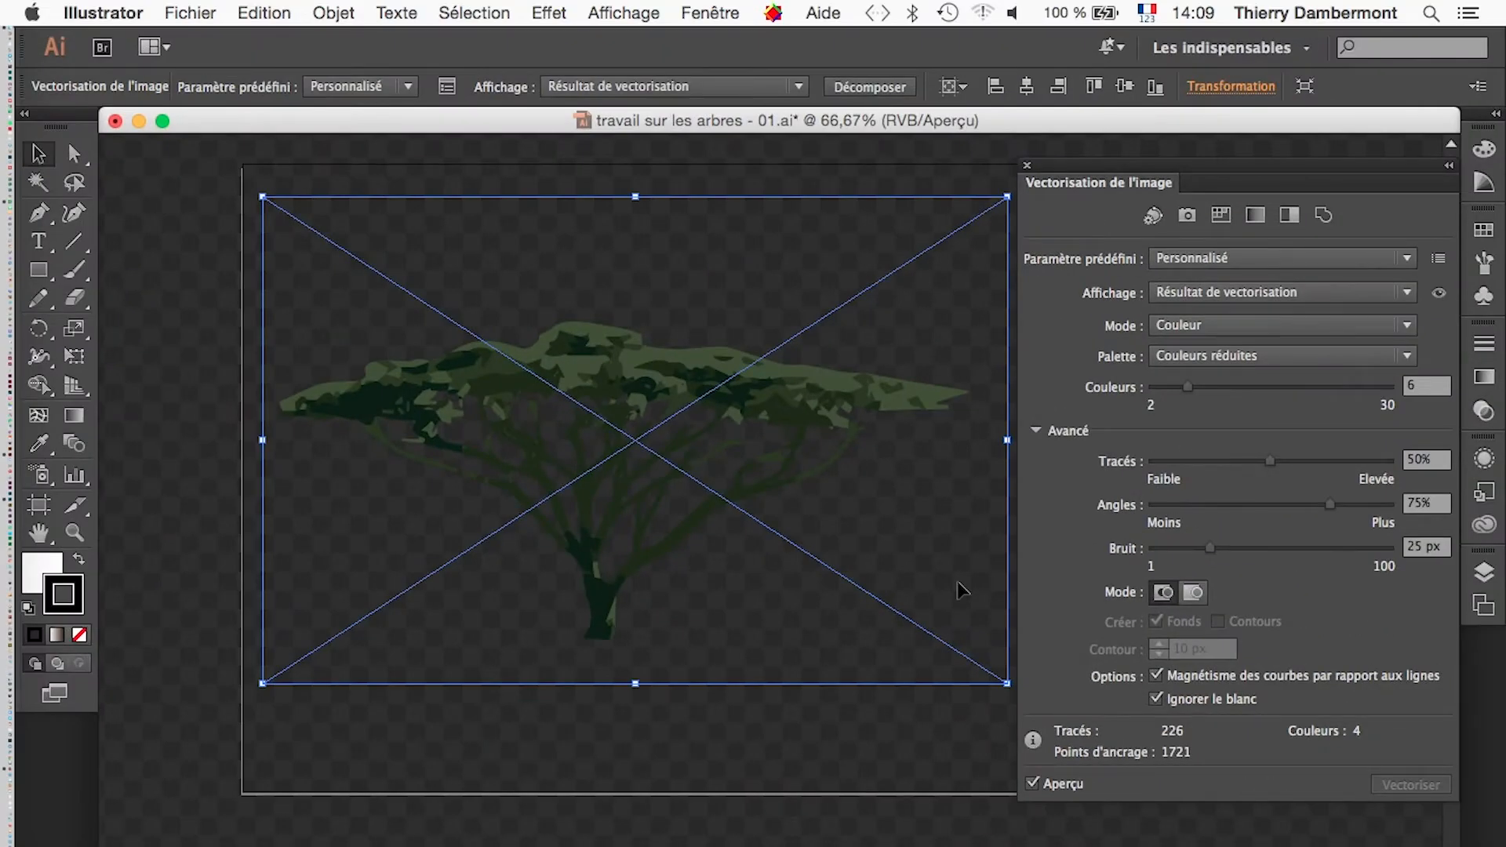
- Inspect the source tree image in Photoshop at a larger magnification, then return to the trace in Illustrator
{"action": "key", "text": "super+Tab"}
{"action": "key", "text": "super+Tab"}
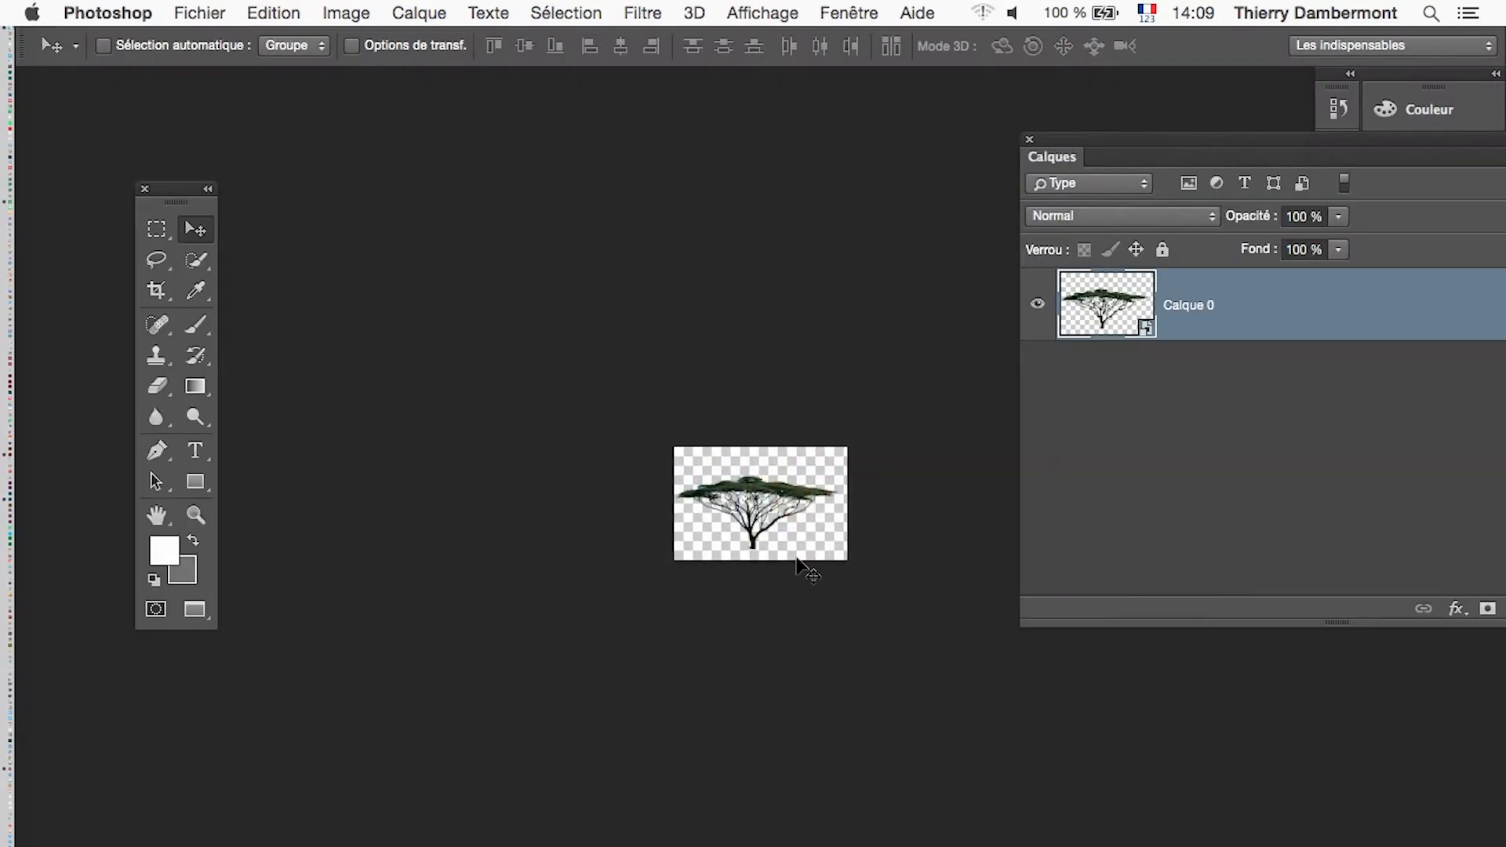
{"action": "scroll", "coordinate": [816, 516], "scroll_direction": "up", "scroll_amount": 5}
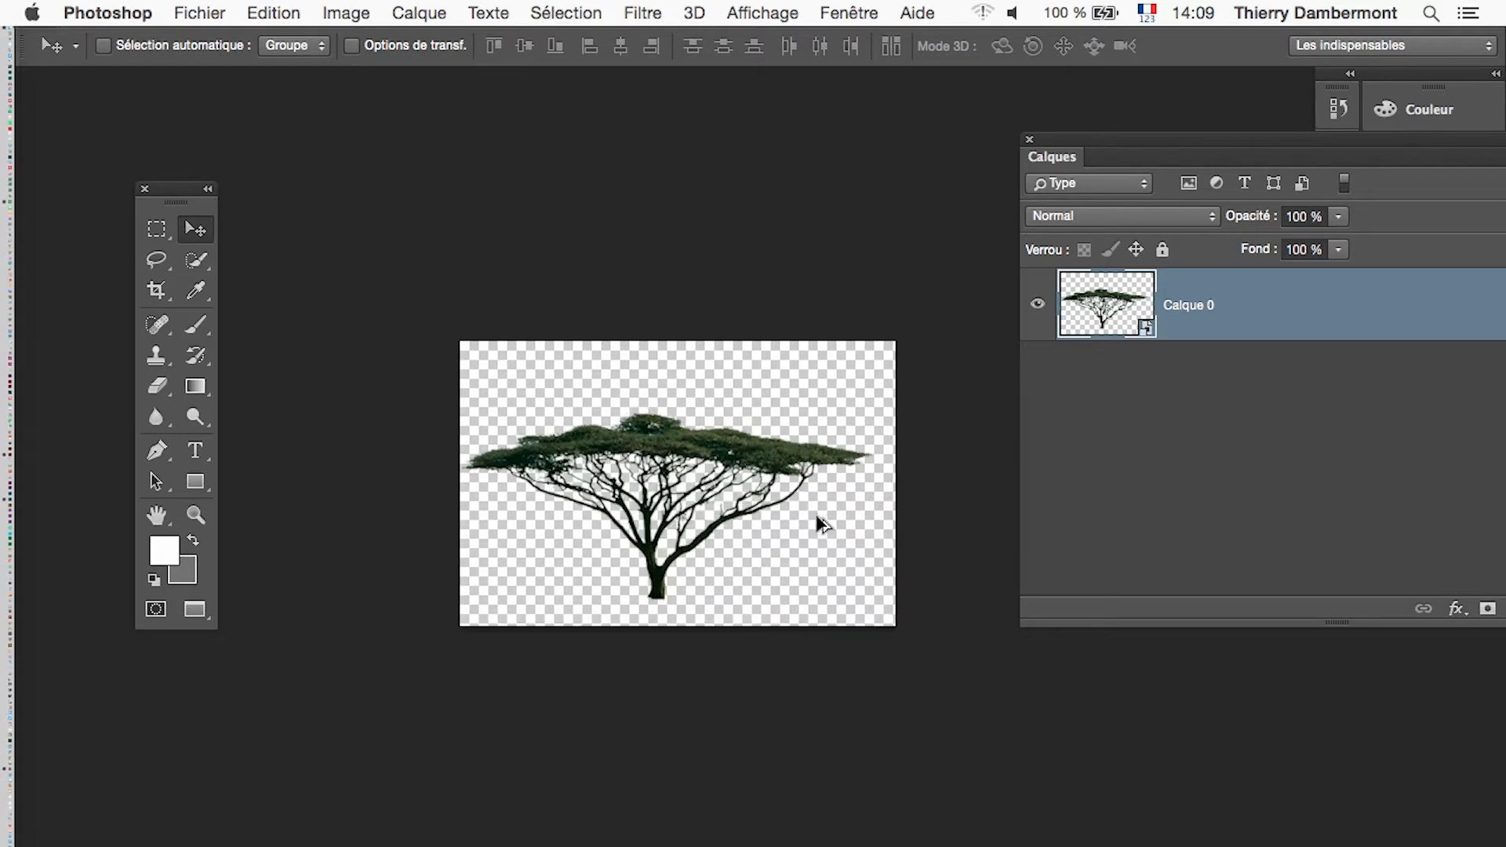
{"action": "scroll", "coordinate": [818, 519], "scroll_direction": "up", "scroll_amount": 3}
{"action": "scroll", "coordinate": [818, 521], "scroll_direction": "down", "scroll_amount": 2}
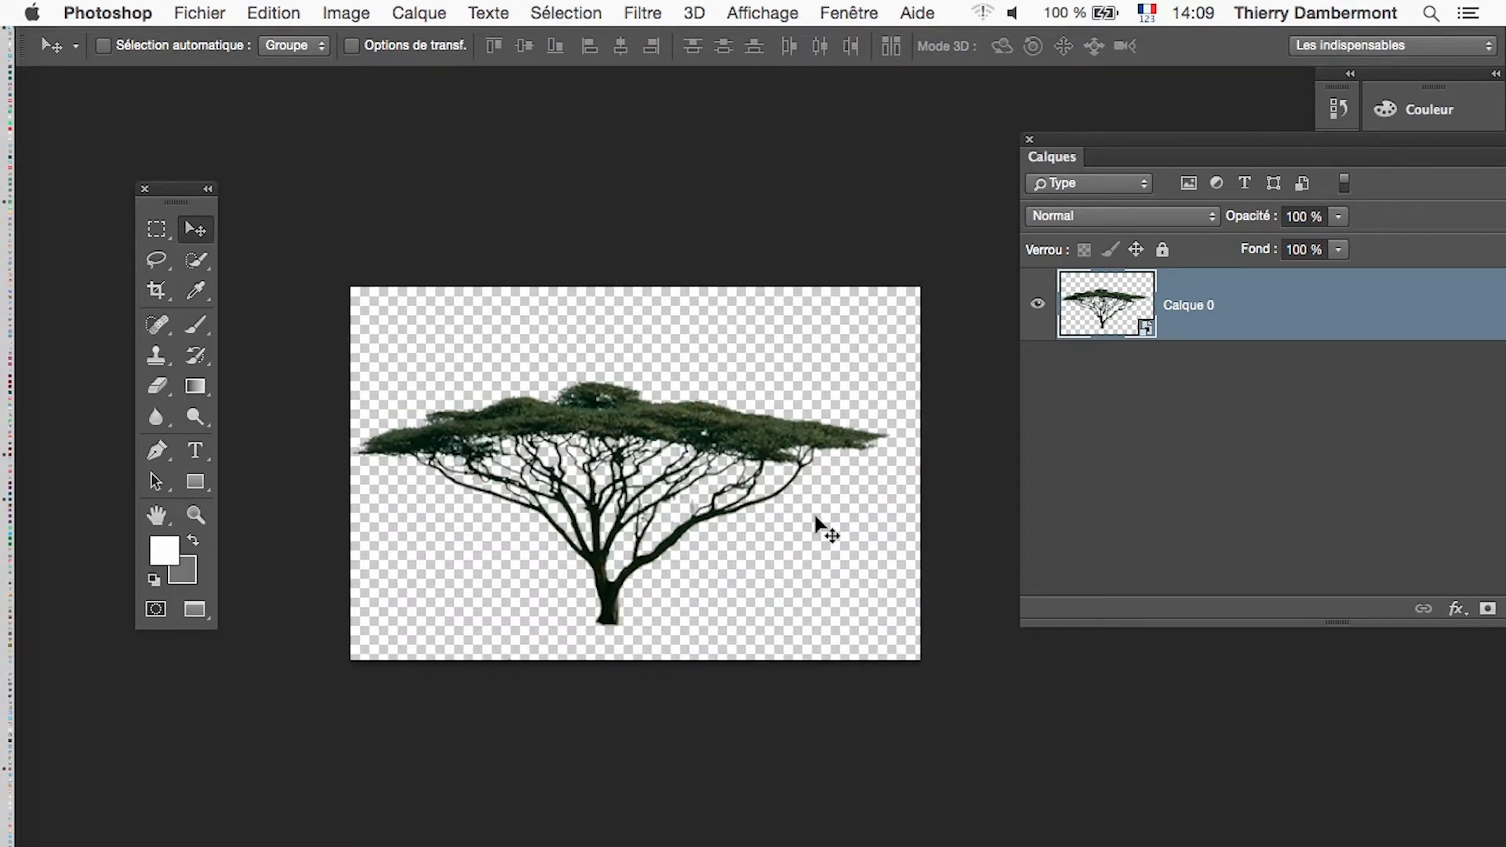
{"action": "key", "text": "super+Tab"}
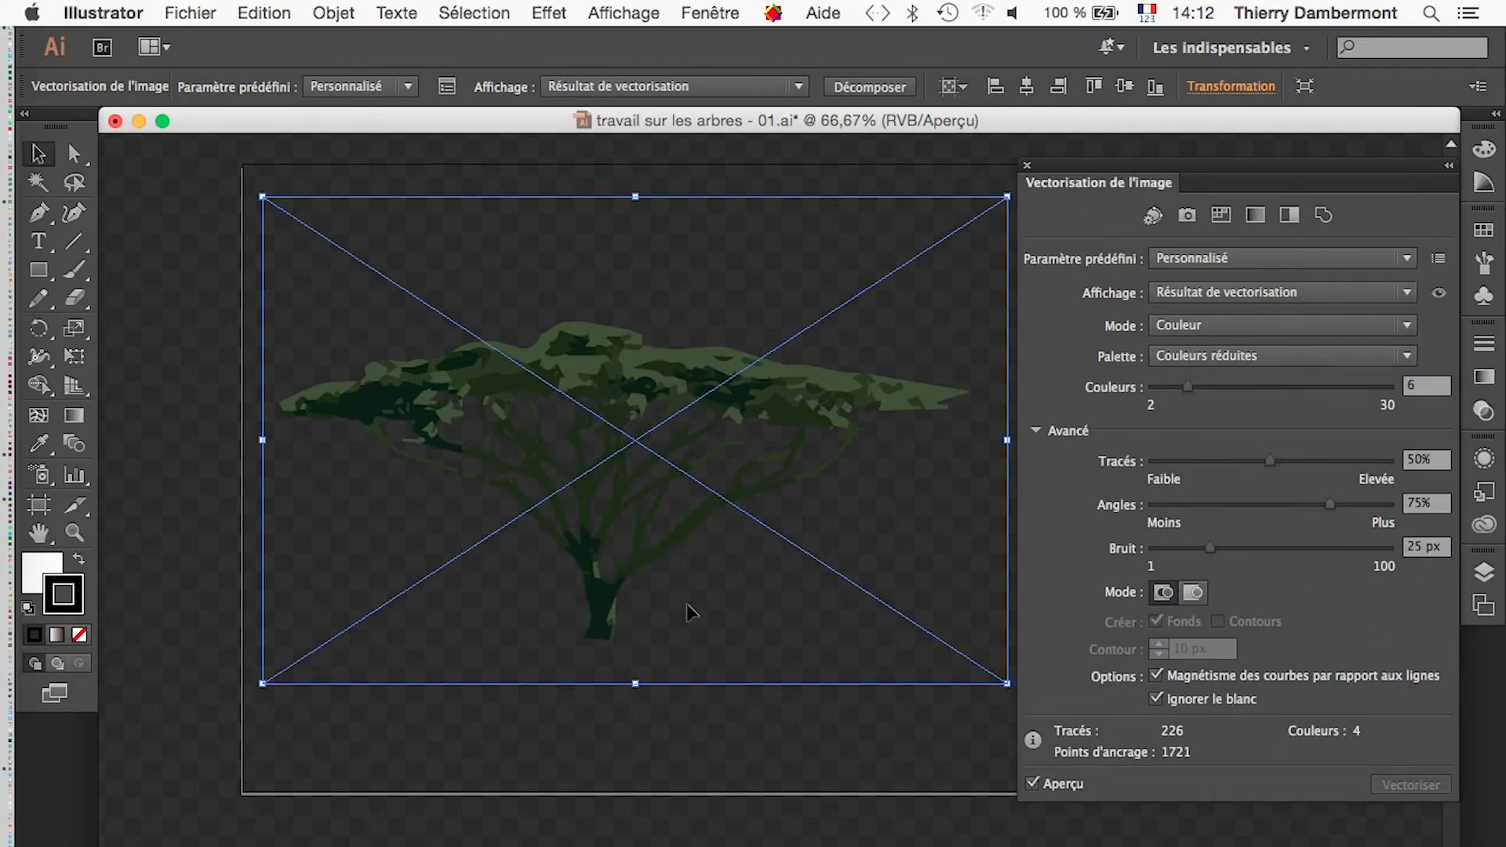
- Switch to Photoshop and add a Curves adjustment layer (Courbes 1) that raises the tree image's tones above the diagonal
{"action": "key", "text": "super+Tab"}
{"action": "key", "text": "super+Tab"}
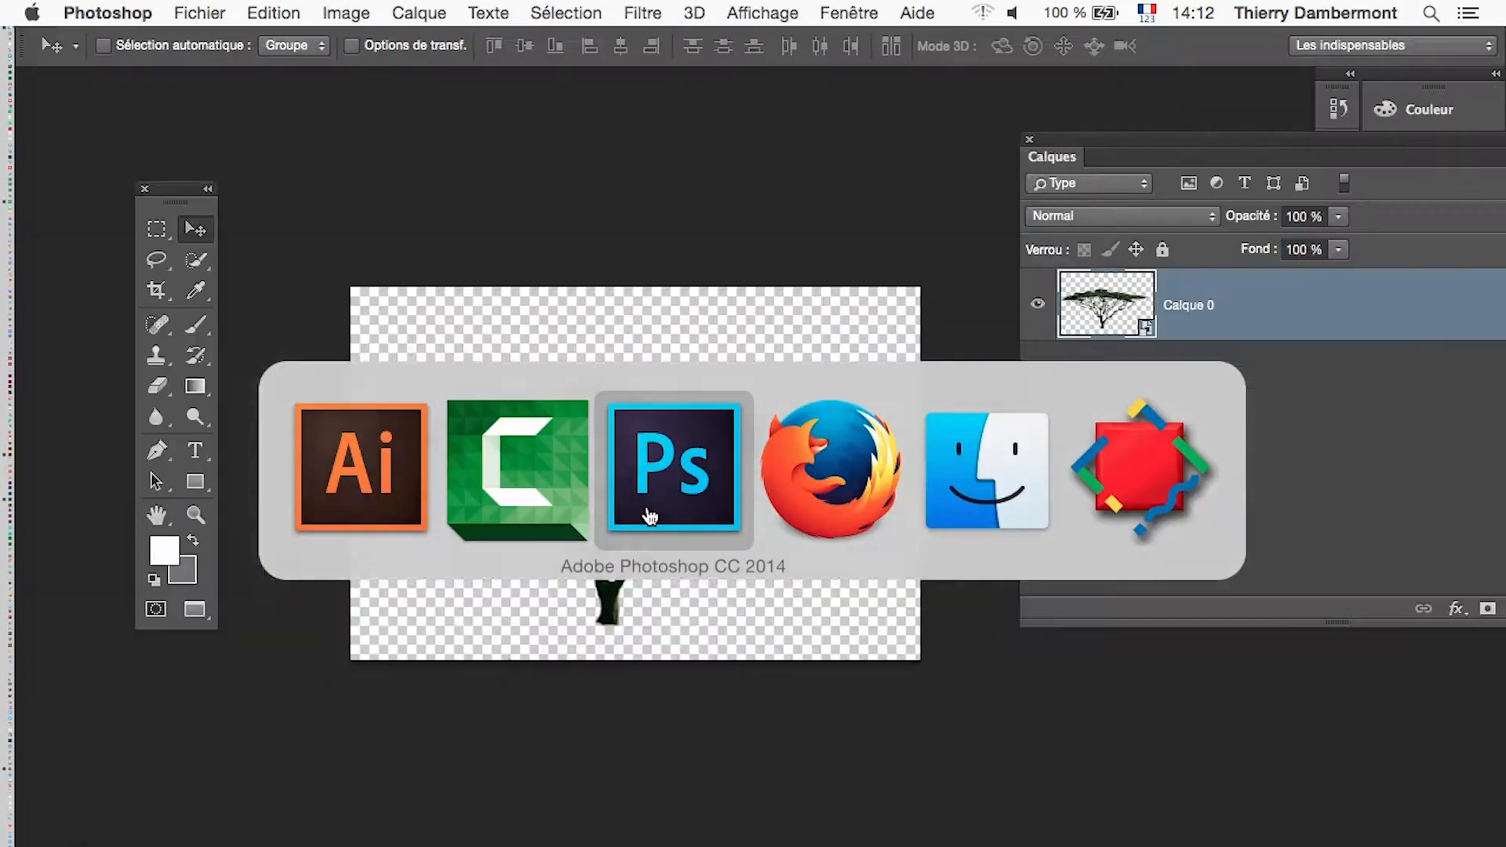
{"action": "left_click", "coordinate": [419, 12]}
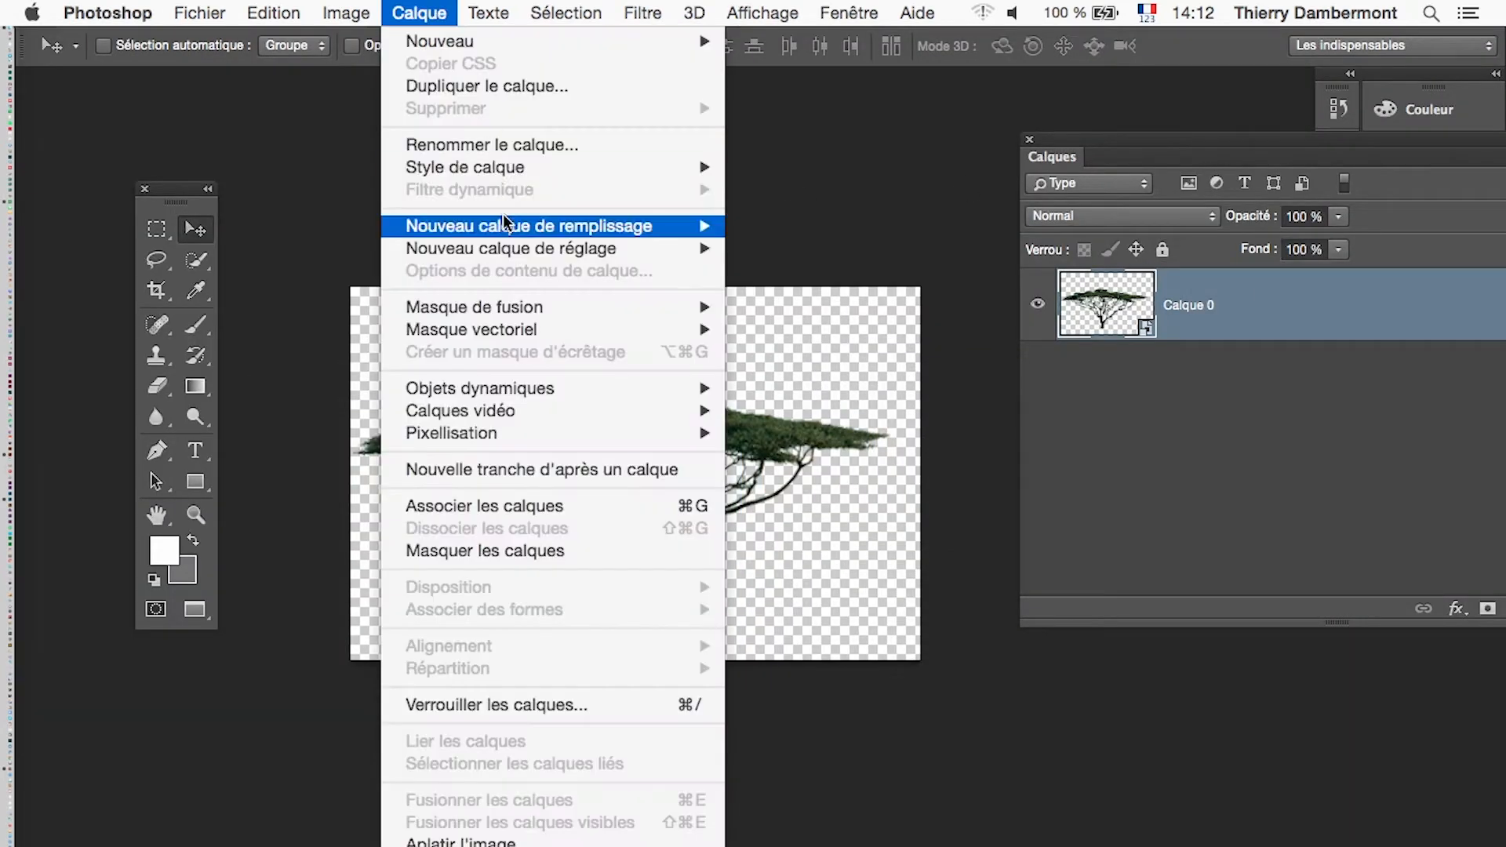
{"action": "mouse_move", "coordinate": [525, 248]}
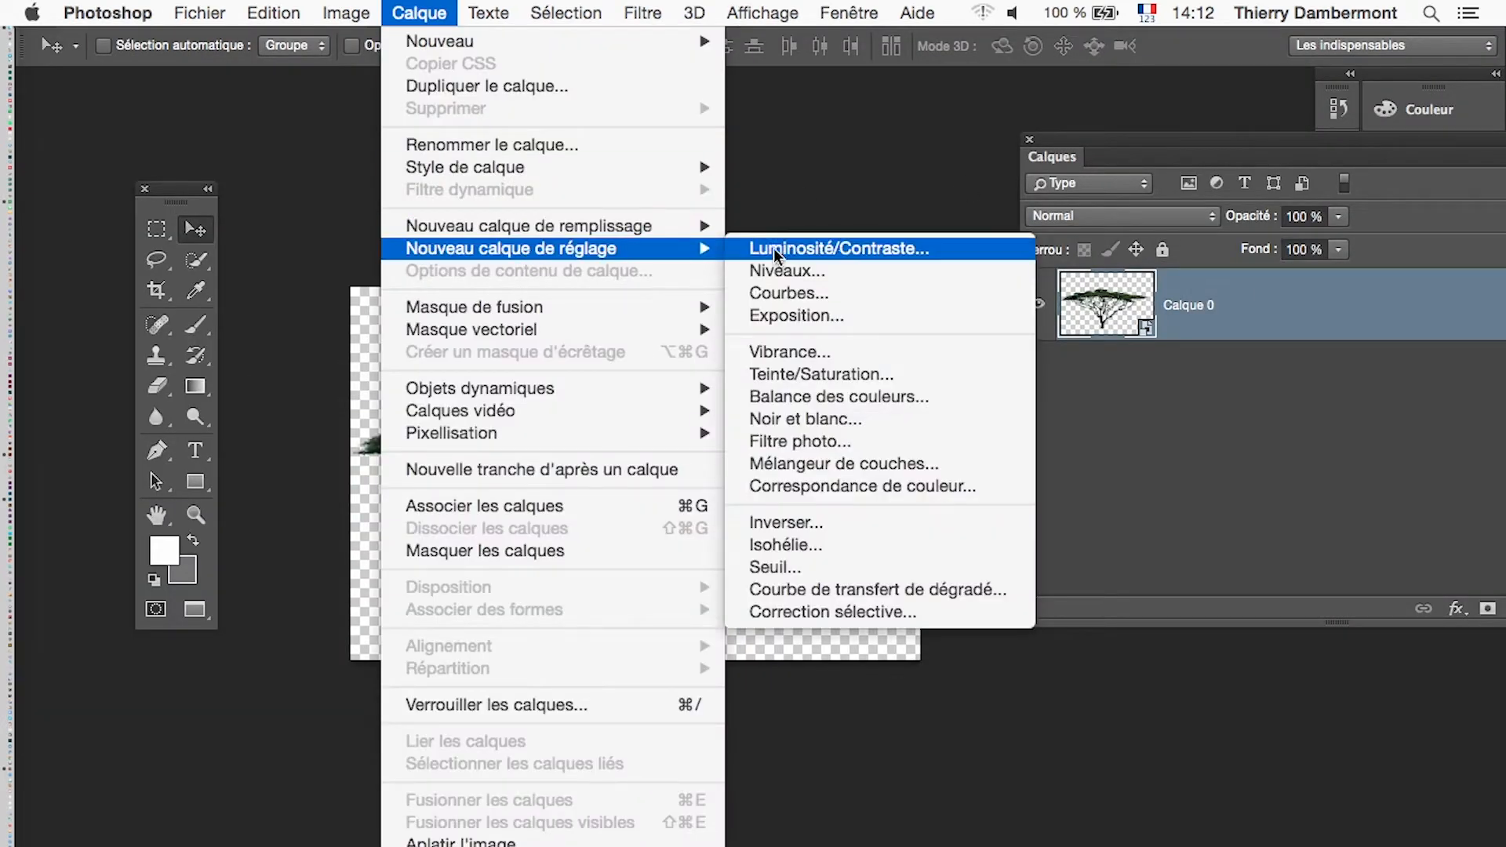
{"action": "left_click", "coordinate": [849, 296]}
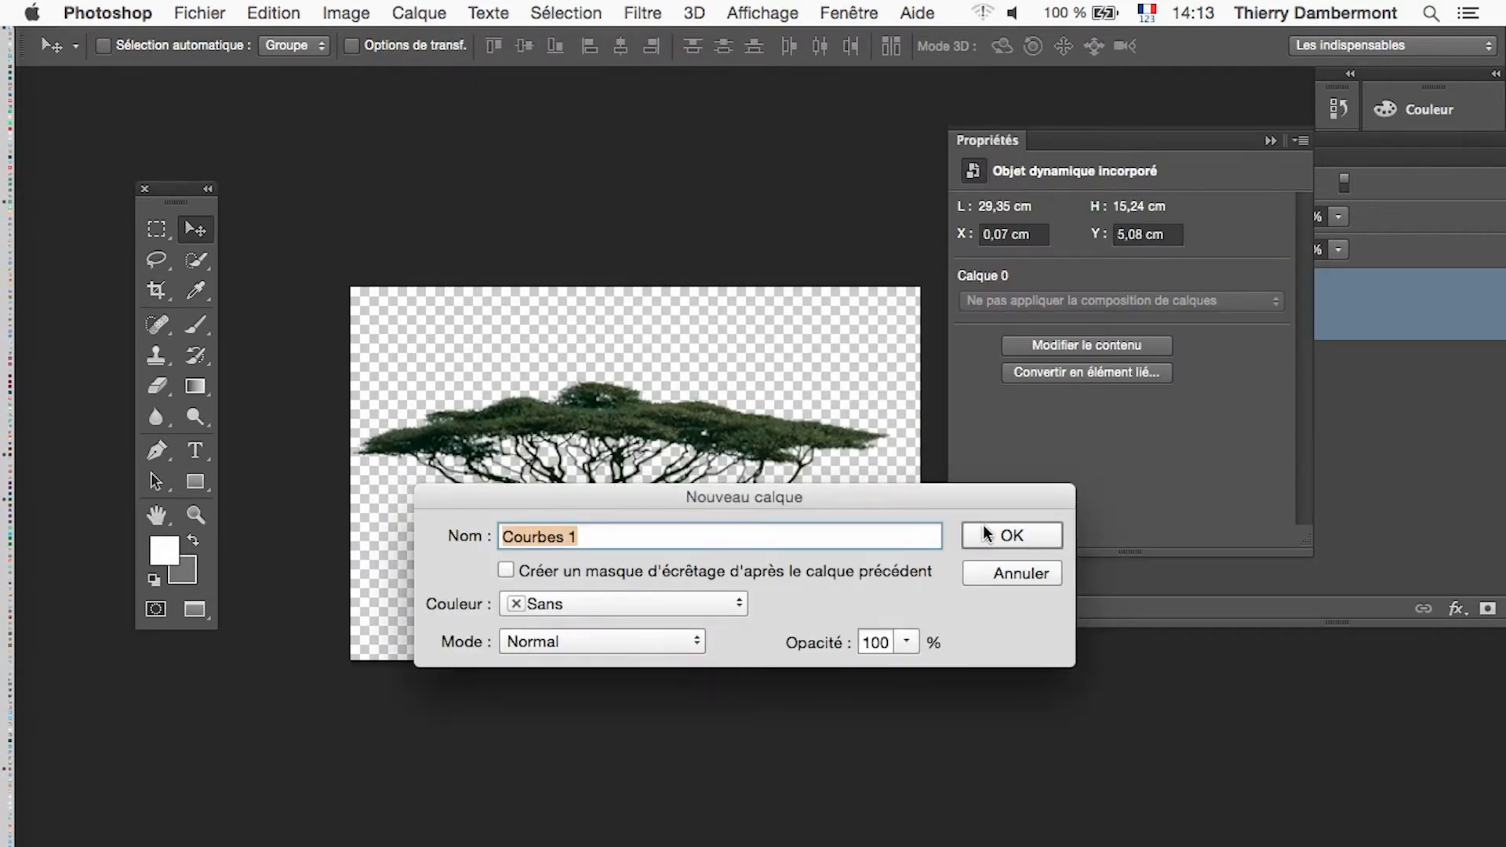
{"action": "left_click", "coordinate": [987, 534]}
{"action": "left_click_drag", "start_coordinate": [1160, 367], "coordinate": [1167, 326]}
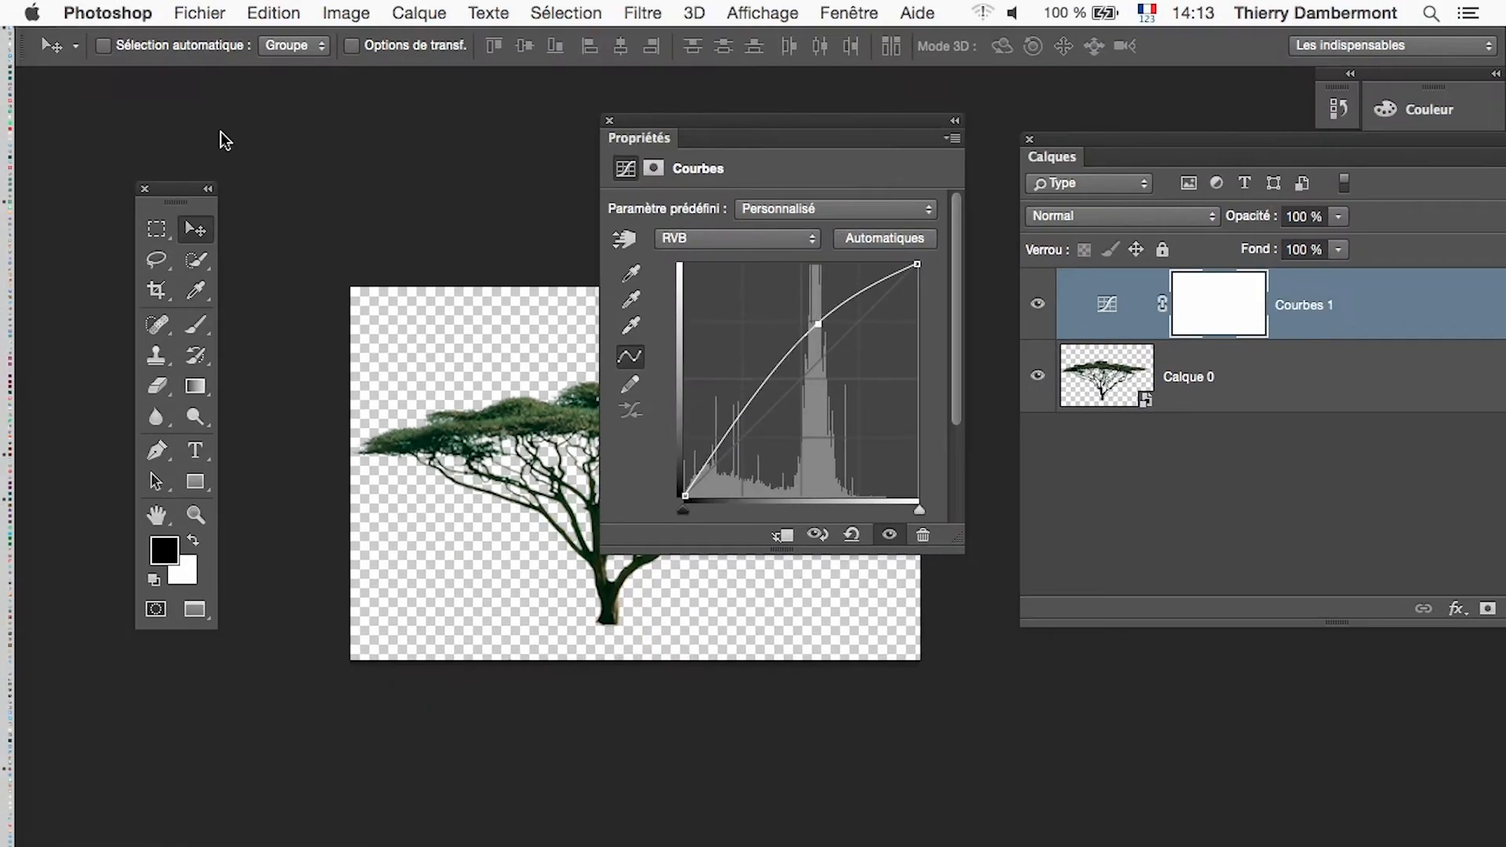
- Save the brightened tree image and return to Illustrator with the linked trace updated
{"action": "left_click", "coordinate": [195, 11]}
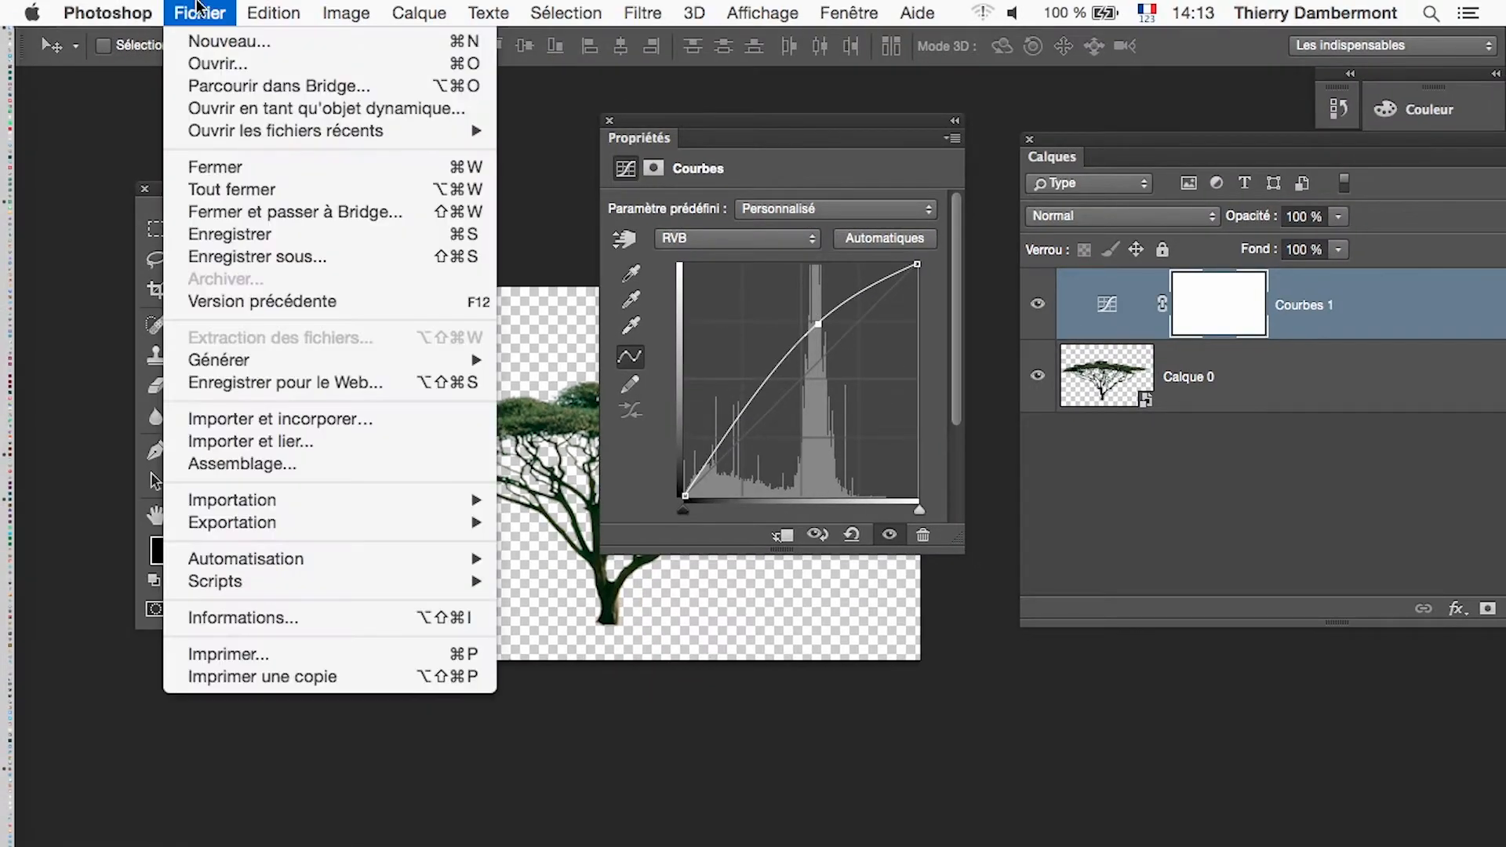
{"action": "left_click", "coordinate": [274, 234]}
{"action": "key", "text": "super+Tab"}
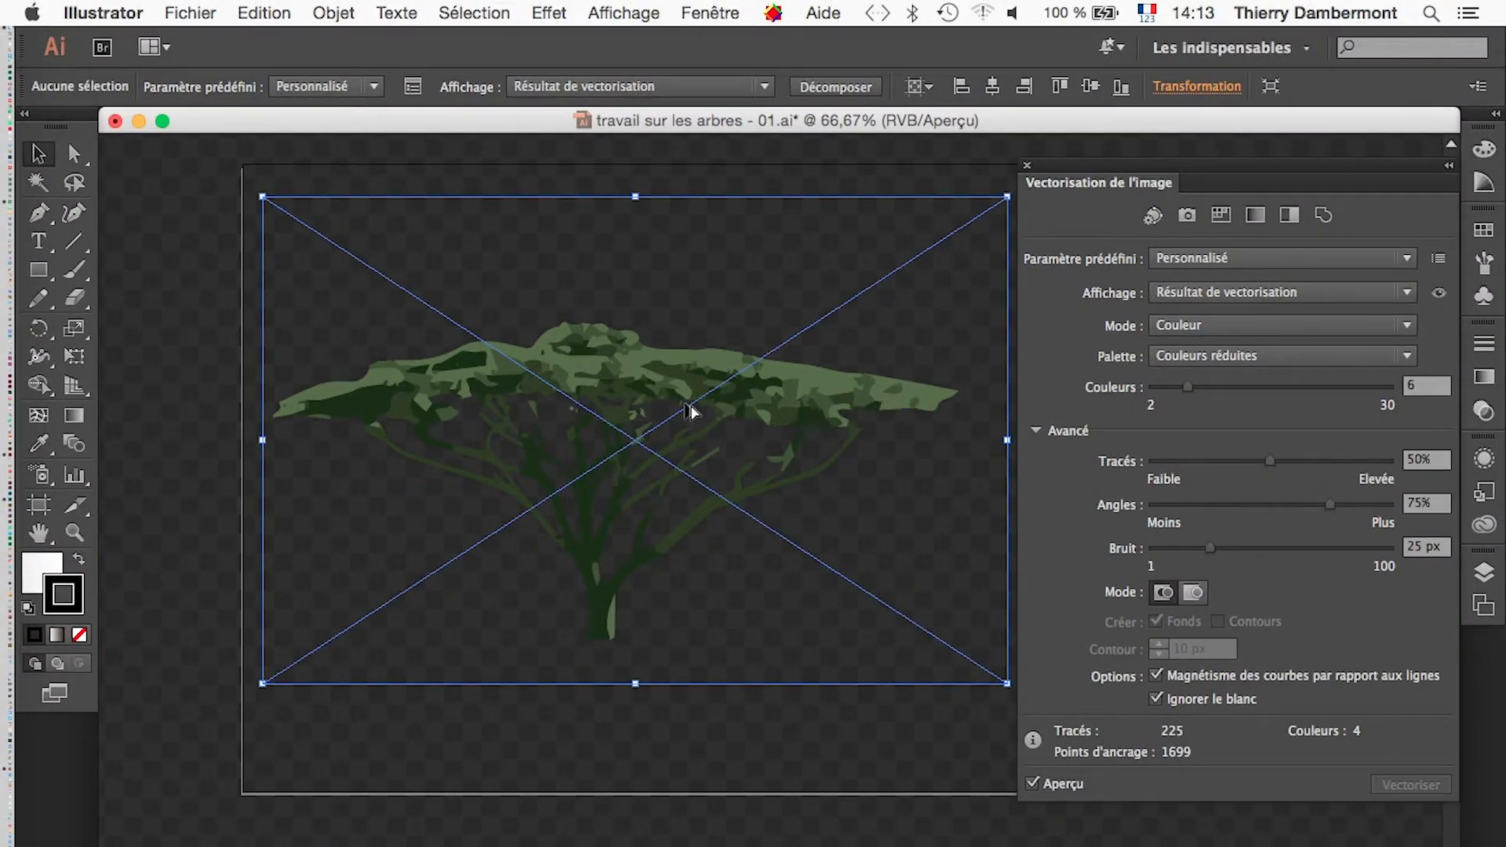
- Try the tree trace with path fidelity (Tracés) at 100%, at 1% and at 100% again
{"action": "scroll", "coordinate": [690, 409], "scroll_direction": "up", "scroll_amount": 2}
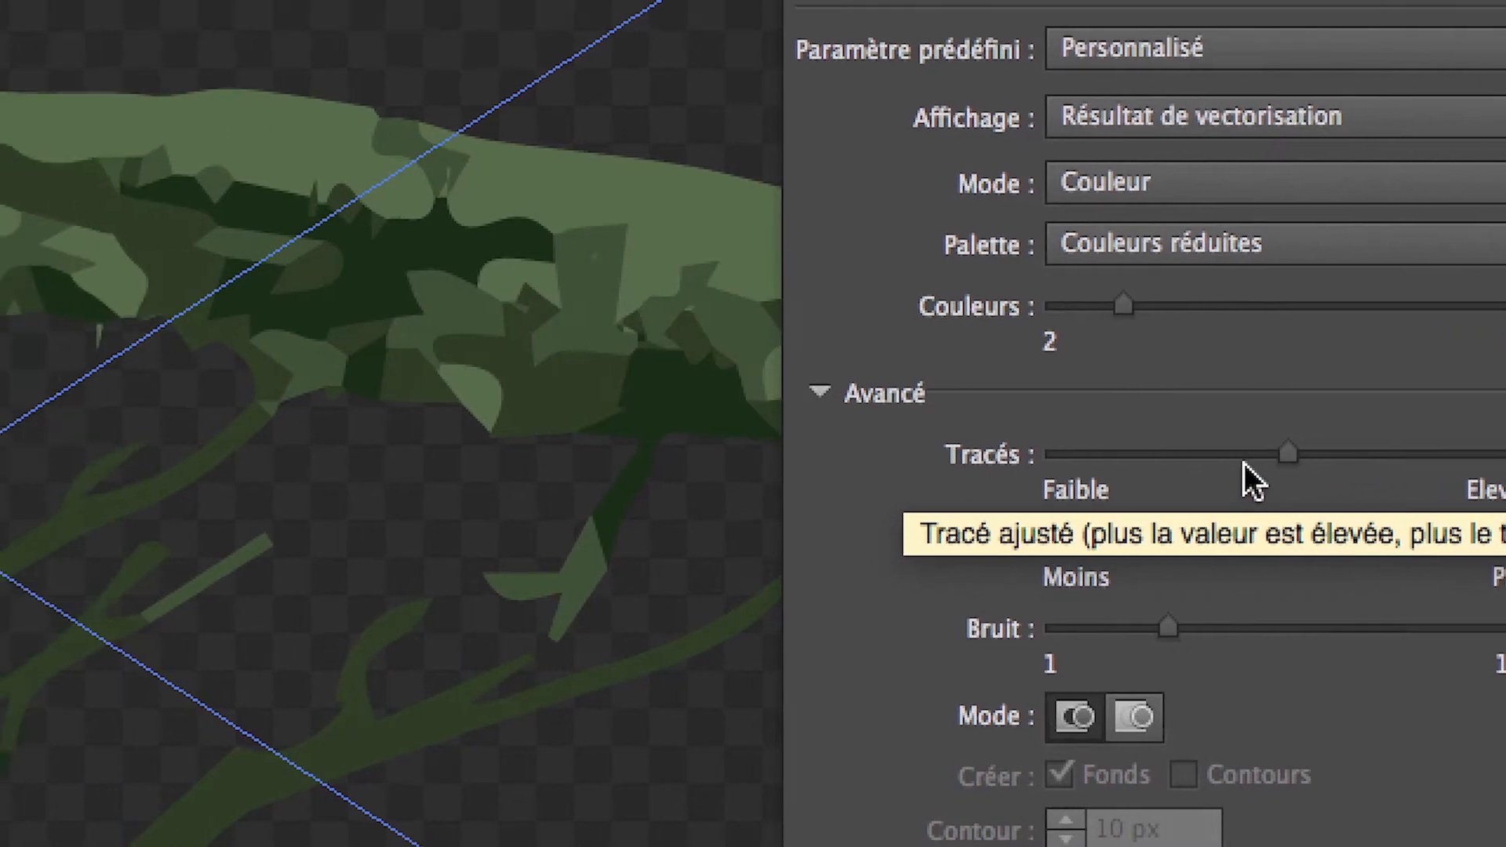
{"action": "left_click_drag", "start_coordinate": [1327, 458], "coordinate": [1354, 458]}
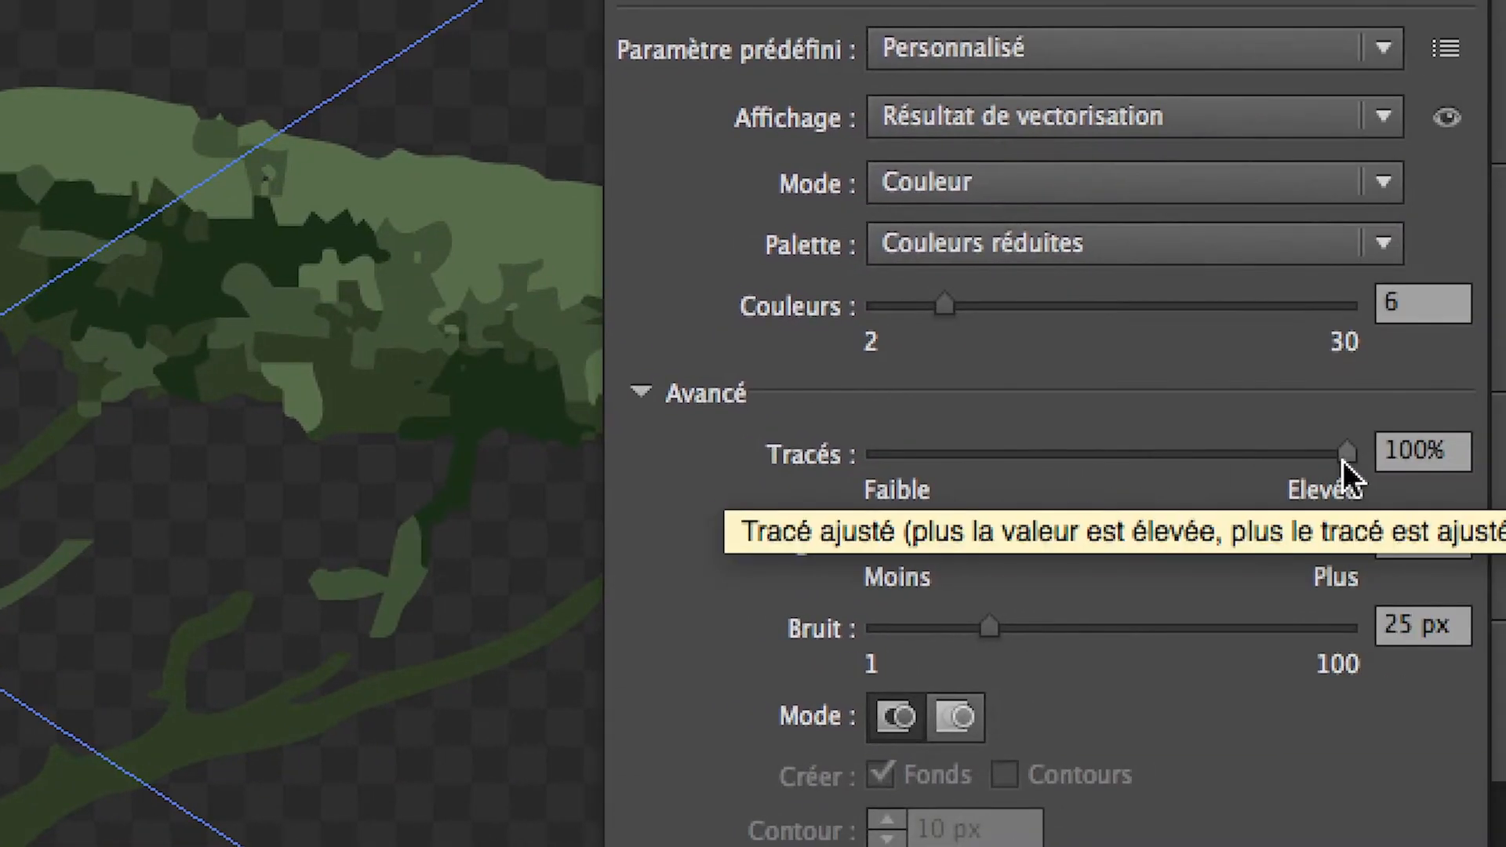
{"action": "left_click_drag", "start_coordinate": [1343, 460], "coordinate": [992, 460]}
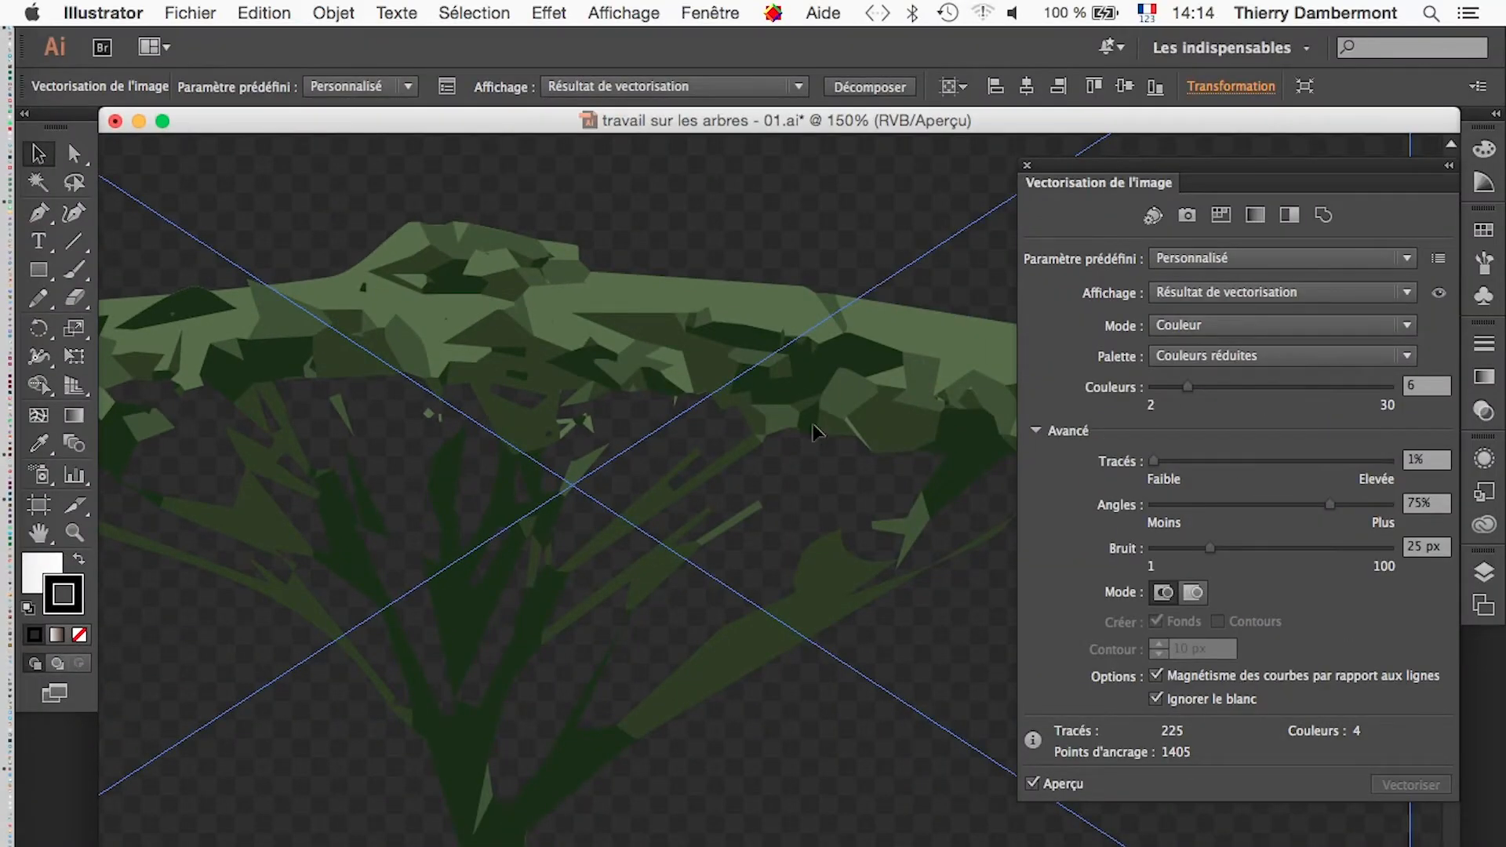
{"action": "left_click_drag", "start_coordinate": [1183, 462], "coordinate": [1390, 475]}
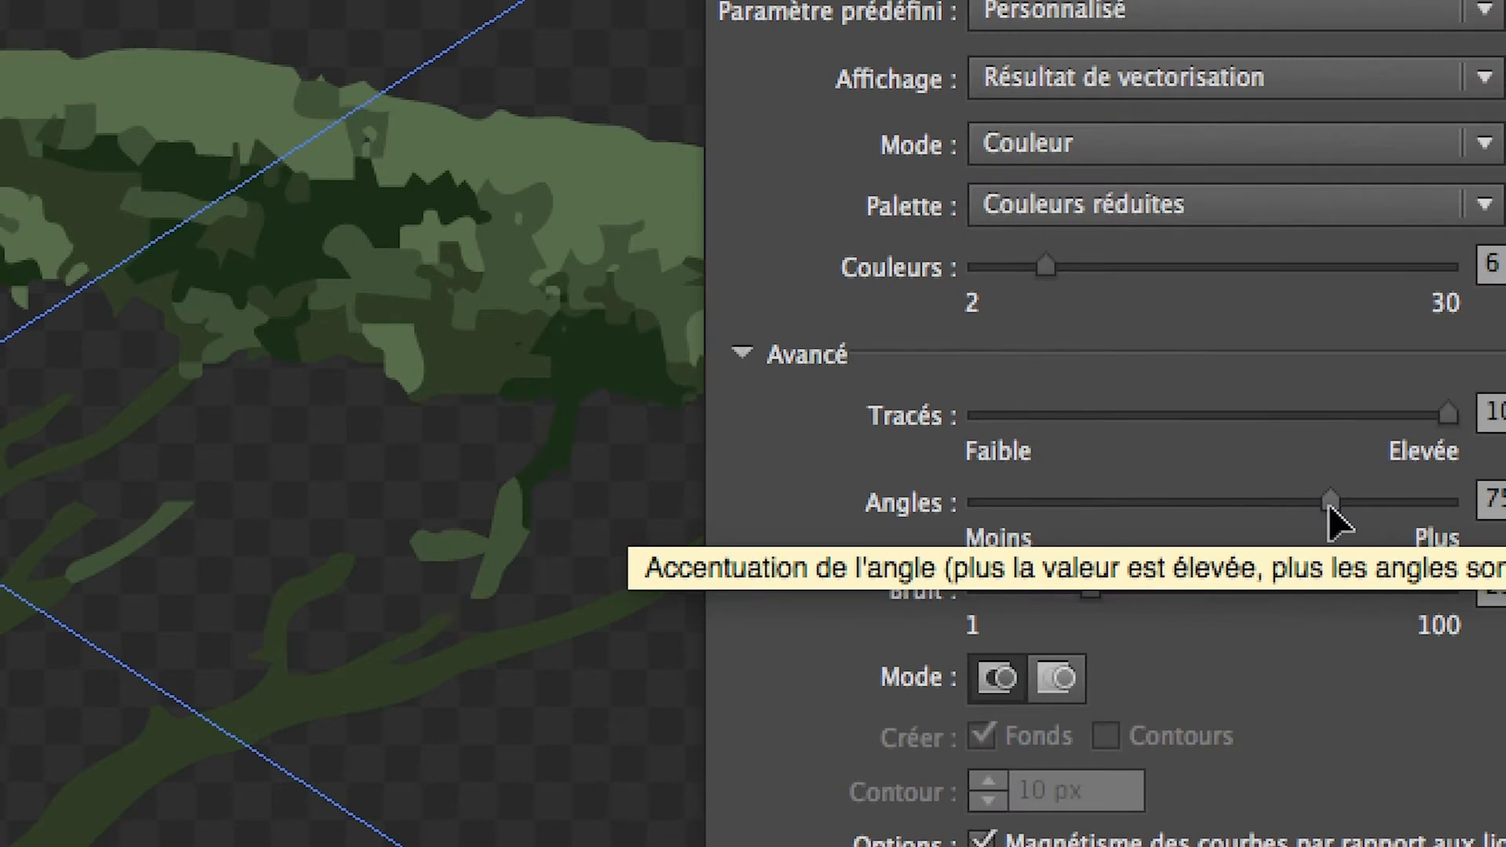
- Try the tree trace with corner emphasis (Angles) at the minimum, the maximum and 56%
{"action": "left_click_drag", "start_coordinate": [1328, 503], "coordinate": [954, 506]}
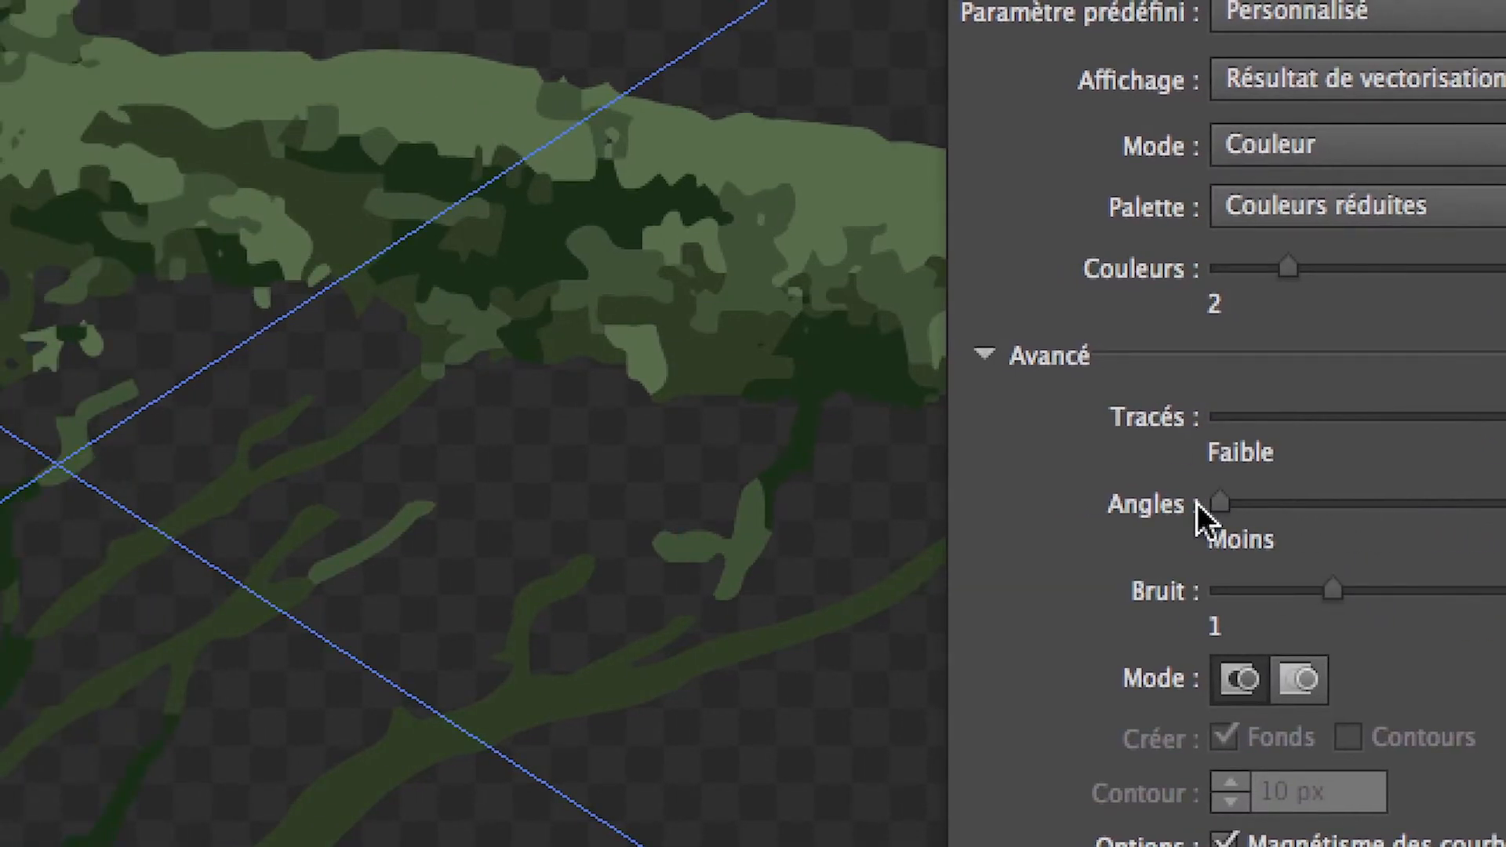
{"action": "left_click_drag", "start_coordinate": [1203, 504], "coordinate": [1380, 502]}
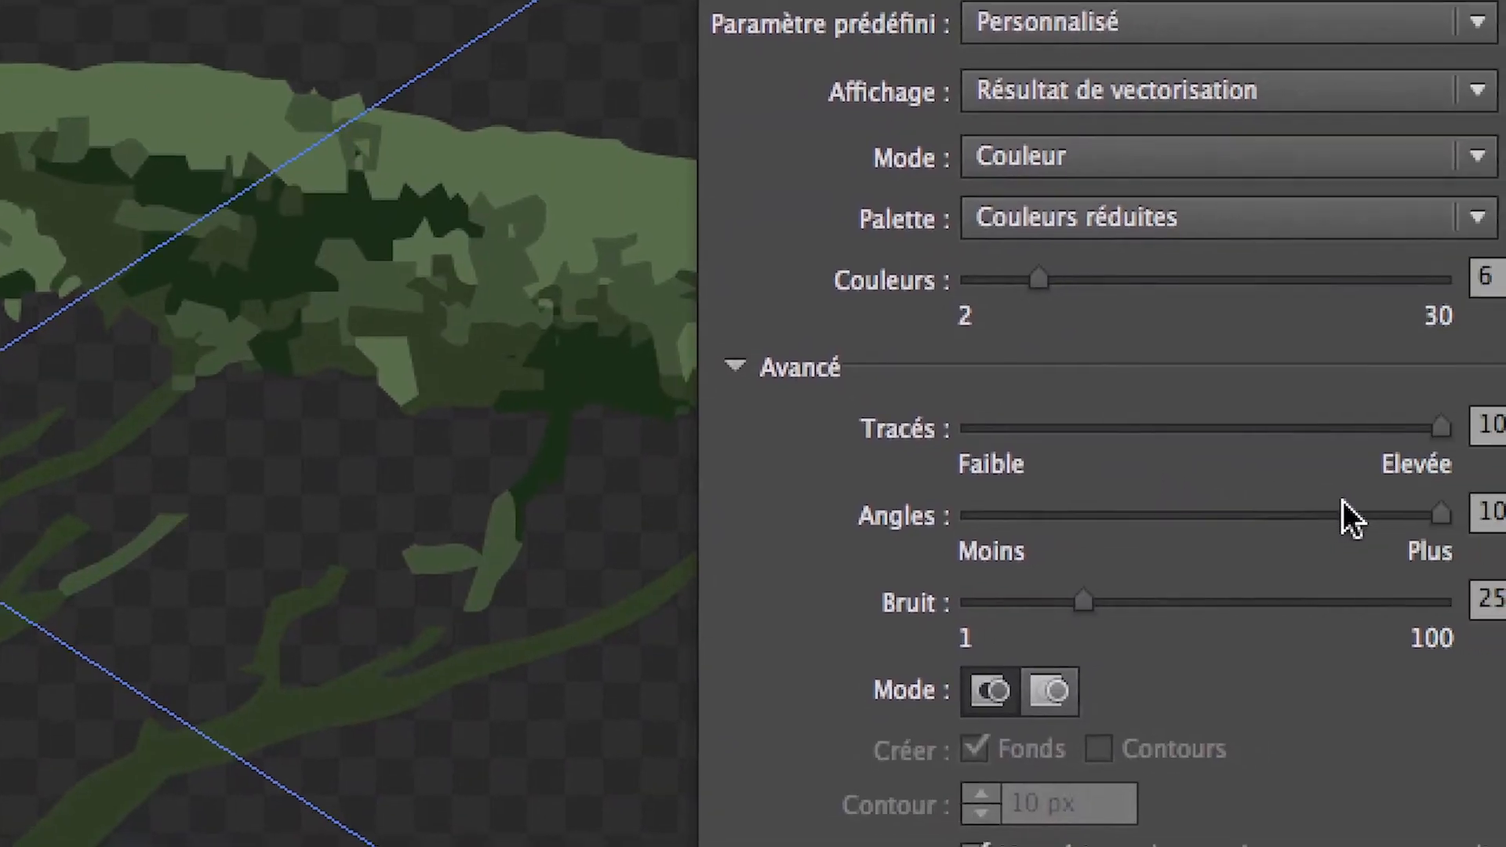
{"action": "left_click_drag", "start_coordinate": [1356, 506], "coordinate": [1207, 505]}
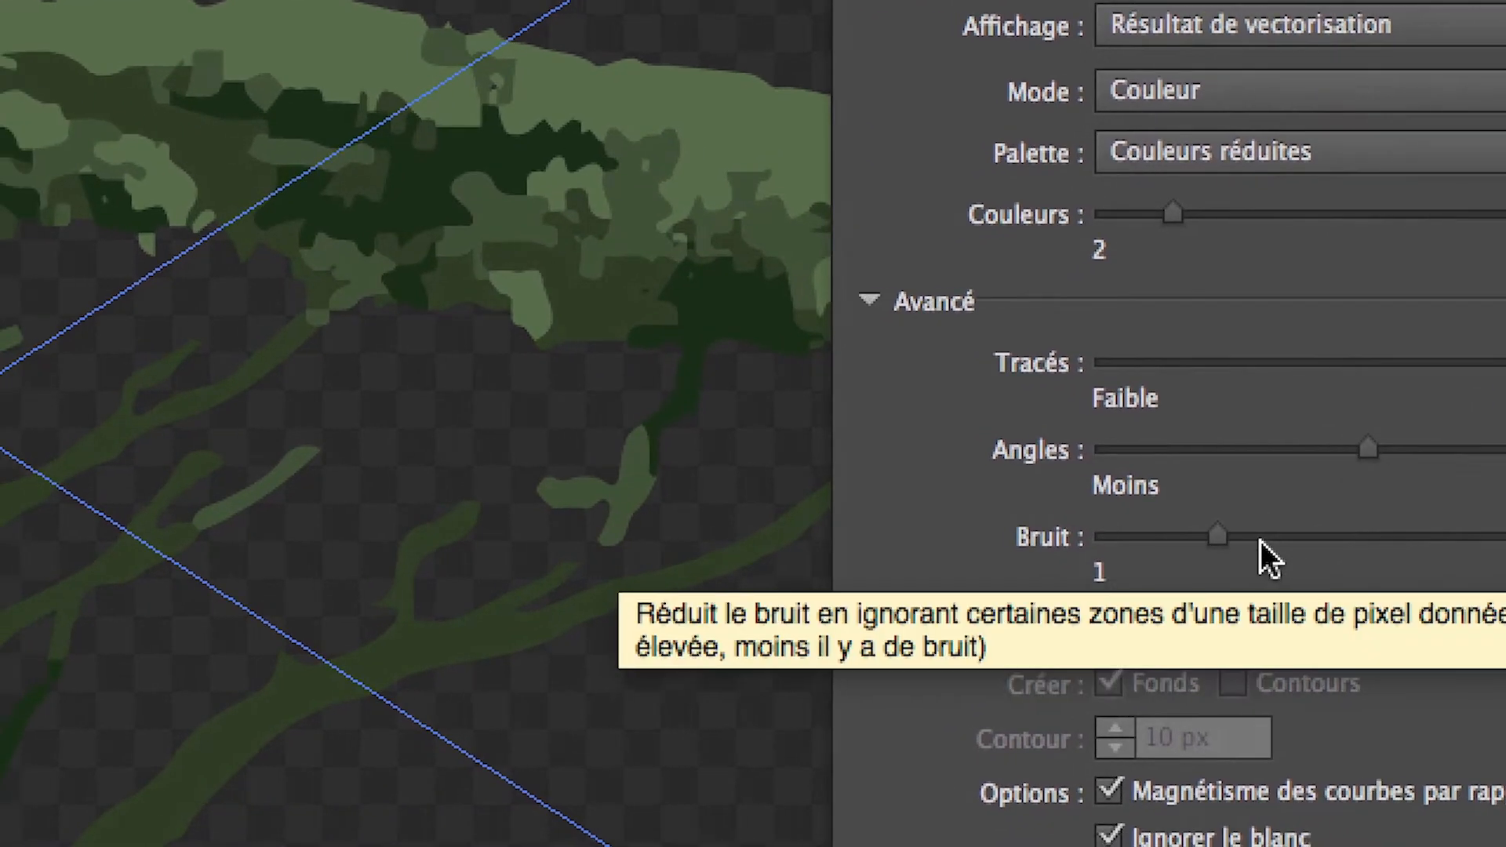
- Compare the tree trace at several noise (Bruit) values and settle on 1 px
{"action": "left_click_drag", "start_coordinate": [1216, 537], "coordinate": [1184, 538]}
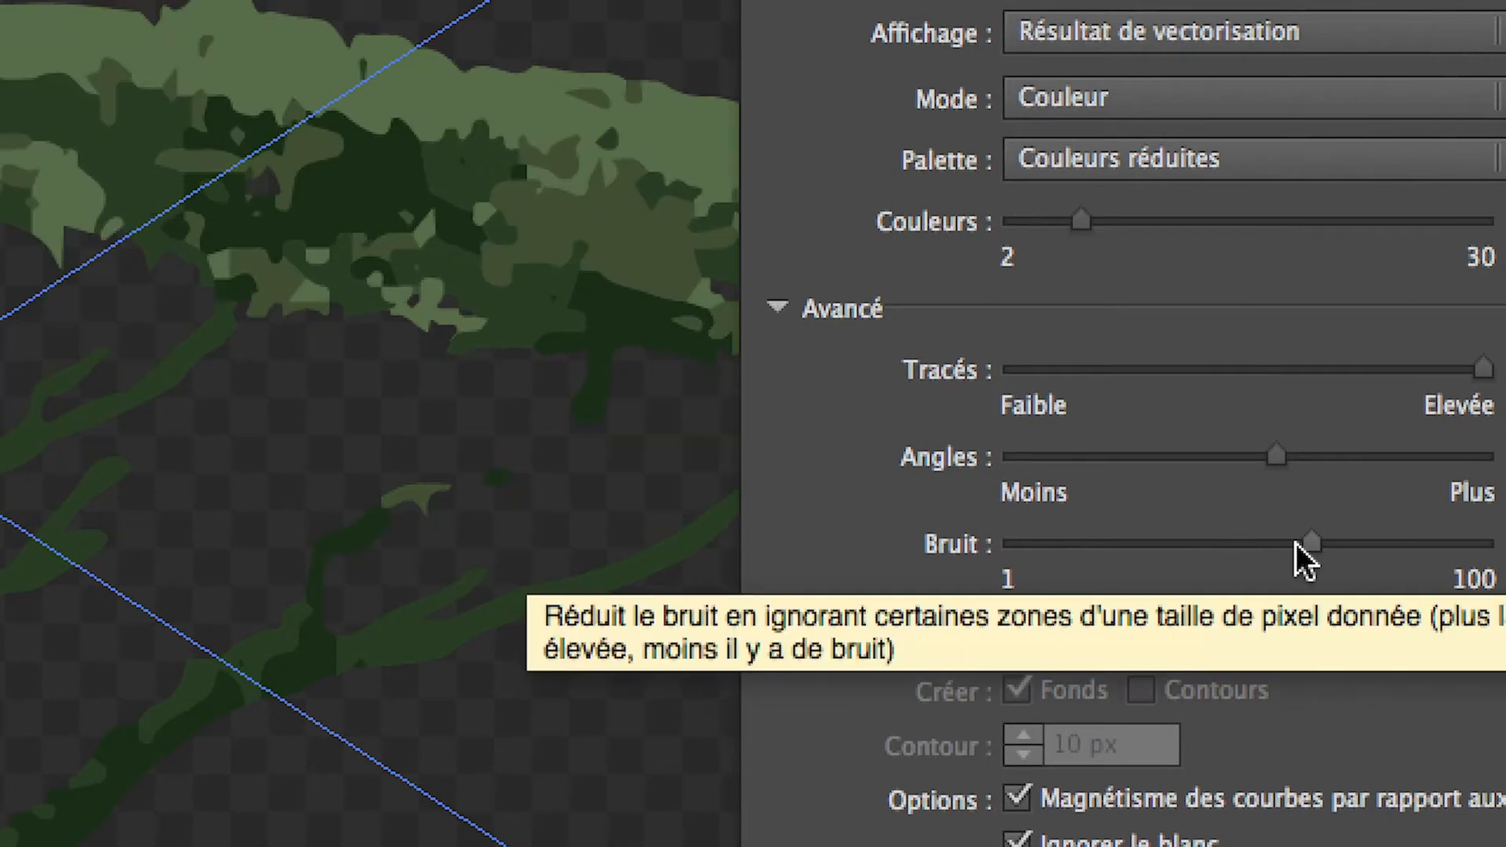
{"action": "left_click_drag", "start_coordinate": [1286, 542], "coordinate": [1110, 543]}
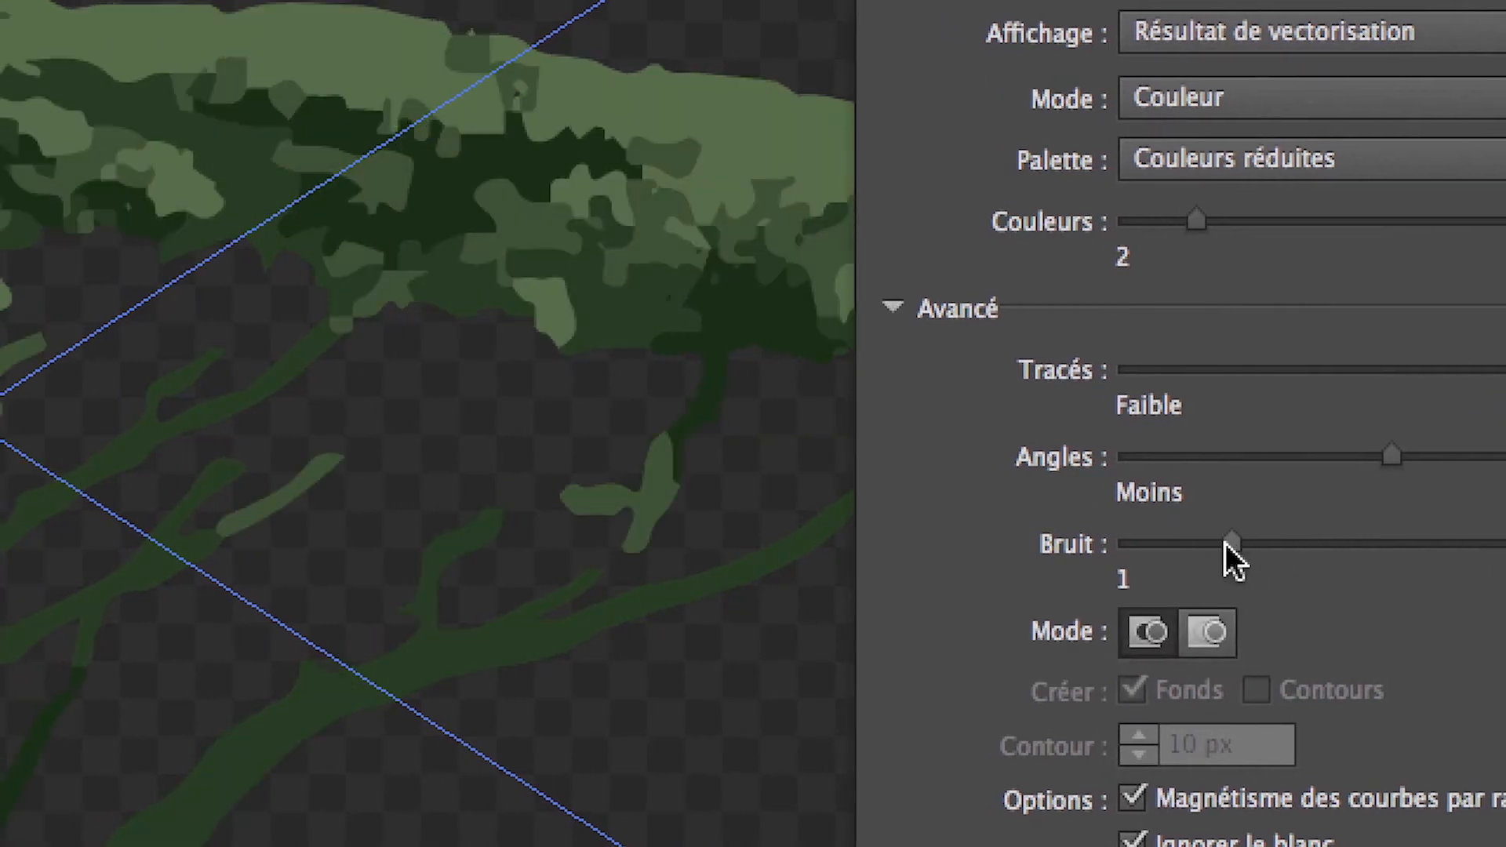
{"action": "left_click_drag", "start_coordinate": [1225, 543], "coordinate": [1105, 543]}
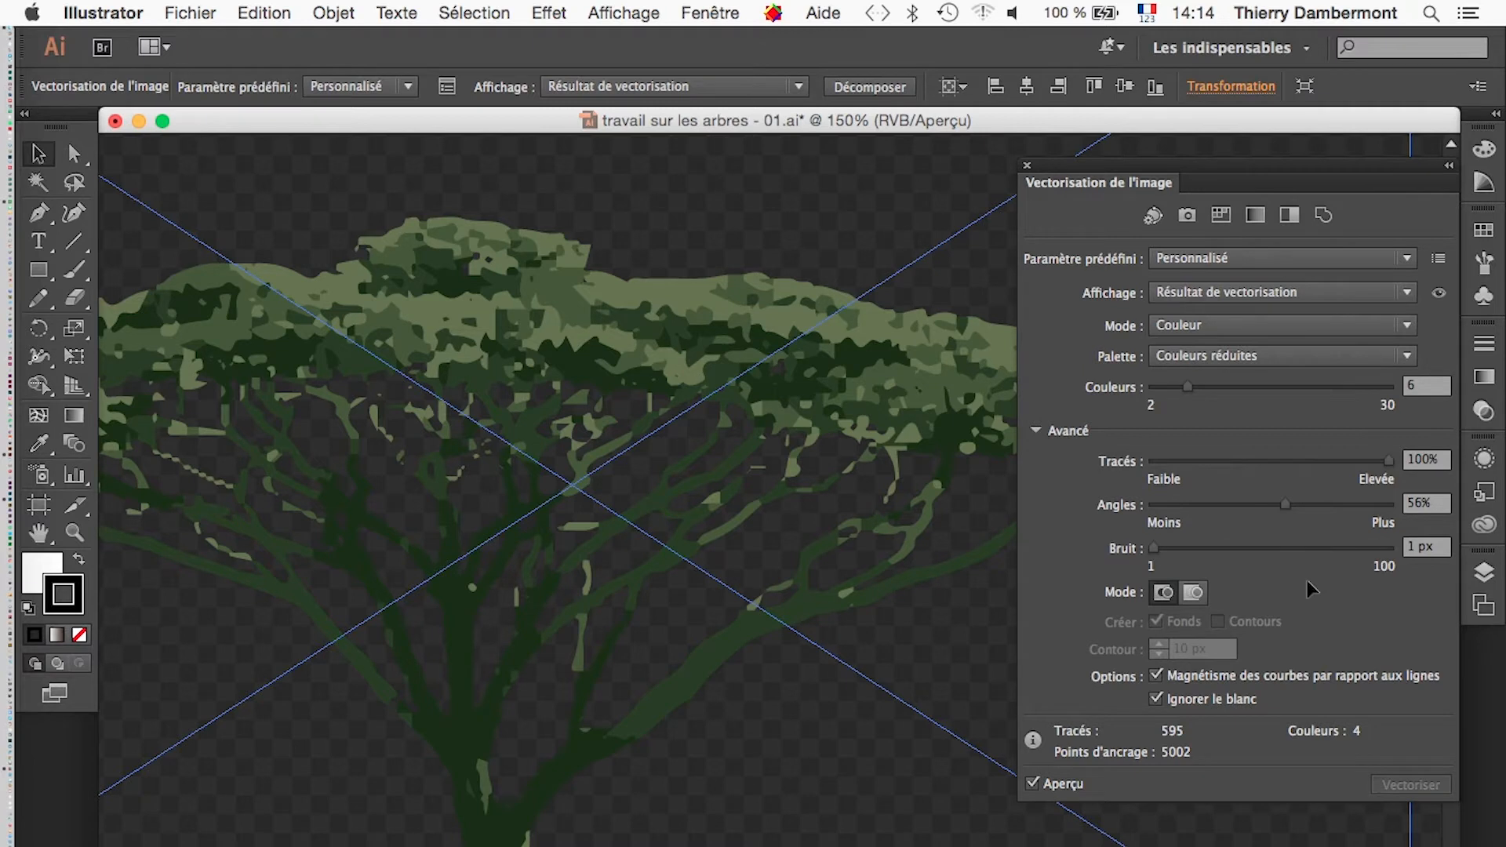
- Set the tree trace to 81% path fidelity (Tracés) and 100% corners (Angles), with noise (Bruit) at 1 px
{"action": "left_click", "coordinate": [1355, 506]}
{"action": "mouse_move", "coordinate": [1353, 510]}
{"action": "left_mouse_down"}
{"action": "mouse_move", "coordinate": [1168, 513]}
{"action": "mouse_move", "coordinate": [1349, 510]}
{"action": "left_mouse_up"}
{"action": "left_click", "coordinate": [1272, 462]}
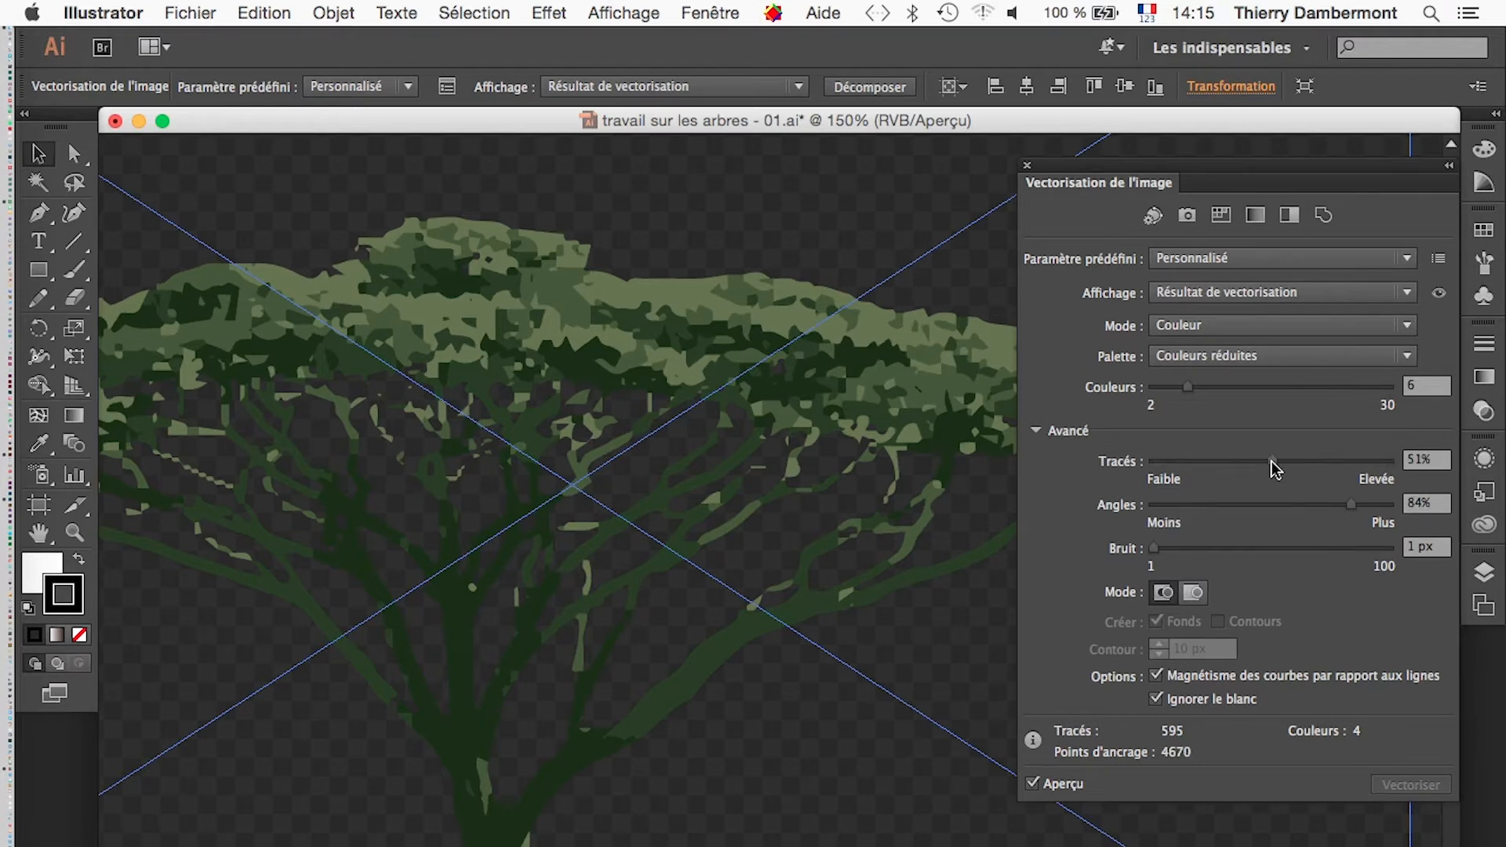
{"action": "left_click_drag", "start_coordinate": [1272, 464], "coordinate": [1416, 511]}
{"action": "left_click_drag", "start_coordinate": [1161, 548], "coordinate": [1065, 557]}
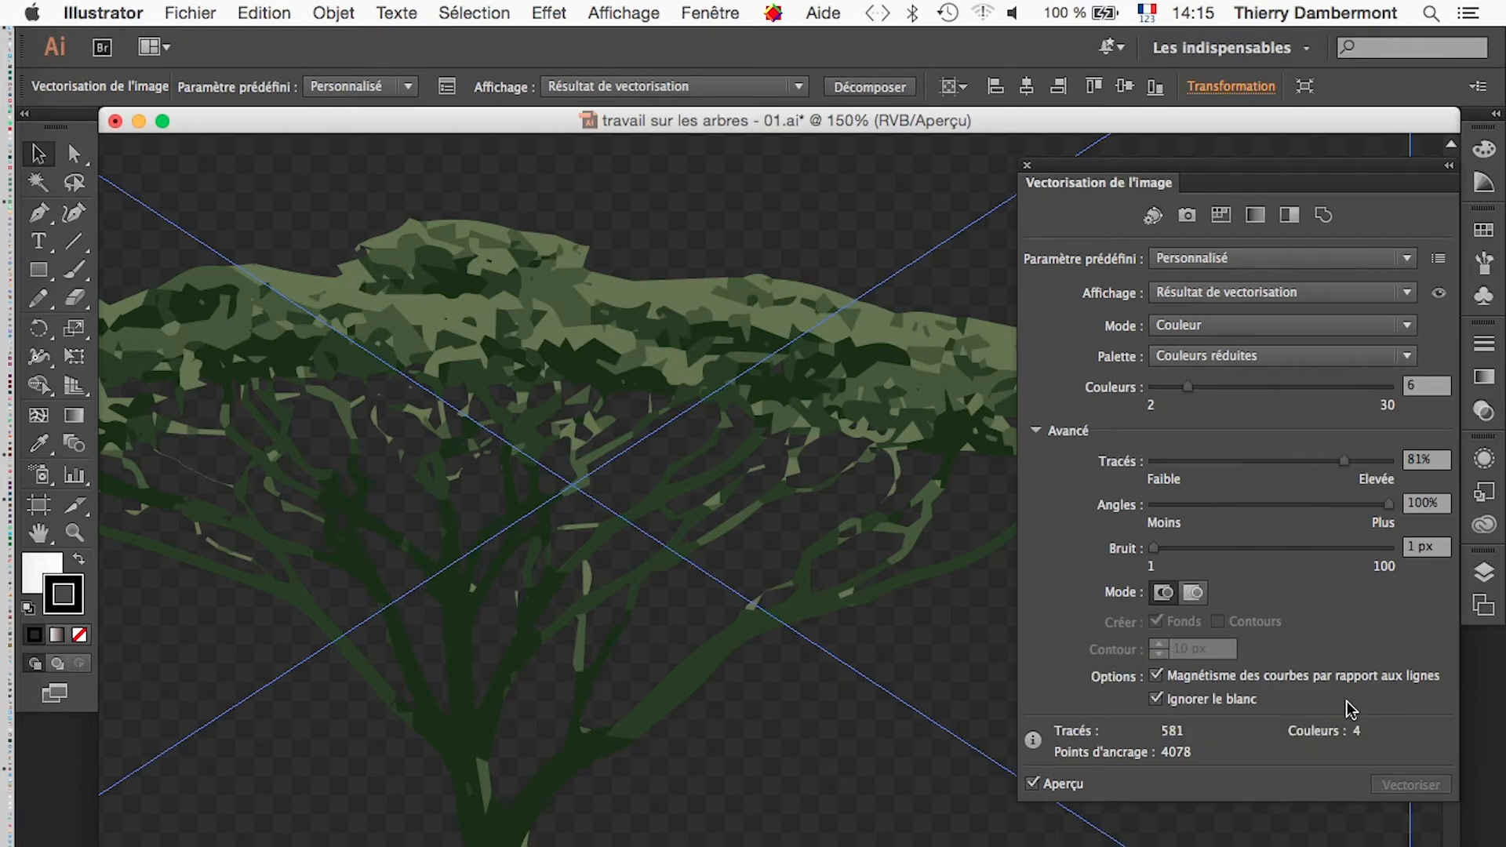
- Close the image trace settings and save the document as travail sur les arbres - 02.ai with the existing Illustrator CC options
{"action": "left_click", "coordinate": [760, 616], "text": "alt+super"}
{"action": "left_click", "coordinate": [794, 633], "text": "alt+super"}
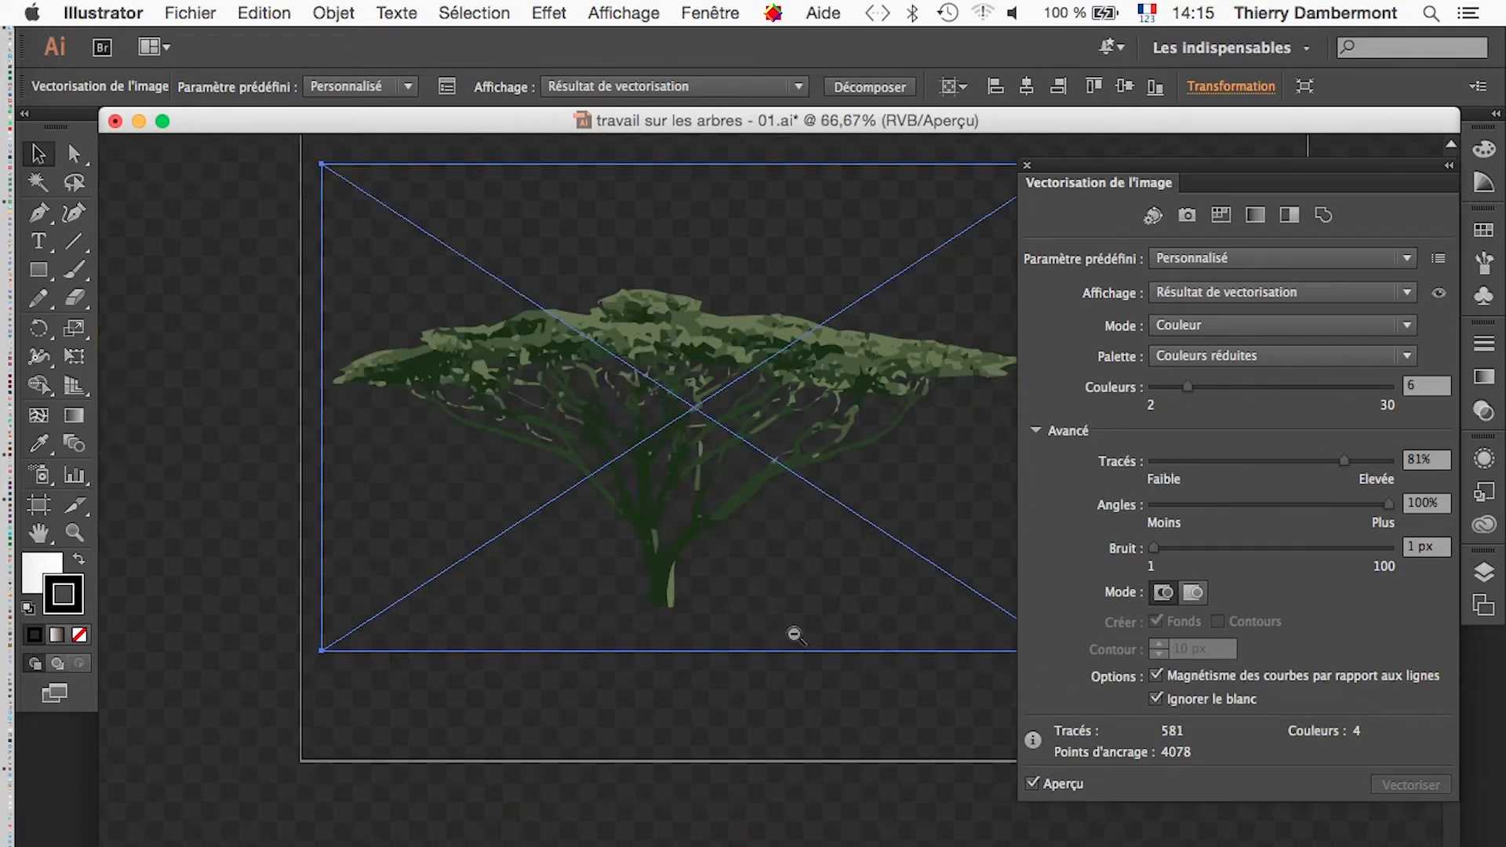
{"action": "left_click_drag", "start_coordinate": [835, 563], "coordinate": [719, 629]}
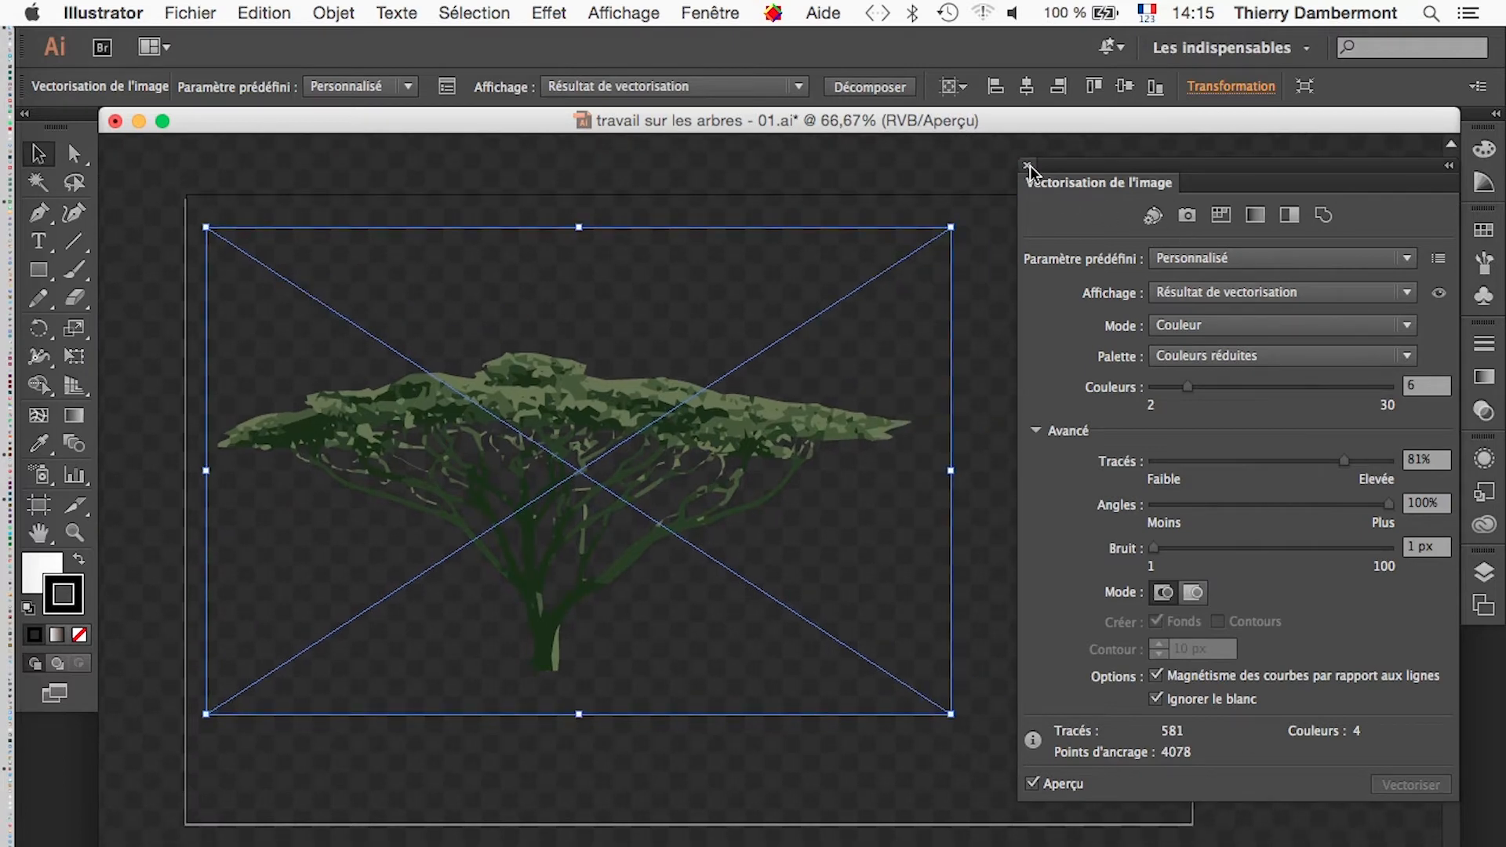
{"action": "left_click", "coordinate": [1027, 164]}
{"action": "left_click", "coordinate": [190, 13]}
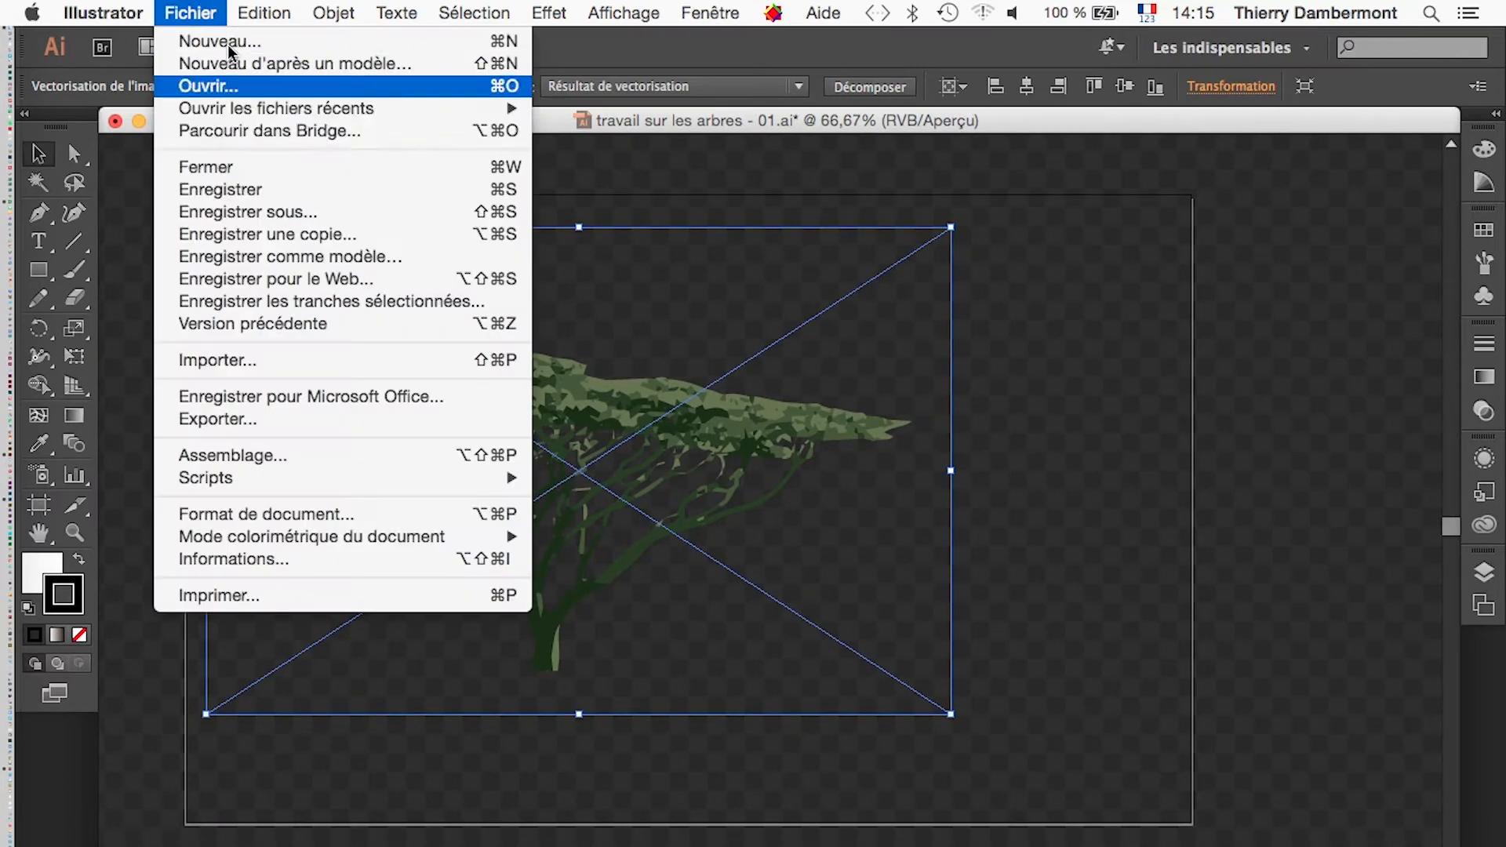
{"action": "left_click", "coordinate": [290, 206]}
{"action": "left_click", "coordinate": [845, 92]}
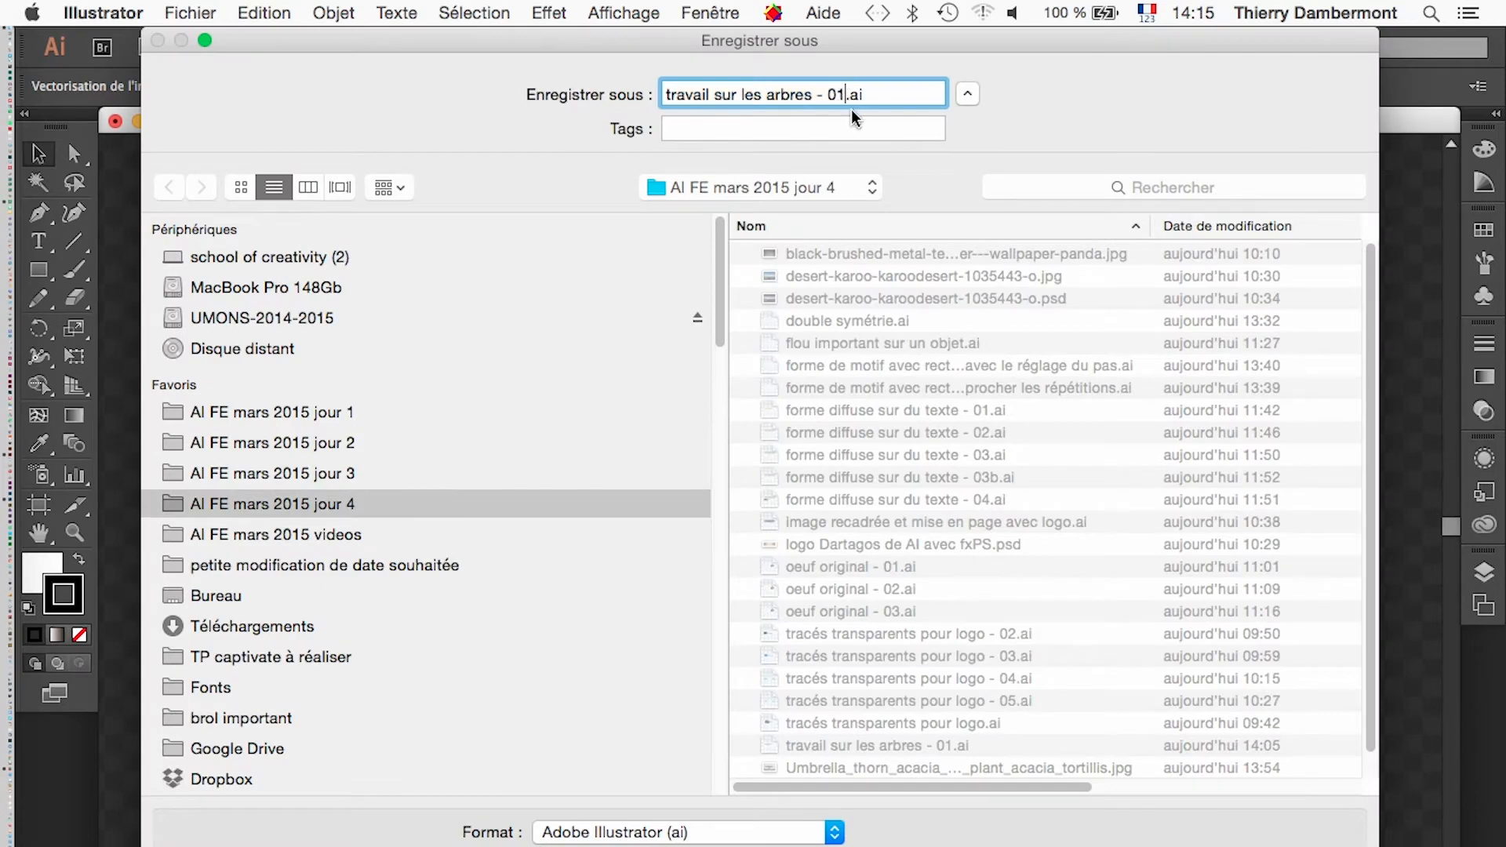
{"action": "key", "text": "BackSpace"}
{"action": "type", "text": "2"}
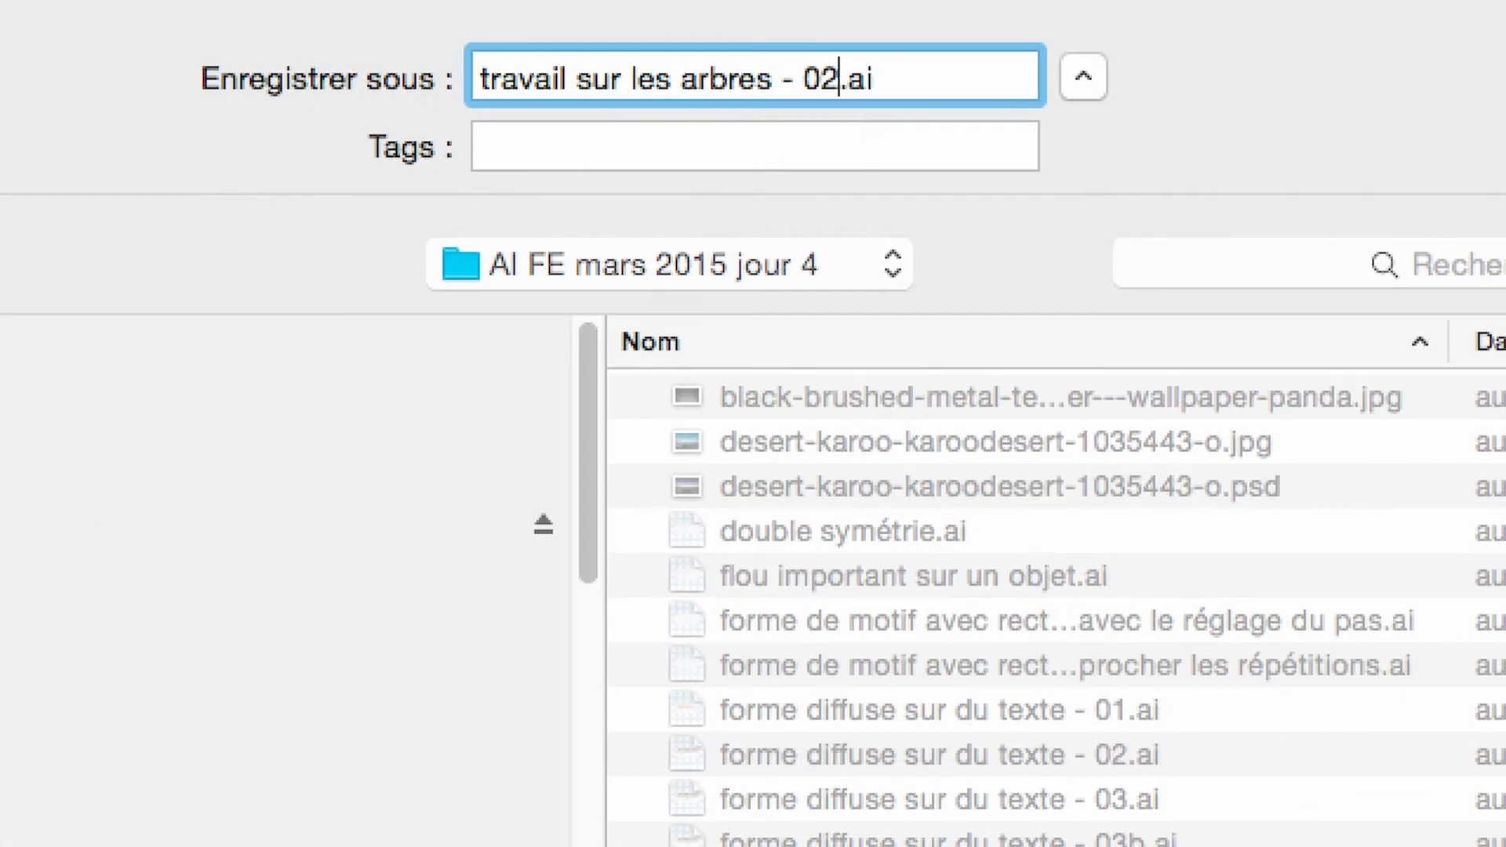
{"action": "key", "text": "Return"}
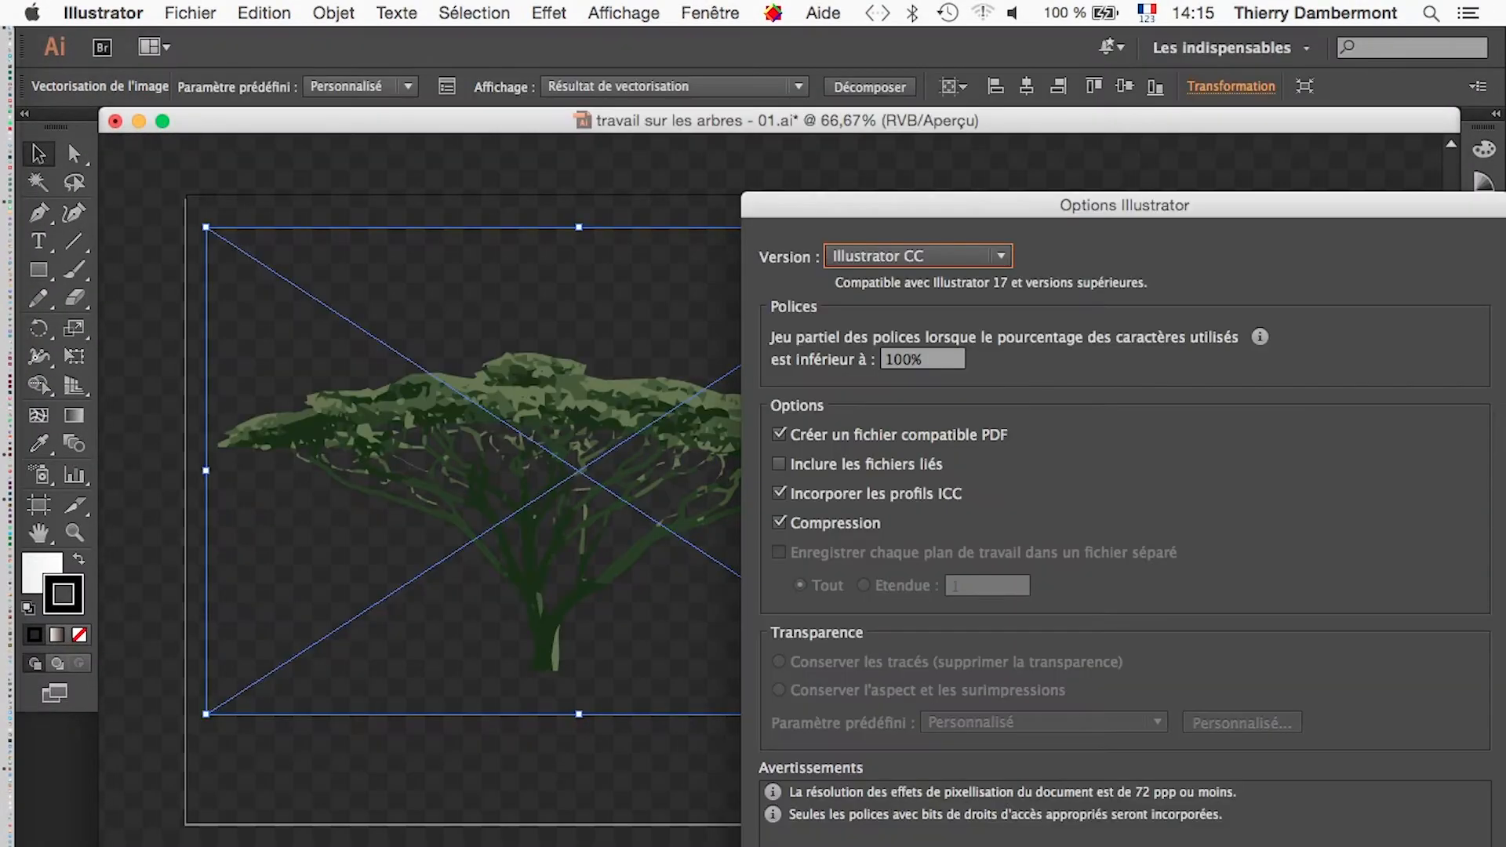
{"action": "key", "text": "Return"}
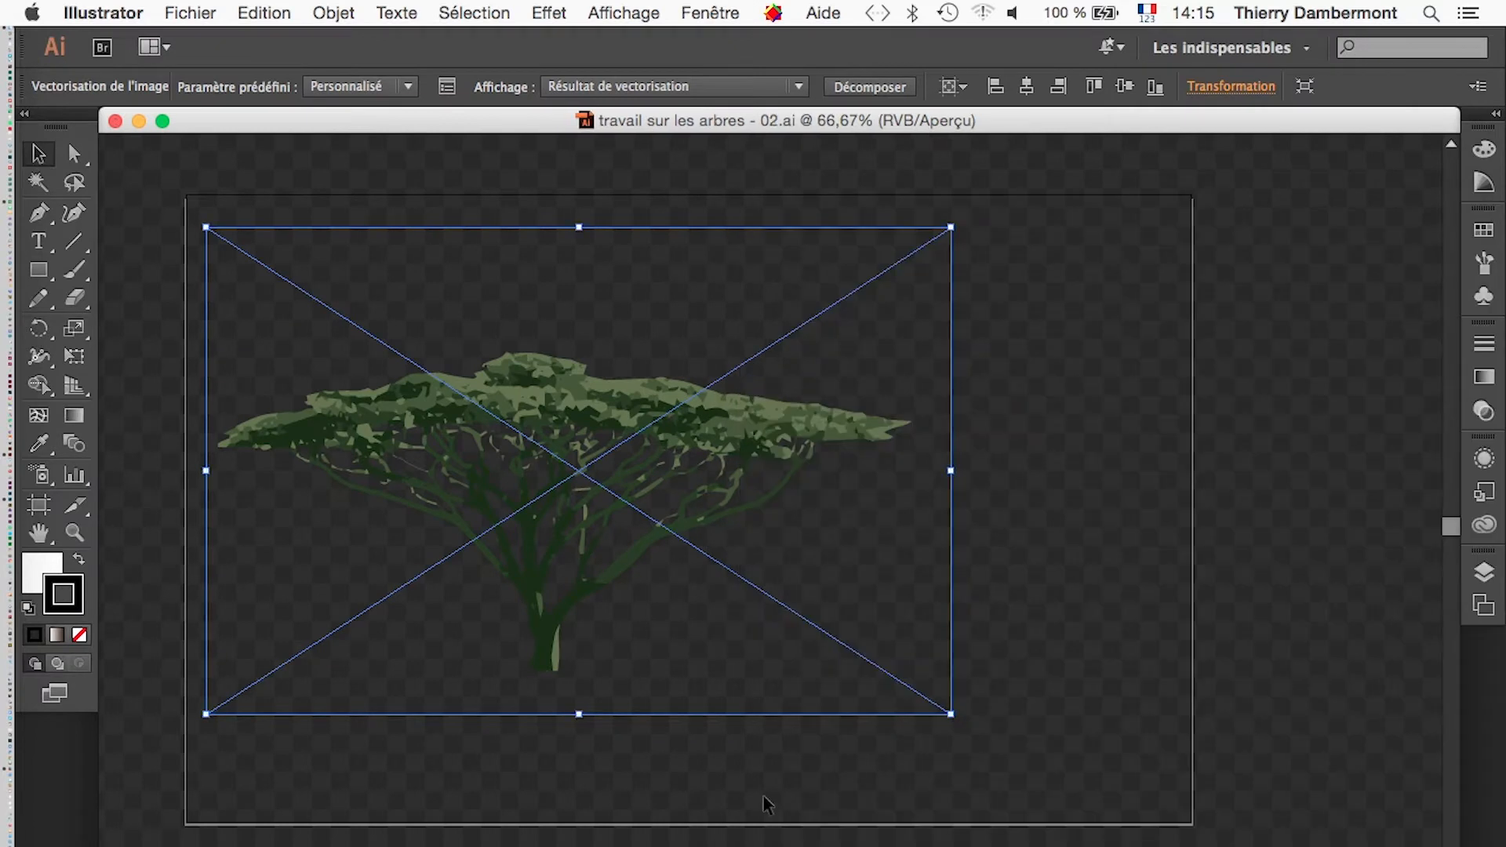
- Compare the saved tree trace in Illustrator with its linked Photoshop image and Curves layer
{"action": "left_click", "coordinate": [215, 185]}
{"action": "left_click", "coordinate": [399, 445]}
{"action": "key", "text": "super+Tab"}
{"action": "key", "text": "super+Tab"}
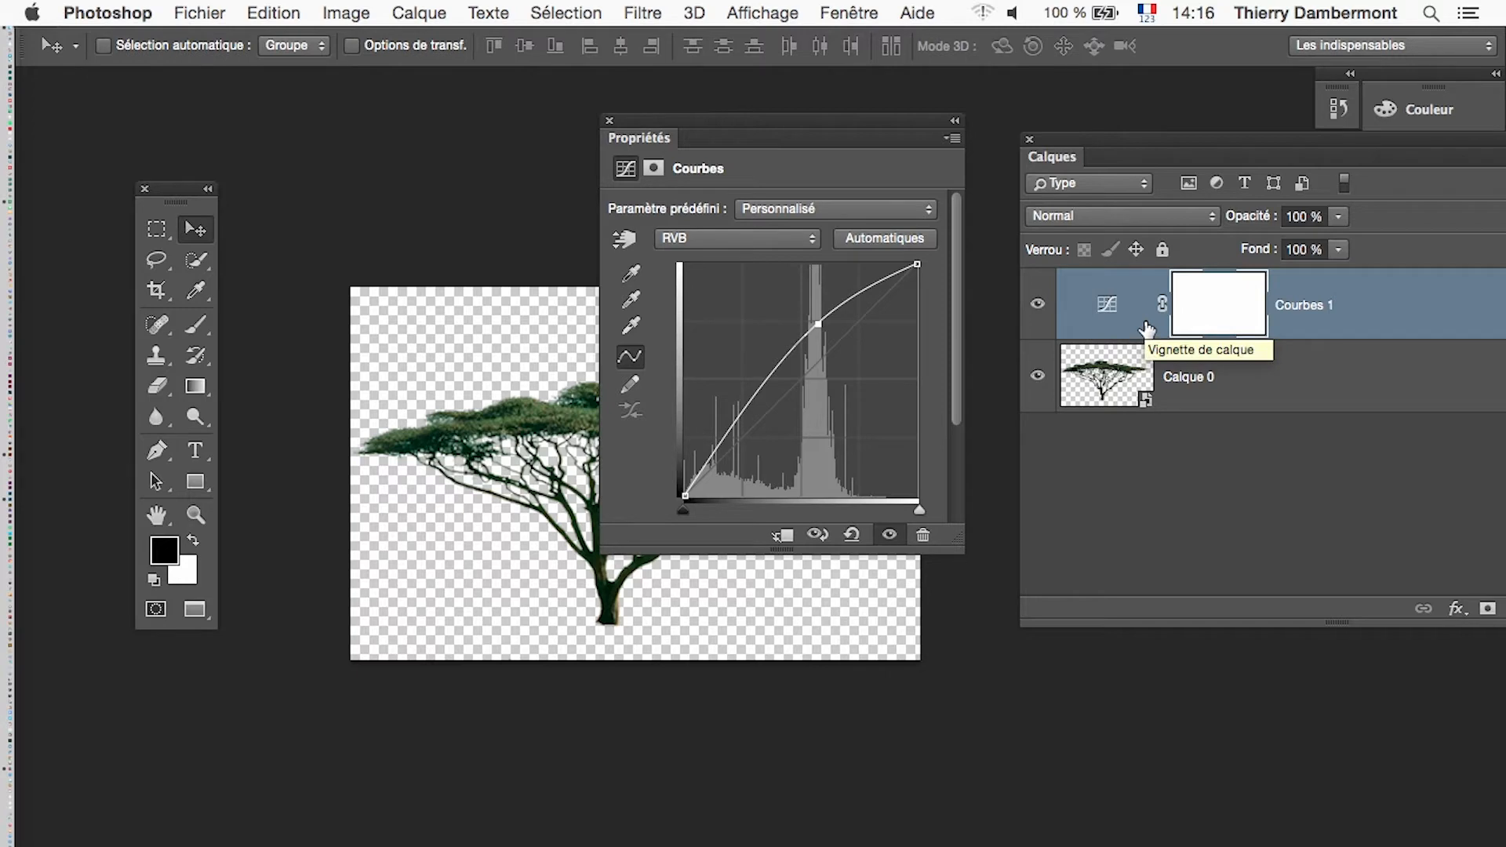
{"action": "key", "text": "super+Tab"}
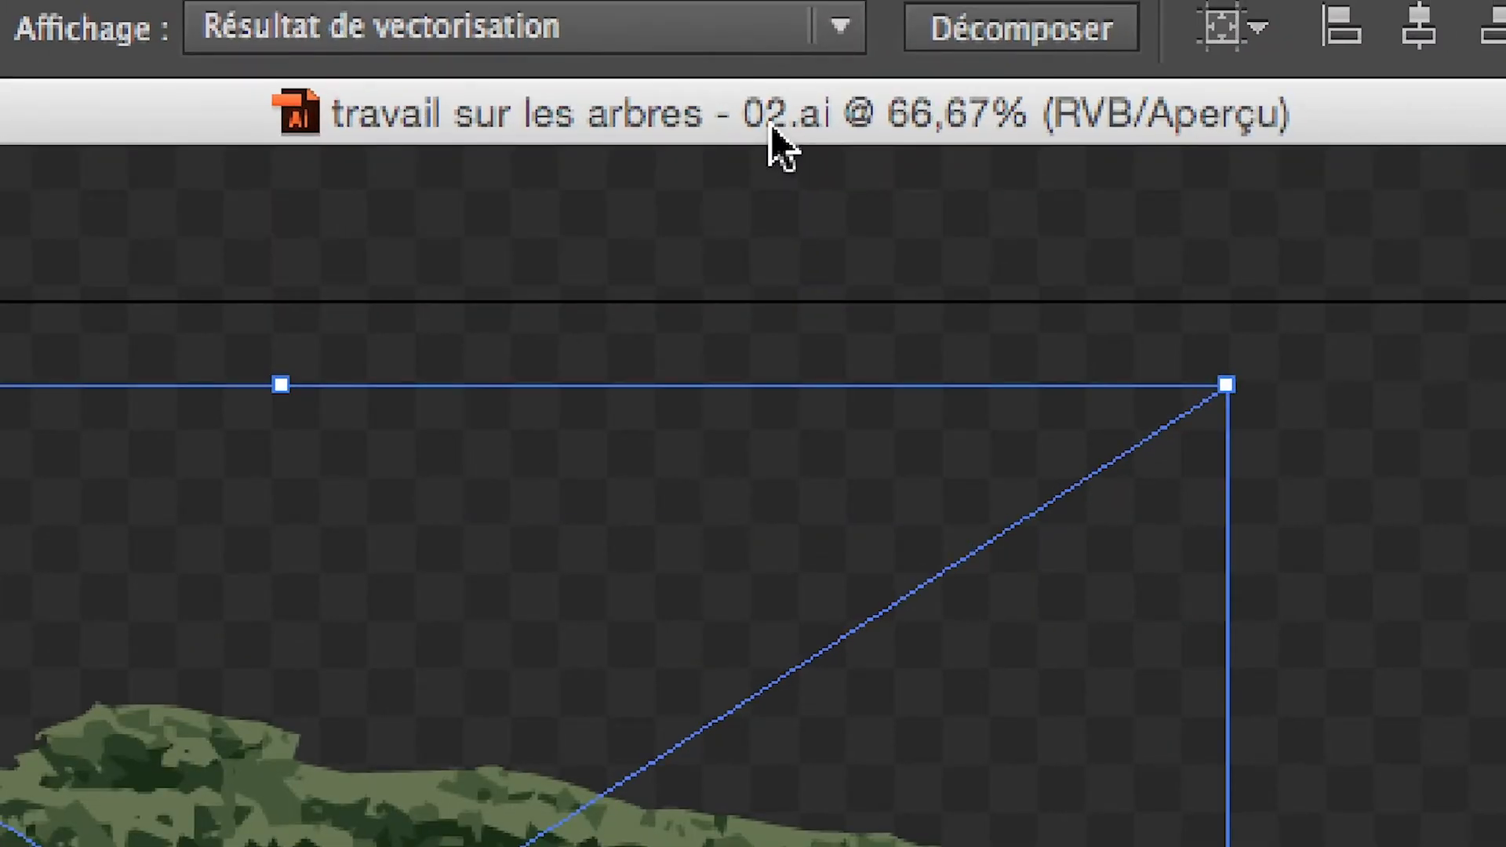
{"action": "key", "text": "super+Tab"}
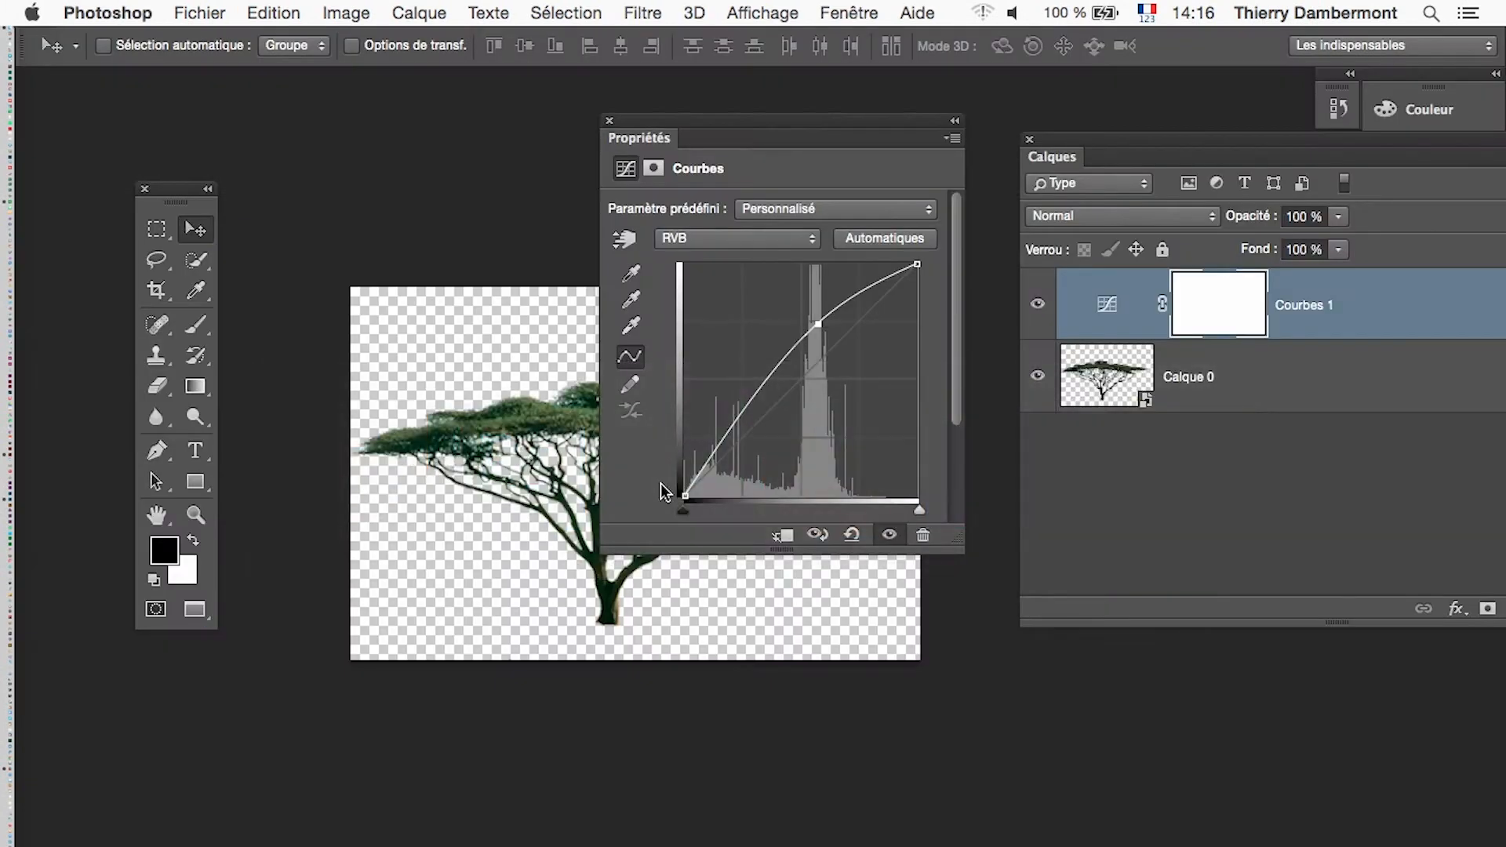
{"action": "key", "text": "super+Tab"}
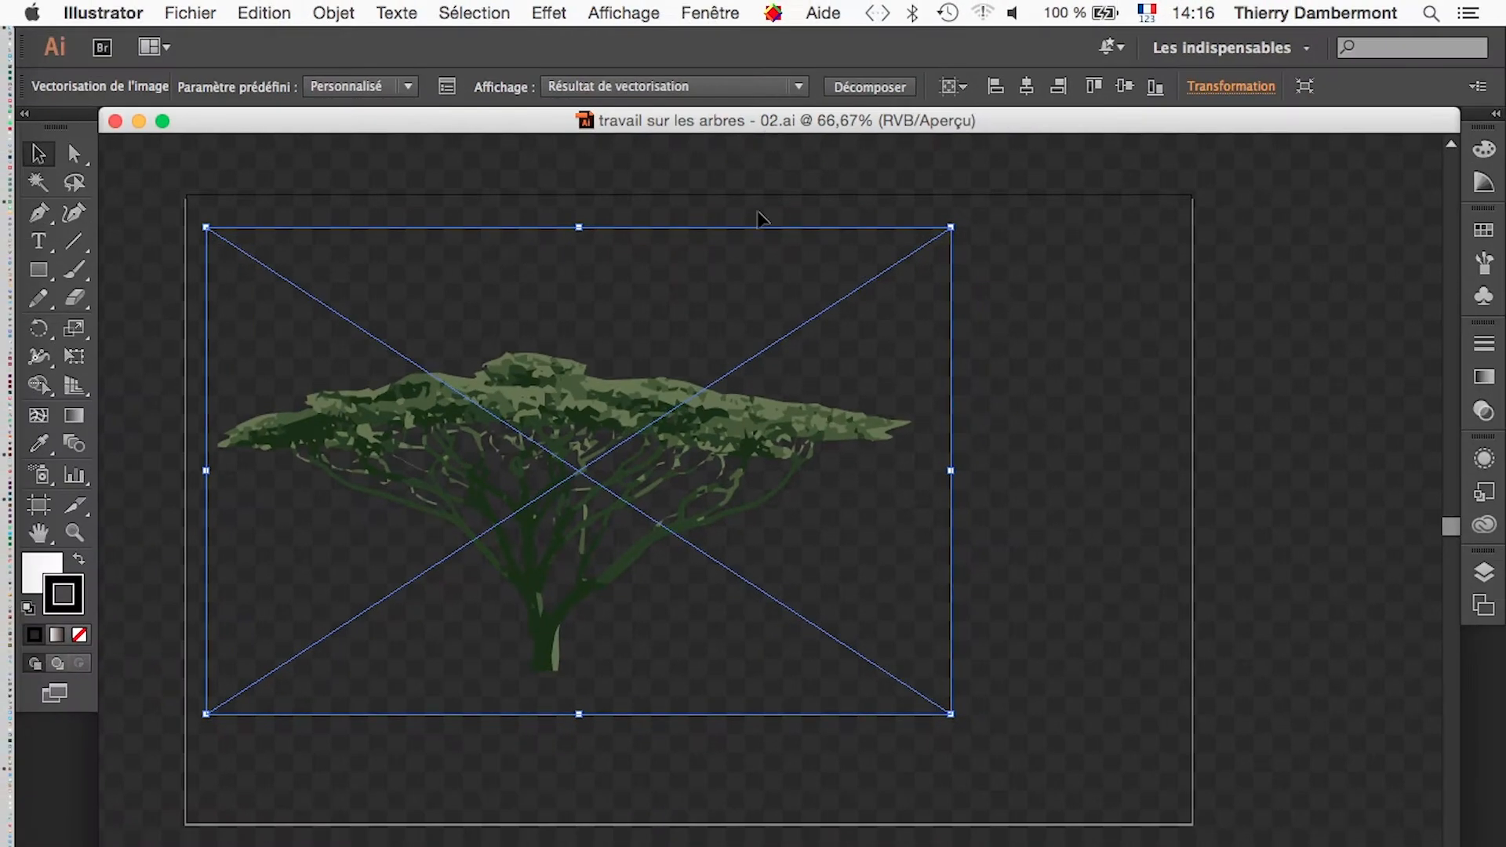
- Select the tree trace and reopen its image trace settings (Vectorisation de l'image)
{"action": "left_click", "coordinate": [687, 270]}
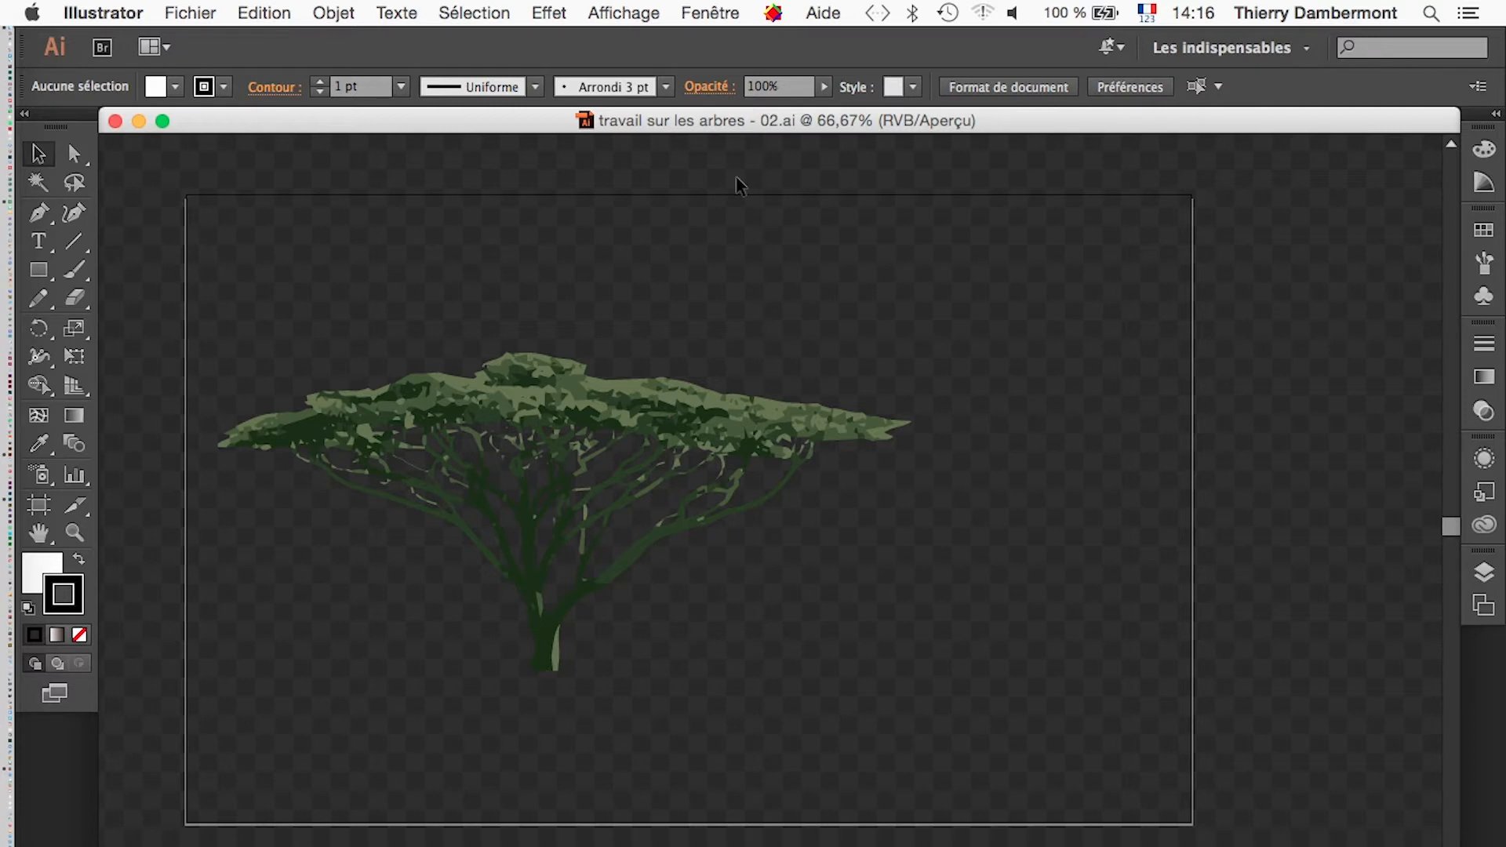
{"action": "left_click", "coordinate": [628, 388]}
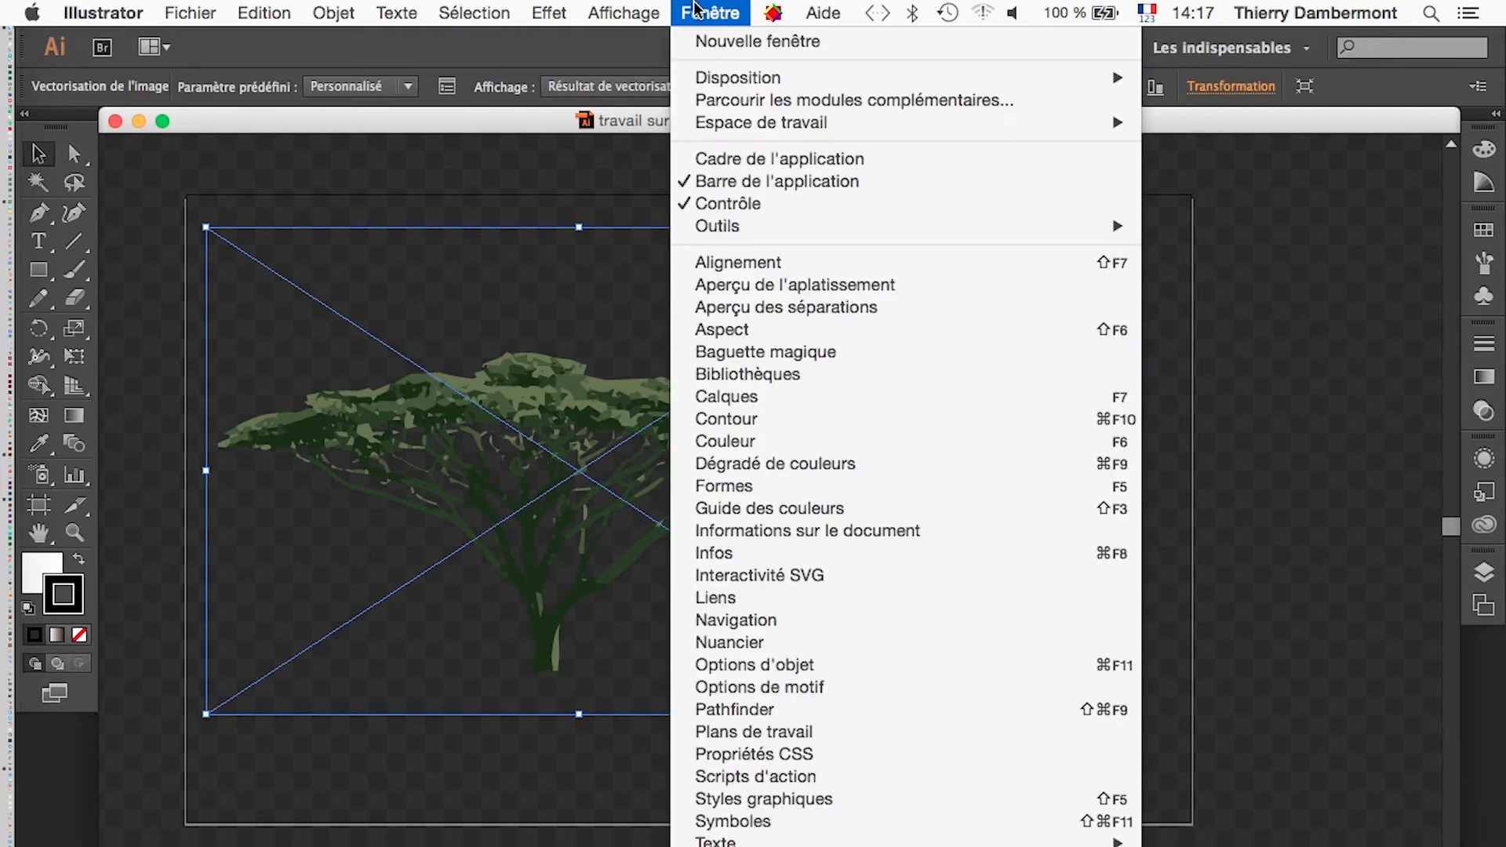
{"action": "left_click", "coordinate": [710, 13]}
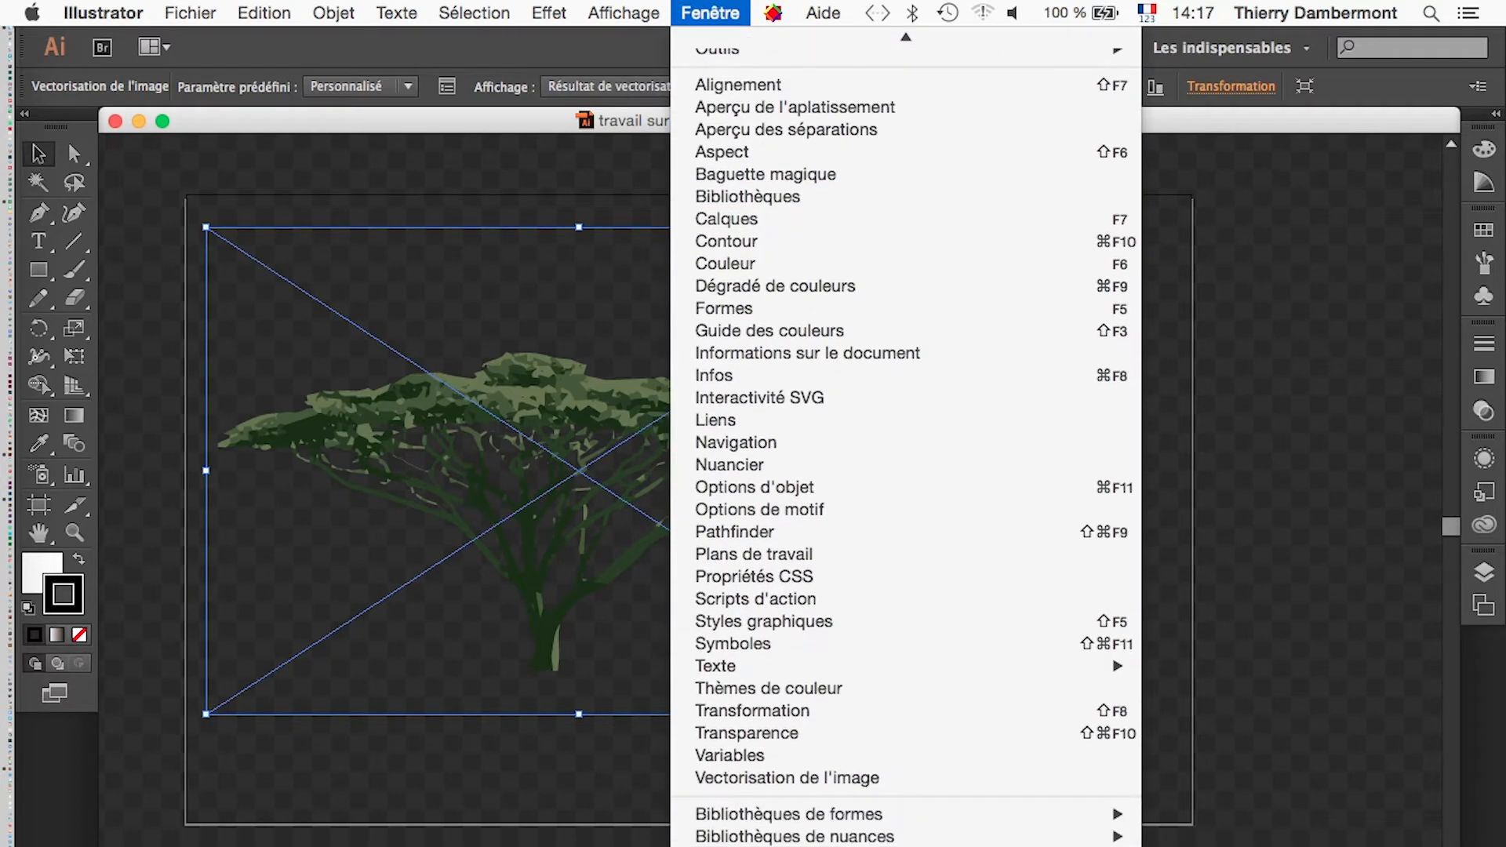
{"action": "left_click", "coordinate": [819, 788]}
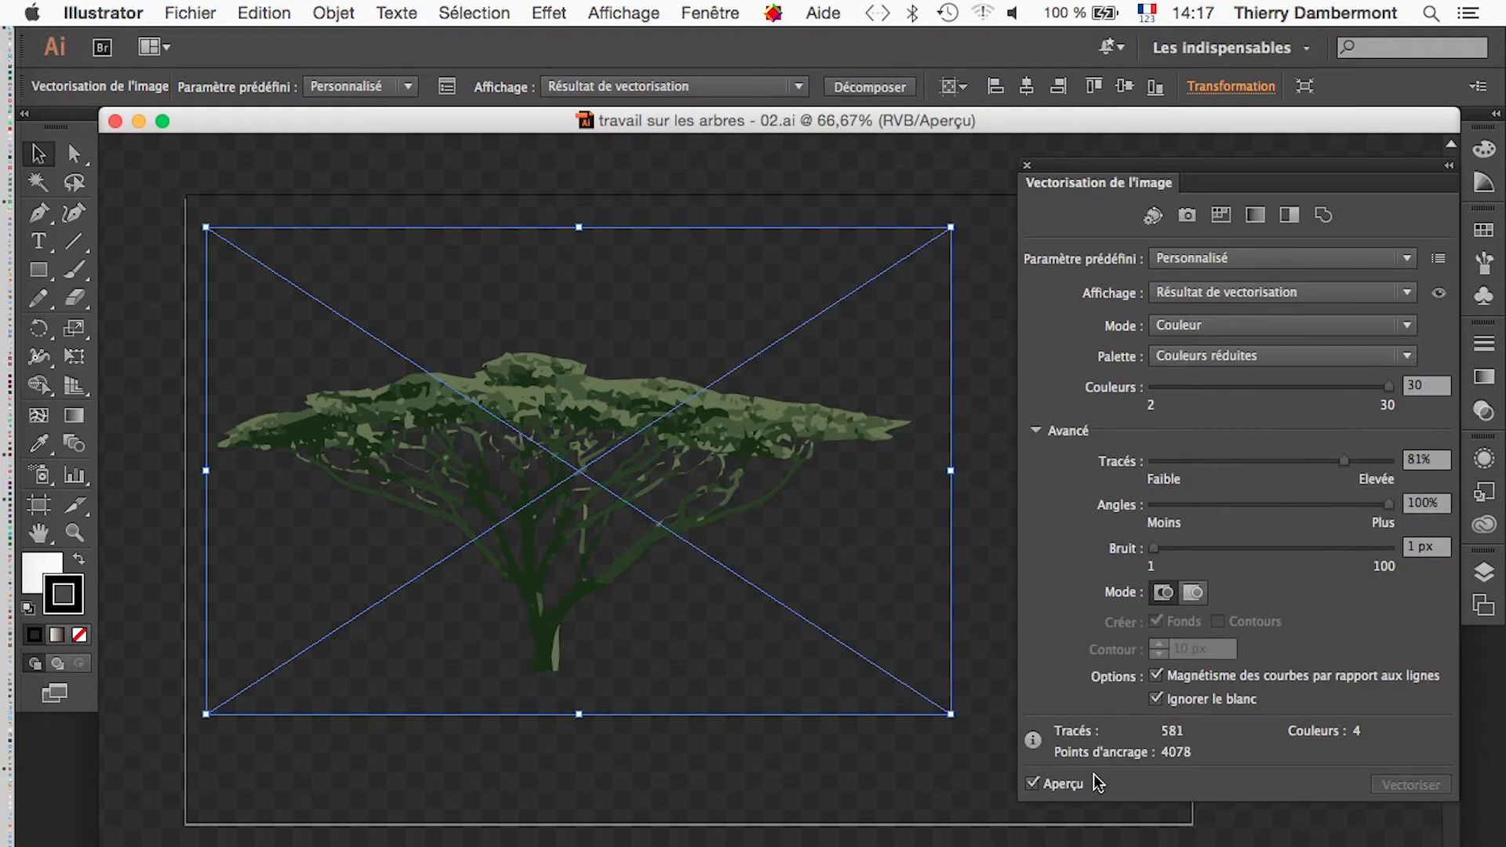
{"action": "left_click_drag", "start_coordinate": [1074, 171], "coordinate": [1029, 164]}
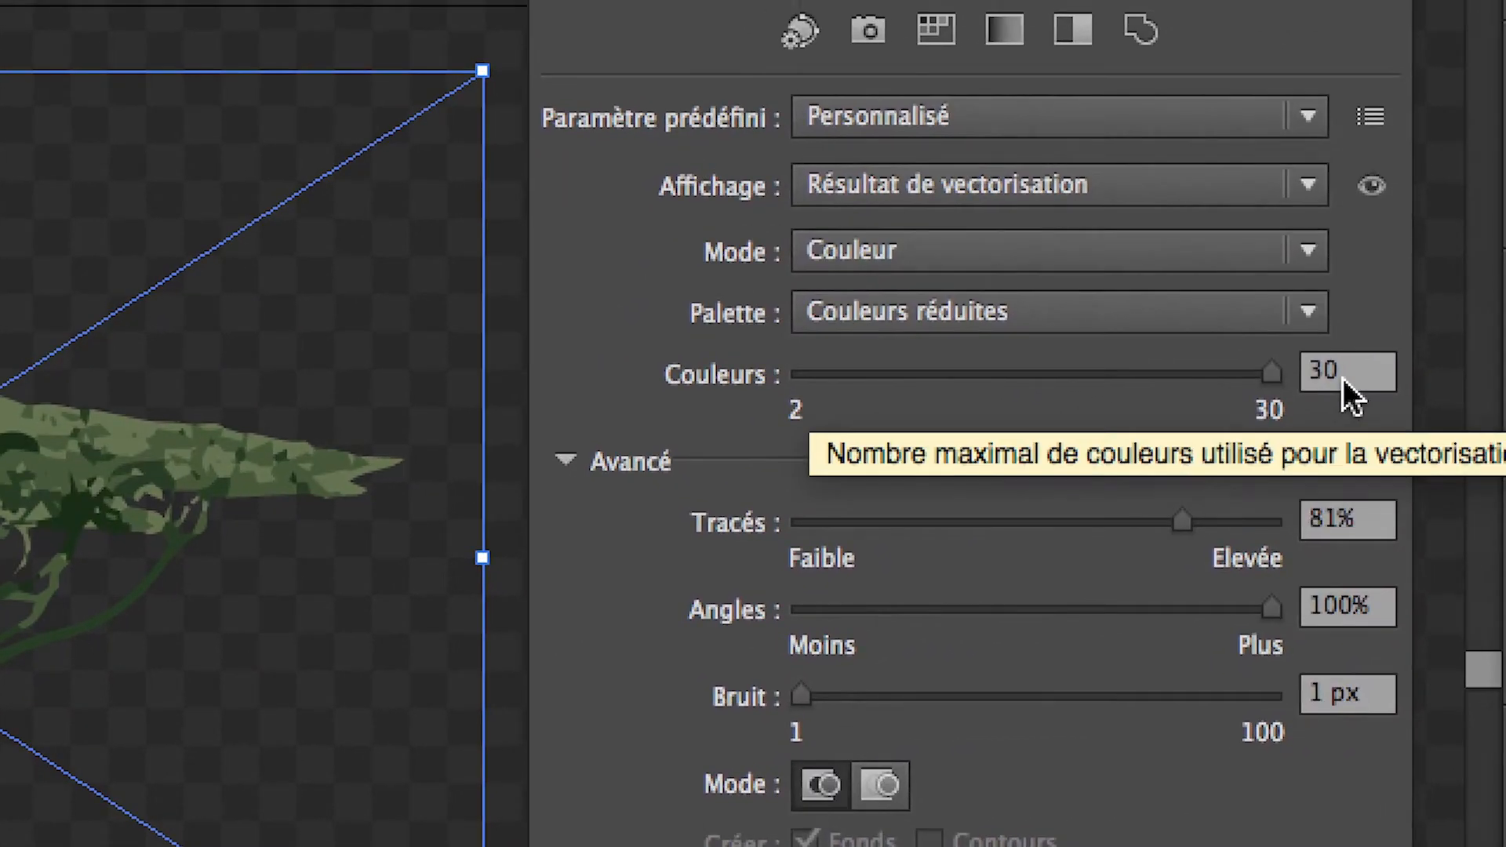
- Reduce the tree trace's maximum number of colours (Couleurs) to 6
{"action": "left_click", "coordinate": [1344, 374]}
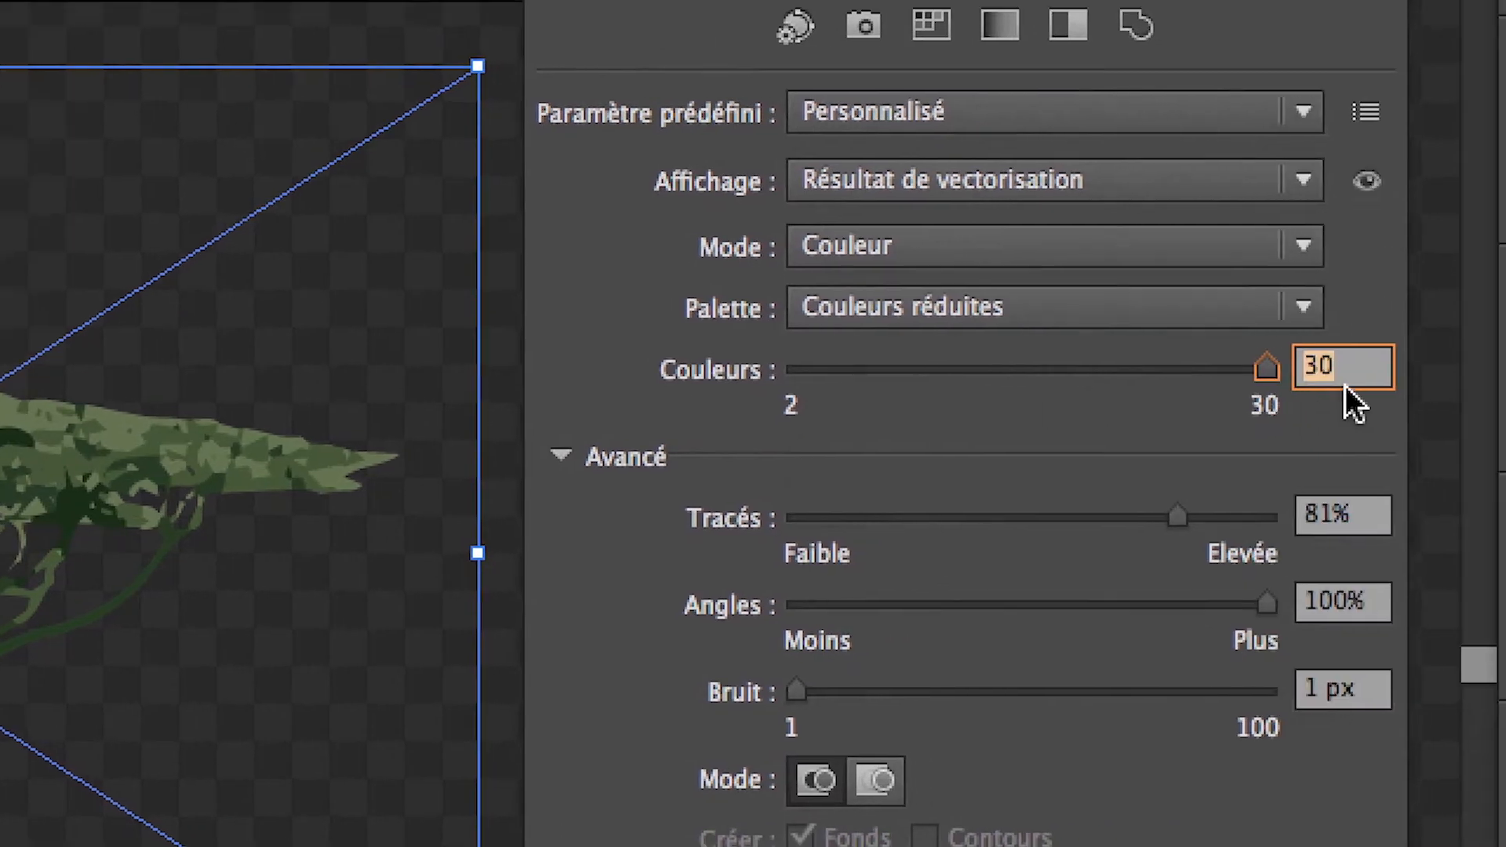
{"action": "type", "text": "6"}
{"action": "key", "text": "Tab"}
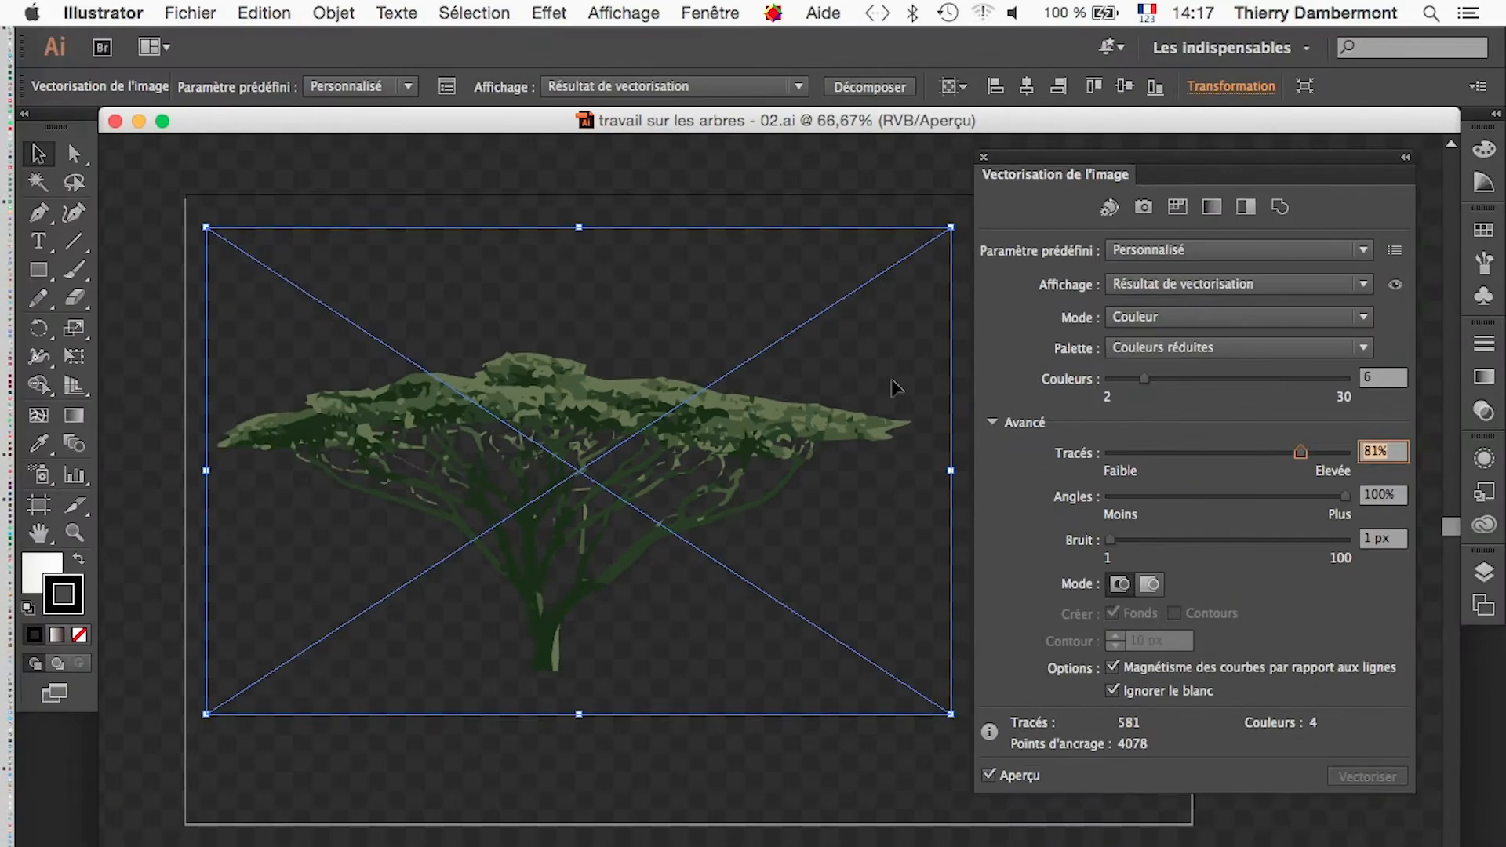
{"action": "left_click", "coordinate": [868, 384]}
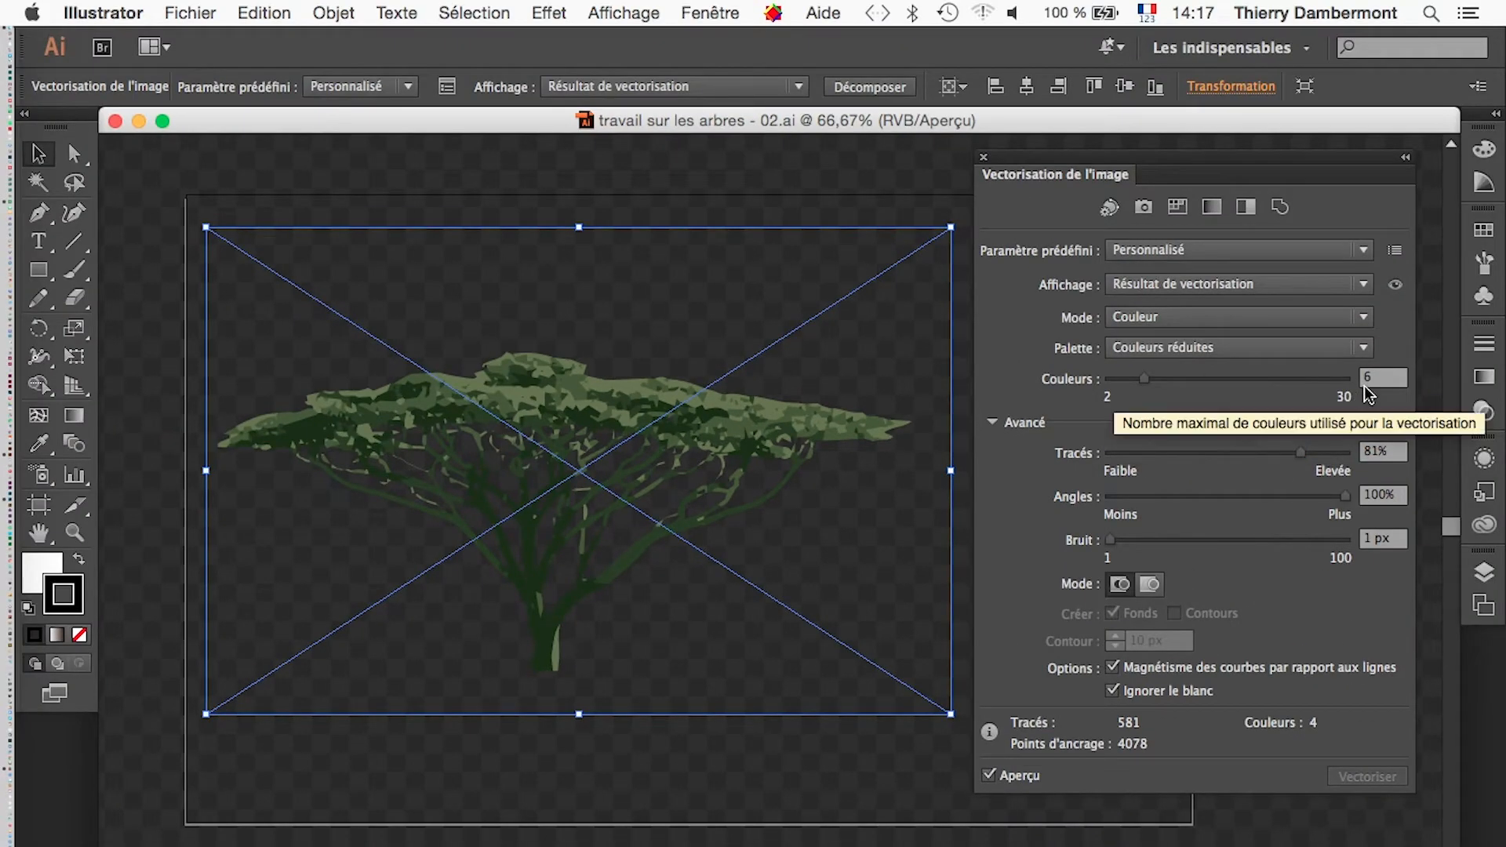
- Try different colour limits on the tree trace, including 11, and set the maximum number of colours (Couleurs) to 7
{"action": "left_click_drag", "start_coordinate": [1150, 383], "coordinate": [1155, 380]}
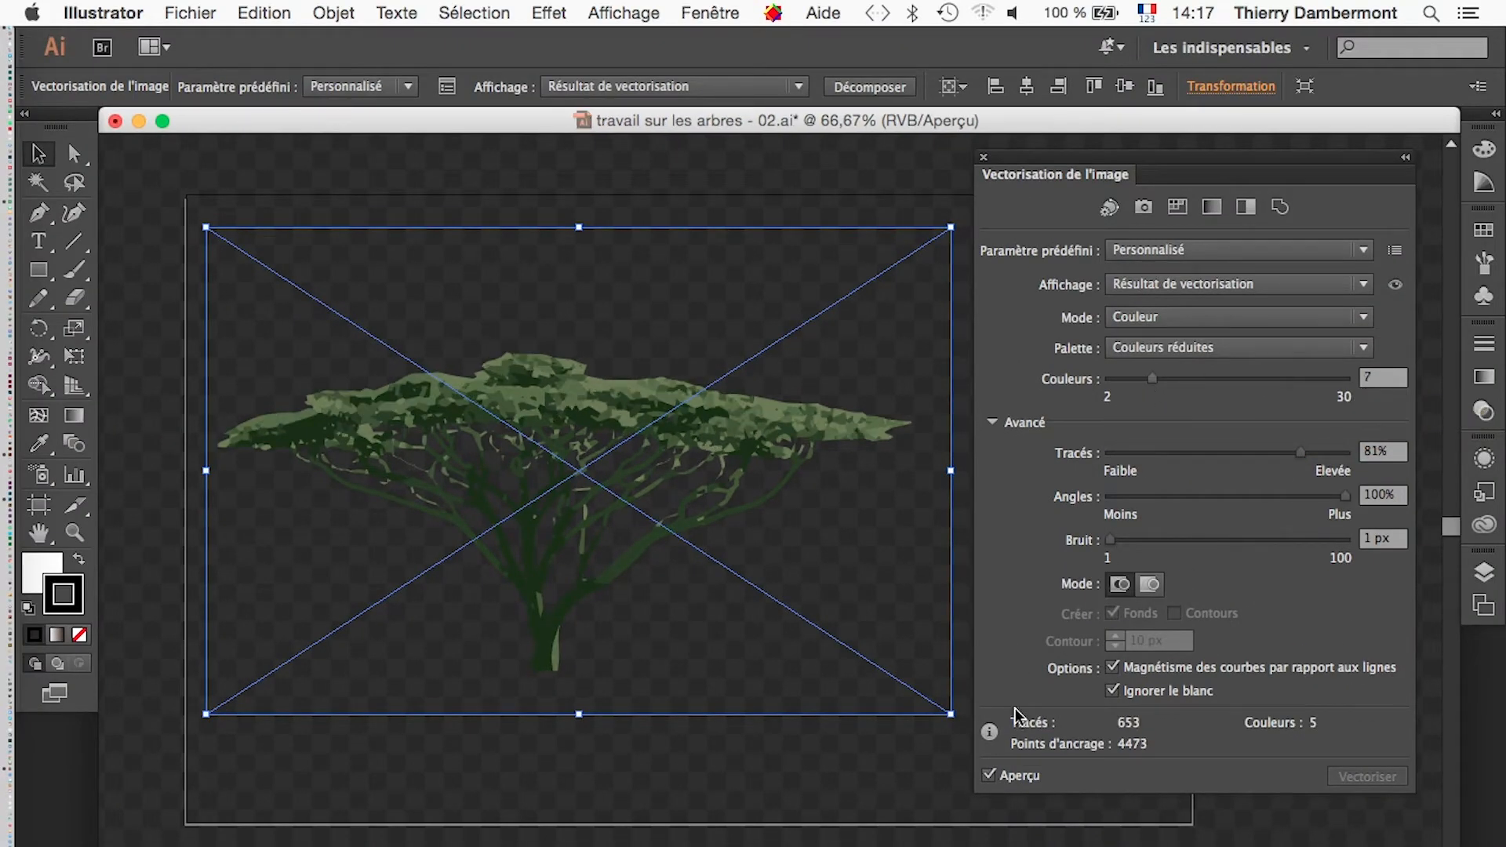
{"action": "key", "text": "super+z"}
{"action": "left_click_drag", "start_coordinate": [1170, 375], "coordinate": [1135, 377]}
{"action": "left_click", "coordinate": [1183, 379]}
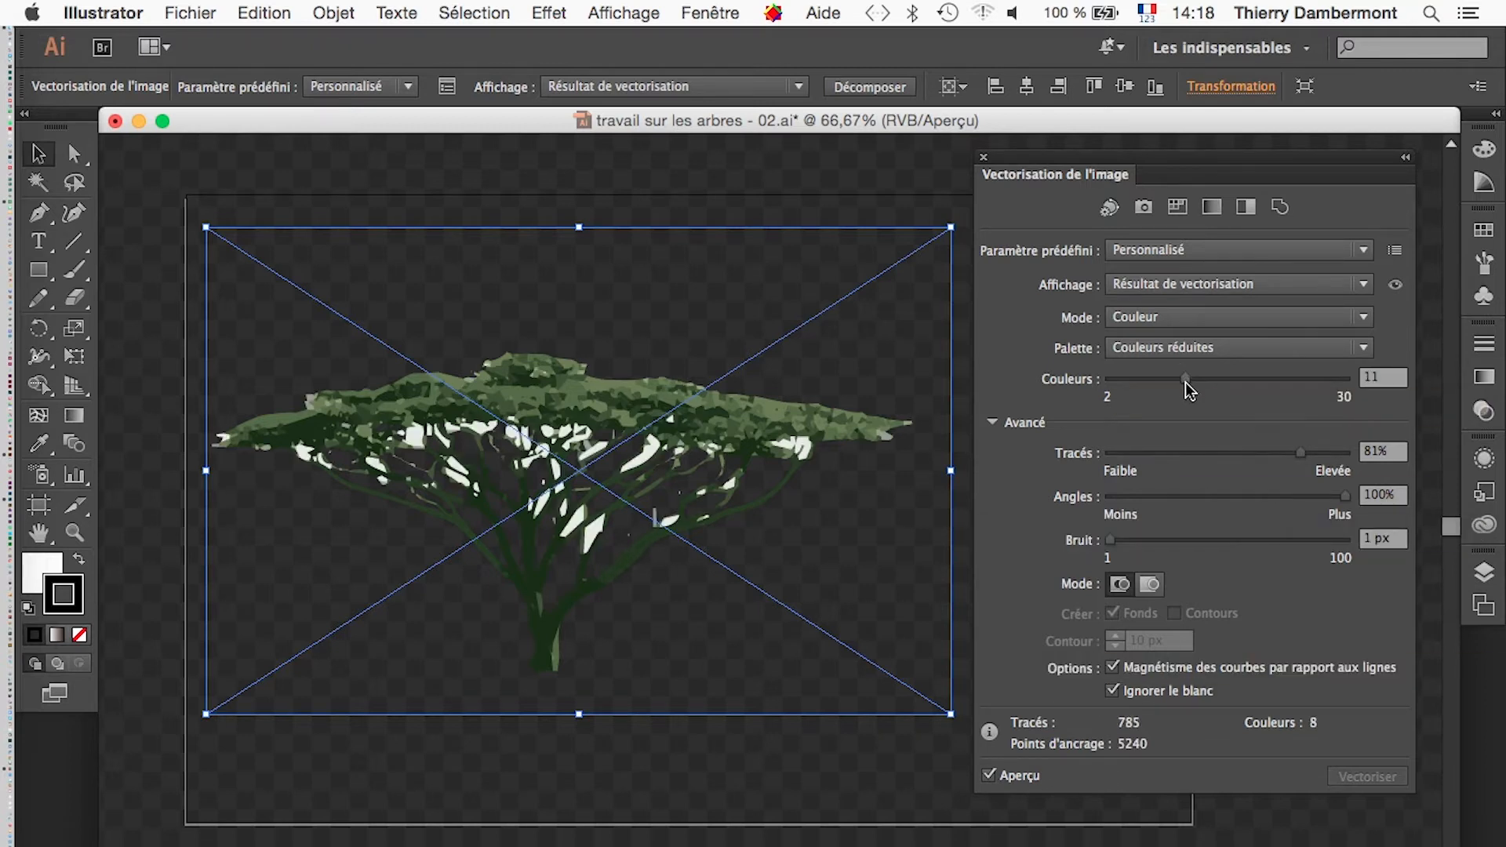
{"action": "left_click_drag", "start_coordinate": [1185, 380], "coordinate": [1137, 379]}
{"action": "left_click", "coordinate": [1137, 379]}
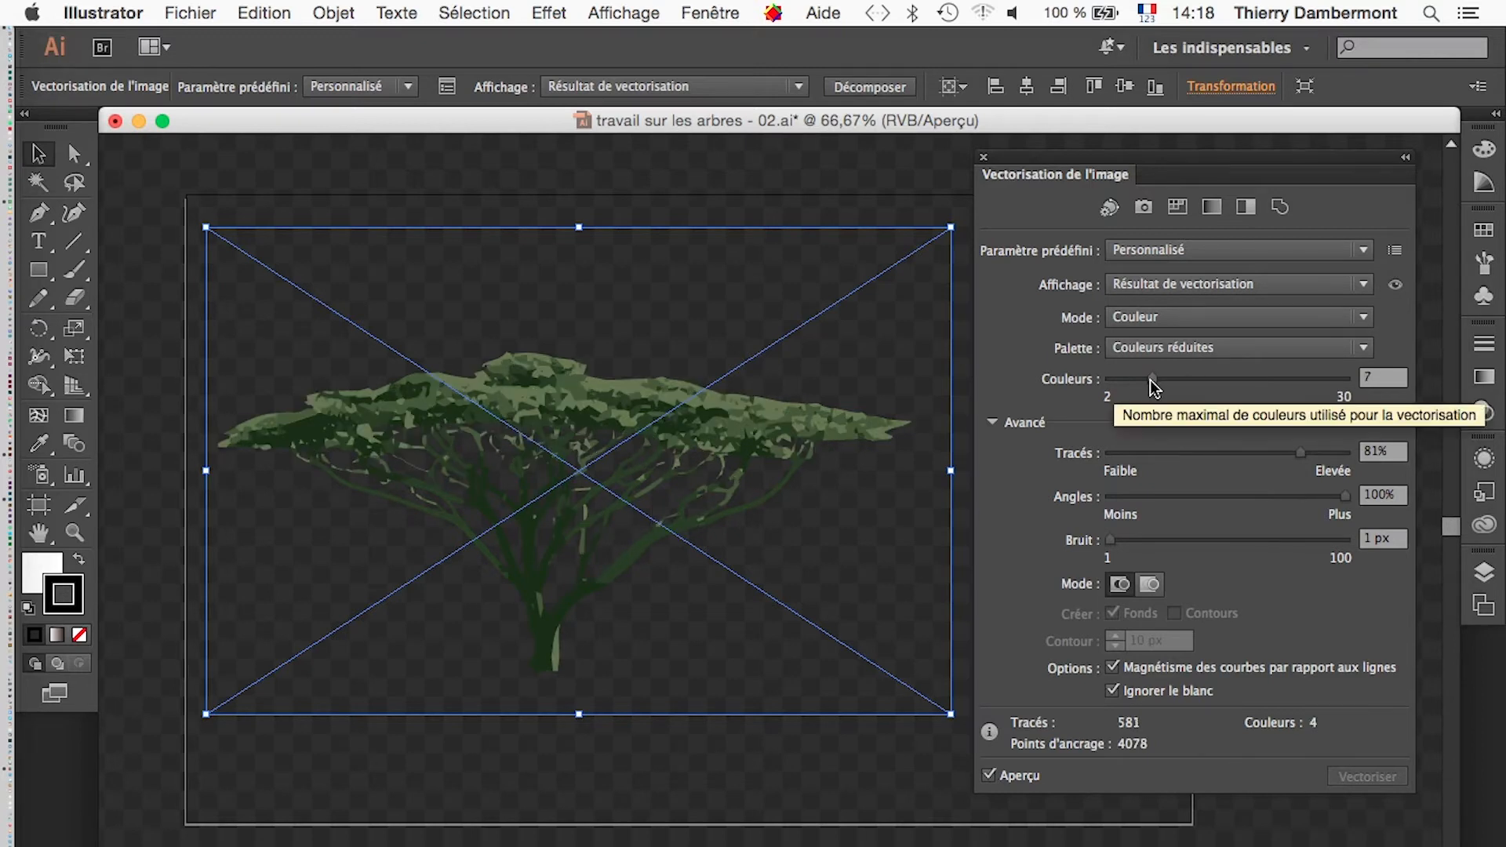
- Expand the tree's image trace (Décomposer) into editable vector paths and deselect the resulting group
{"action": "left_click", "coordinate": [345, 11]}
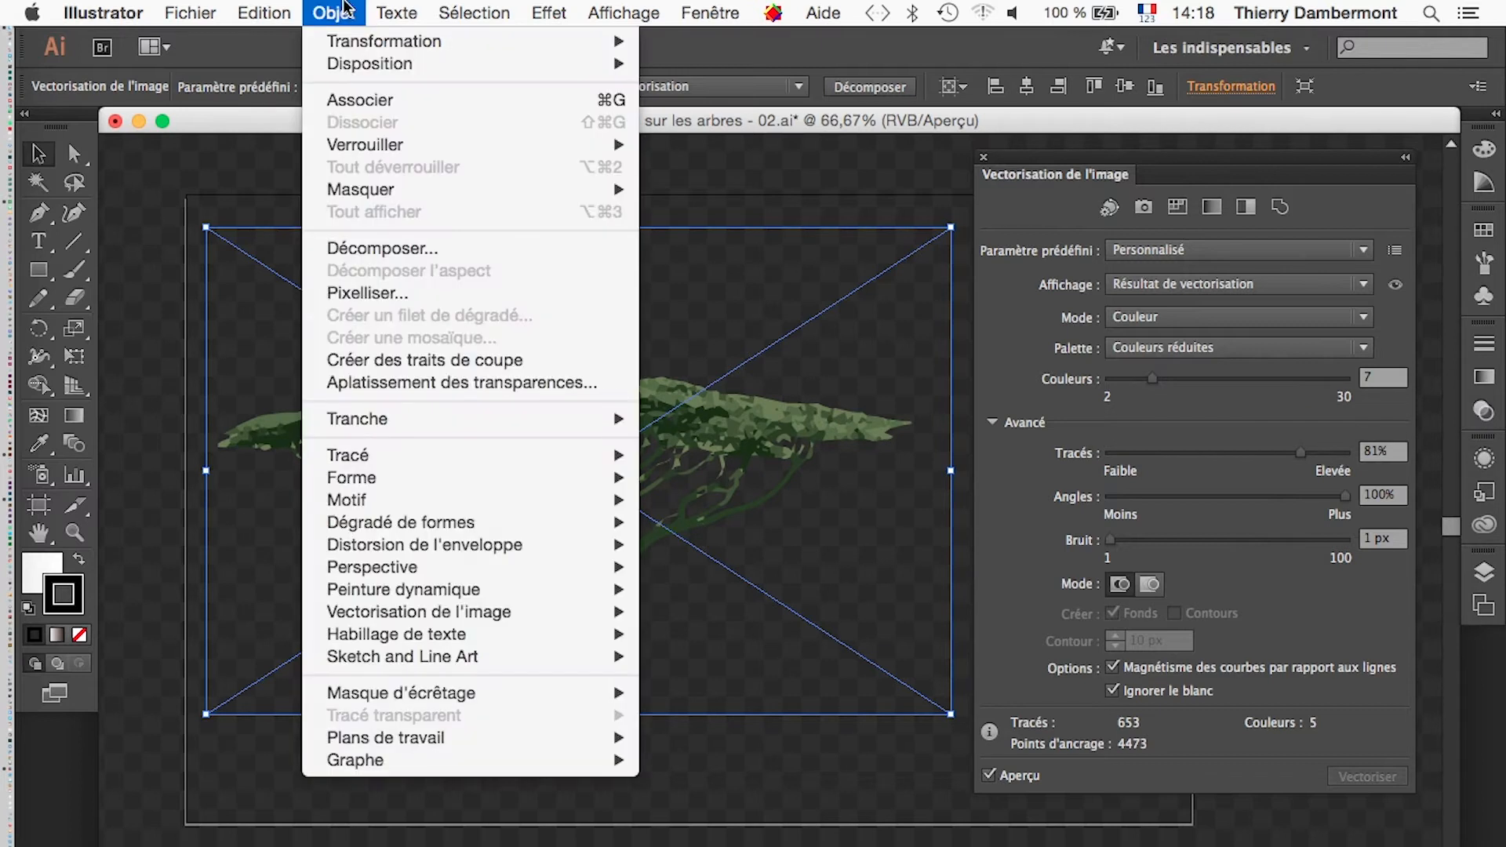
{"action": "mouse_move", "coordinate": [469, 612]}
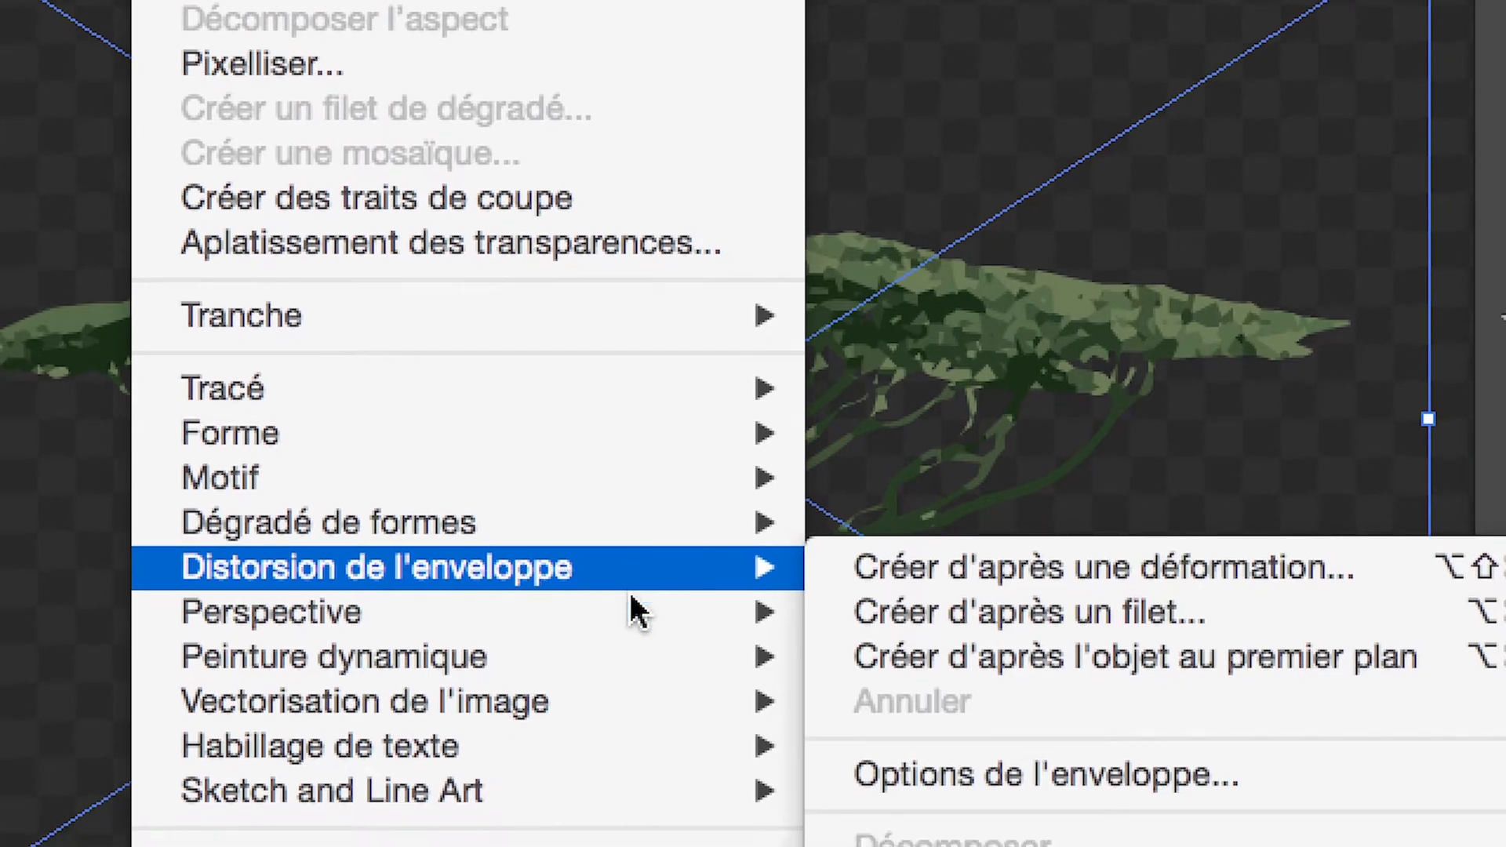
{"action": "mouse_move", "coordinate": [526, 530]}
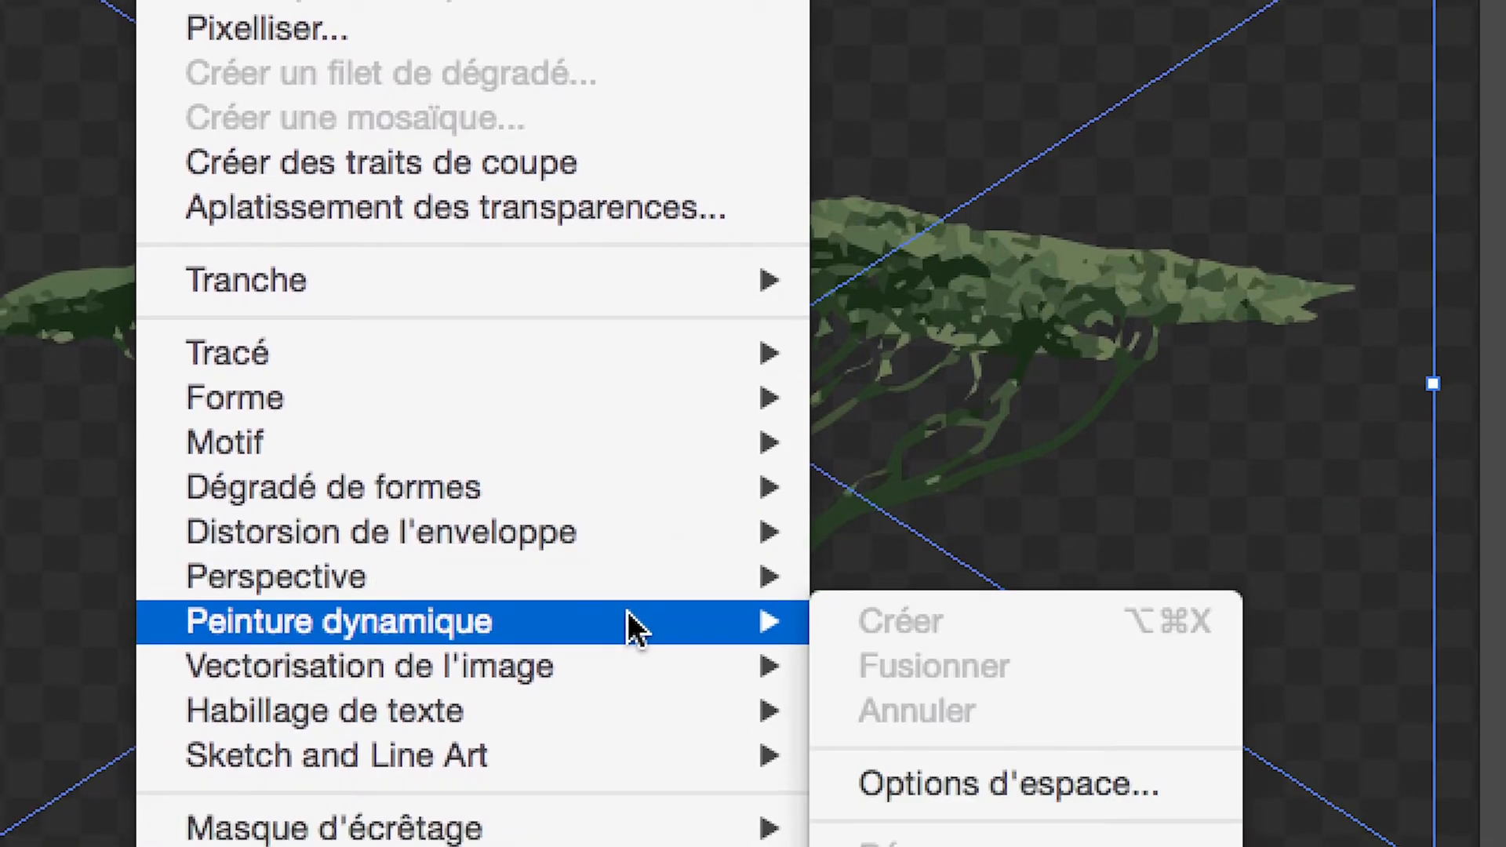
{"action": "mouse_move", "coordinate": [629, 669]}
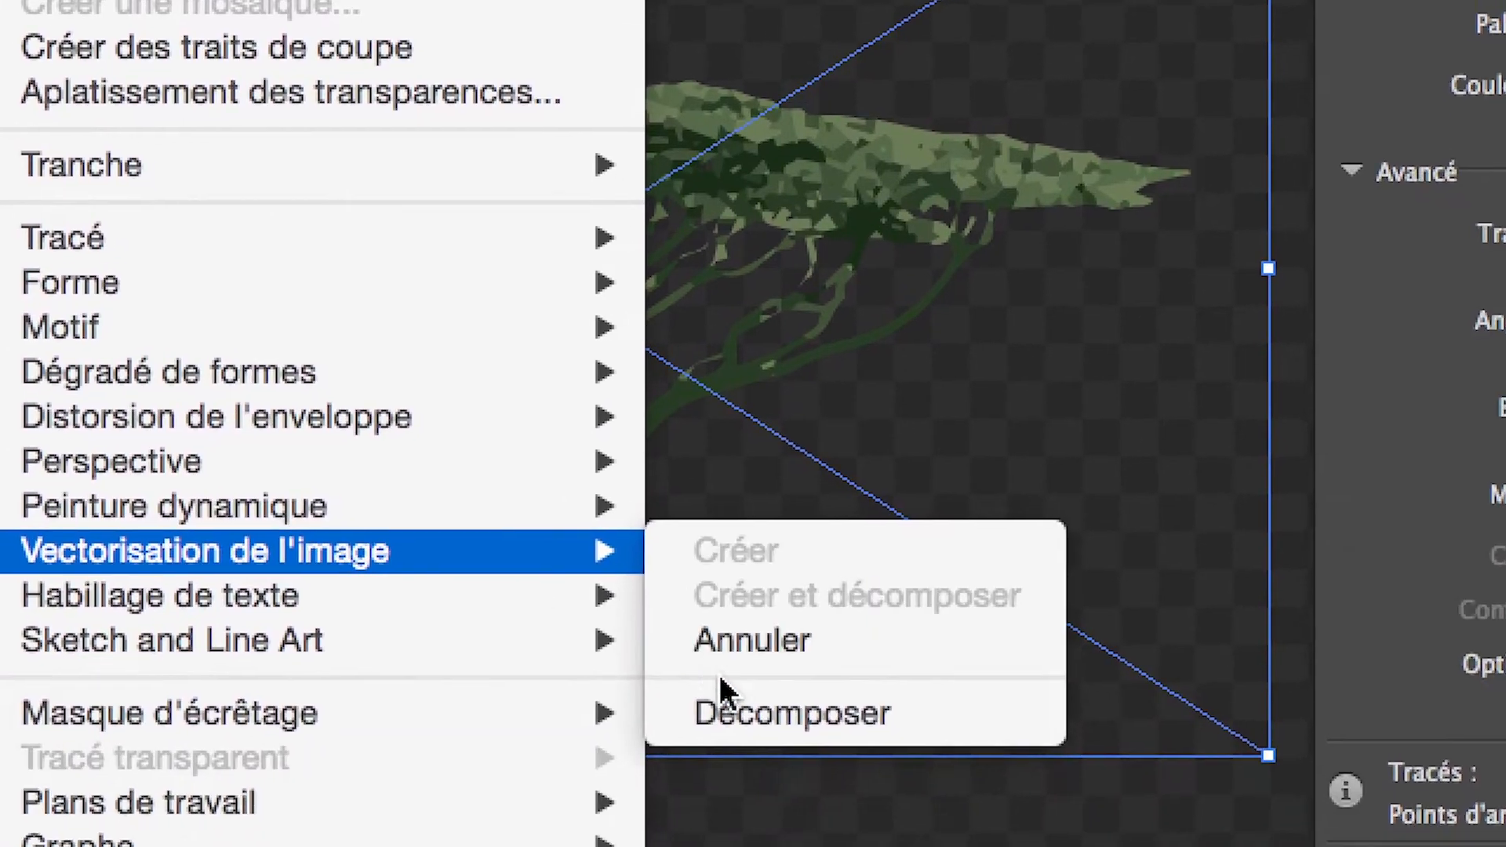
{"action": "left_click", "coordinate": [729, 710]}
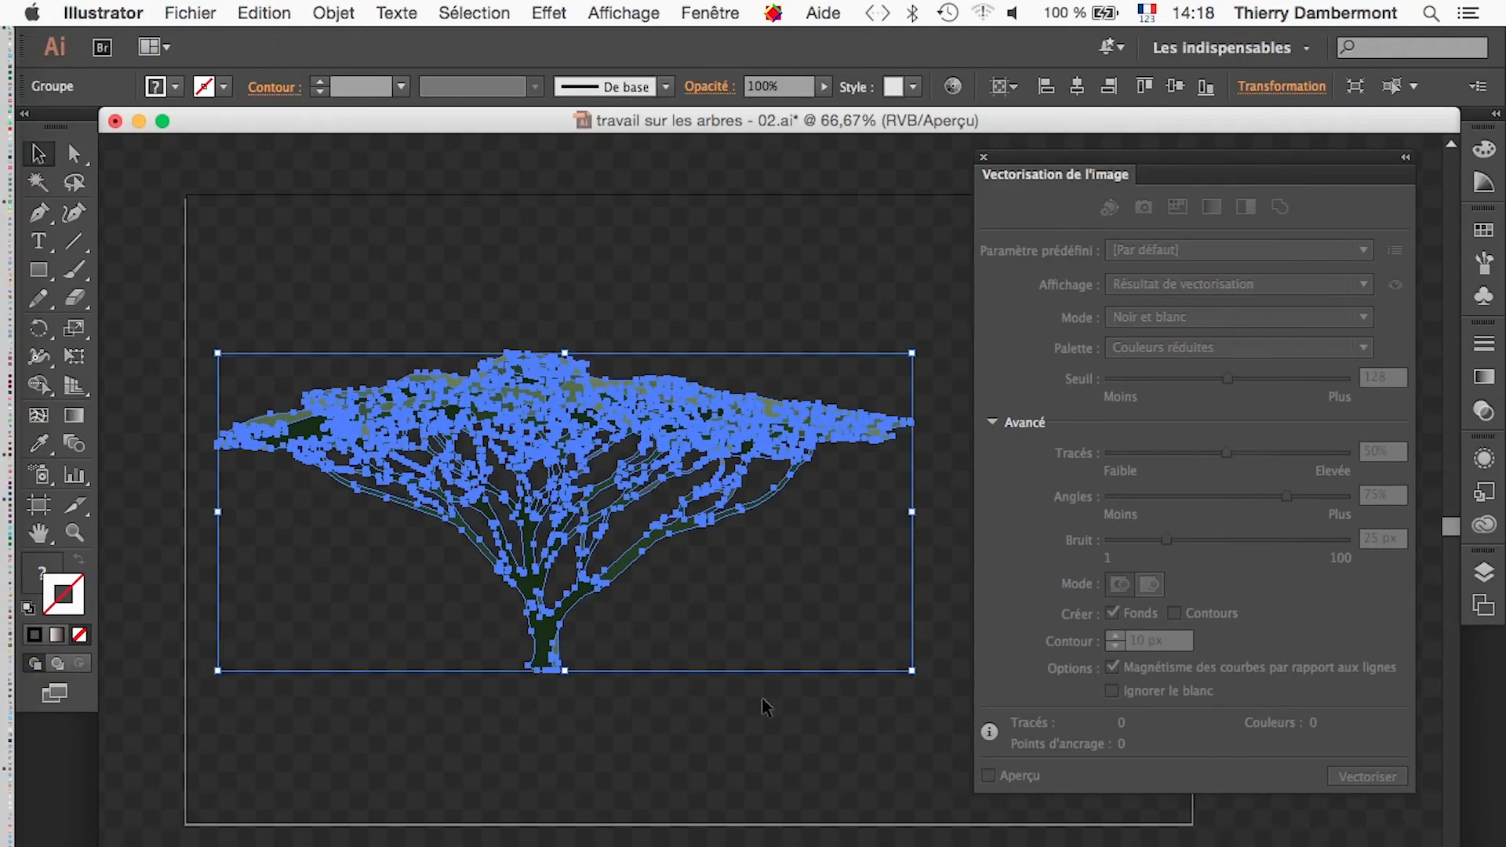
{"action": "left_click", "coordinate": [756, 721]}
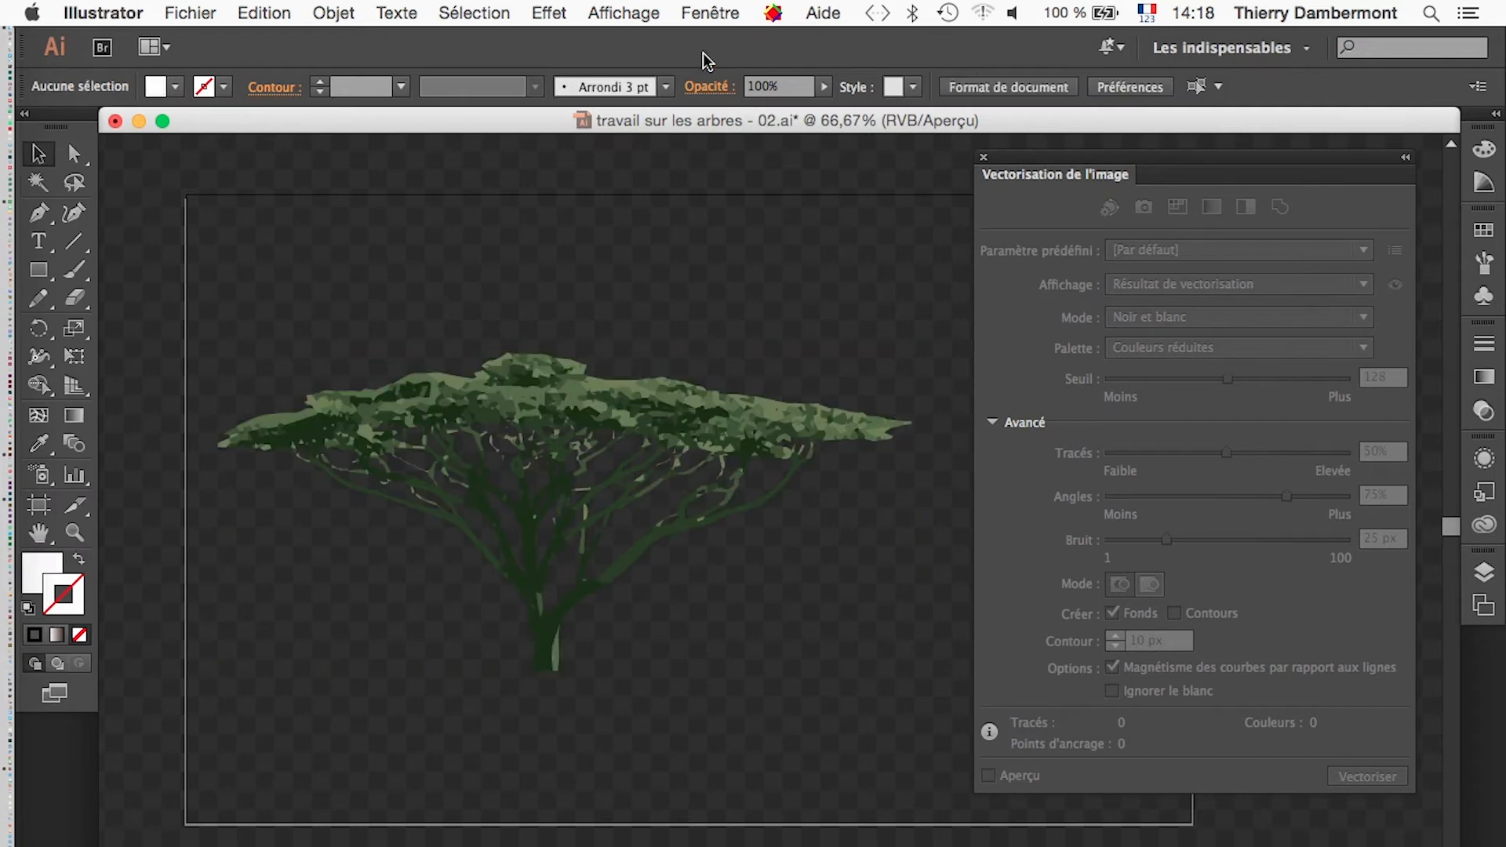
- Display the artwork as outlines (Tracés) and examine the expanded tree's branches and foliage up close
{"action": "left_click", "coordinate": [634, 11]}
{"action": "left_click", "coordinate": [638, 41]}
{"action": "key", "text": "super+minus"}
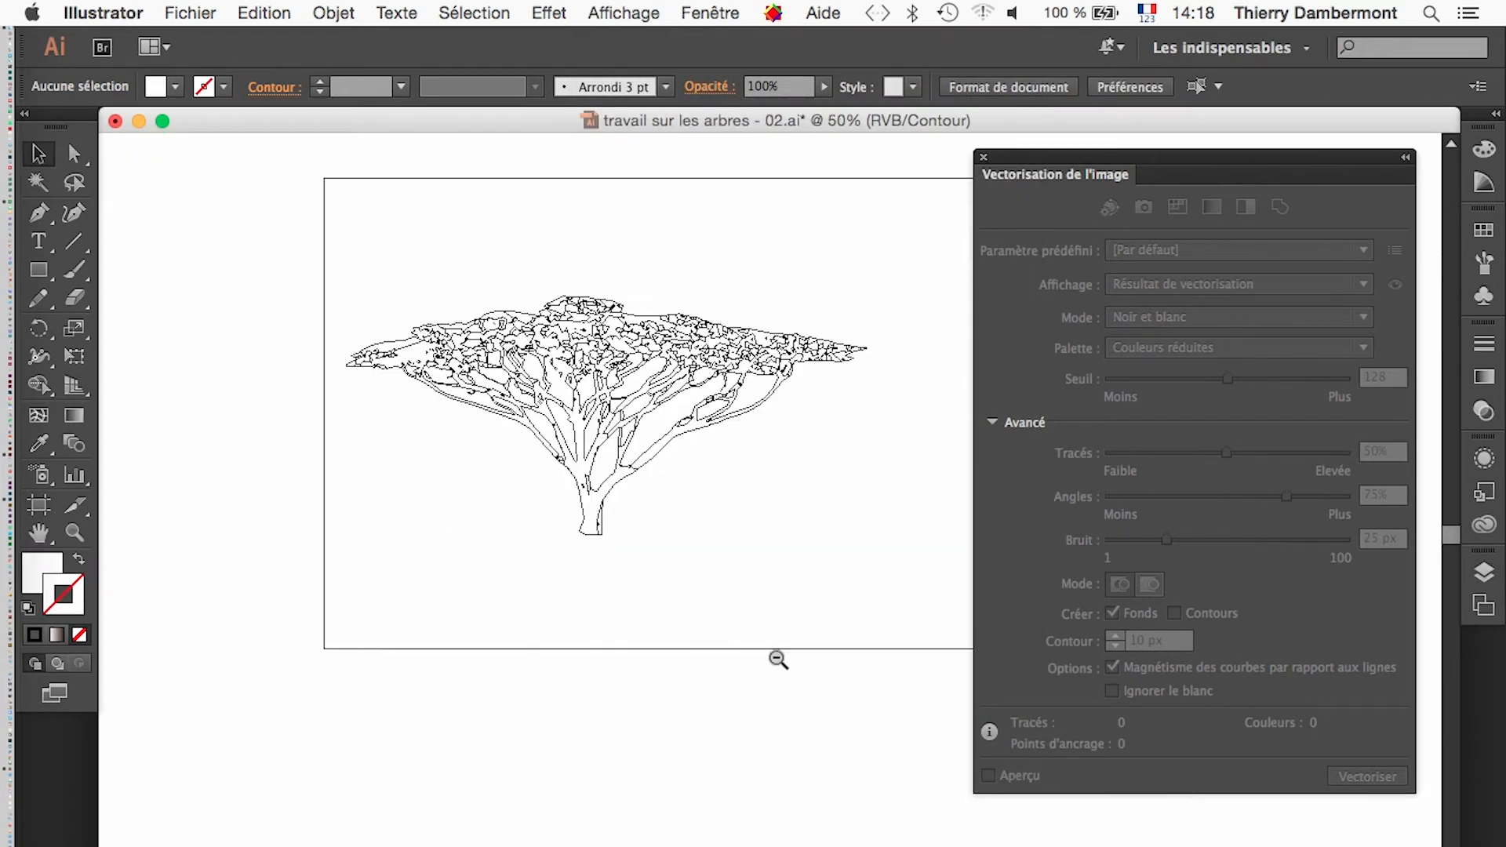
{"action": "left_click", "coordinate": [640, 400]}
{"action": "left_click", "coordinate": [747, 557]}
{"action": "left_click", "coordinate": [791, 551]}
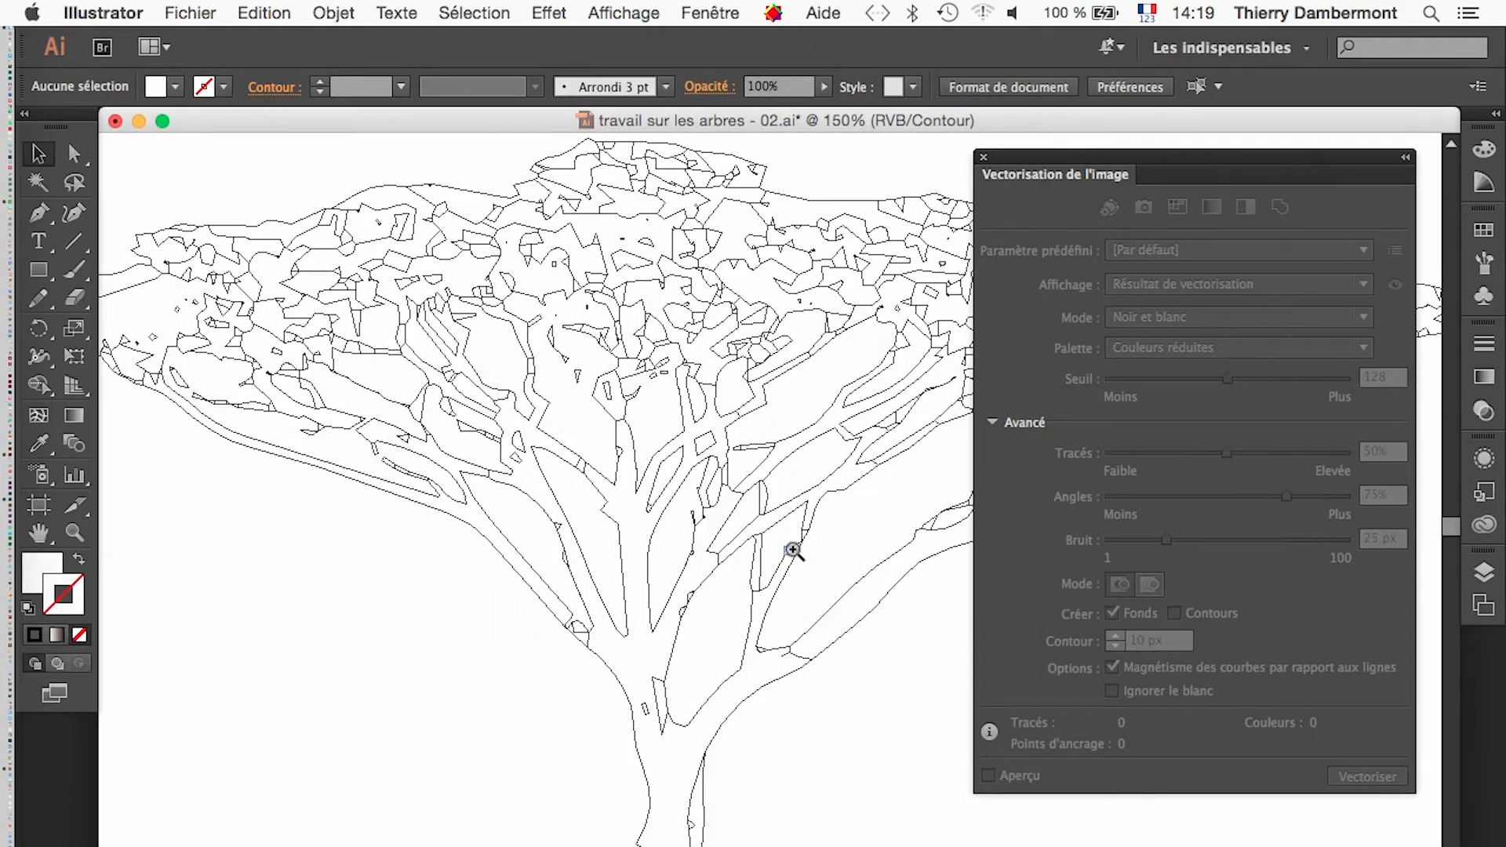
{"action": "left_click", "coordinate": [795, 547]}
{"action": "left_click", "coordinate": [800, 544], "text": "alt"}
{"action": "left_click", "coordinate": [760, 470], "text": "alt"}
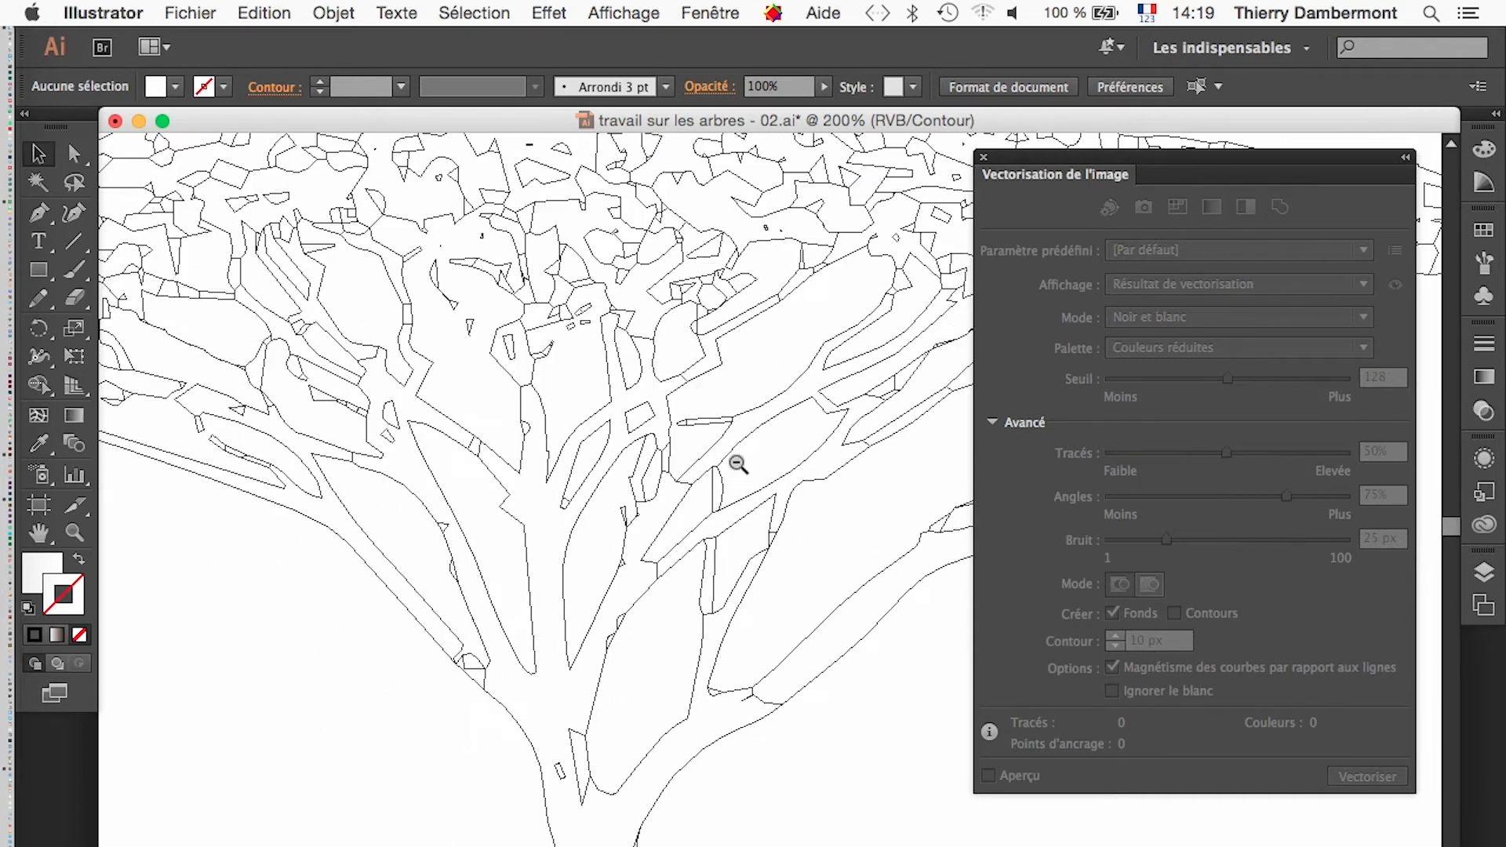
{"action": "left_click", "coordinate": [743, 463], "text": "alt"}
{"action": "left_click_drag", "start_coordinate": [825, 642], "coordinate": [575, 545]}
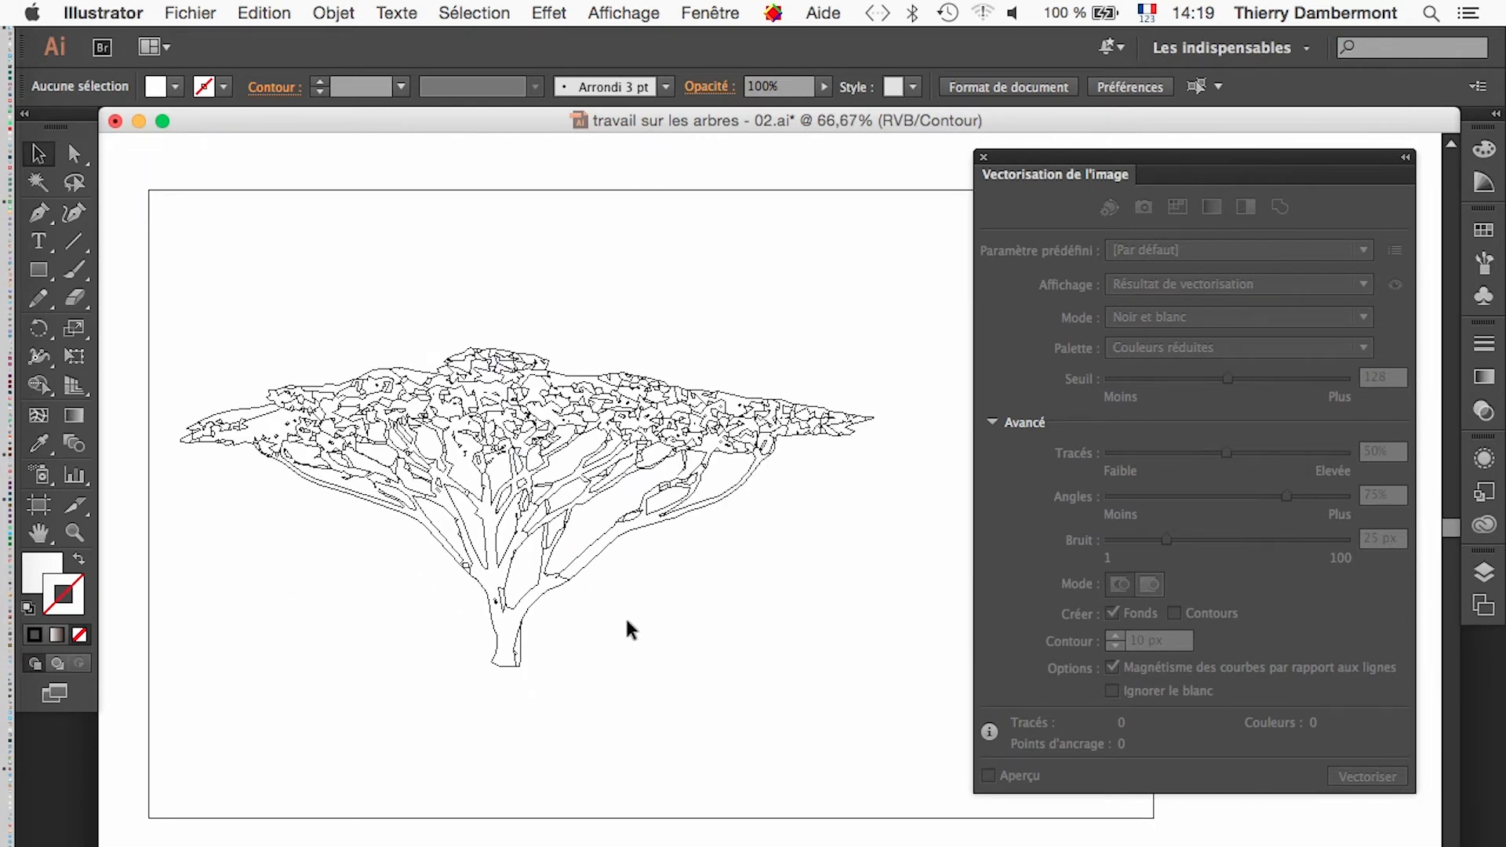
- Return to the full-colour preview (Aperçu) and examine the tree's coloured shapes up close
{"action": "left_click", "coordinate": [639, 13]}
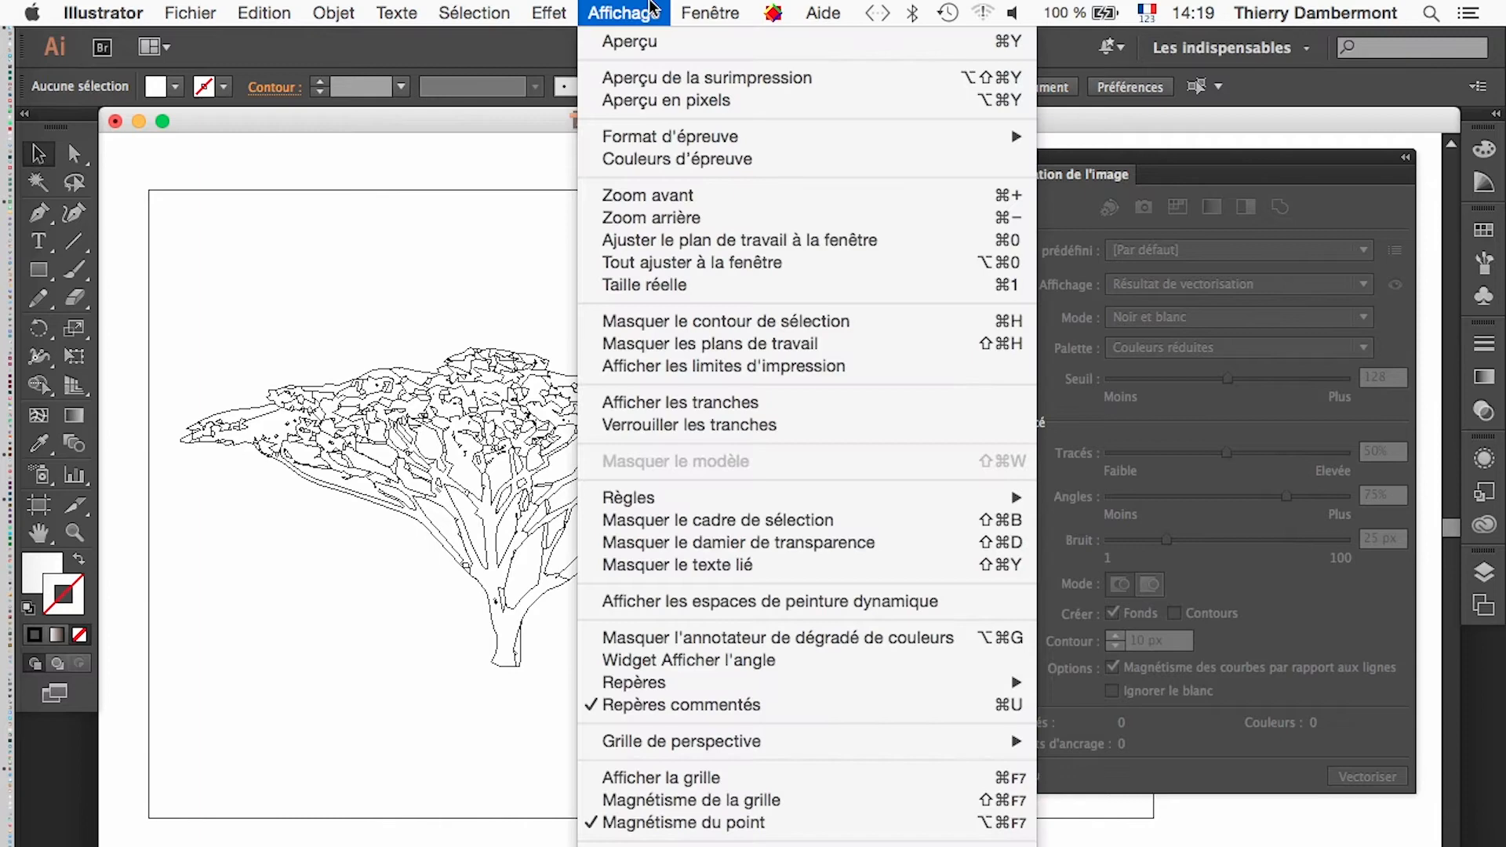
{"action": "mouse_move", "coordinate": [679, 15]}
{"action": "left_click", "coordinate": [666, 43]}
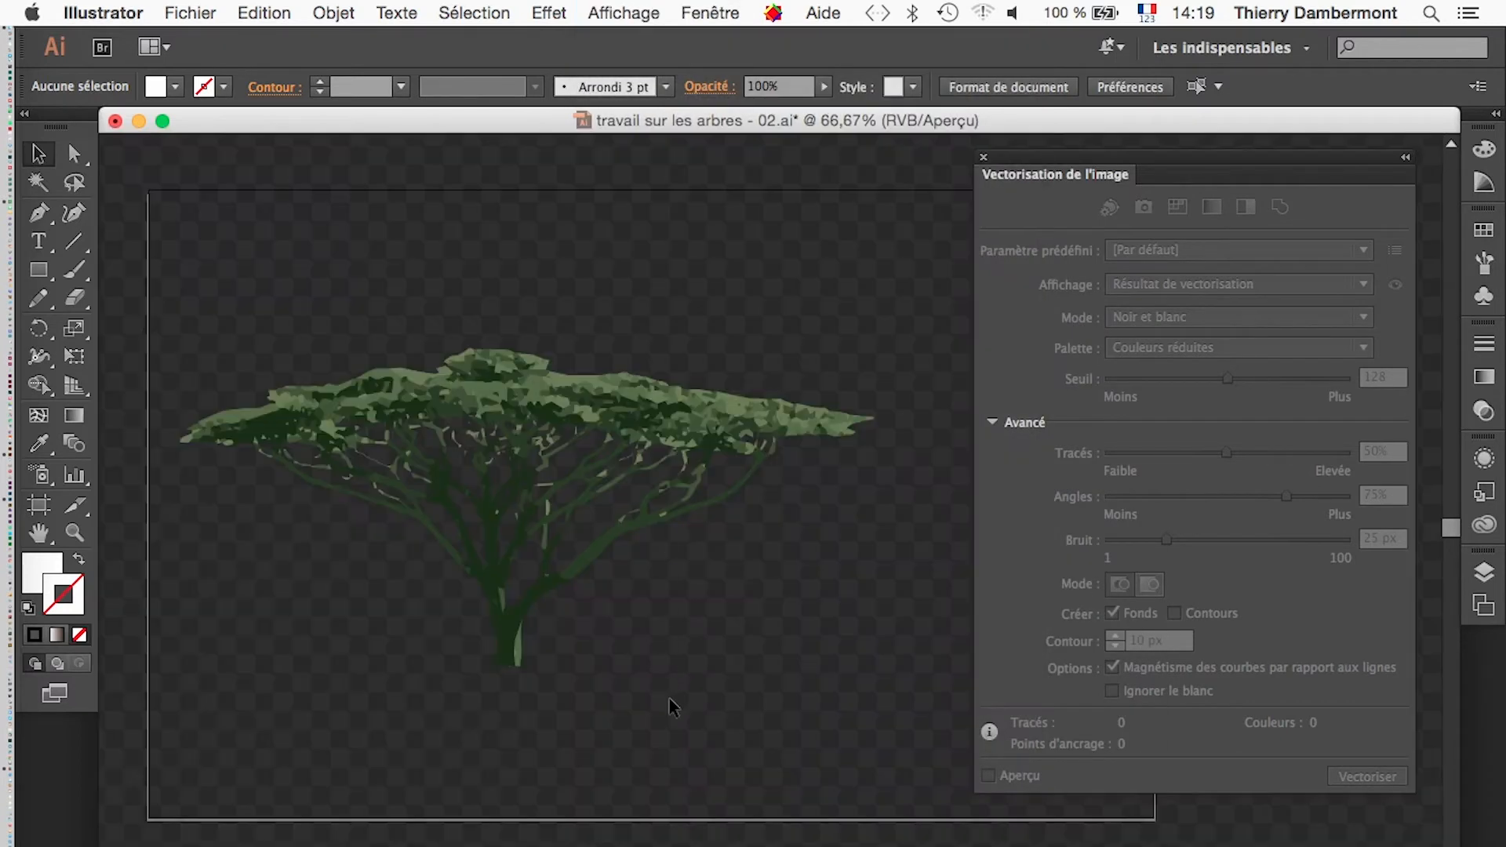
{"action": "key", "text": "super+1"}
{"action": "left_click_drag", "start_coordinate": [732, 525], "coordinate": [511, 553]}
{"action": "left_click", "coordinate": [510, 552], "text": "super"}
{"action": "left_click_drag", "start_coordinate": [723, 589], "coordinate": [504, 648]}
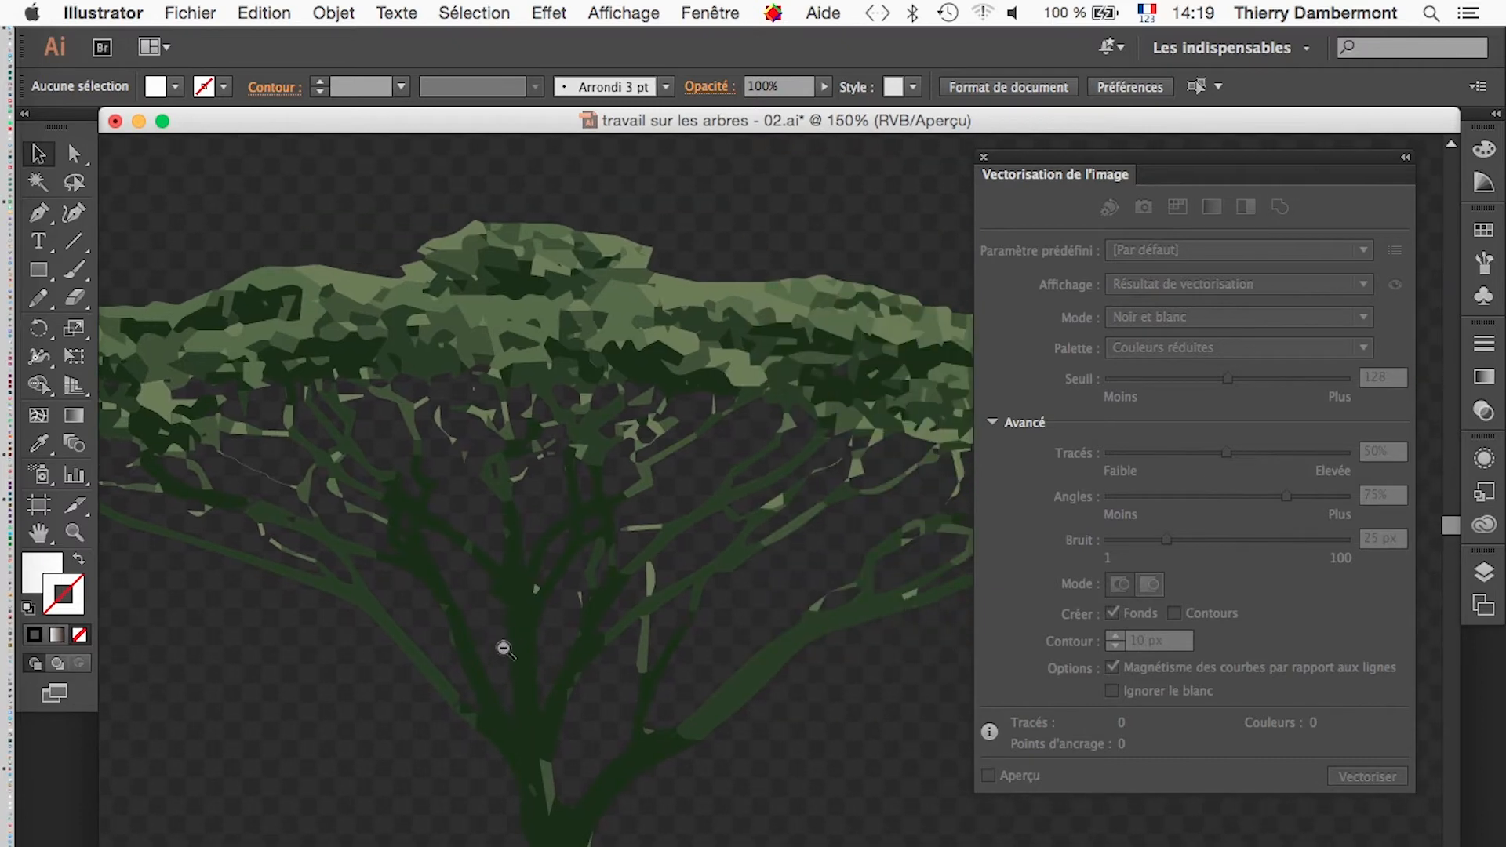
{"action": "left_click", "coordinate": [644, 653], "text": "alt+super"}
- Save the document as travail sur les arbres - 03.ai in Adobe Illustrator format with the existing options
{"action": "left_click", "coordinate": [191, 12]}
{"action": "left_click", "coordinate": [252, 206]}
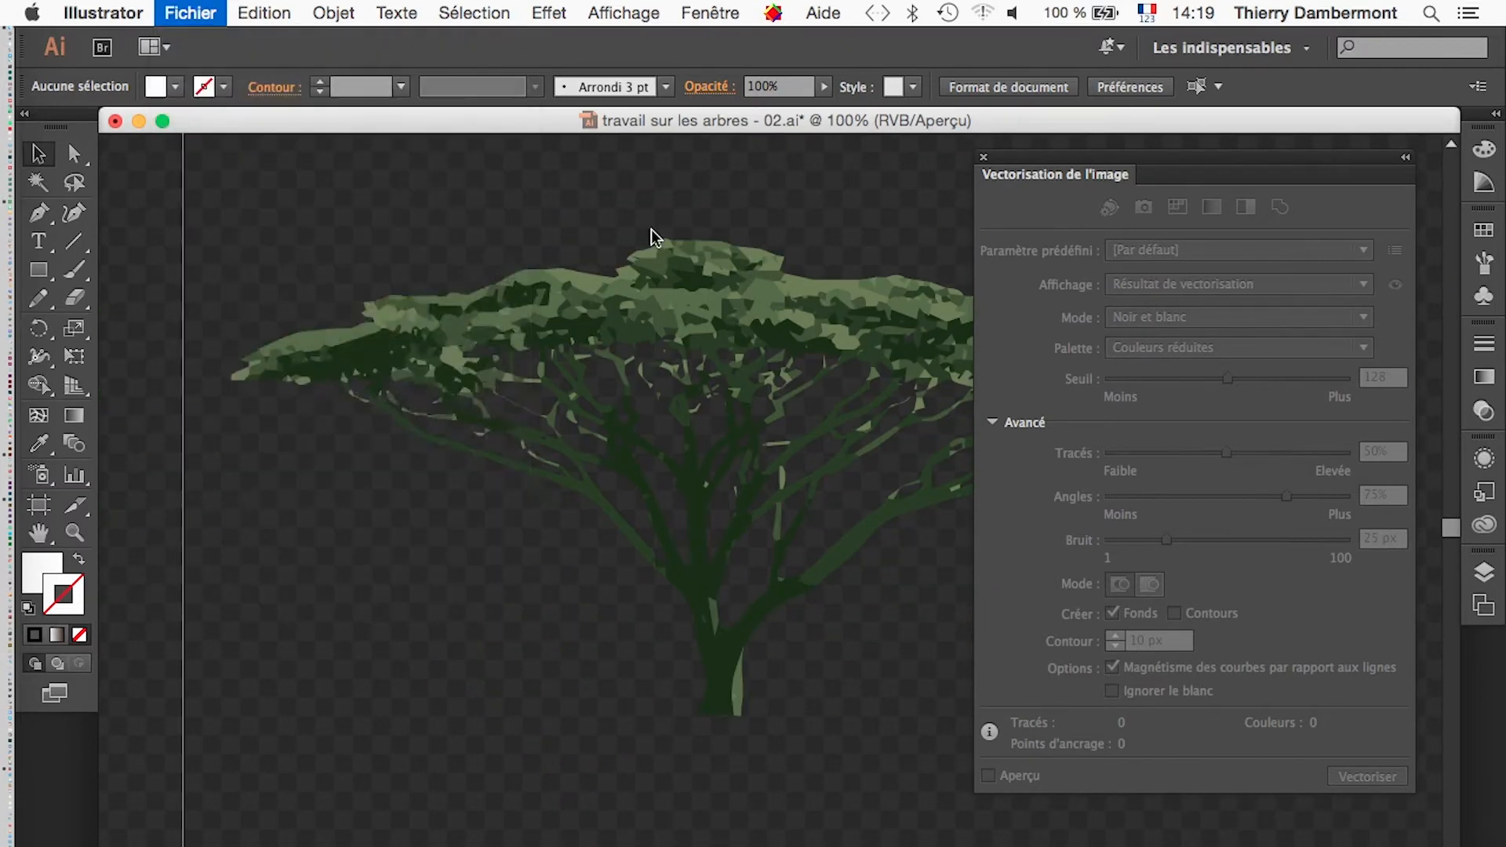
{"action": "left_click", "coordinate": [847, 95]}
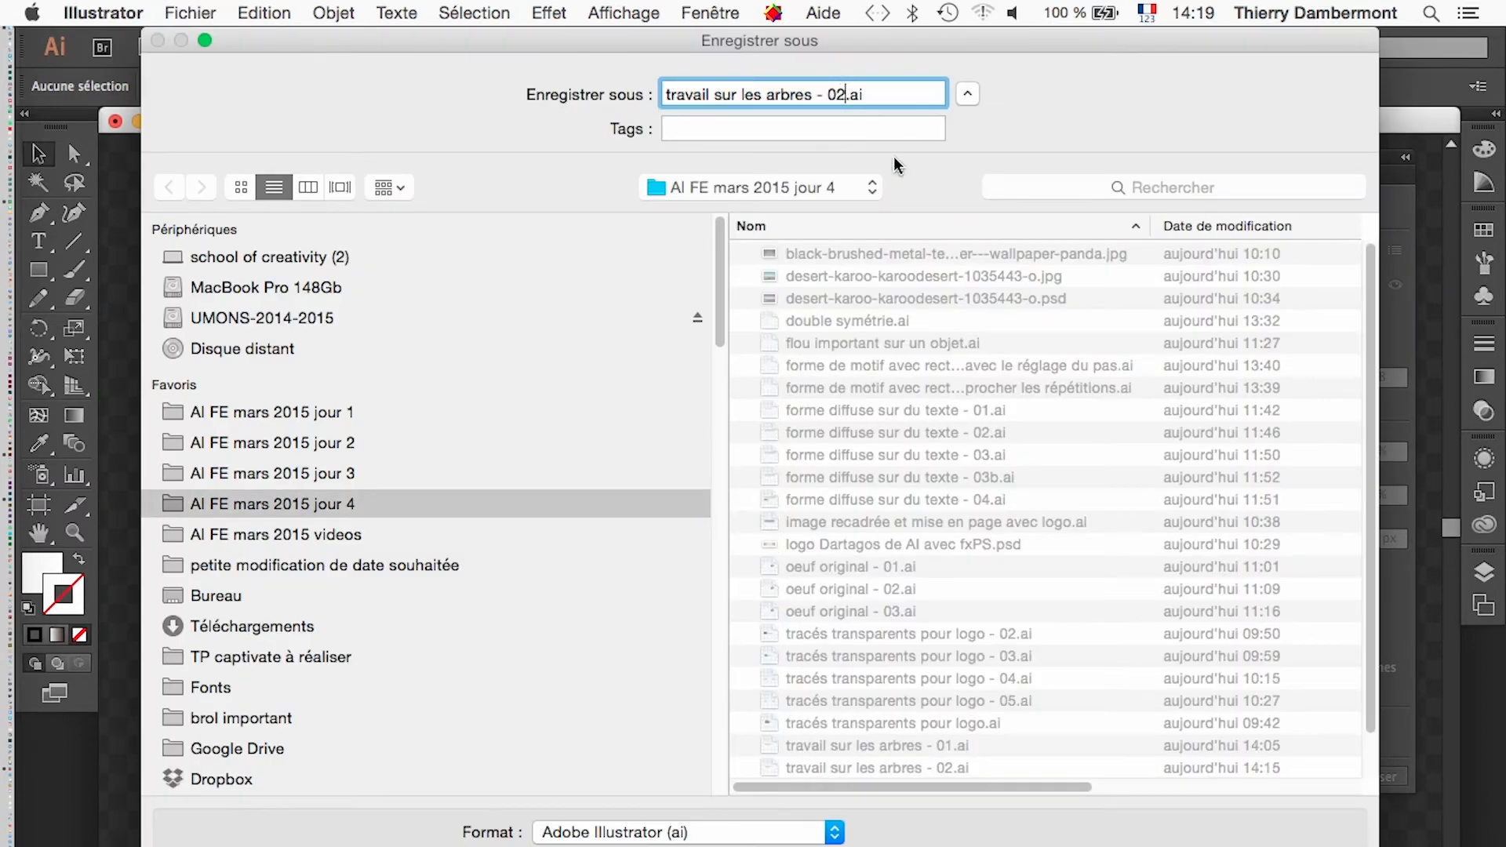
{"action": "key", "text": "BackSpace"}
{"action": "type", "text": "3"}
{"action": "key", "text": "Return"}
{"action": "key", "text": "Return"}
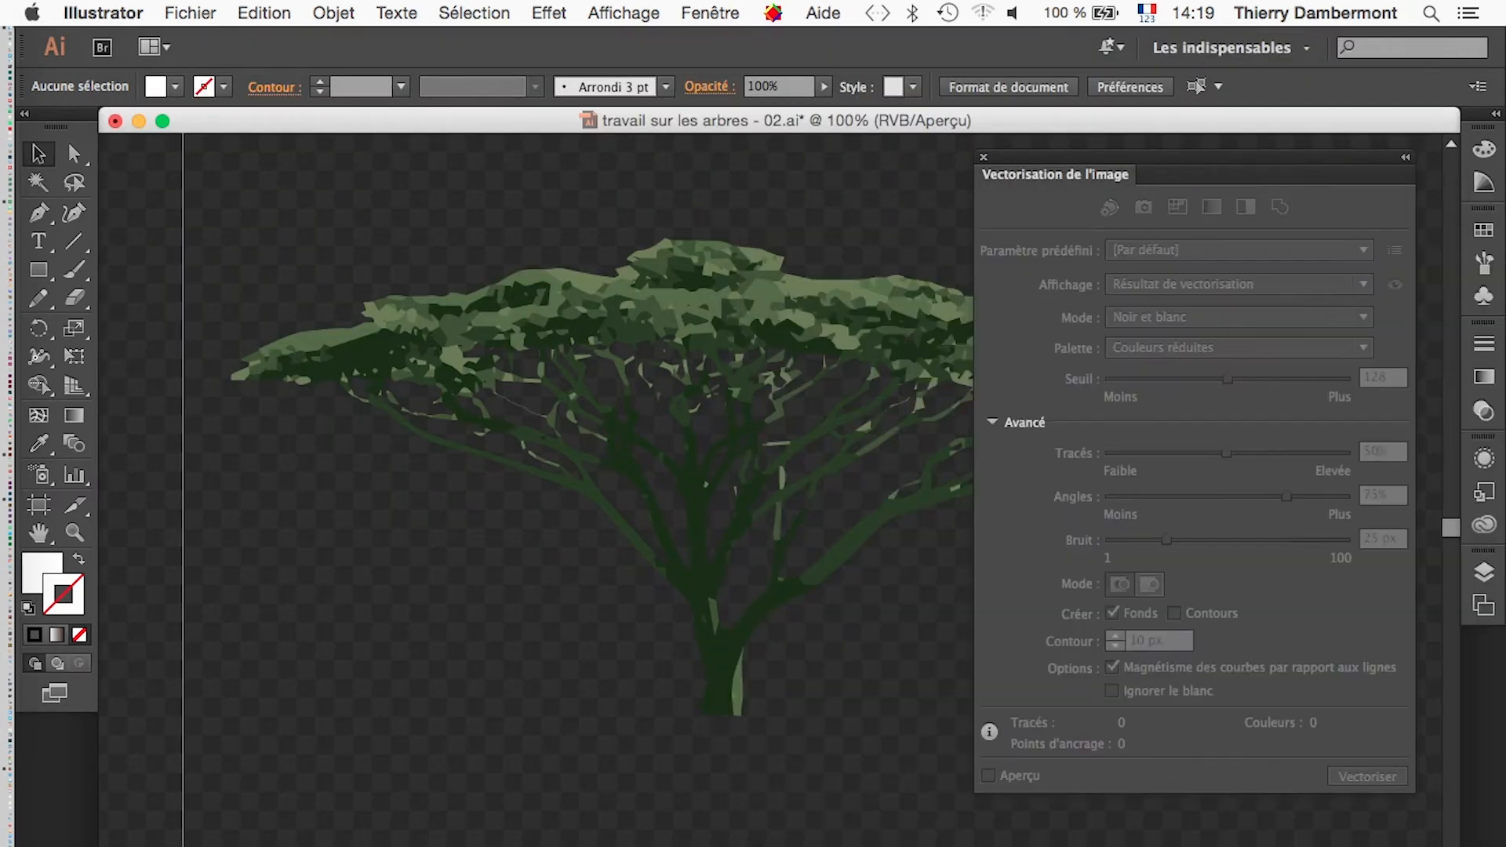
- Hide the transparency grid (damier de transparence) and view the tree against the white artboard
{"action": "left_click_drag", "start_coordinate": [820, 668], "coordinate": [524, 690]}
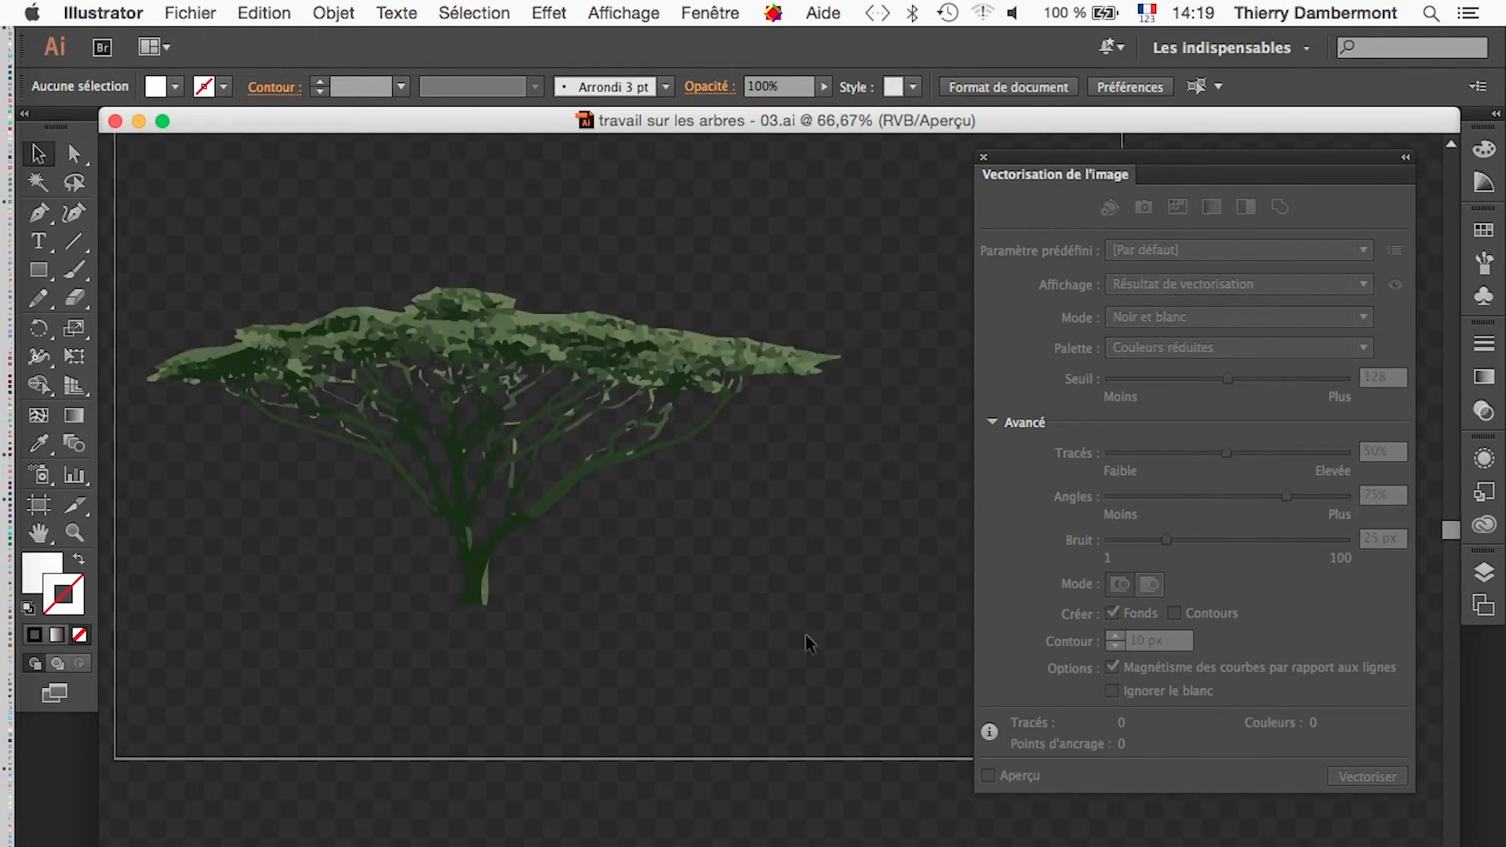
{"action": "left_click", "coordinate": [706, 13]}
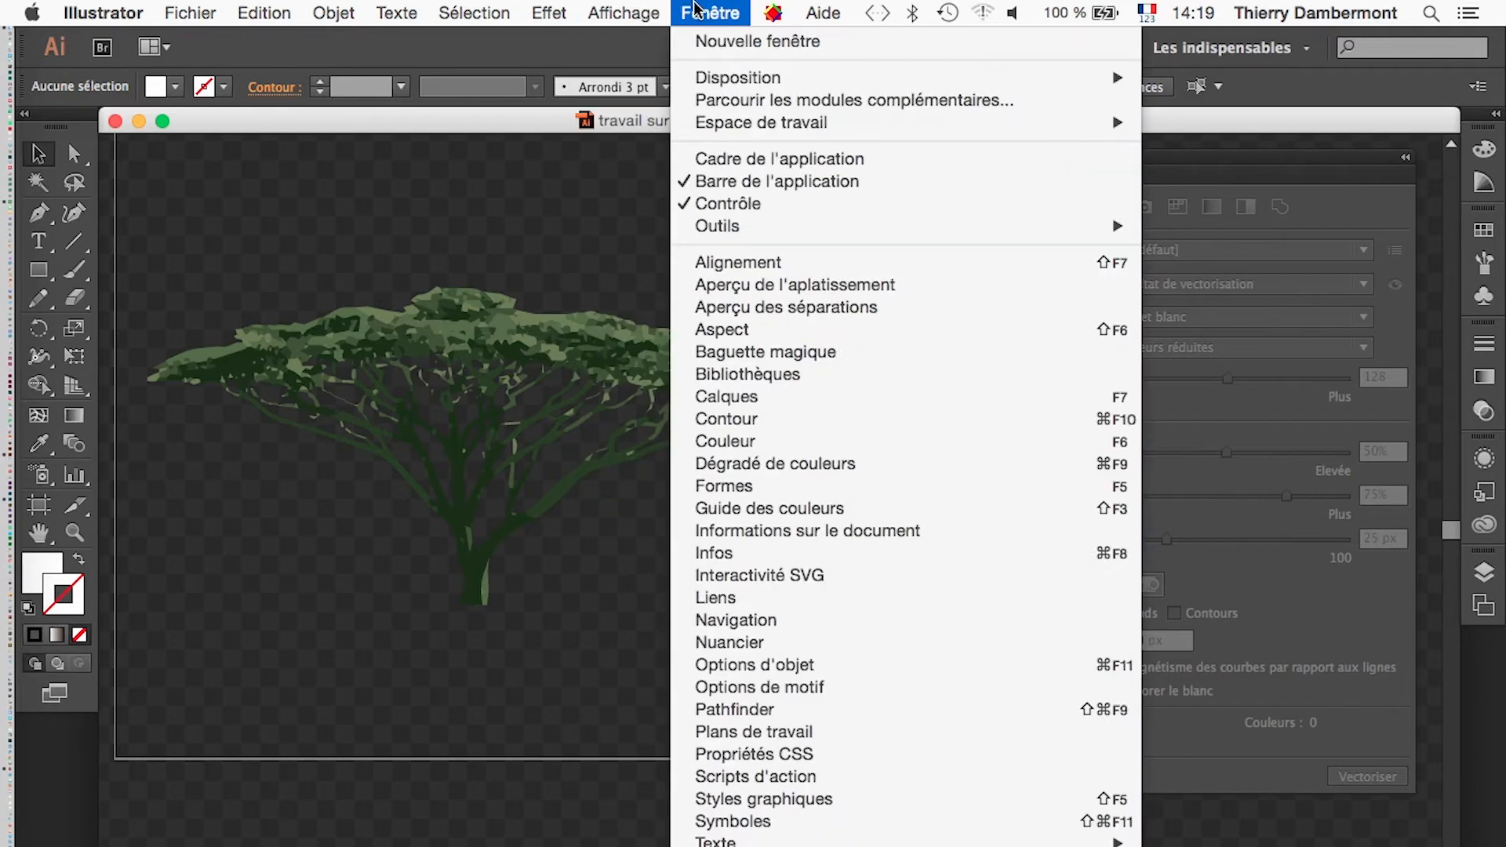
{"action": "mouse_move", "coordinate": [643, 13]}
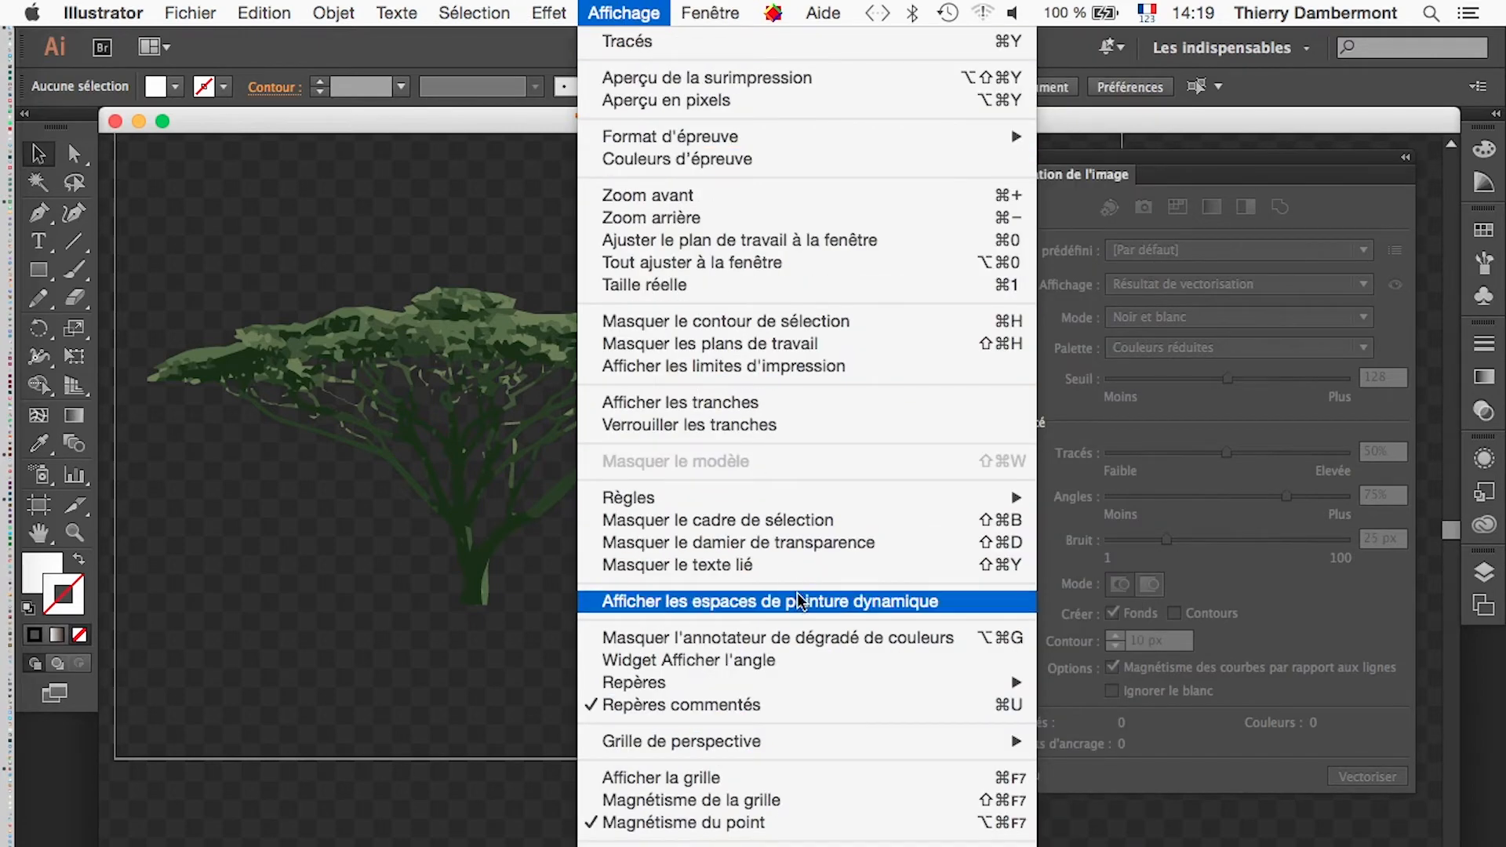
{"action": "left_click", "coordinate": [791, 542]}
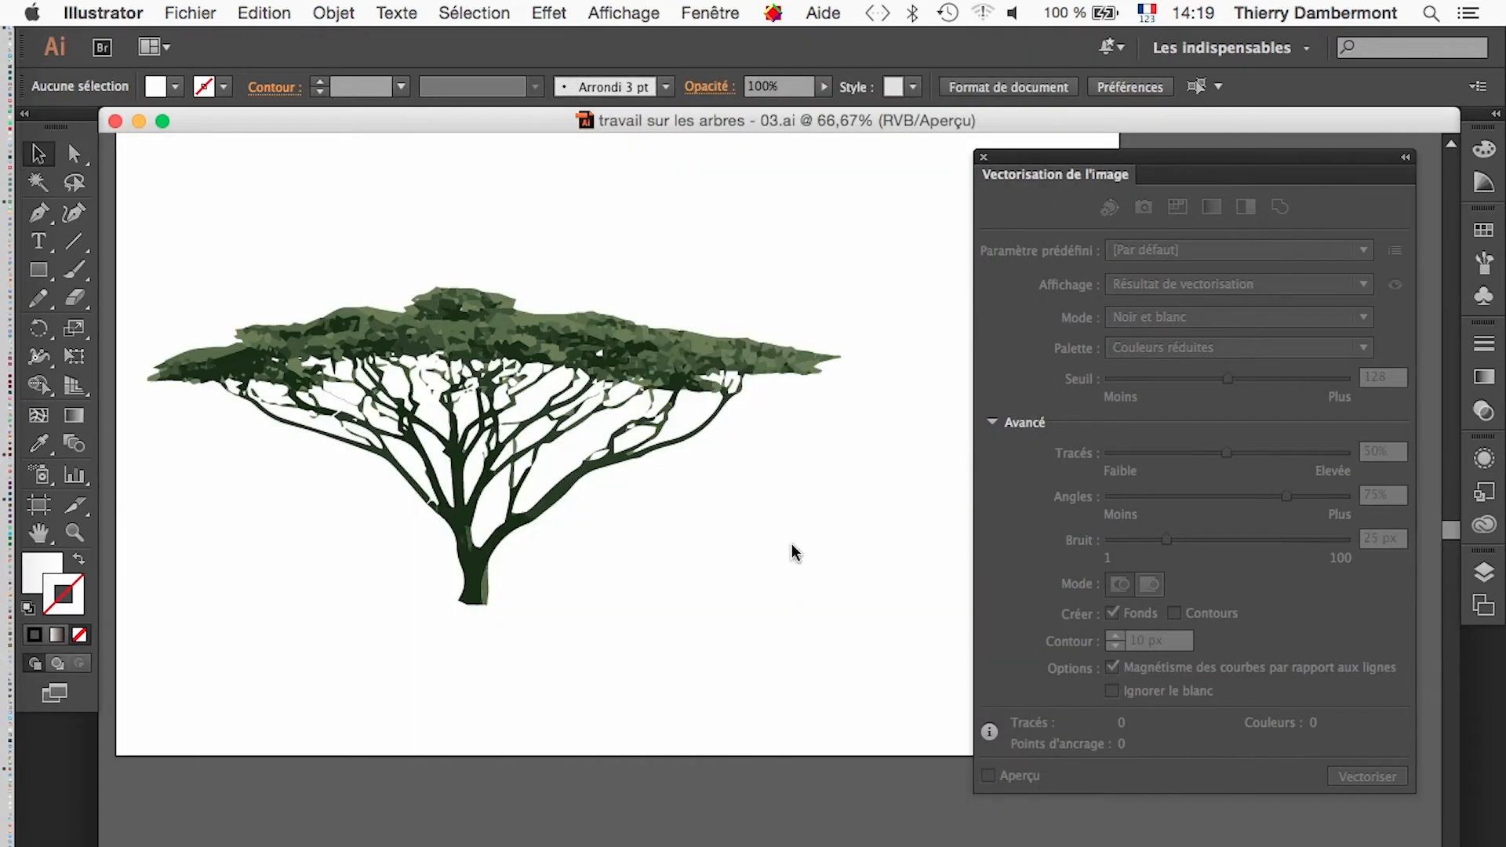
{"action": "left_click", "coordinate": [444, 432], "text": "super"}
{"action": "left_click_drag", "start_coordinate": [781, 634], "coordinate": [602, 598]}
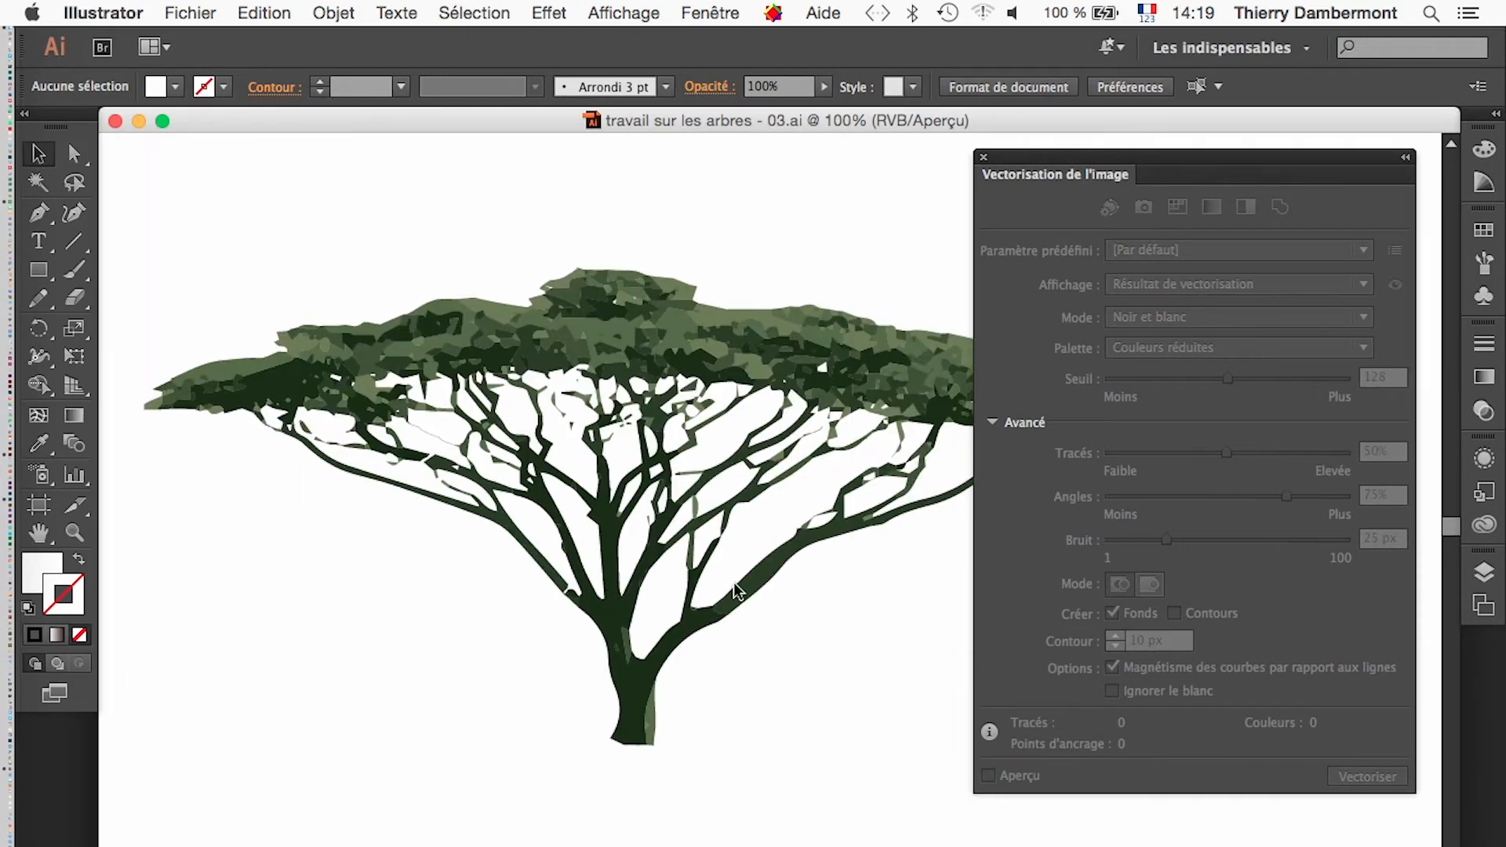
- Close the image trace settings and detach the swatches (Nuancier), enlarging them so that all colours are displayed
{"action": "left_click_drag", "start_coordinate": [1196, 157], "coordinate": [897, 331]}
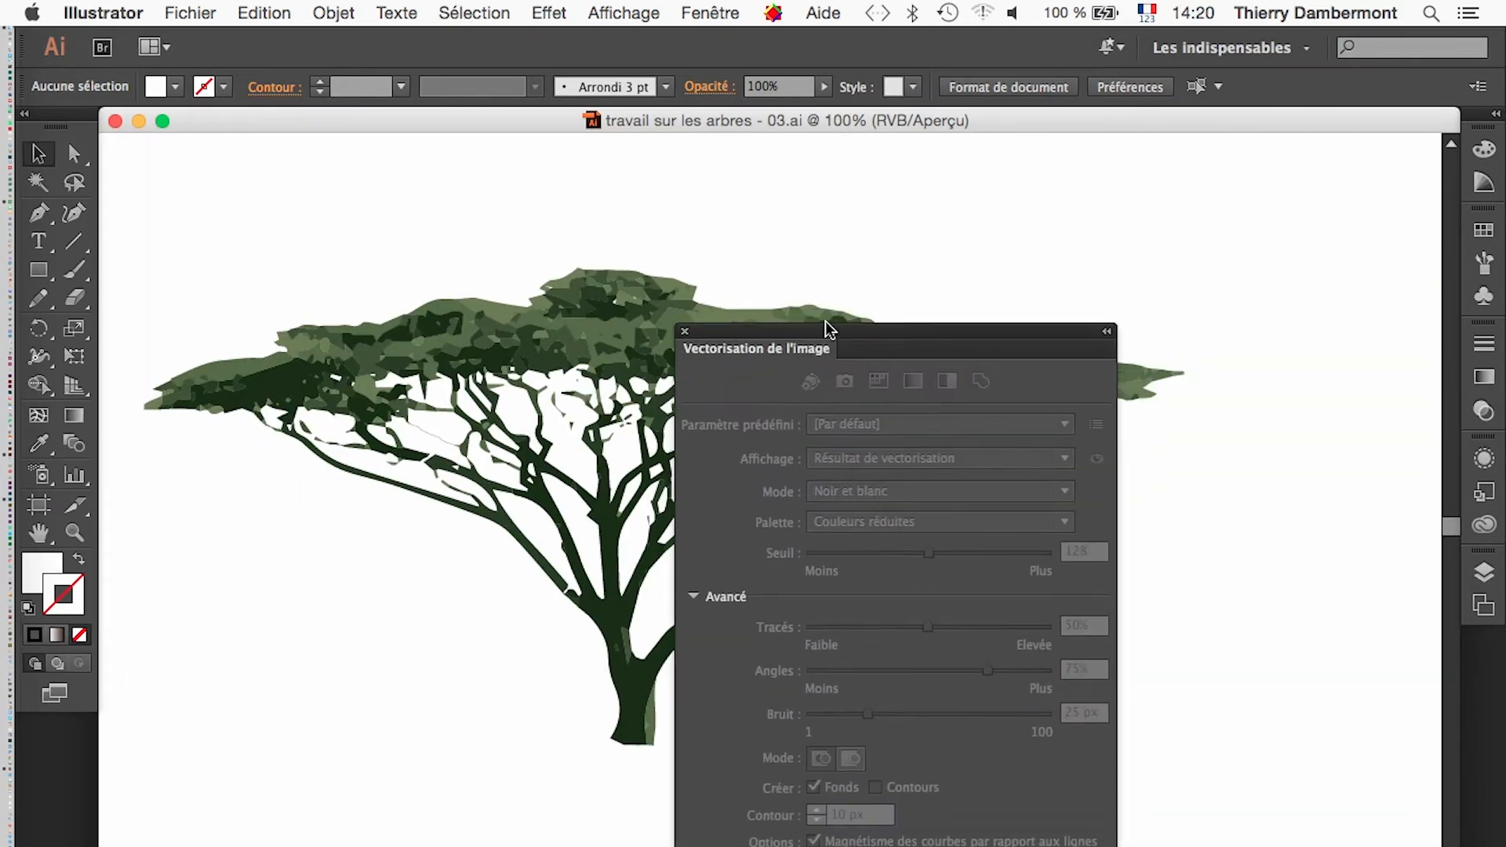
{"action": "left_click", "coordinate": [686, 331]}
{"action": "left_click", "coordinate": [1486, 232]}
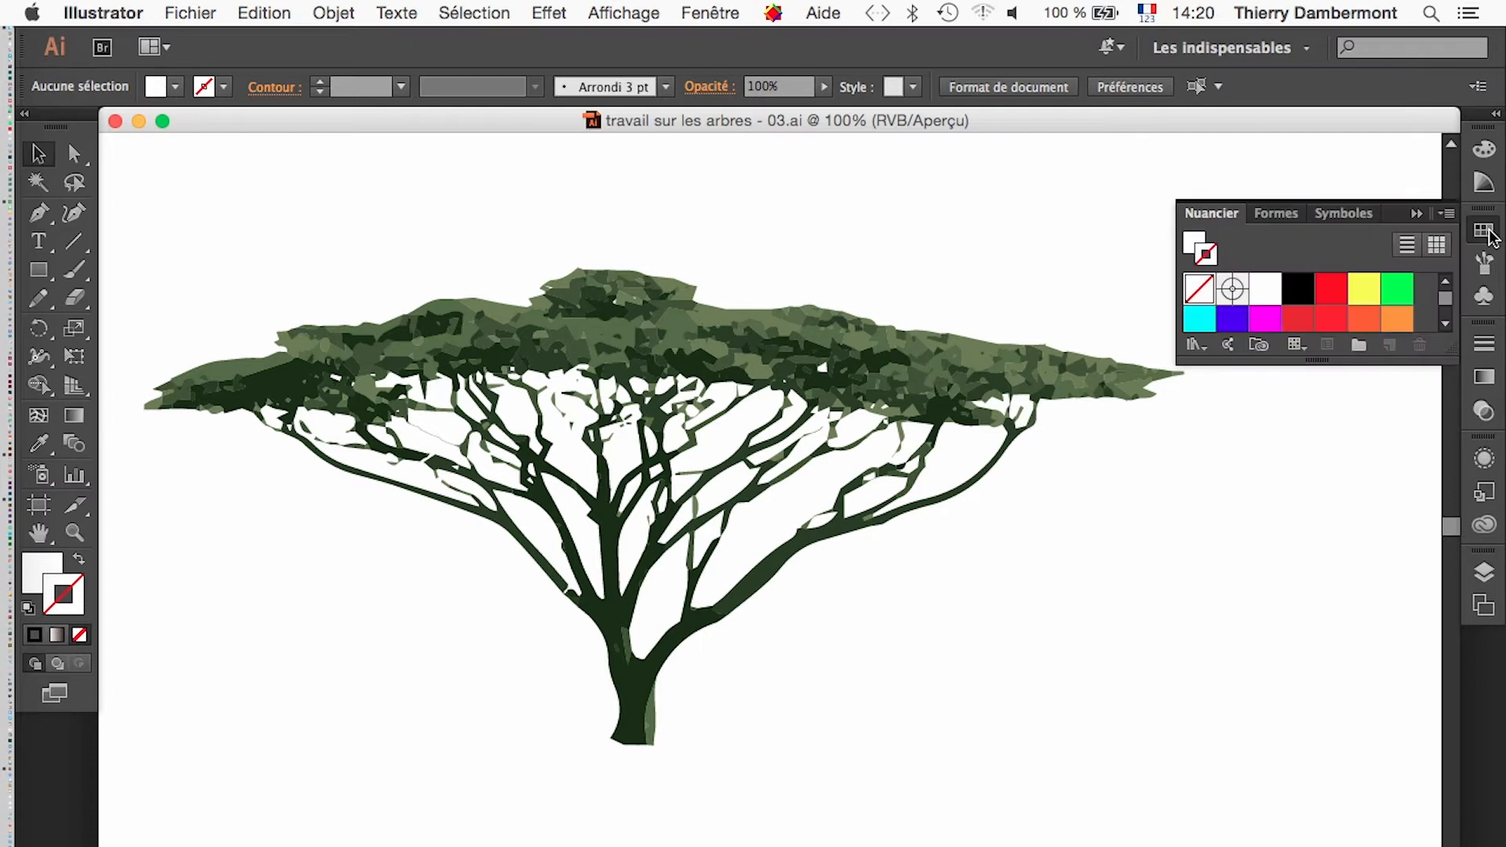
{"action": "left_click_drag", "start_coordinate": [1200, 213], "coordinate": [1035, 180]}
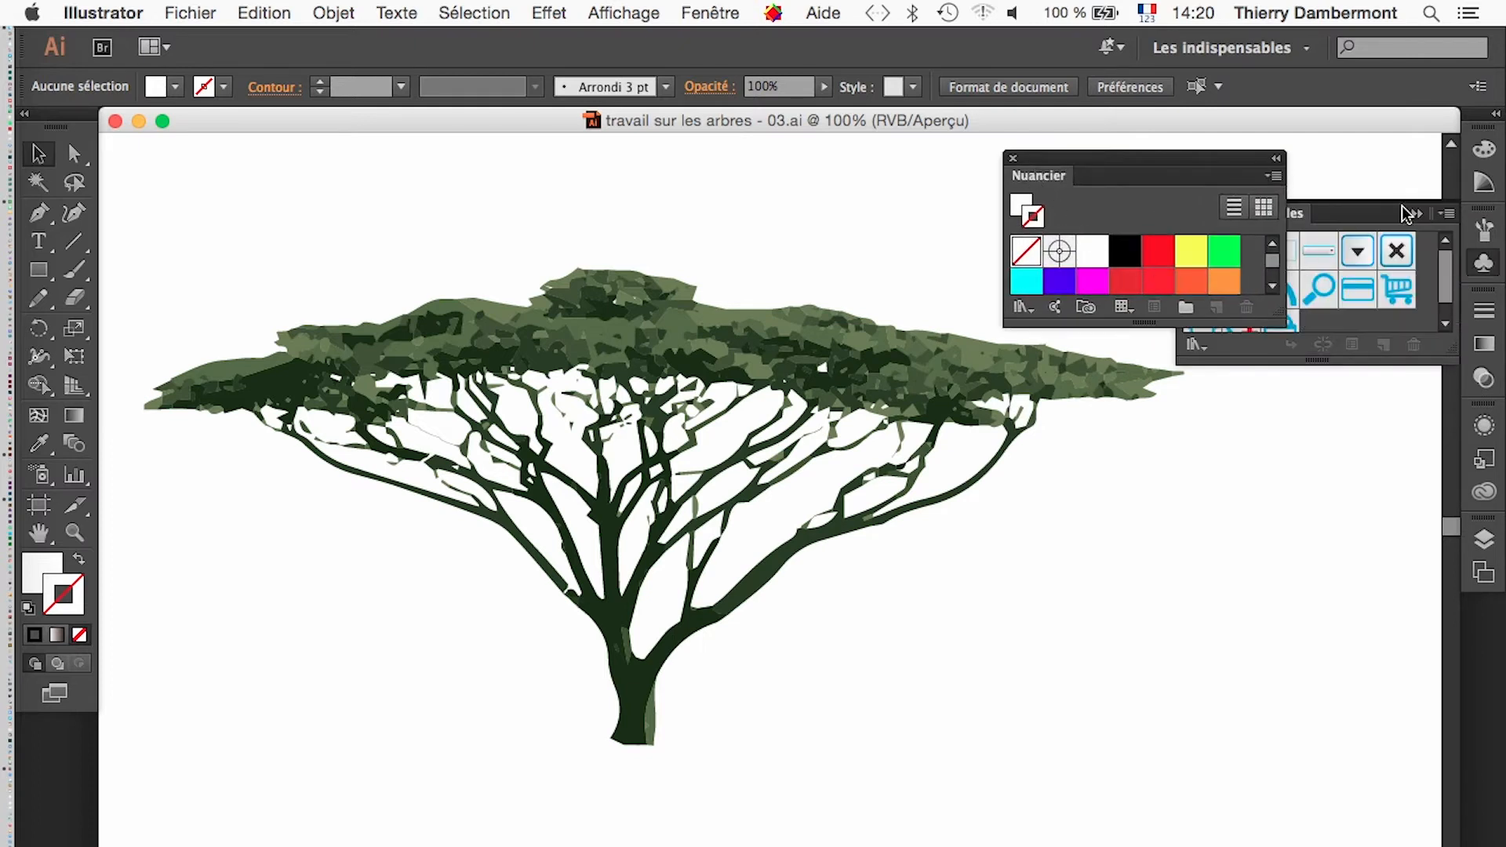
{"action": "left_click", "coordinate": [1409, 214]}
{"action": "left_click_drag", "start_coordinate": [1282, 321], "coordinate": [1441, 649]}
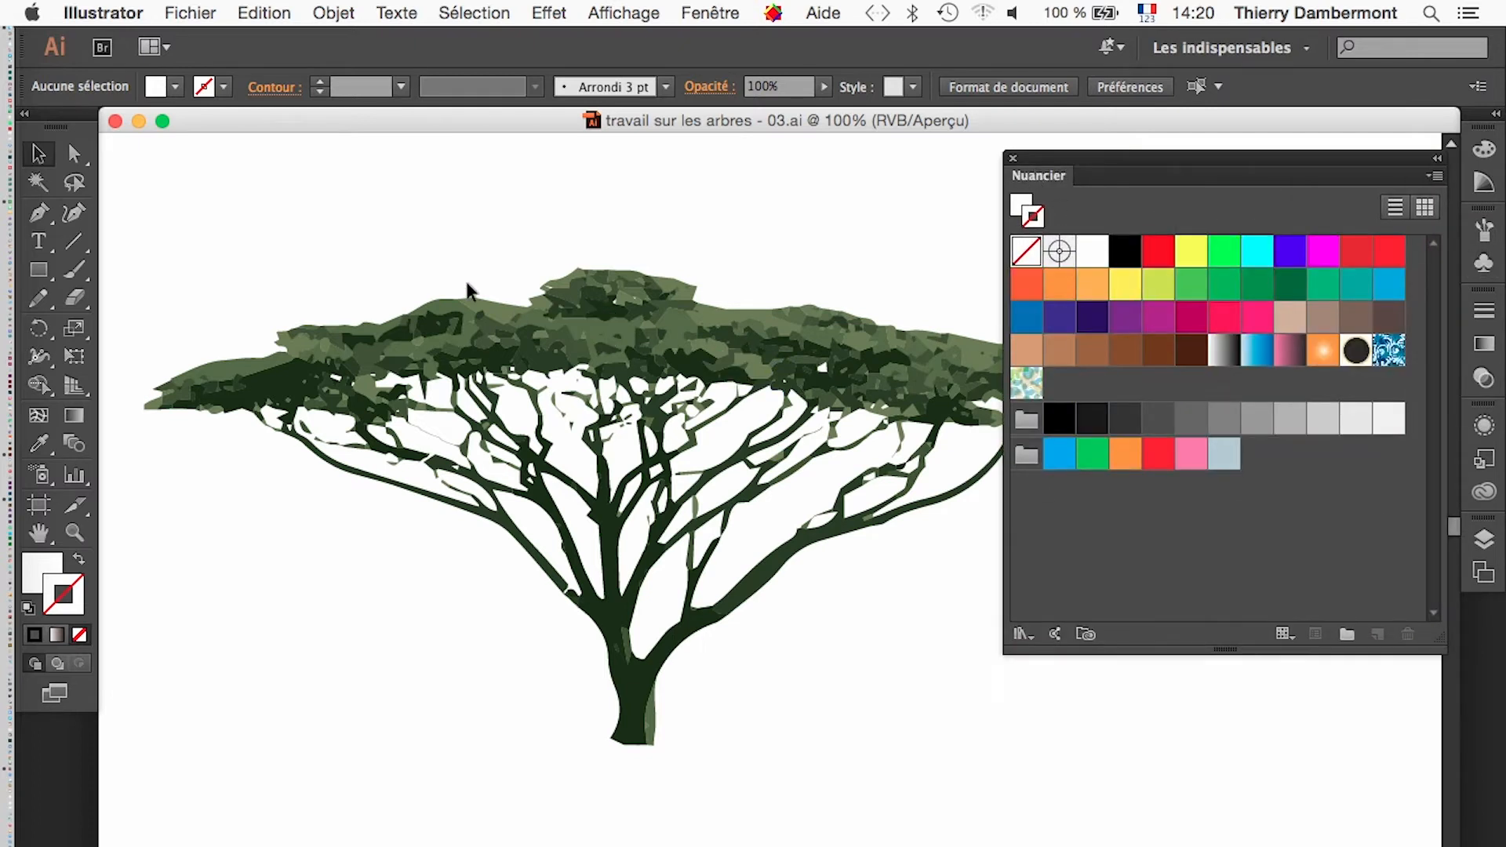
{"action": "left_click_drag", "start_coordinate": [1017, 159], "coordinate": [1051, 161]}
- Select the tree group and list the individual paths of Calque 1 in a detached, widened layers panel (Calques)
{"action": "left_click", "coordinate": [450, 365]}
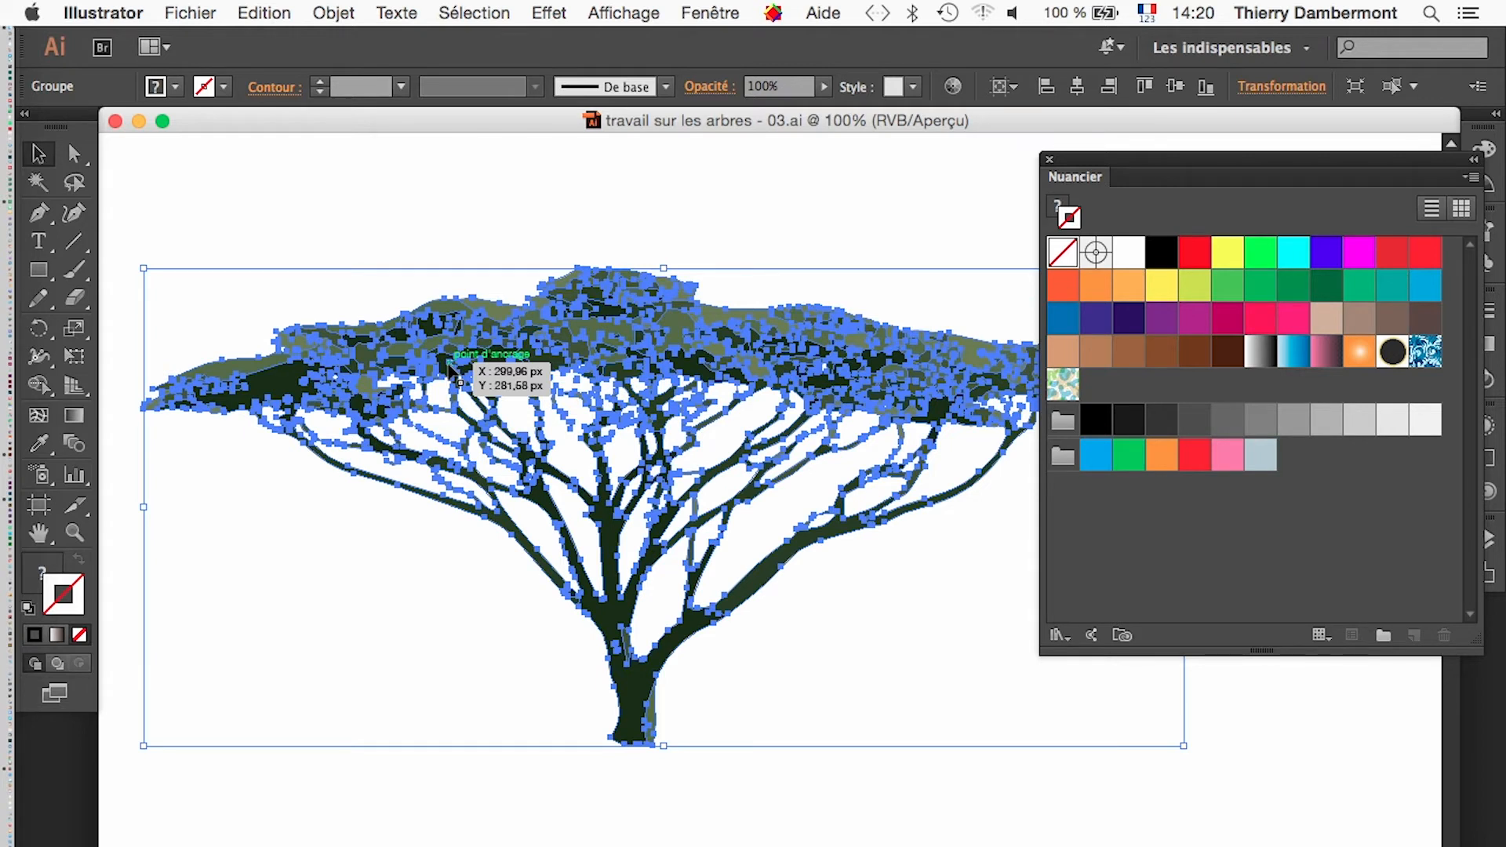
{"action": "left_click_drag", "start_coordinate": [1079, 161], "coordinate": [910, 152]}
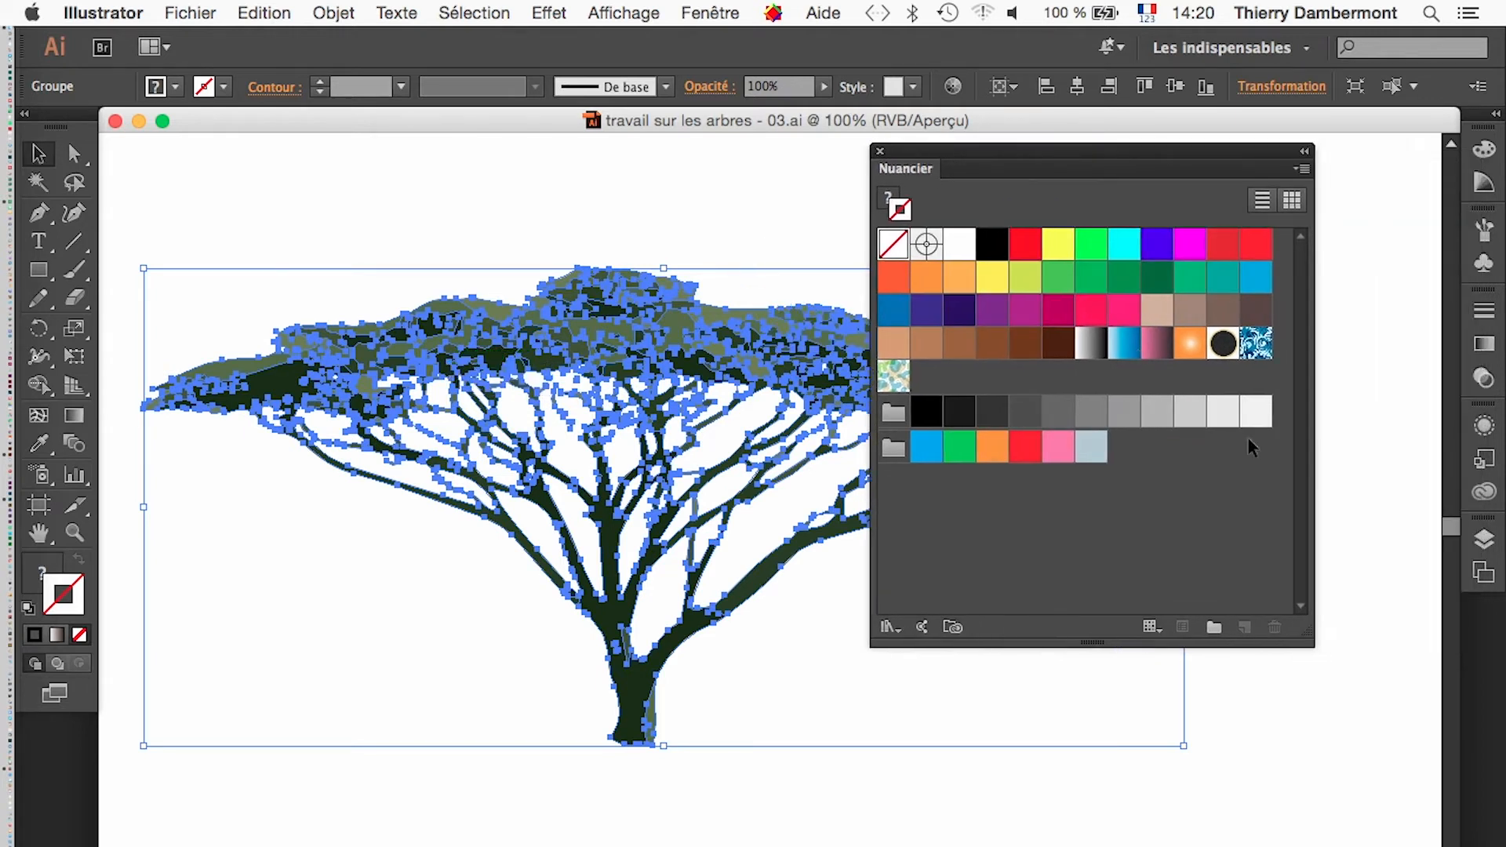
{"action": "left_click", "coordinate": [1482, 541]}
{"action": "left_click_drag", "start_coordinate": [1224, 524], "coordinate": [531, 342]}
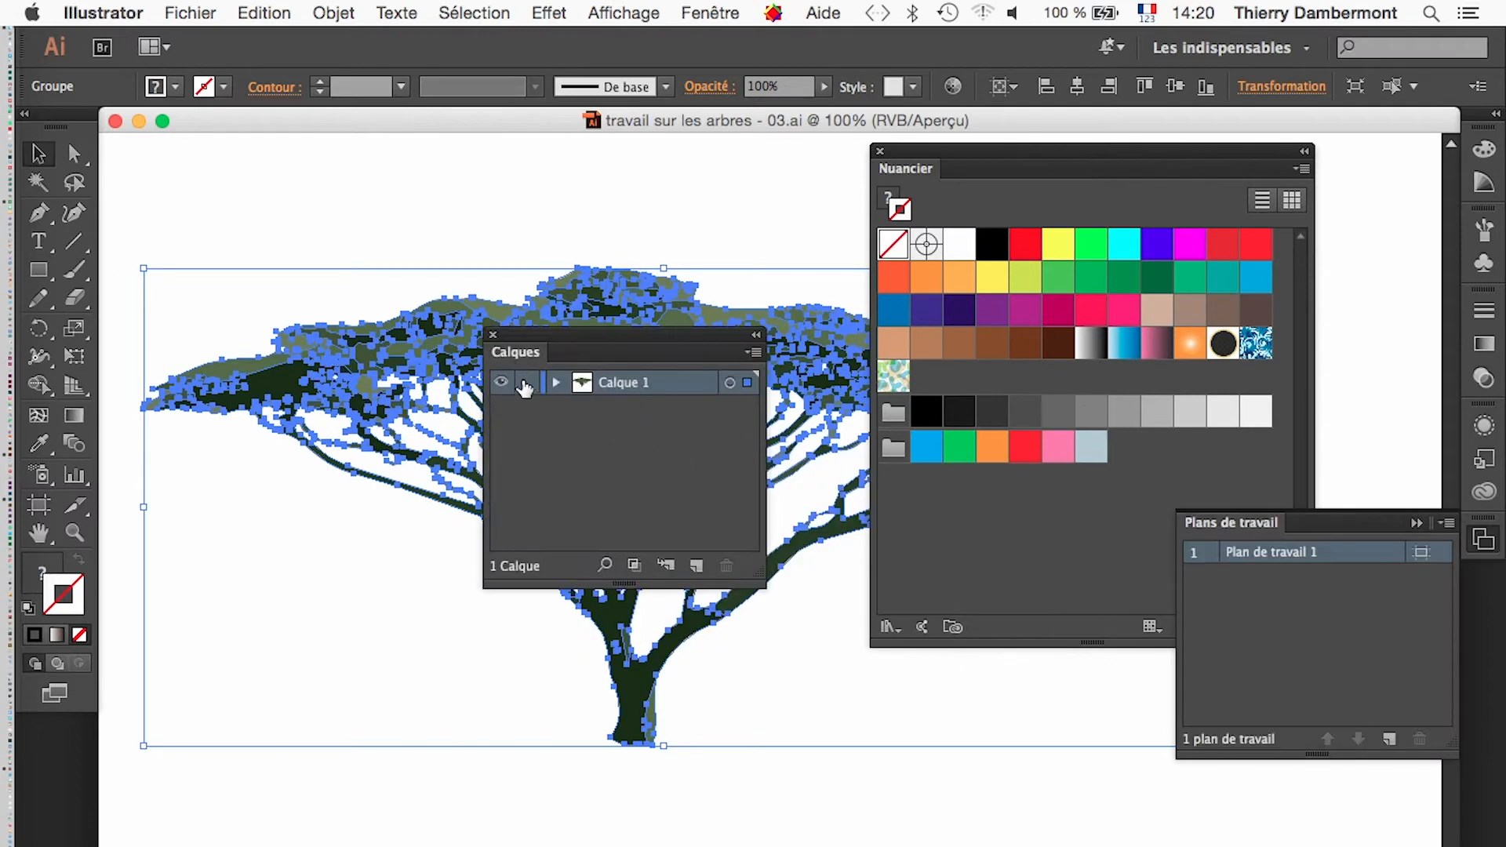
{"action": "left_click", "coordinate": [558, 383]}
{"action": "left_click_drag", "start_coordinate": [759, 582], "coordinate": [980, 600]}
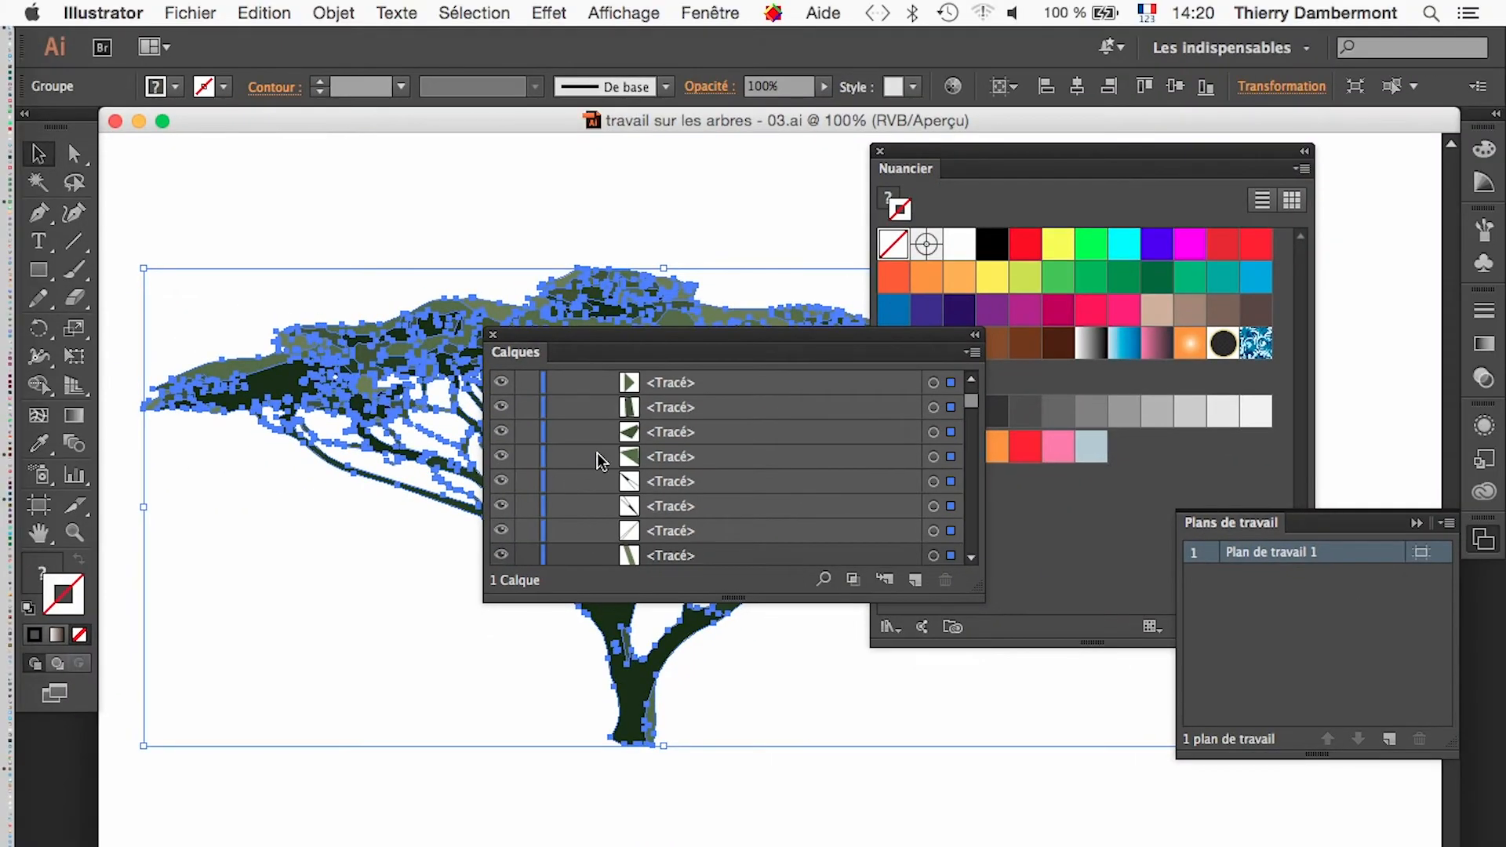
- Collapse the tree's group in Calque 1 and close the layers panel (Calques)
{"action": "scroll", "coordinate": [600, 460], "scroll_direction": "up", "scroll_amount": 5}
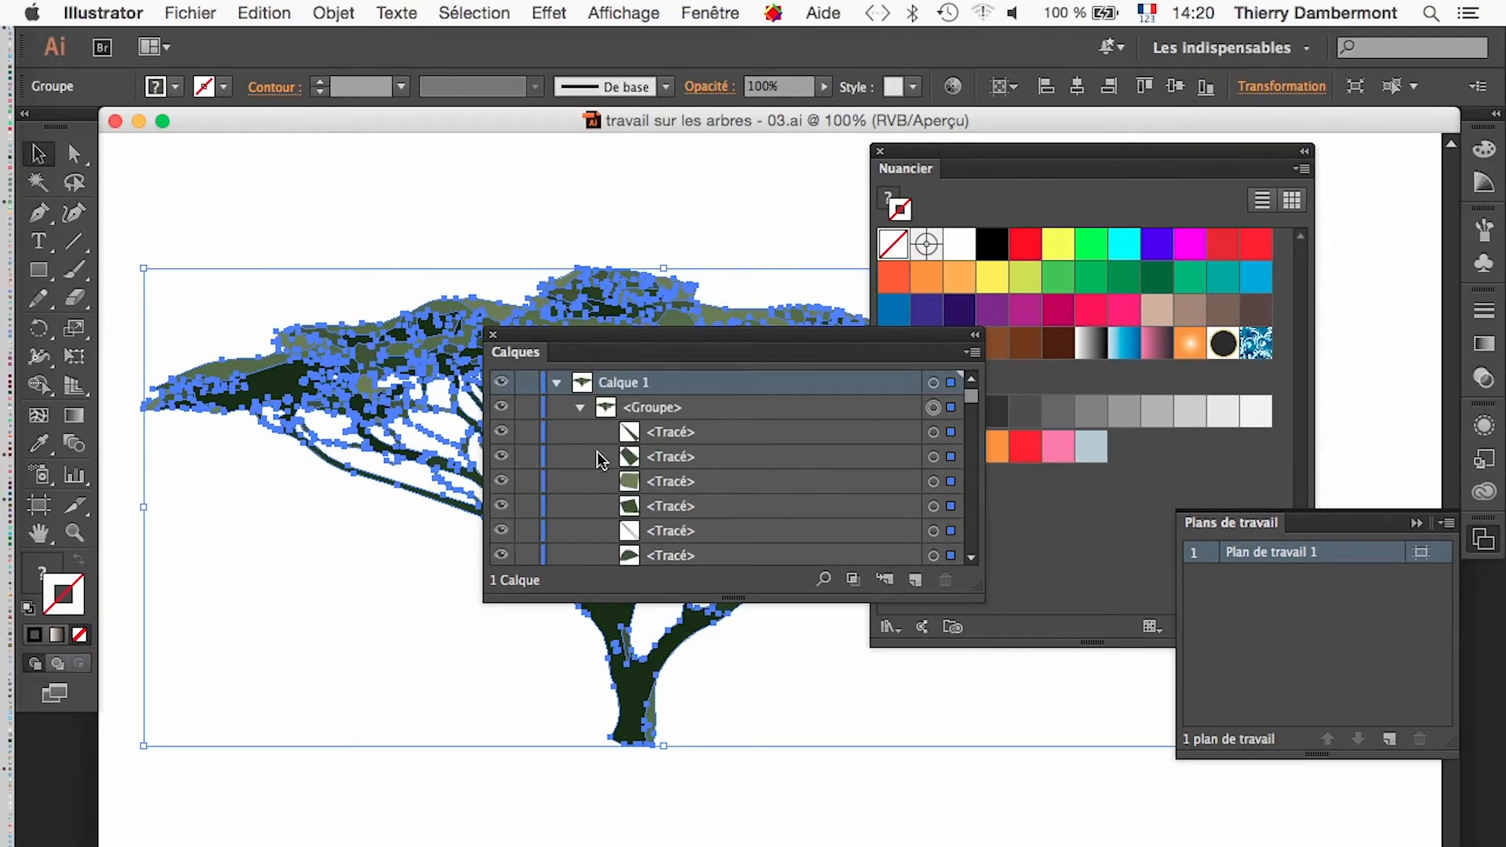
{"action": "left_click", "coordinate": [579, 408]}
{"action": "left_click", "coordinate": [492, 334]}
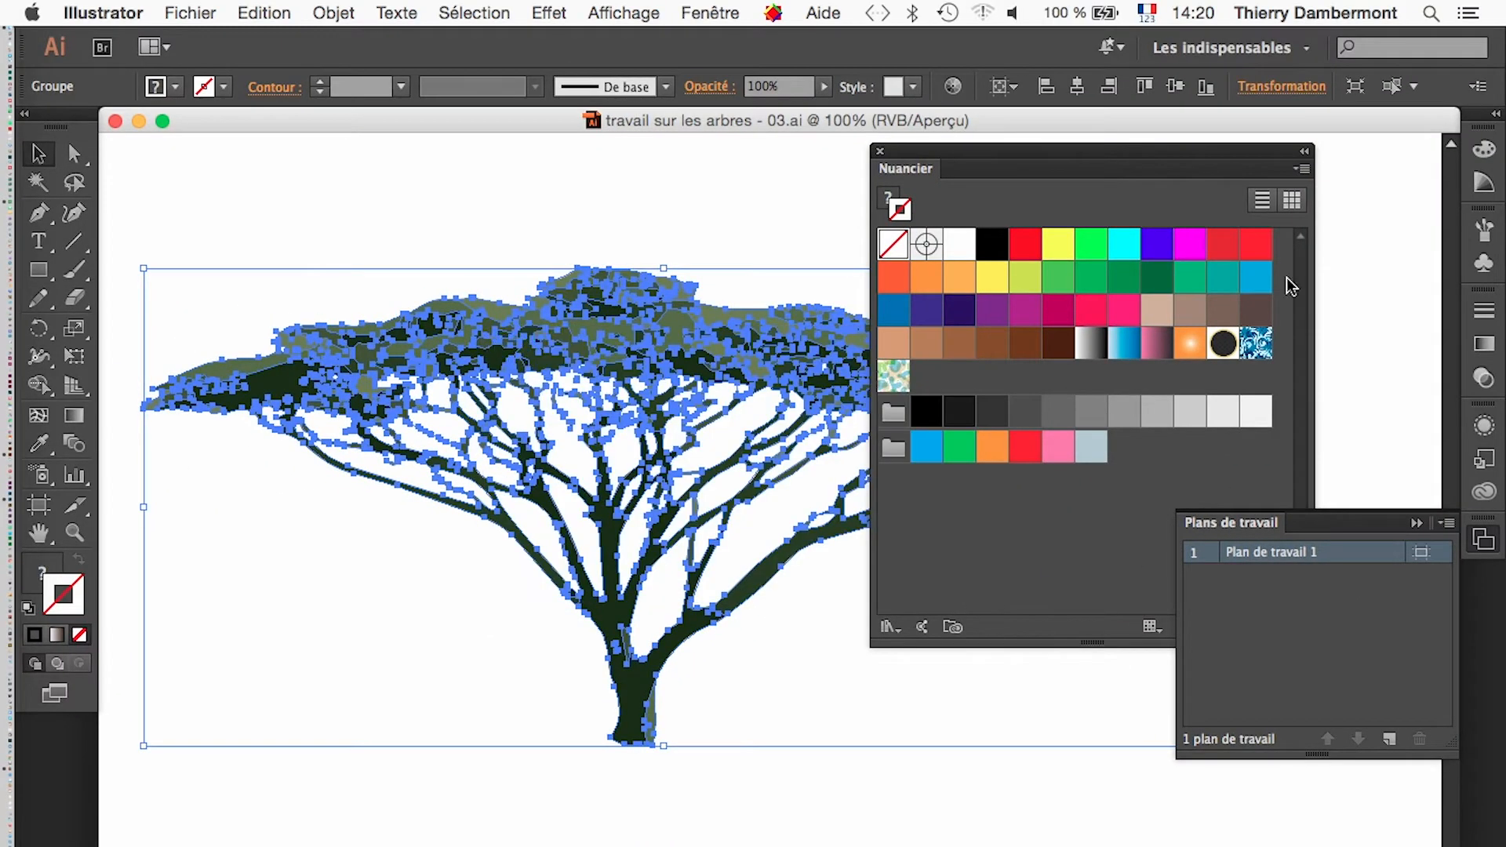
- Create a new colour group from the selected tree artwork, including tint swatches (Inclure les nuances de teintes), and deselect the tree
{"action": "left_click_drag", "start_coordinate": [1024, 166], "coordinate": [1077, 155]}
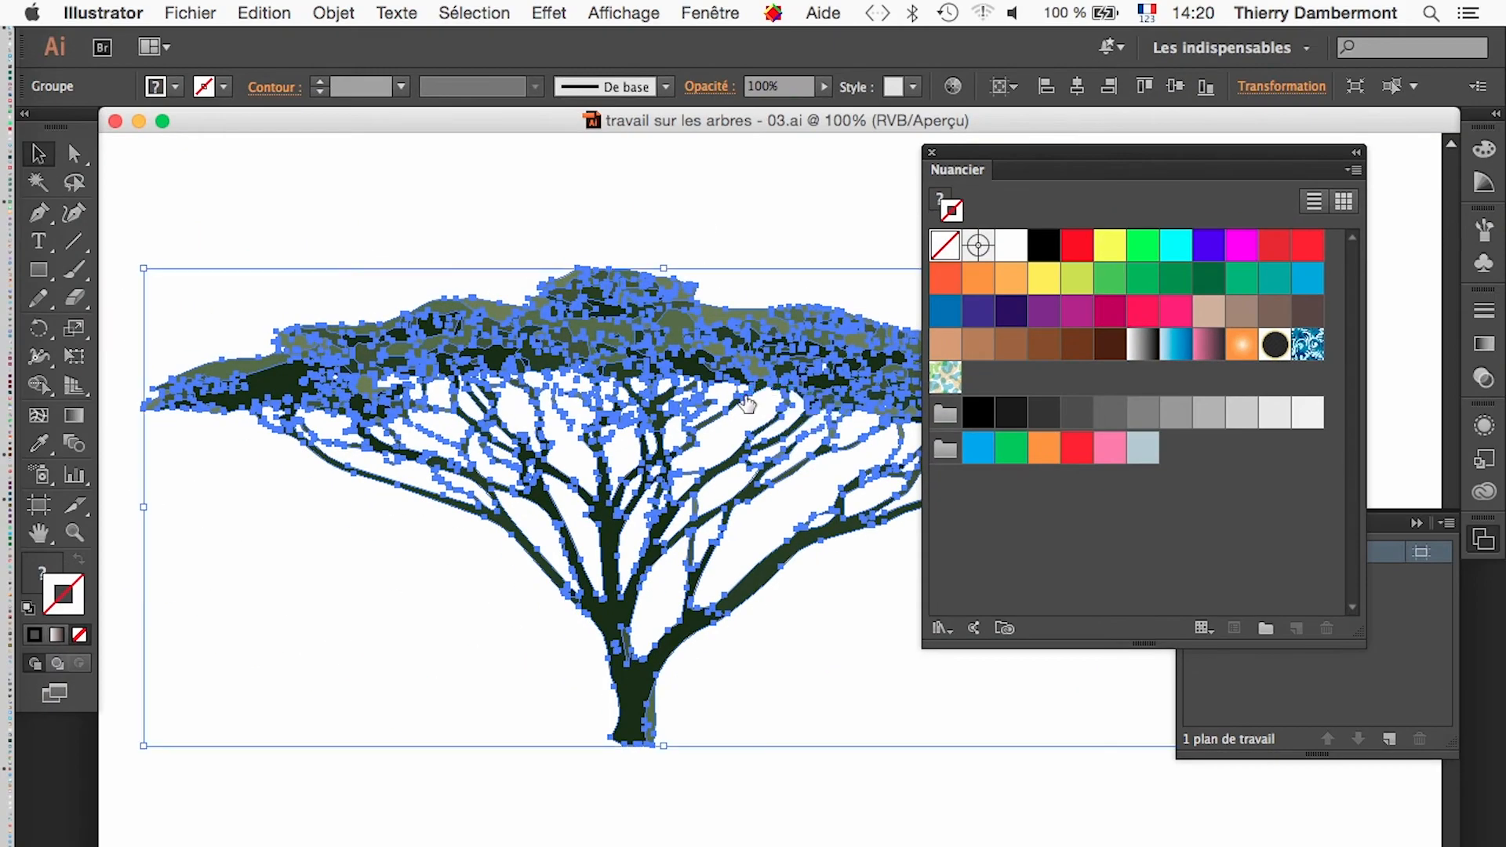
{"action": "left_click", "coordinate": [1351, 173]}
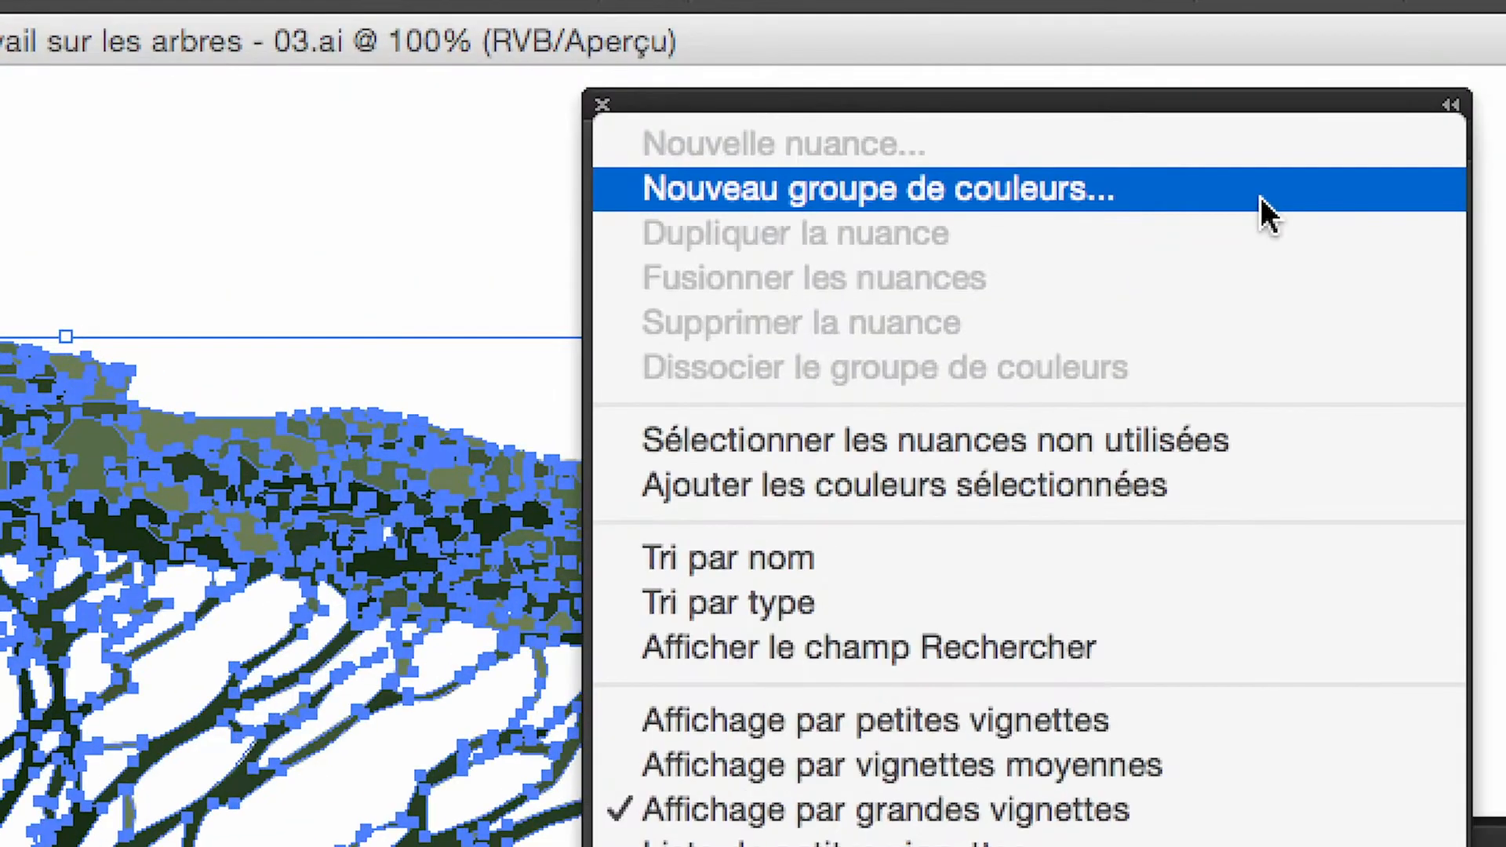
{"action": "left_click", "coordinate": [1261, 197]}
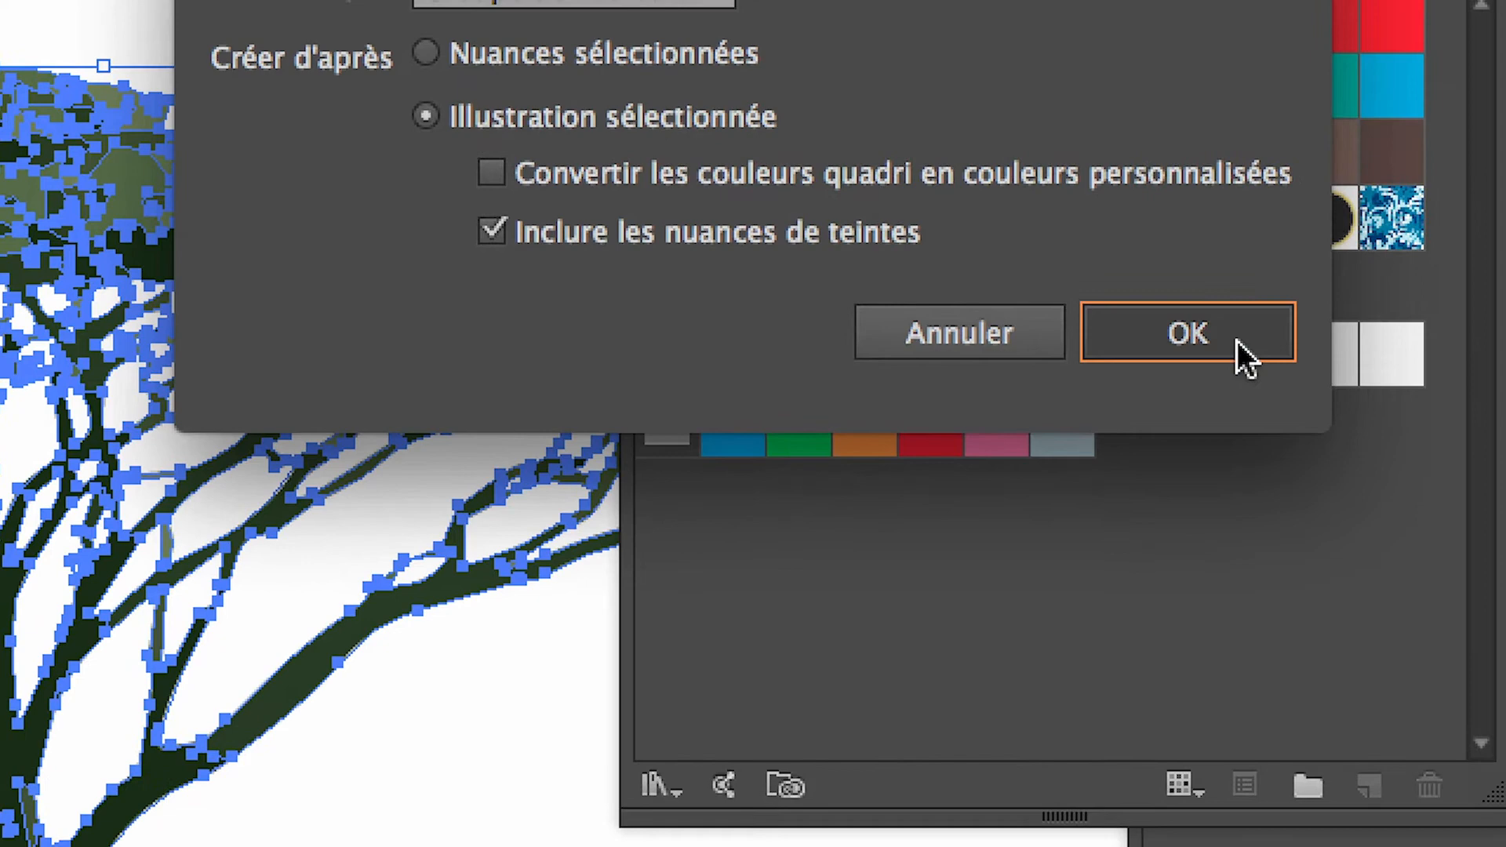
{"action": "left_click", "coordinate": [1494, 469]}
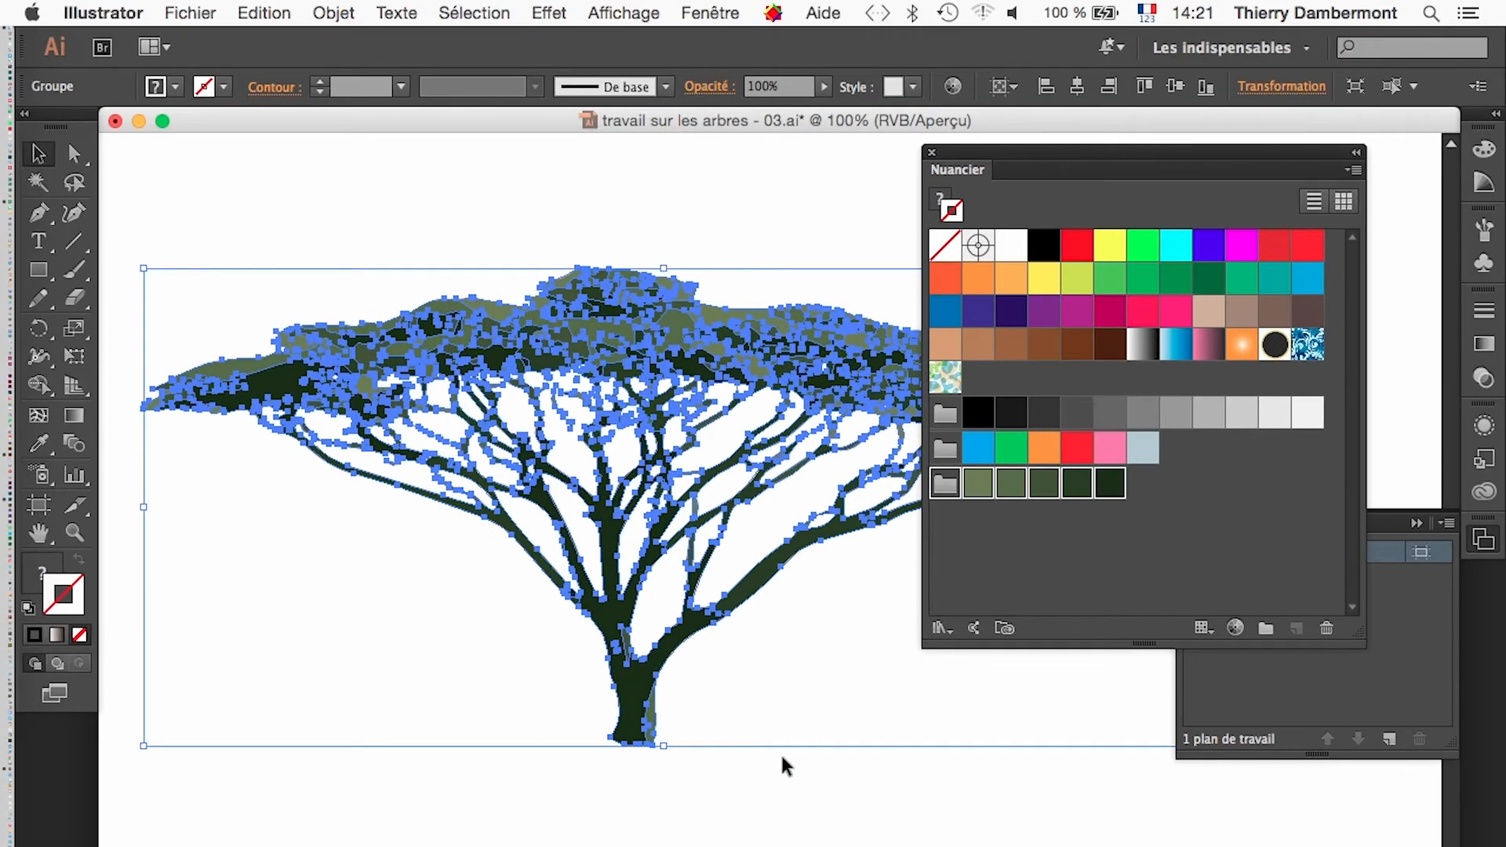
{"action": "left_click", "coordinate": [754, 816]}
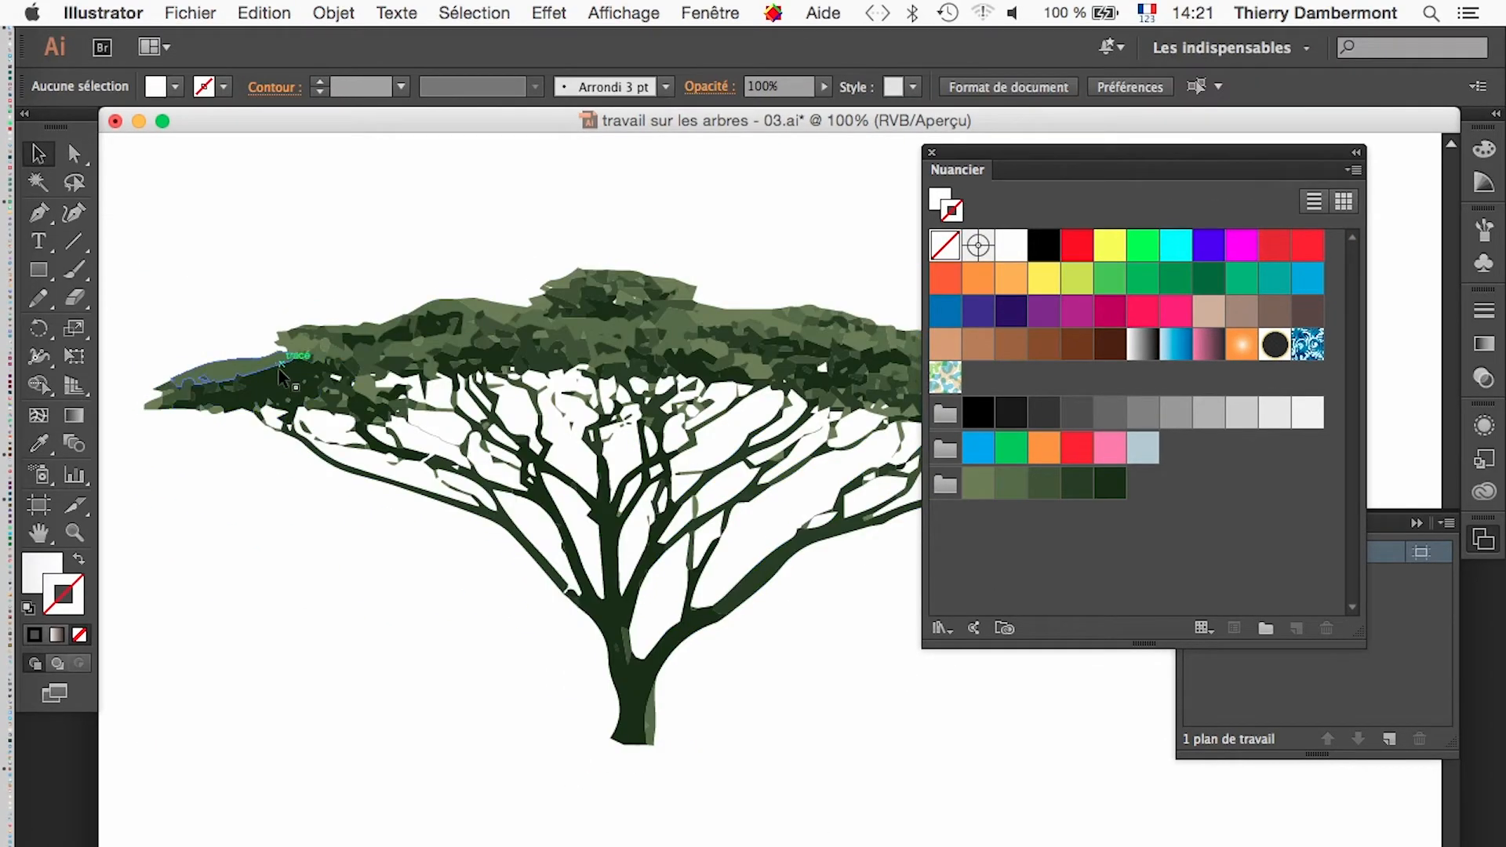
- Reselect the tree group, then move the swatches (Nuancier) away from it and make them taller
{"action": "left_click", "coordinate": [298, 345]}
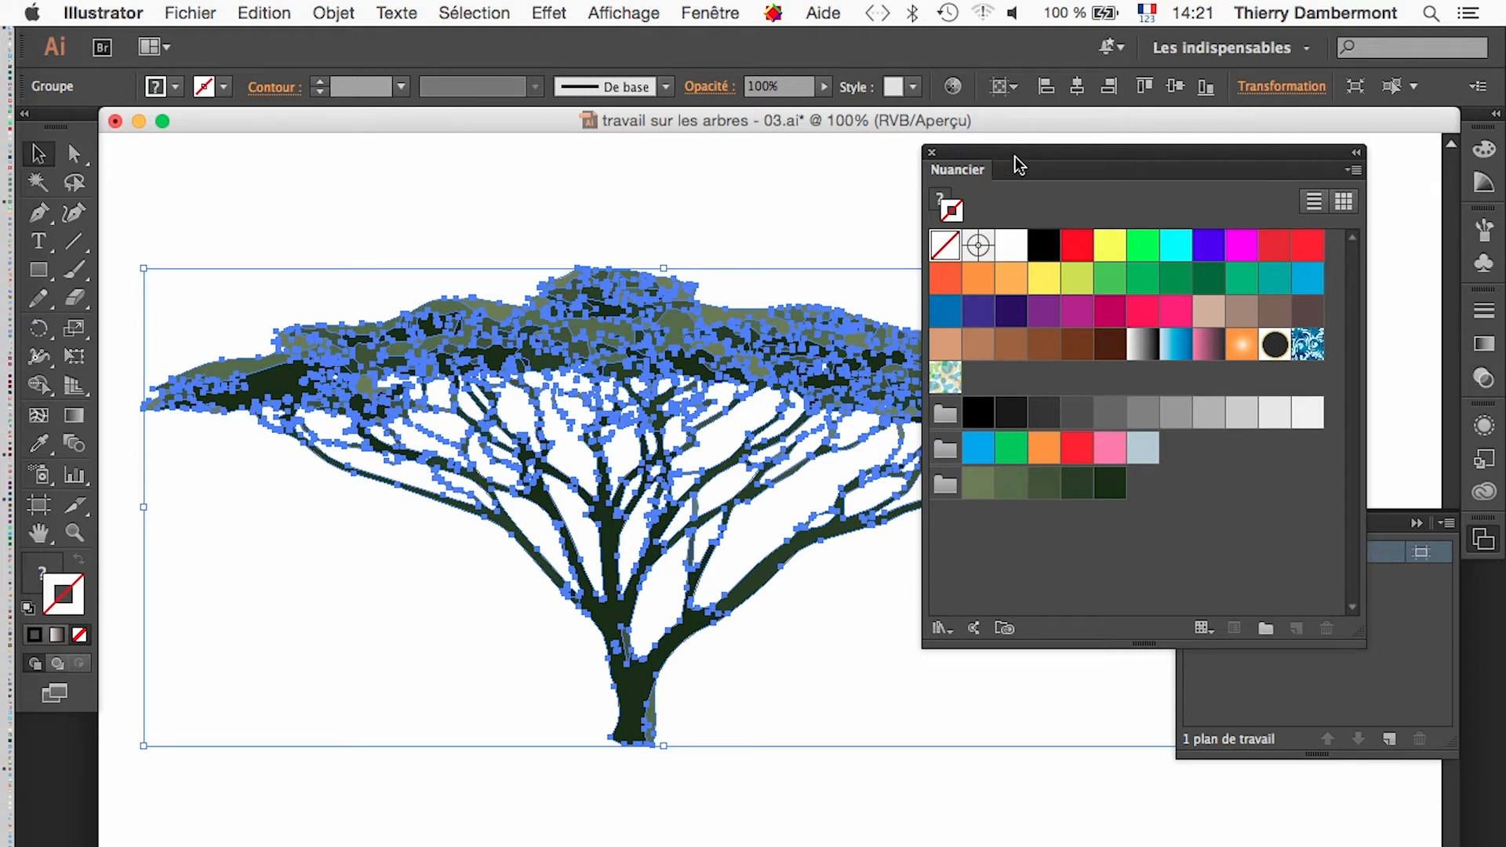
{"action": "left_click_drag", "start_coordinate": [1015, 163], "coordinate": [1092, 141]}
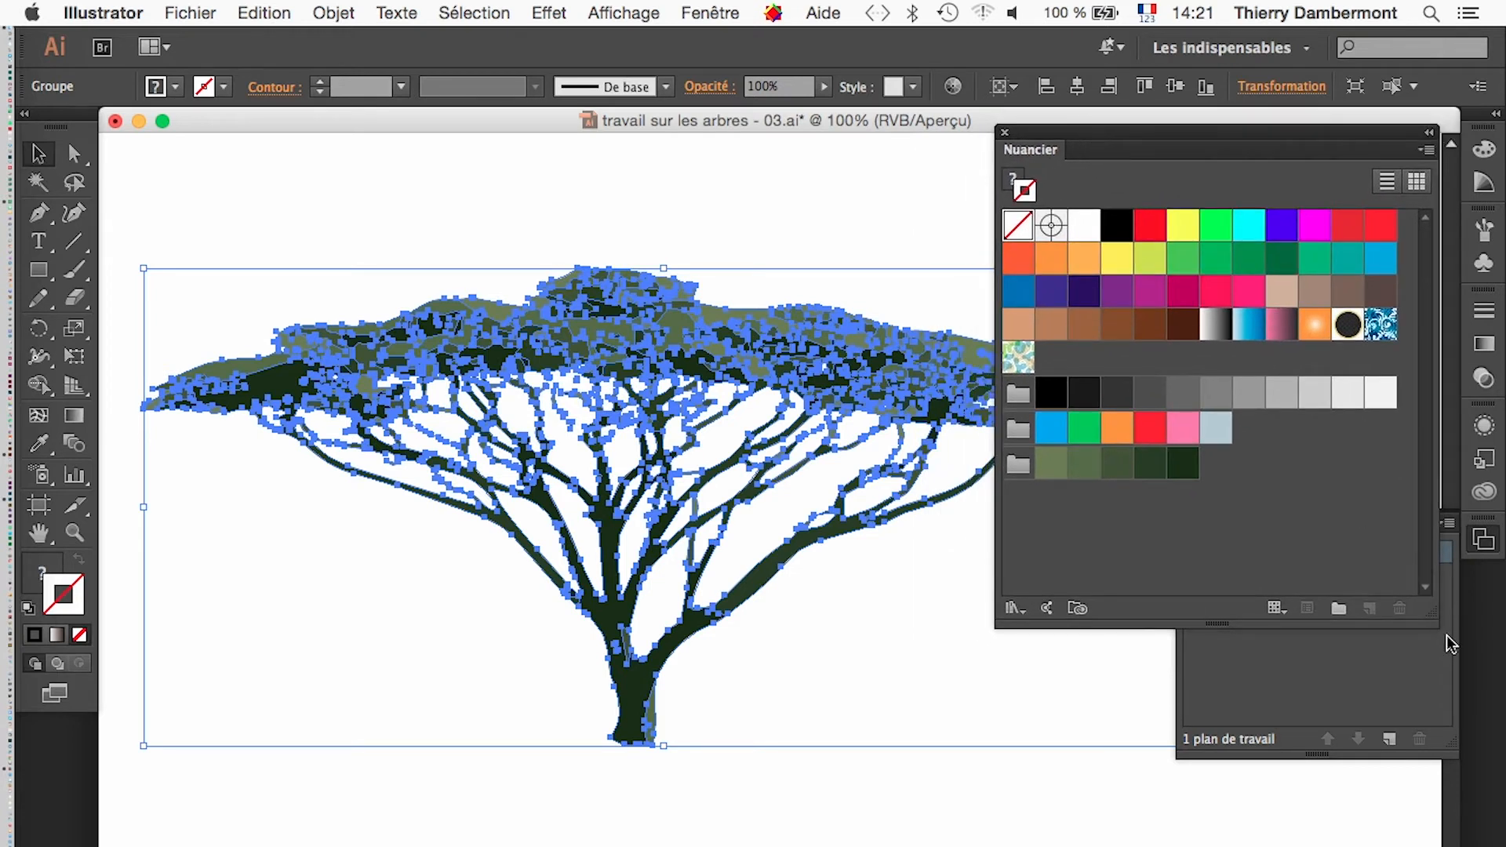
{"action": "left_click_drag", "start_coordinate": [1432, 622], "coordinate": [1380, 712]}
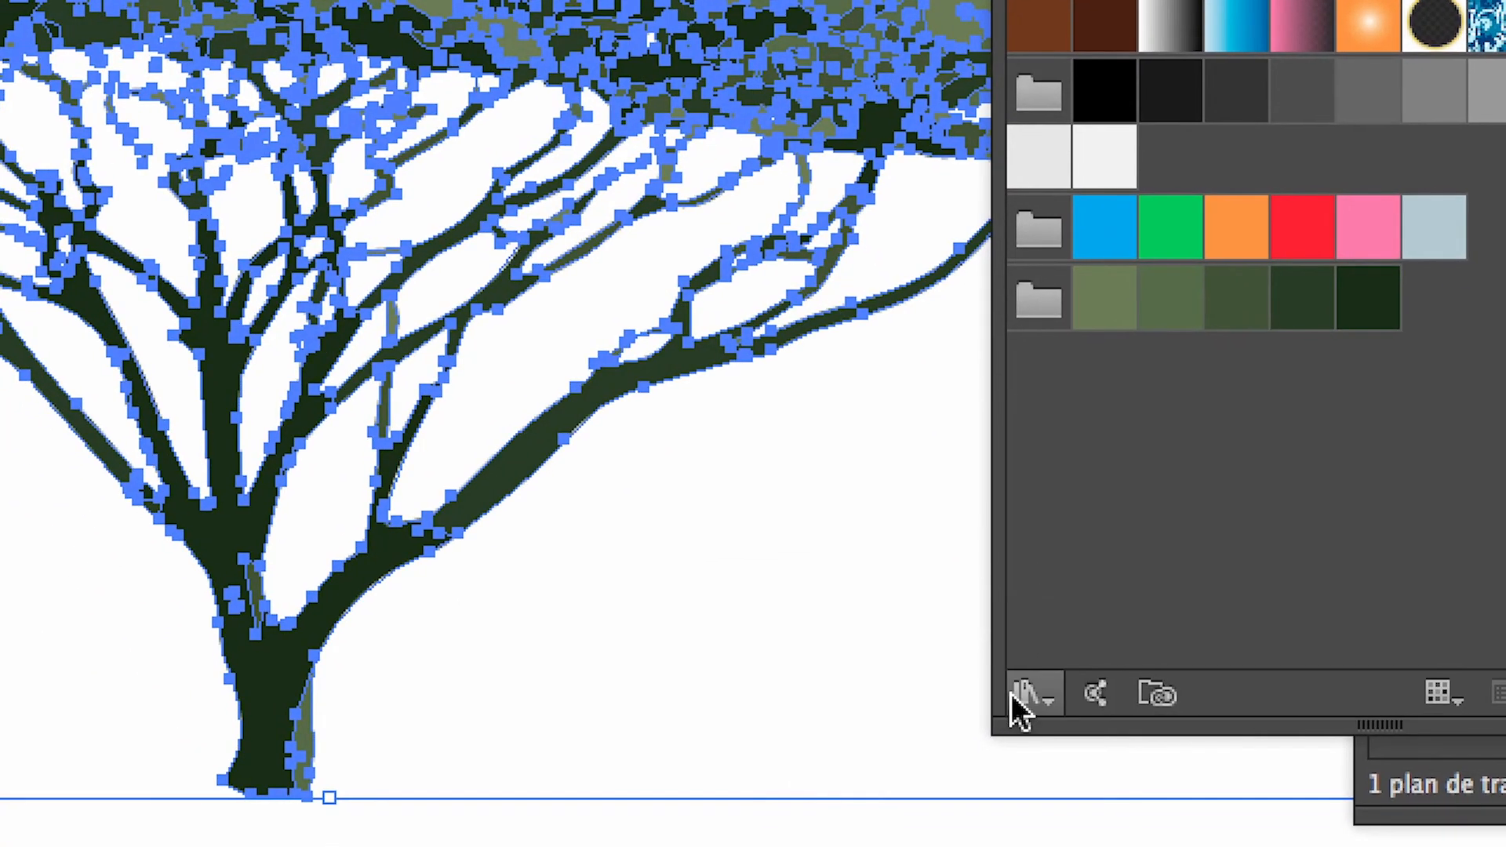
- Open the Festivités swatch library, enlarge it, and add its six-colour group and its five-colour pink-to-green group to the swatches
{"action": "left_click", "coordinate": [1015, 693]}
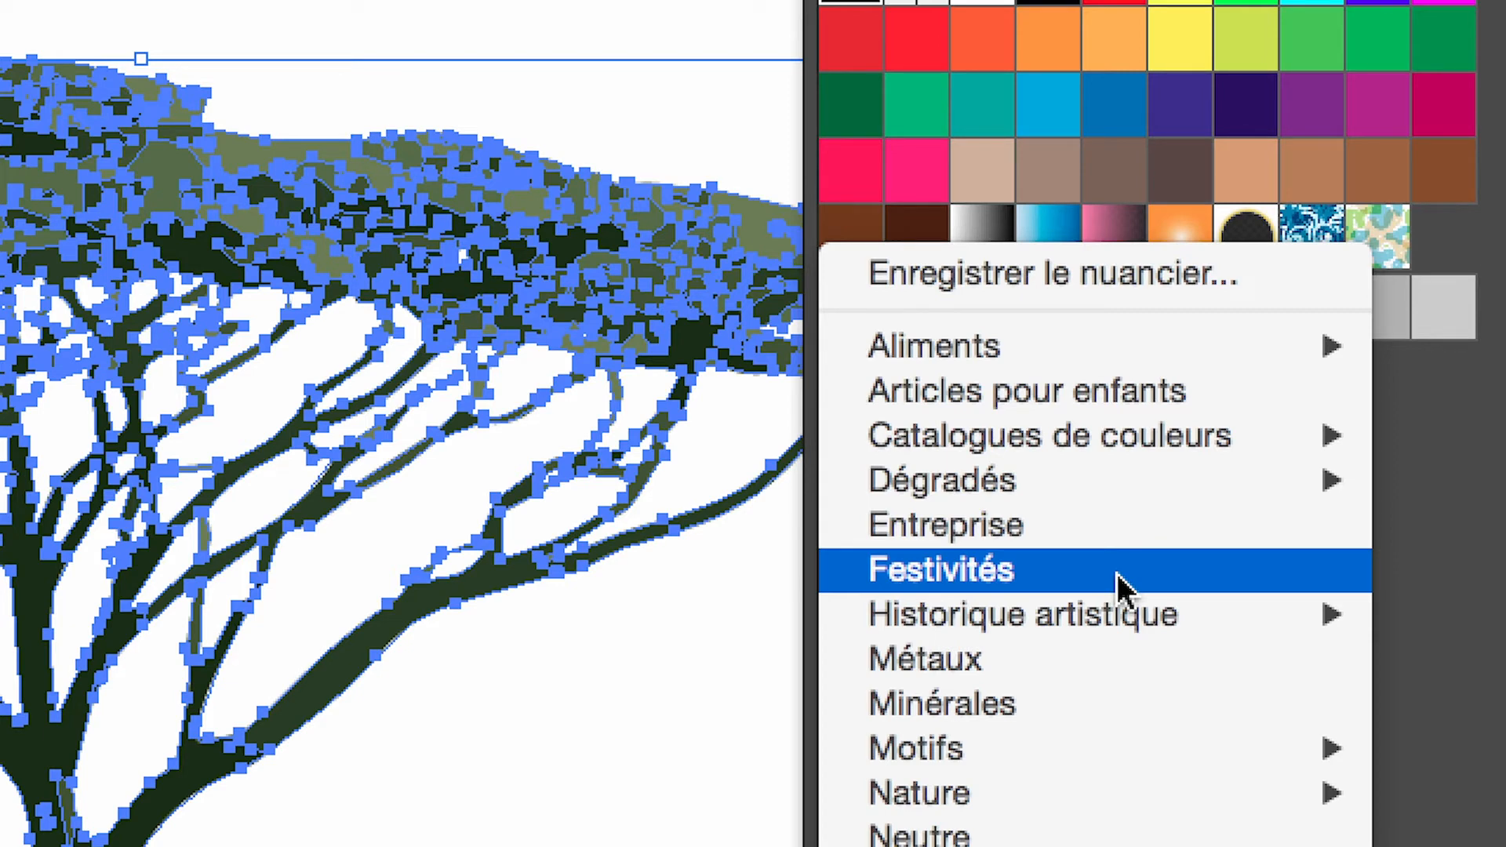
{"action": "left_click", "coordinate": [1117, 575]}
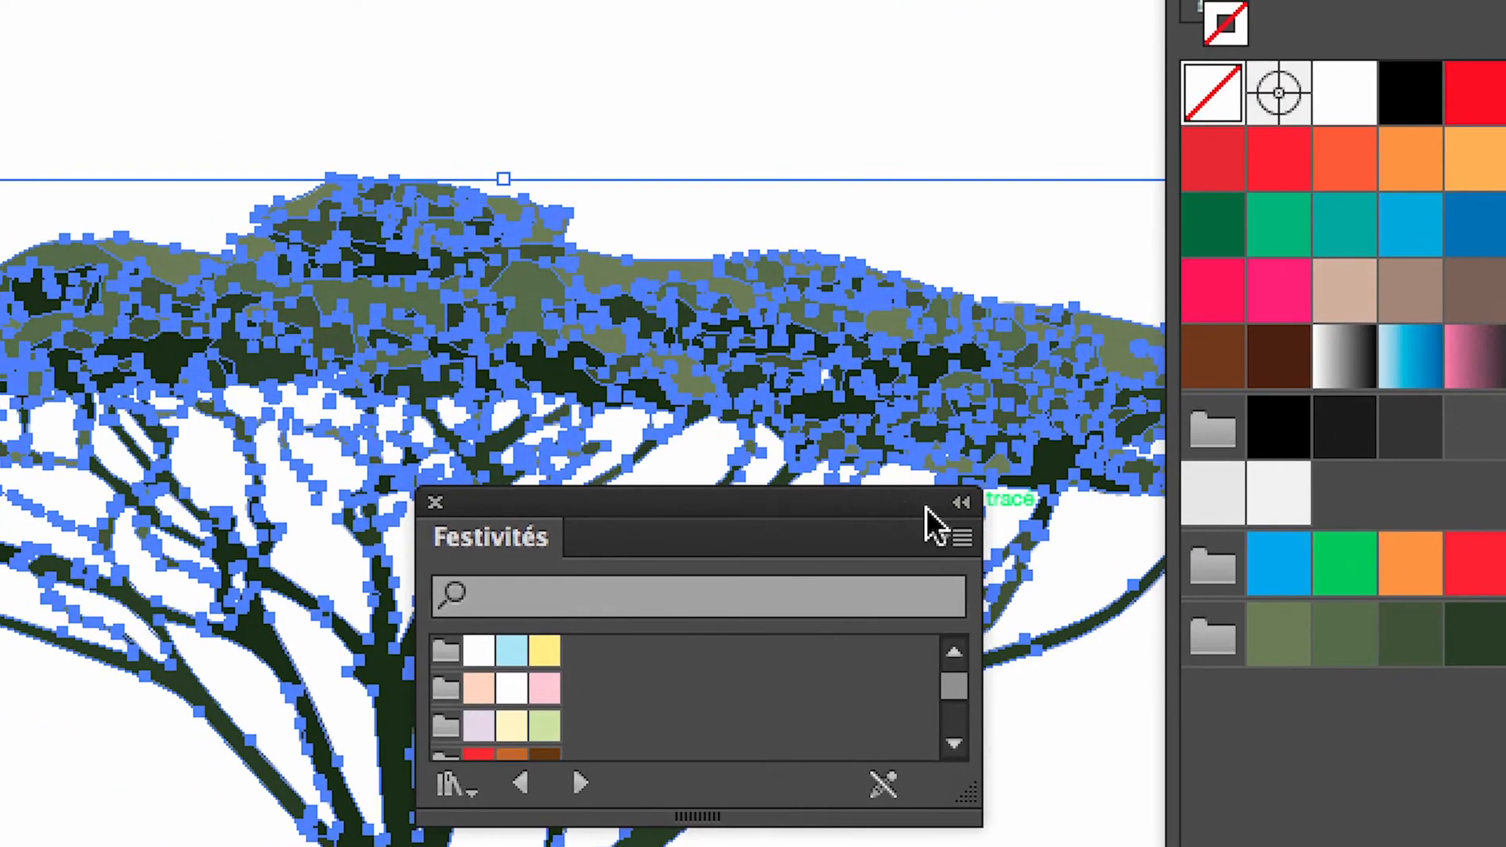
{"action": "left_click_drag", "start_coordinate": [896, 499], "coordinate": [900, 154]}
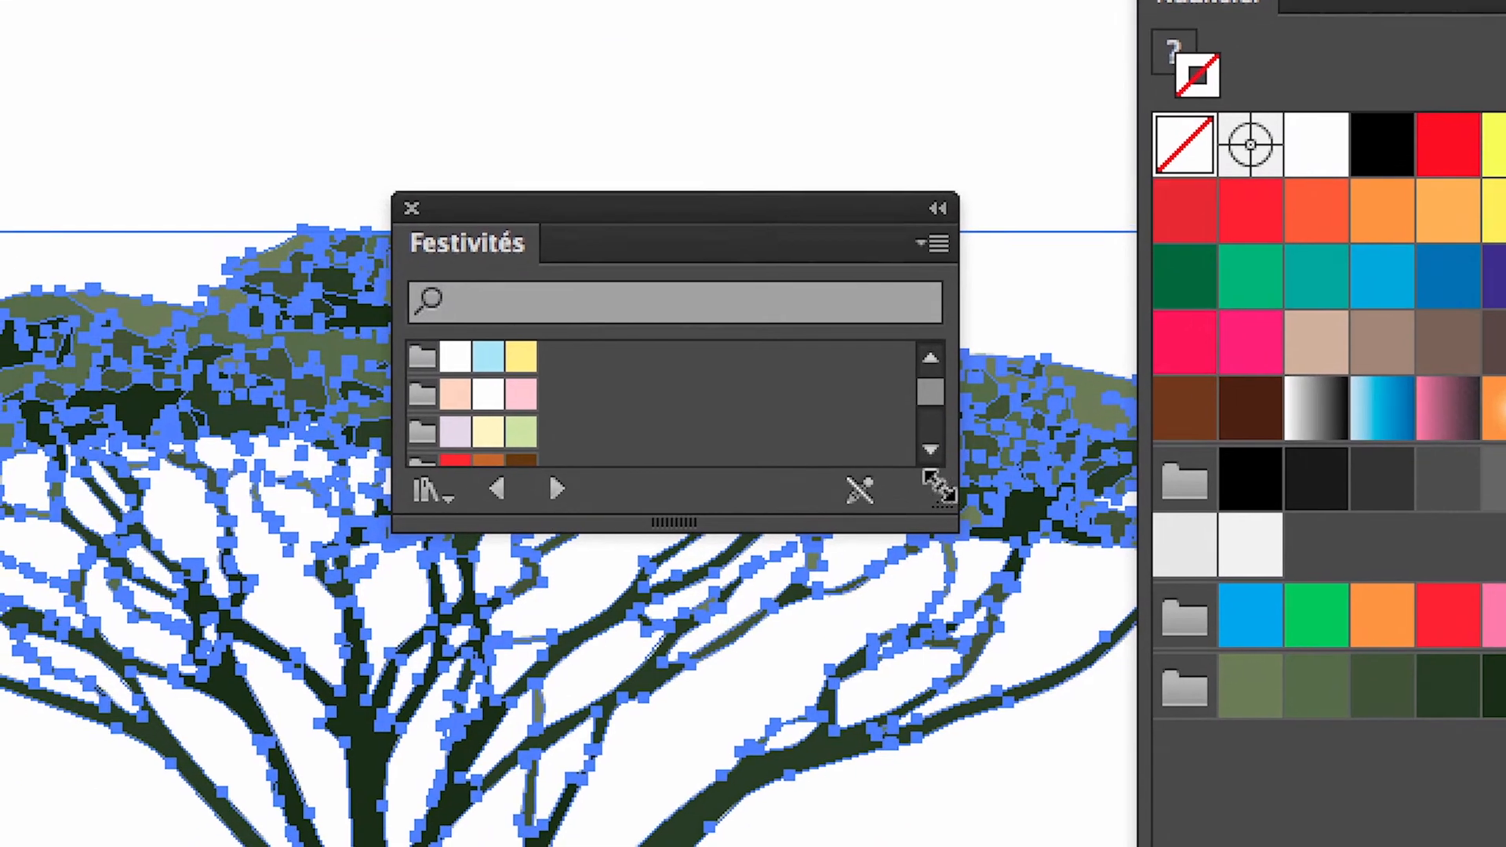
{"action": "left_click_drag", "start_coordinate": [969, 442], "coordinate": [977, 596]}
{"action": "left_click_drag", "start_coordinate": [938, 540], "coordinate": [964, 846]}
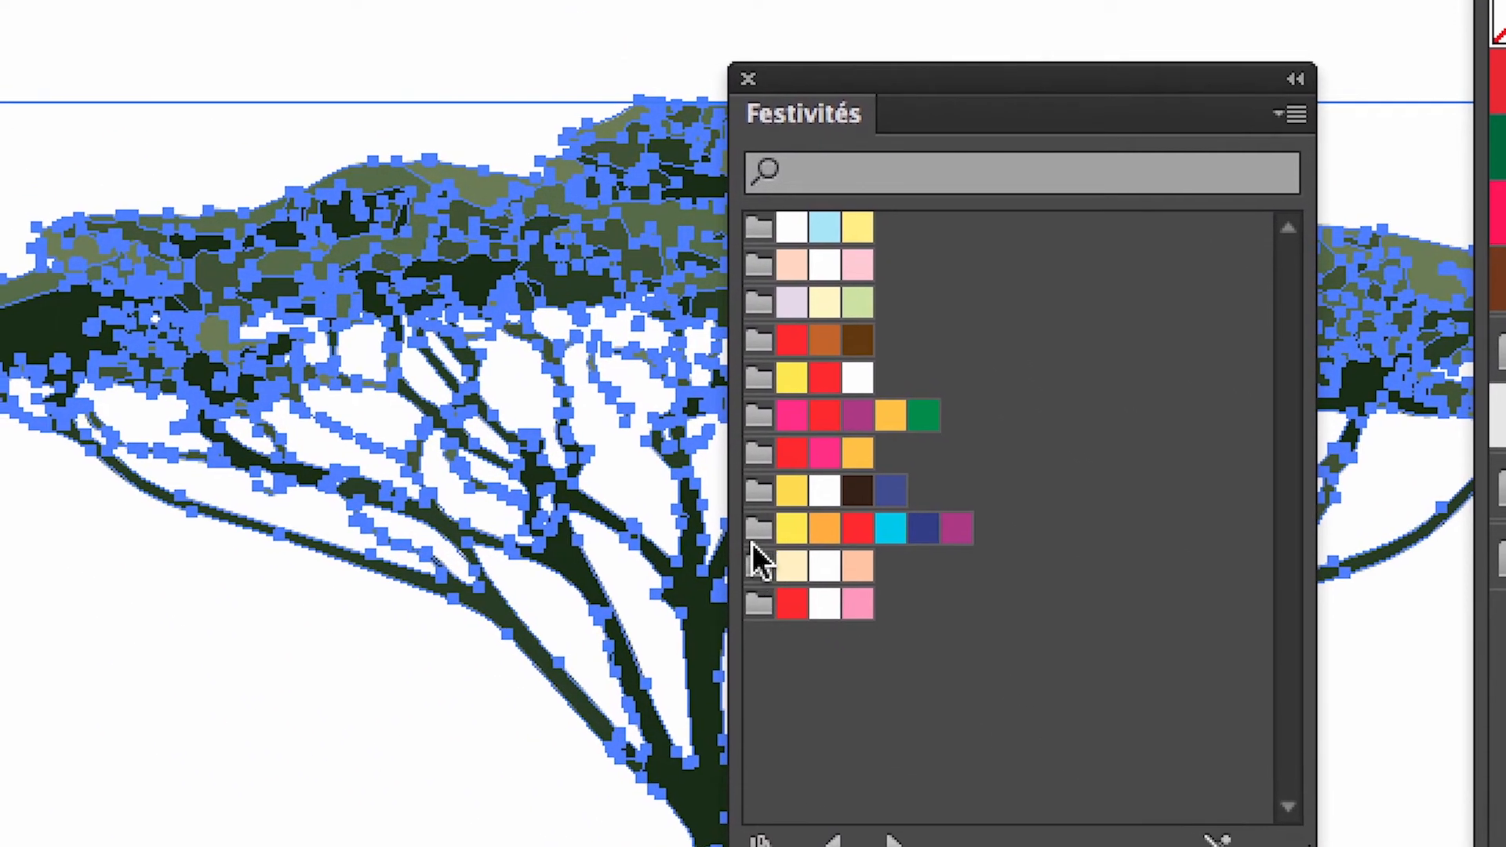
{"action": "left_click", "coordinate": [757, 537]}
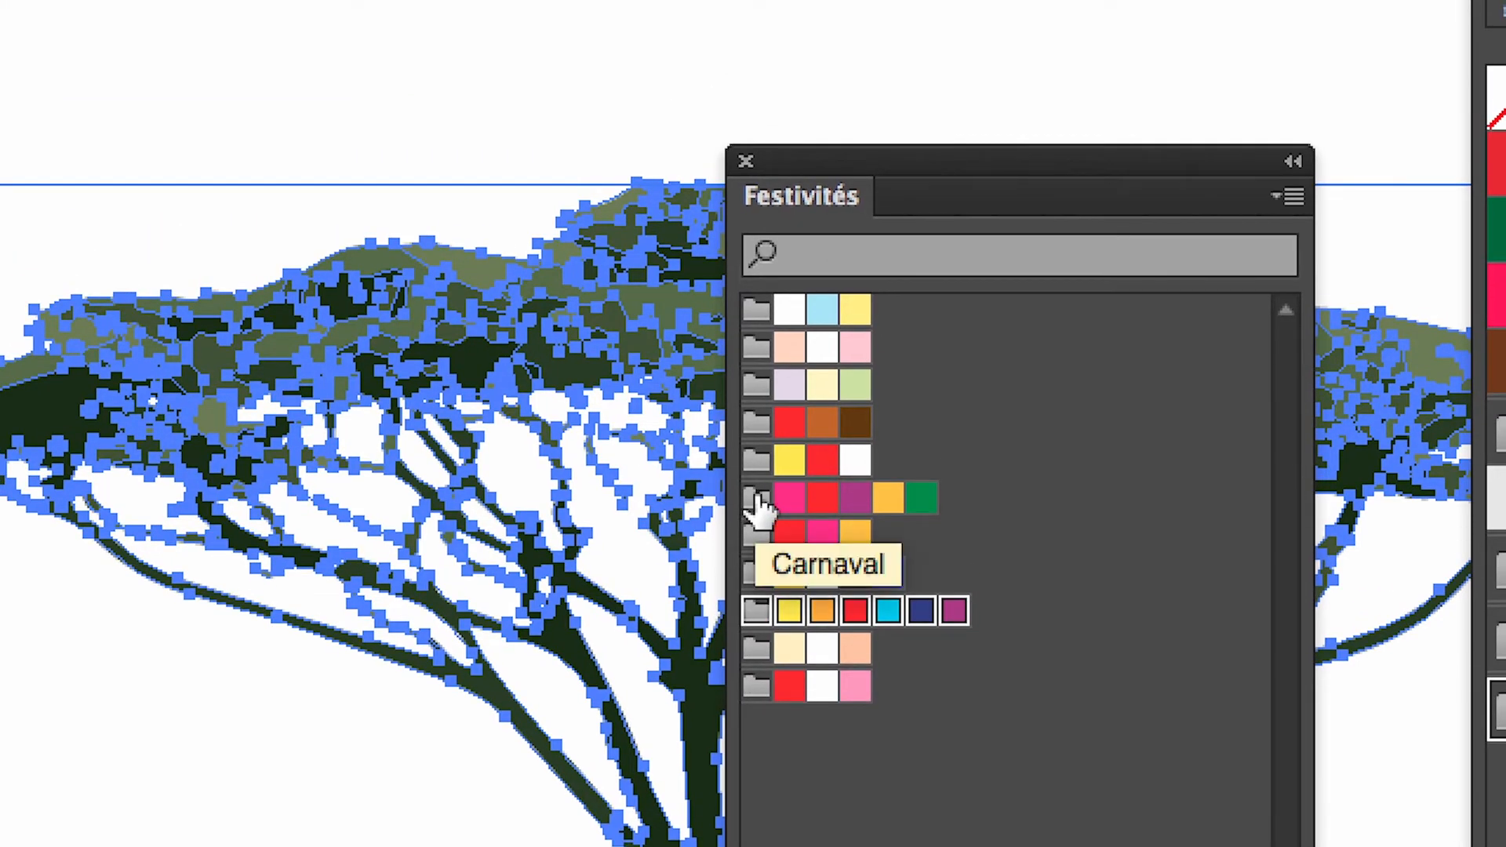
{"action": "left_click", "coordinate": [759, 502]}
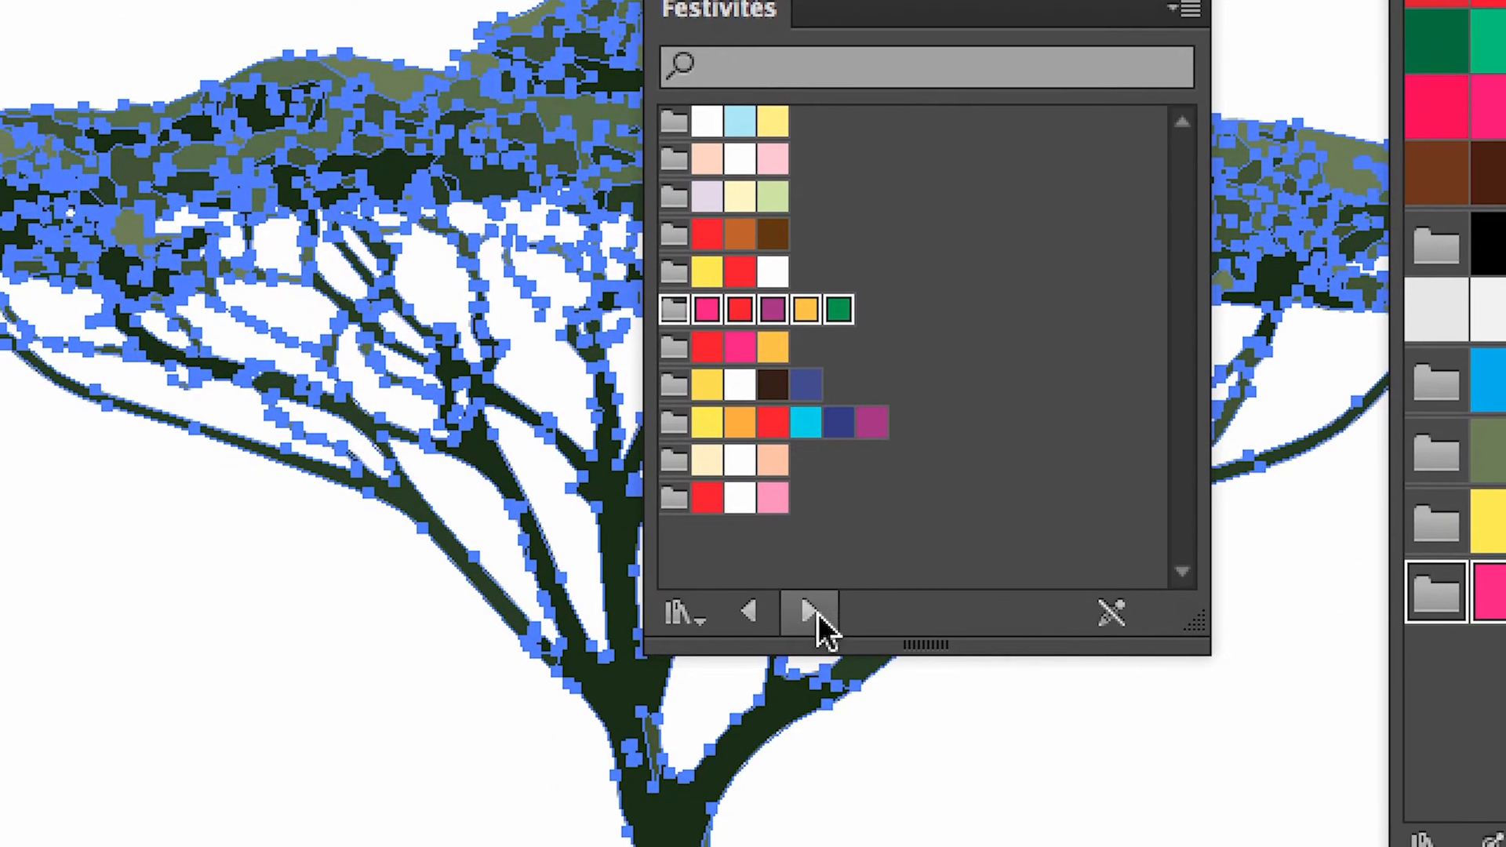
- Browse the neighbouring swatch libraries backwards and forwards, including Affiche russe, Entreprise, Vignettes, Antique and Impressionisme
{"action": "left_click", "coordinate": [817, 613]}
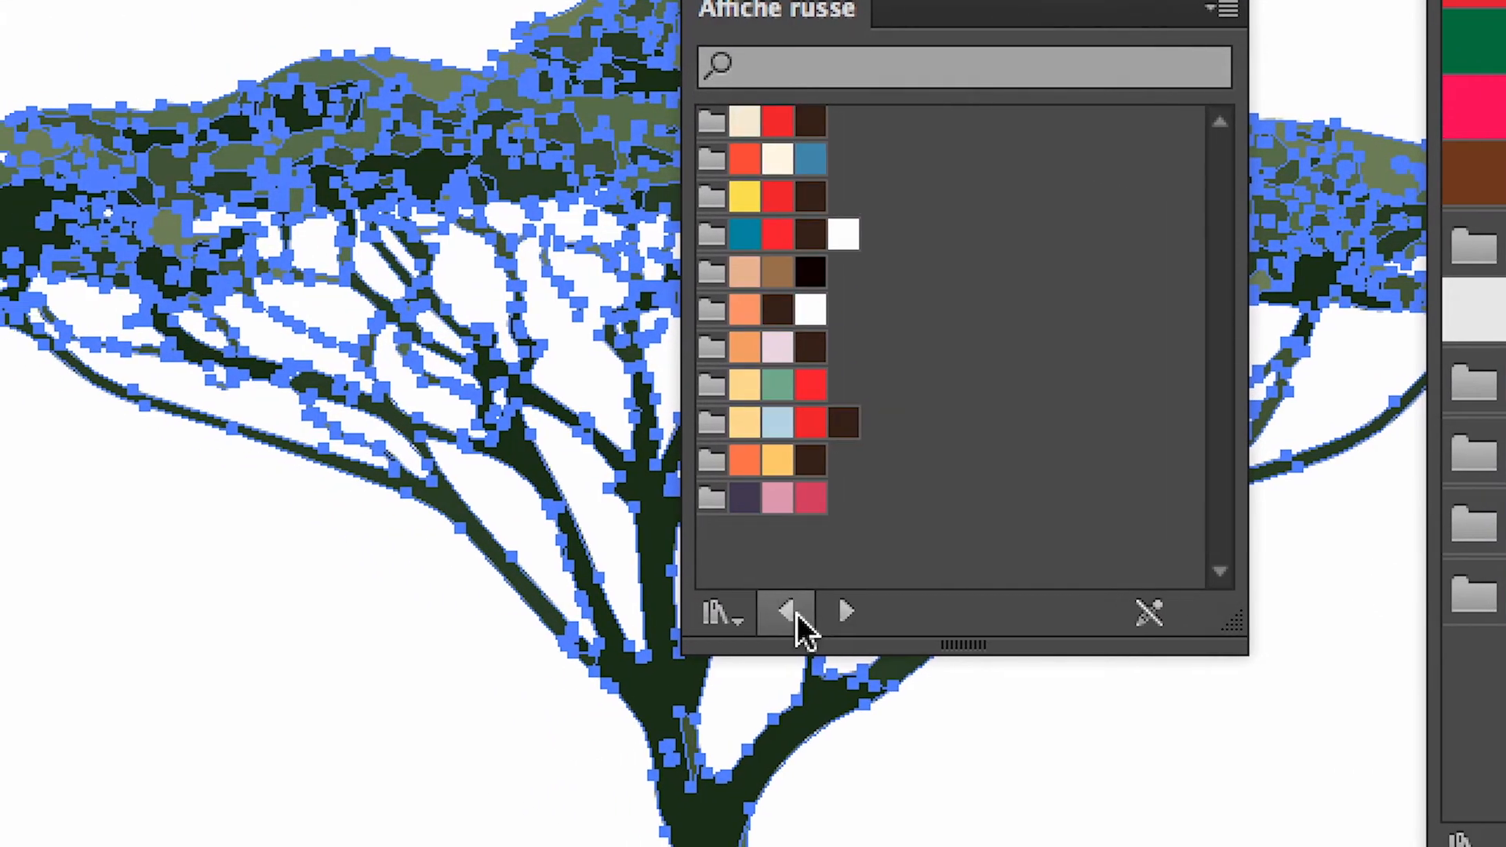
{"action": "left_click", "coordinate": [754, 613]}
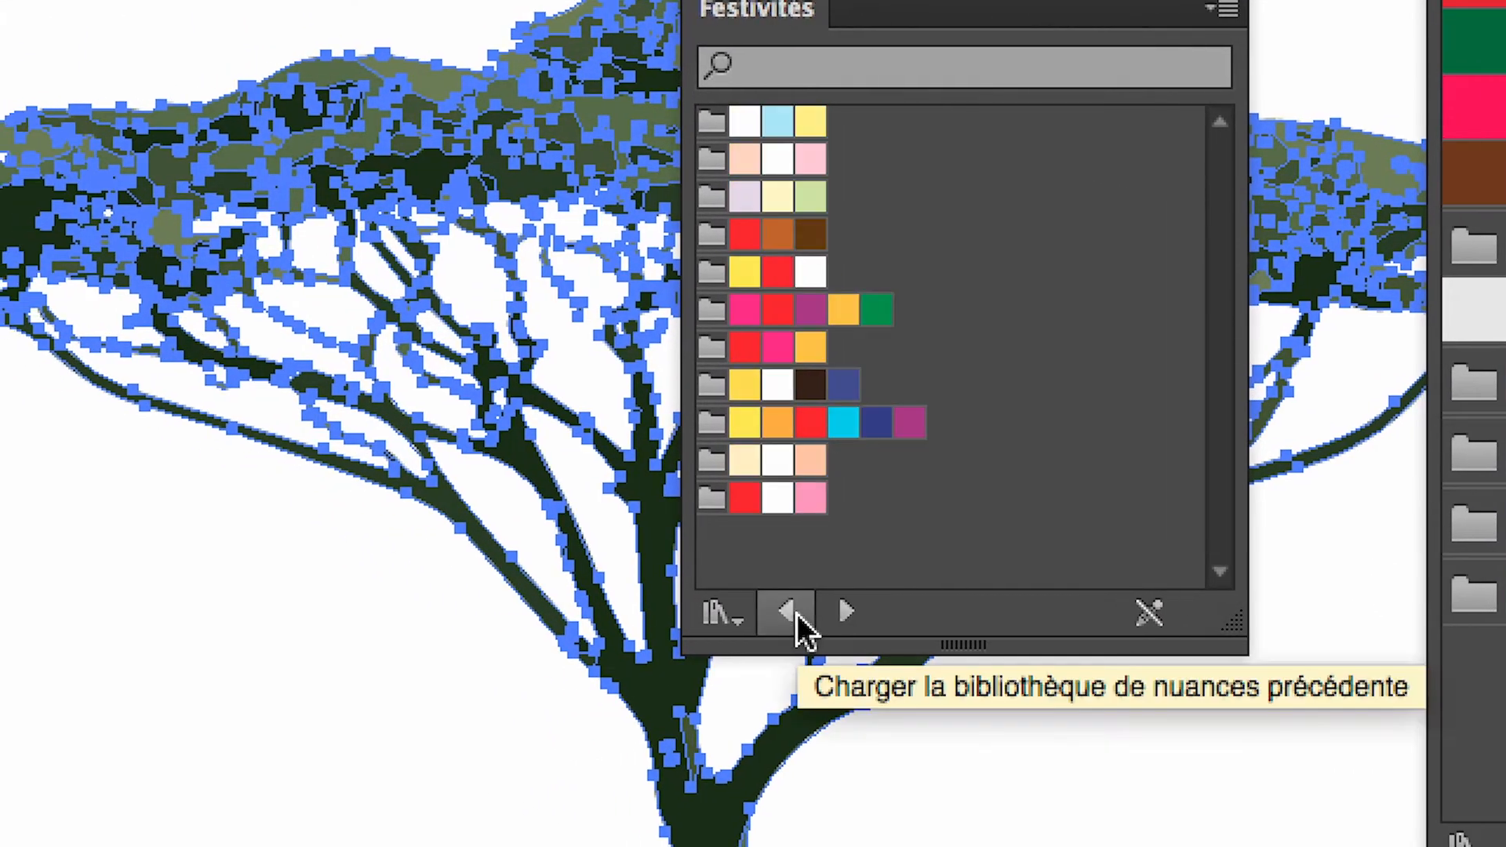
{"action": "left_click", "coordinate": [797, 613]}
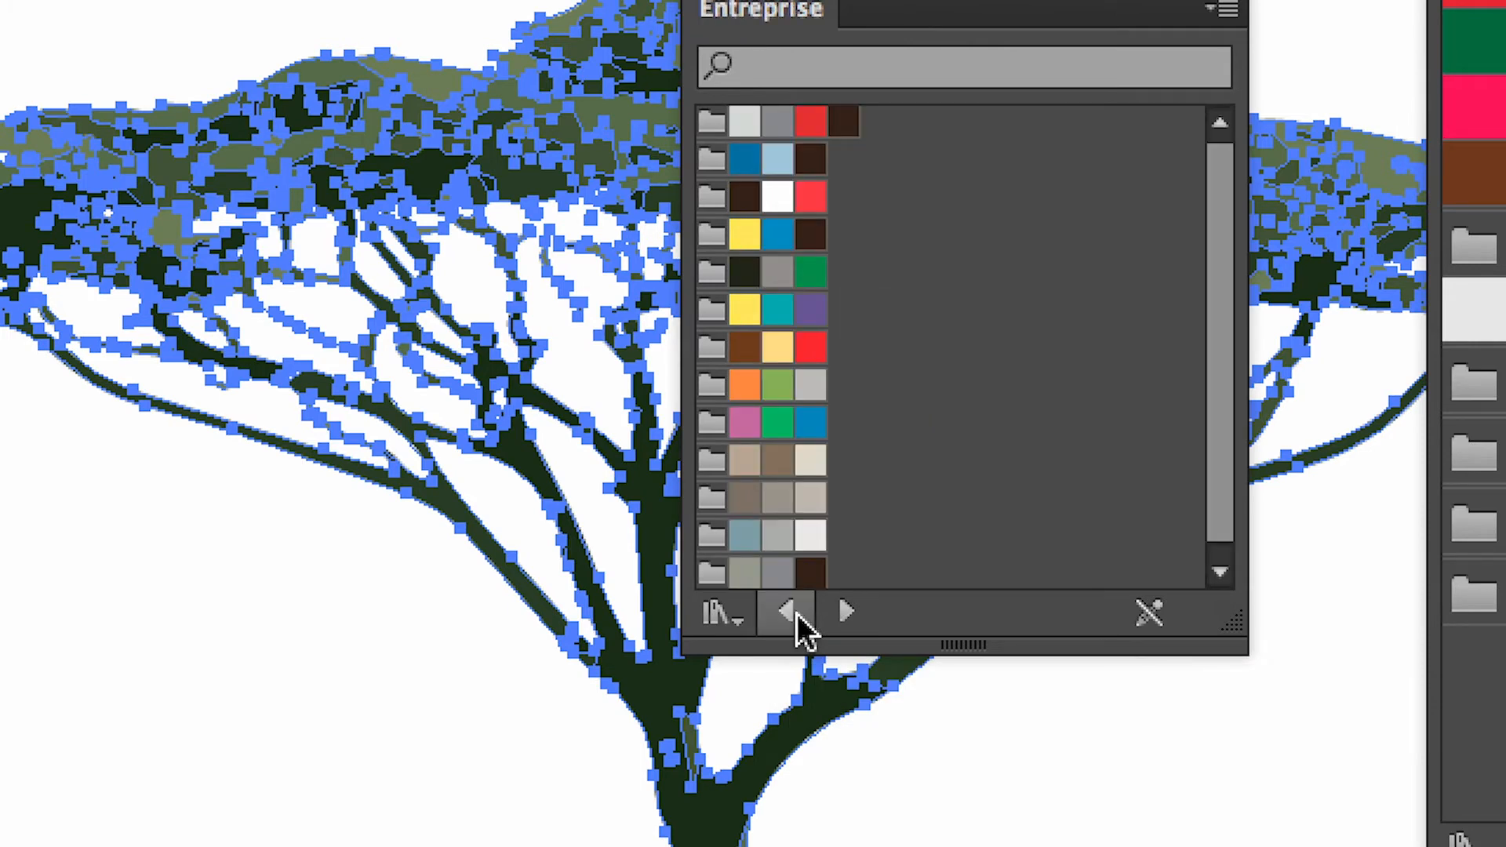
{"action": "left_click", "coordinate": [797, 613]}
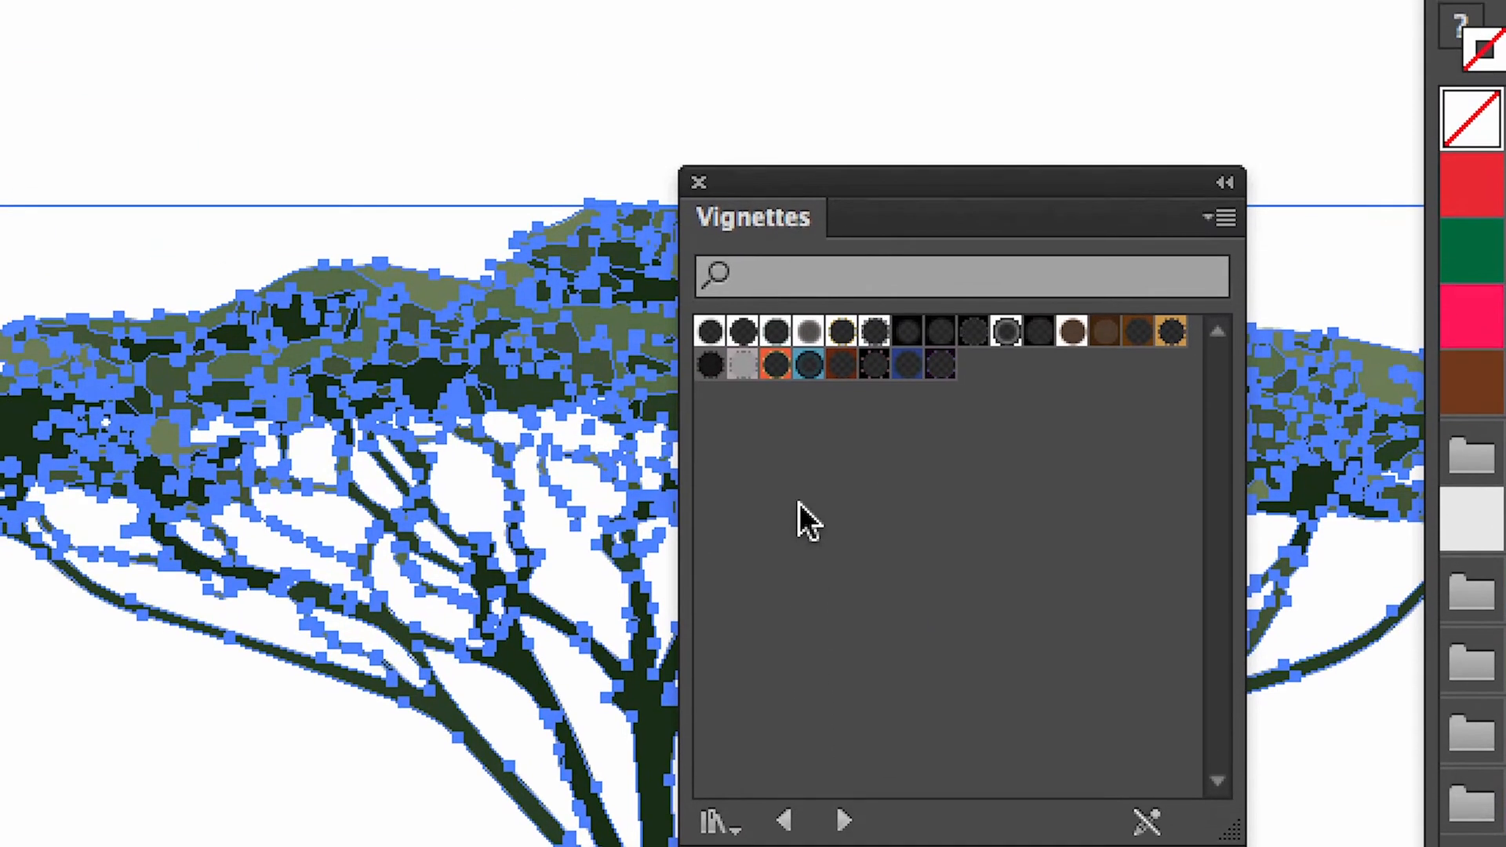
{"action": "left_click", "coordinate": [834, 821]}
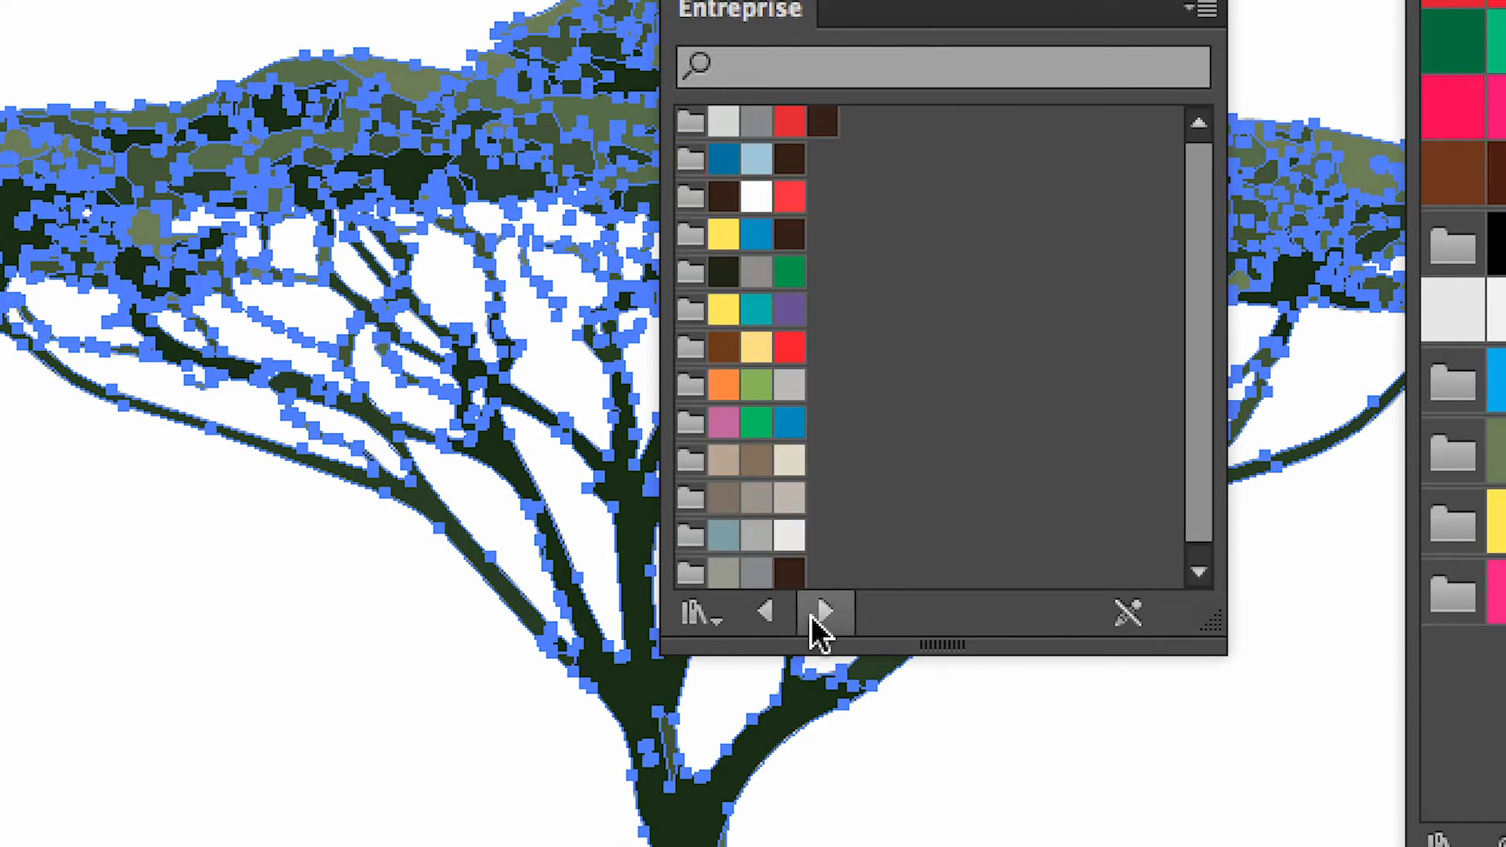
{"action": "left_click", "coordinate": [811, 615]}
{"action": "left_click", "coordinate": [811, 615]}
{"action": "left_click", "coordinate": [811, 616]}
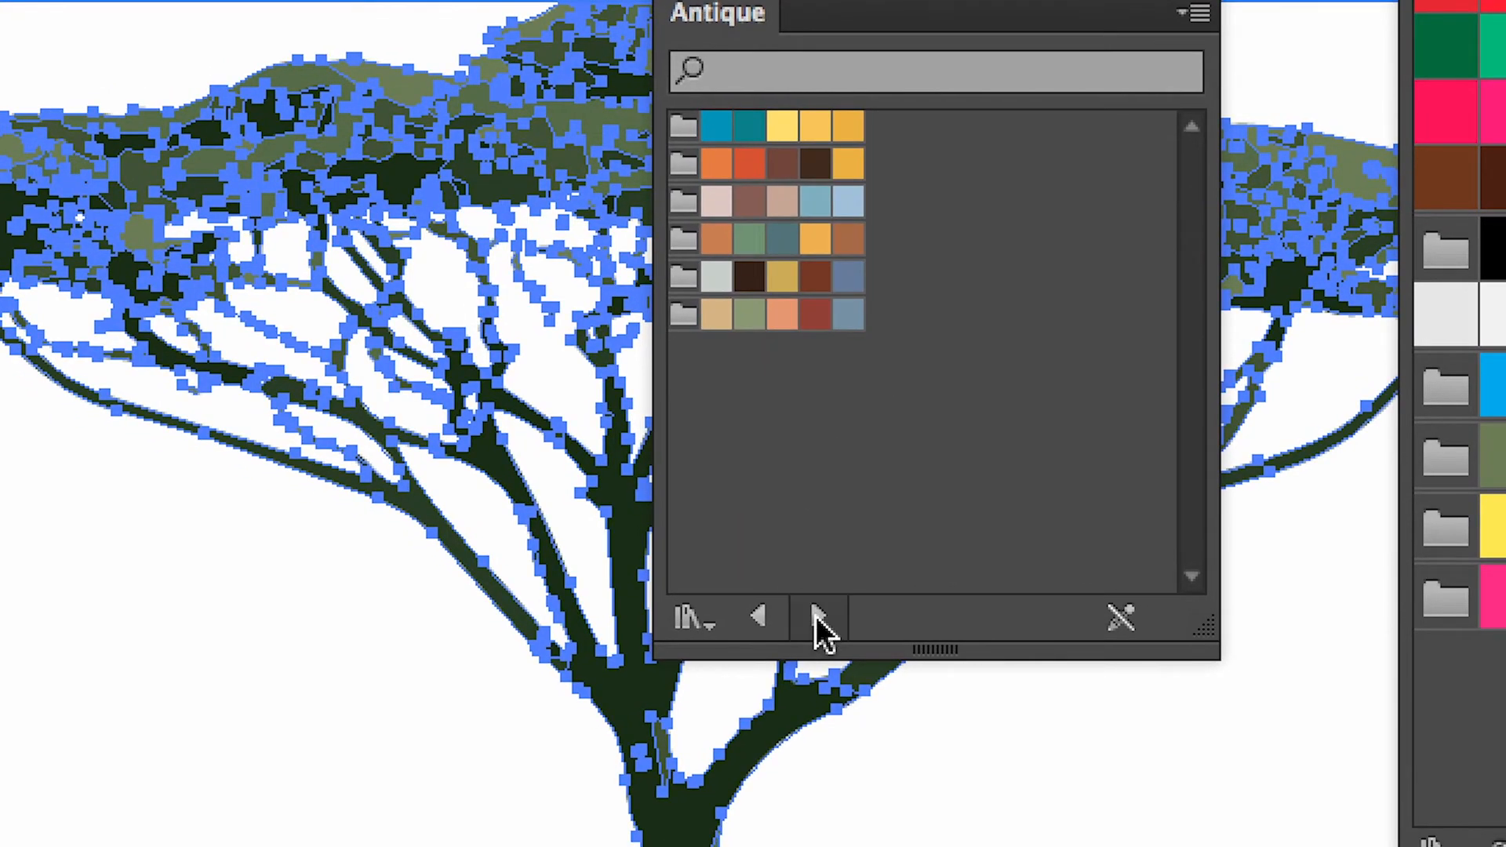
{"action": "left_click", "coordinate": [815, 615]}
{"action": "left_click", "coordinate": [816, 615]}
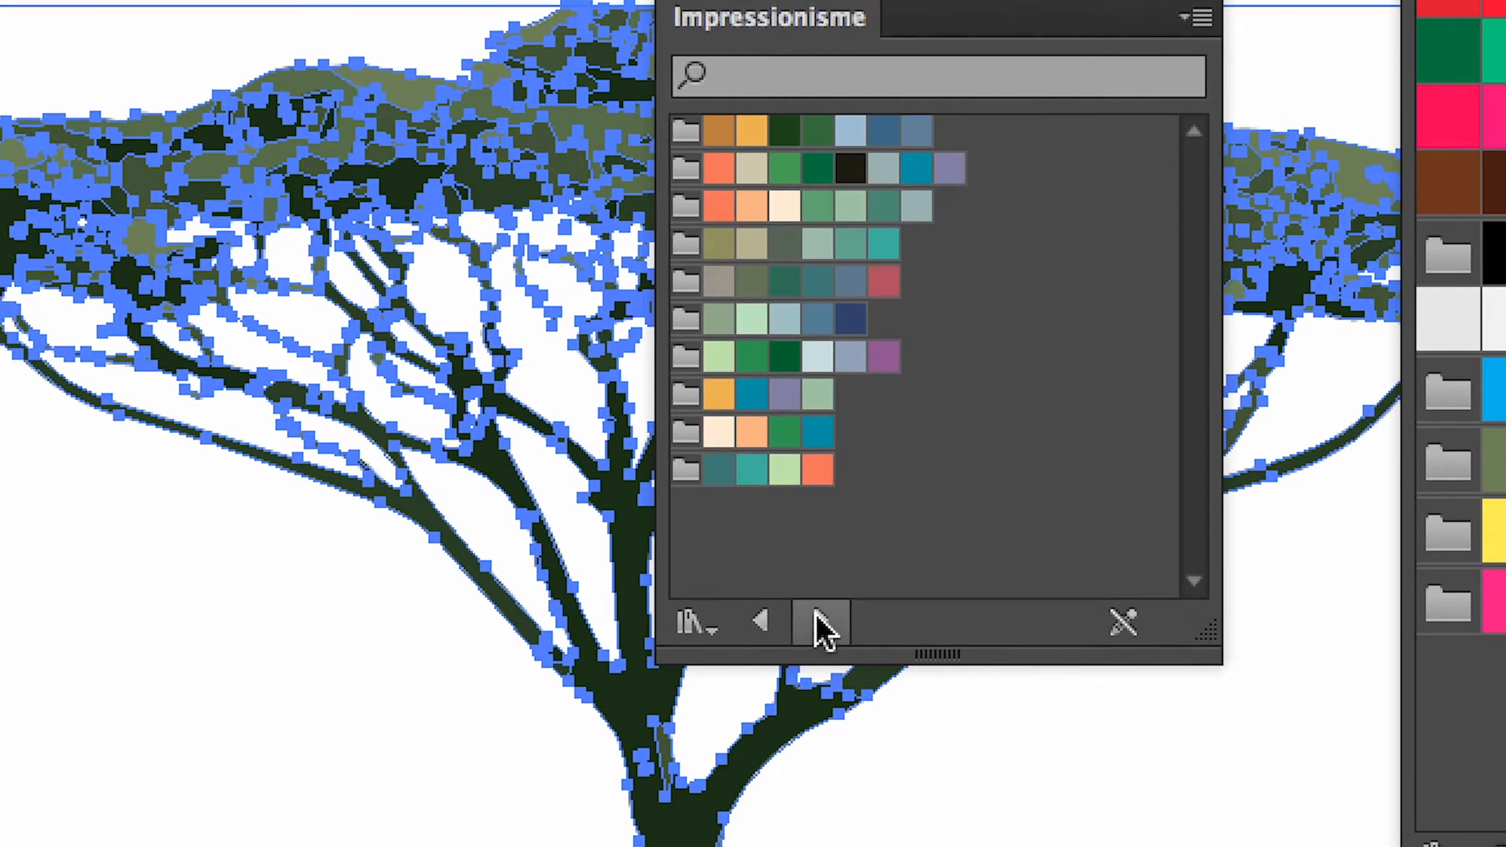
- Add the green, orange, pink, blue and red Moyen Age group and the yellow, blue, pink and red Pop Art group
{"action": "left_click", "coordinate": [815, 615]}
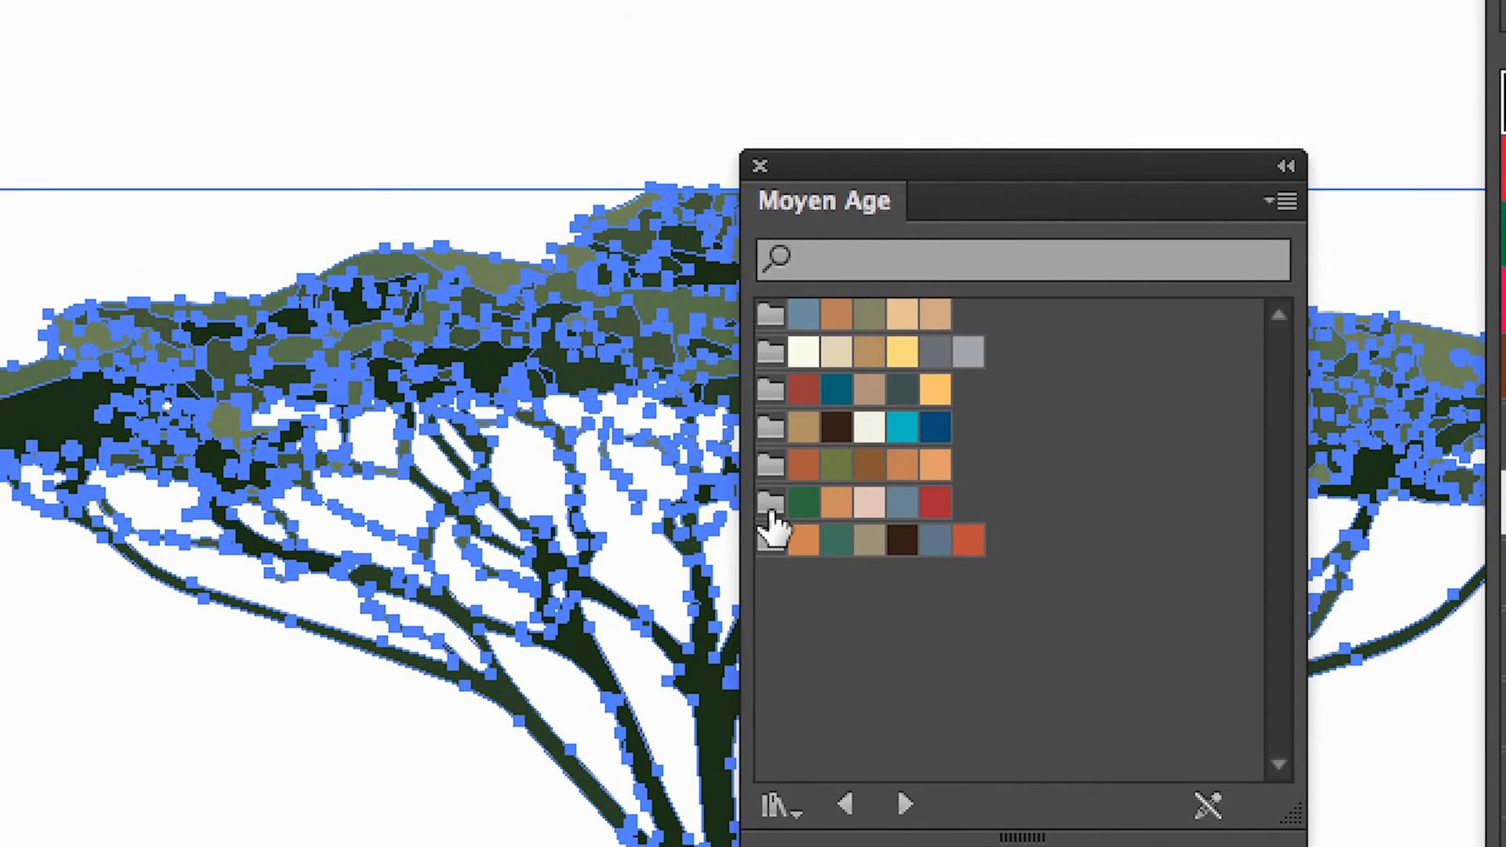
{"action": "left_click", "coordinate": [683, 320]}
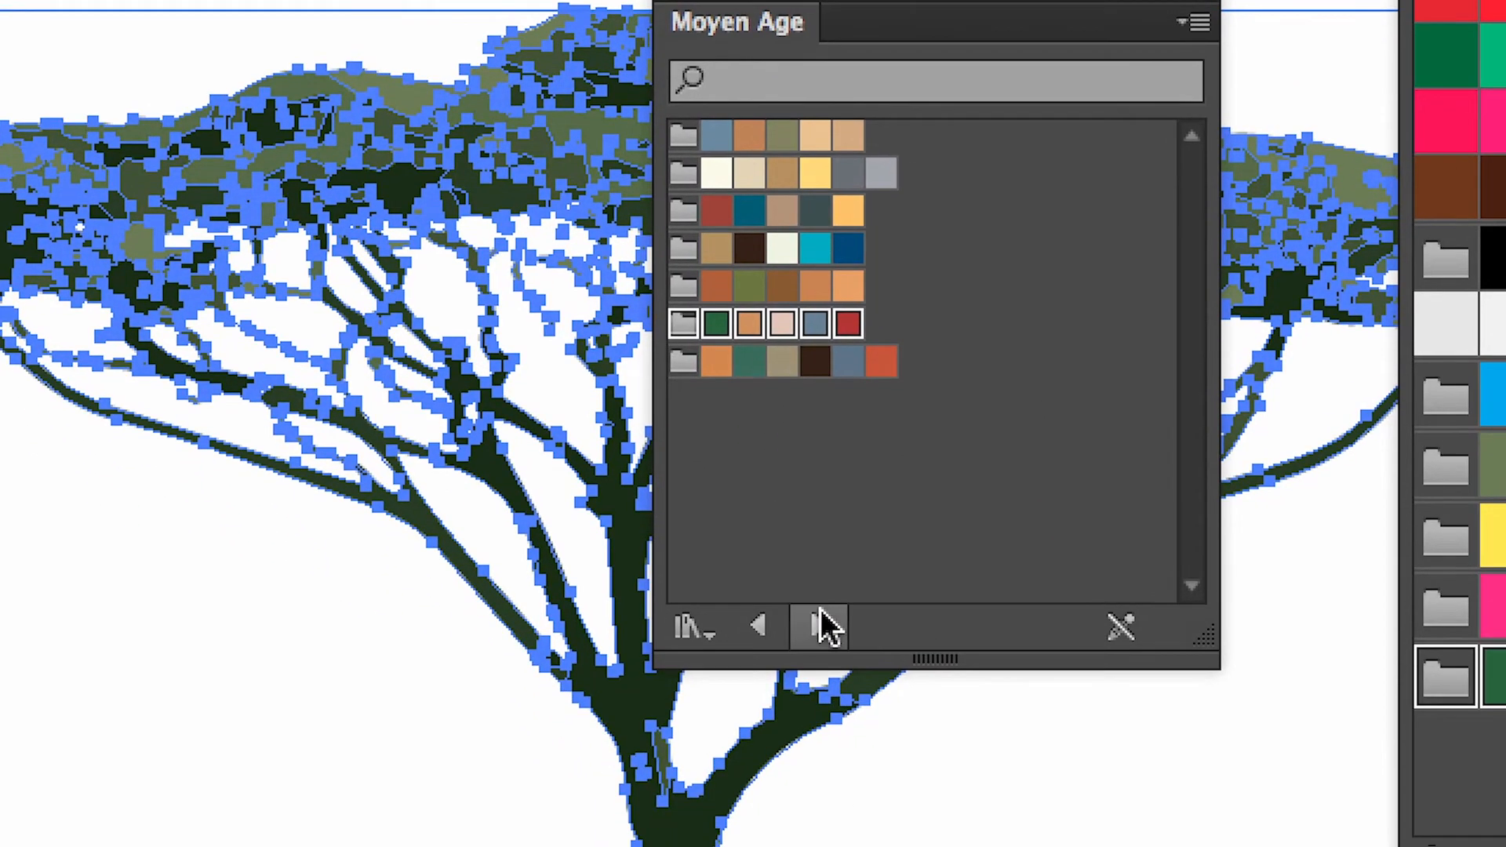
{"action": "left_click", "coordinate": [820, 625]}
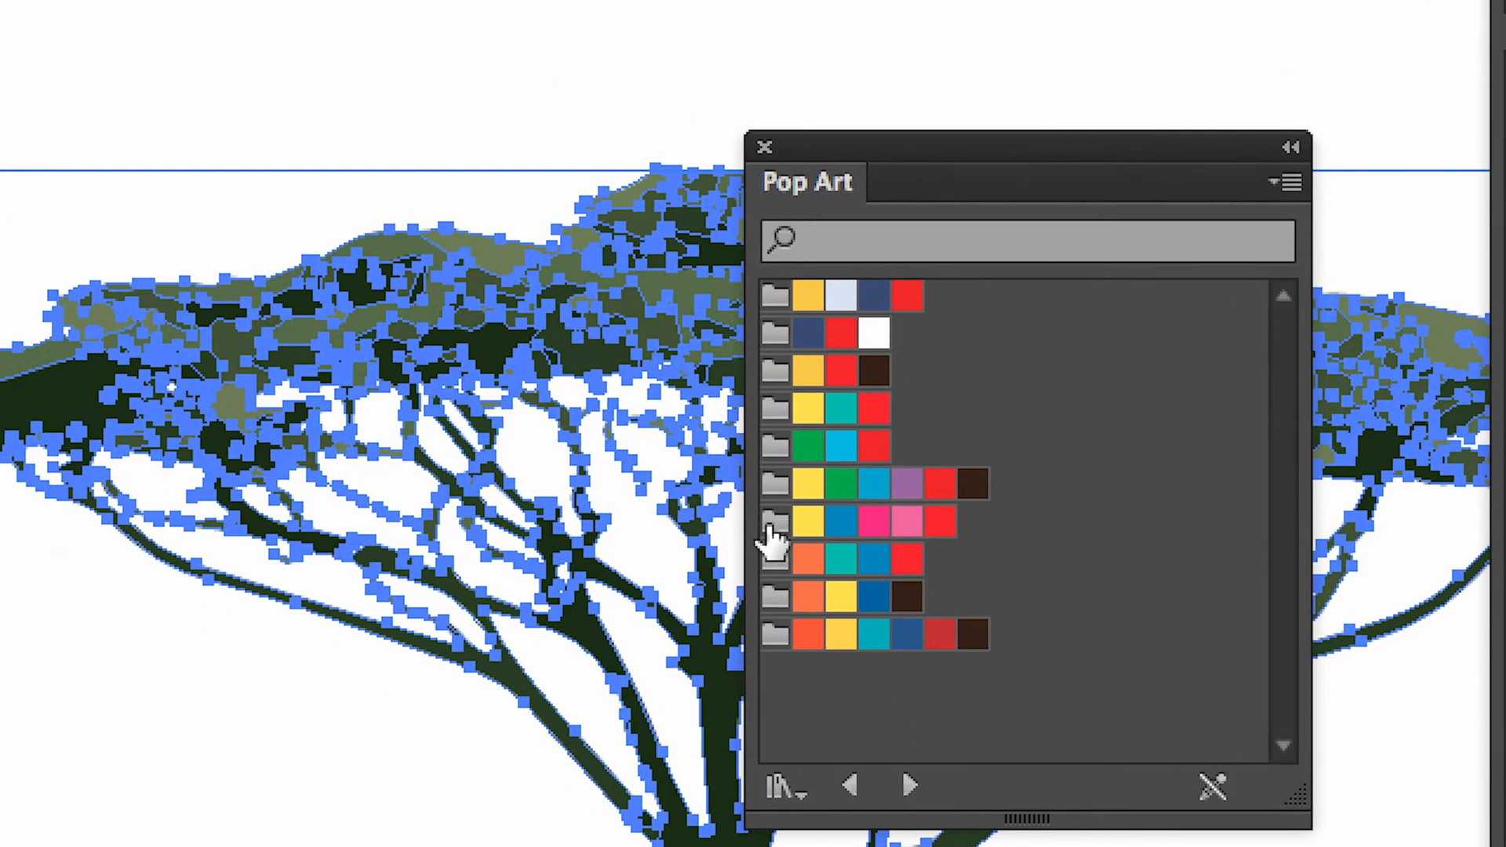
{"action": "left_click", "coordinate": [769, 473]}
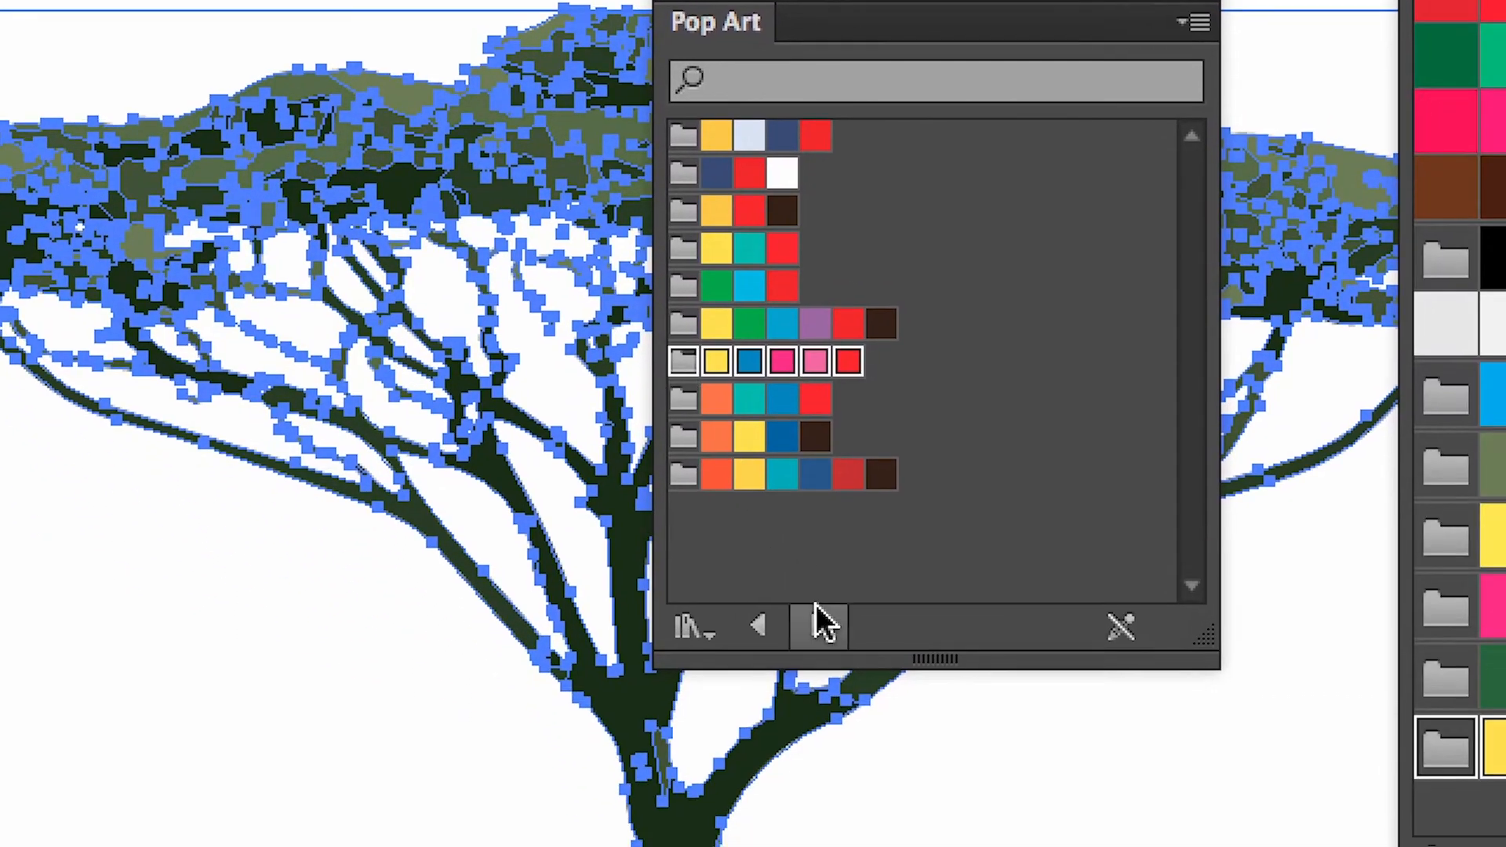
- Continue through the libraries to Métaux and add its seven-colour brown-to-teal group to the swatches
{"action": "left_click", "coordinate": [816, 610]}
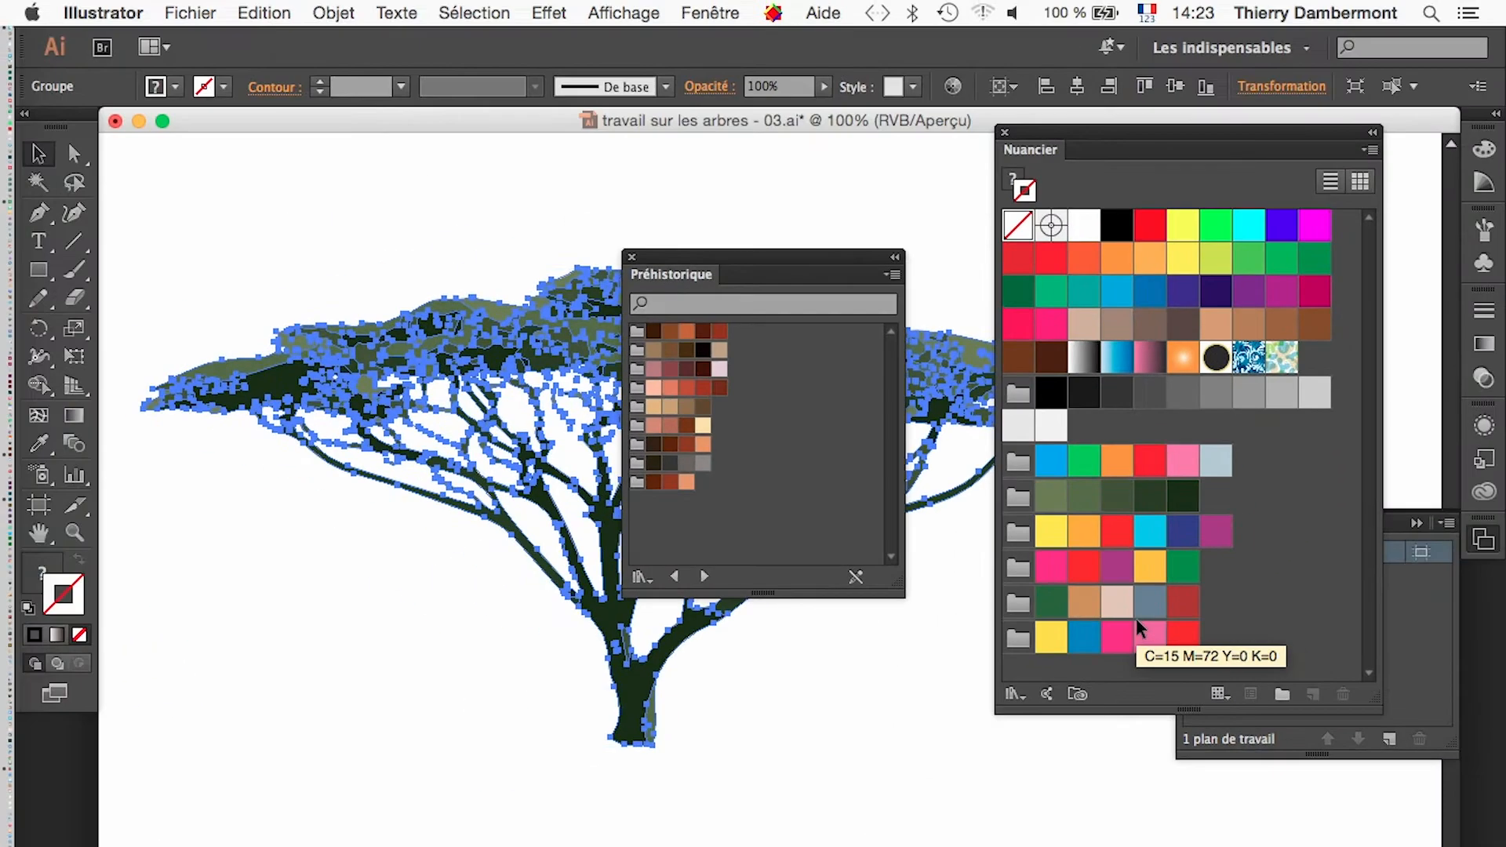
{"action": "left_click", "coordinate": [705, 577]}
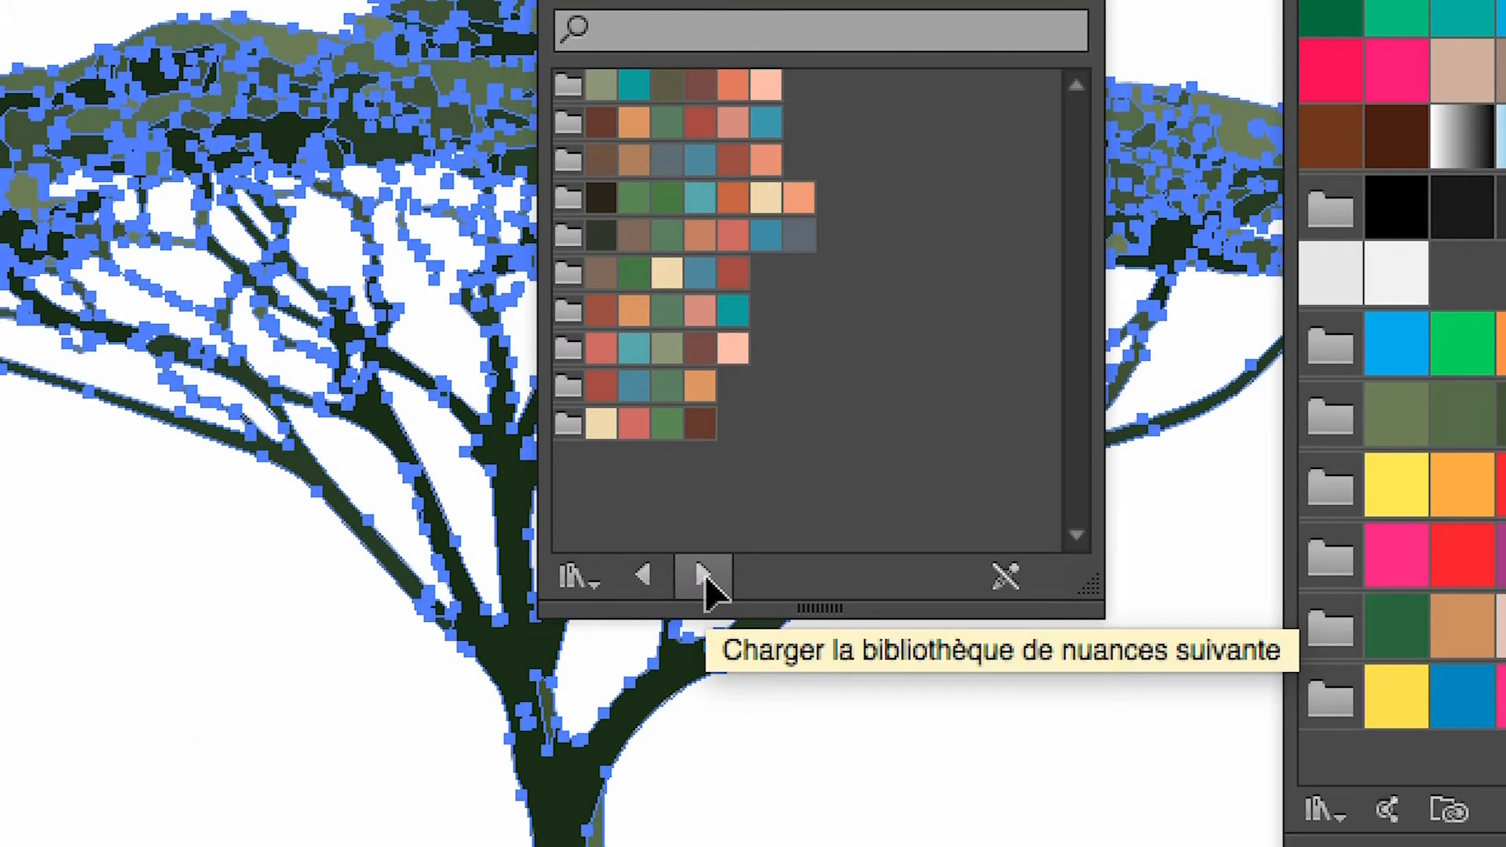
{"action": "left_click", "coordinate": [704, 578]}
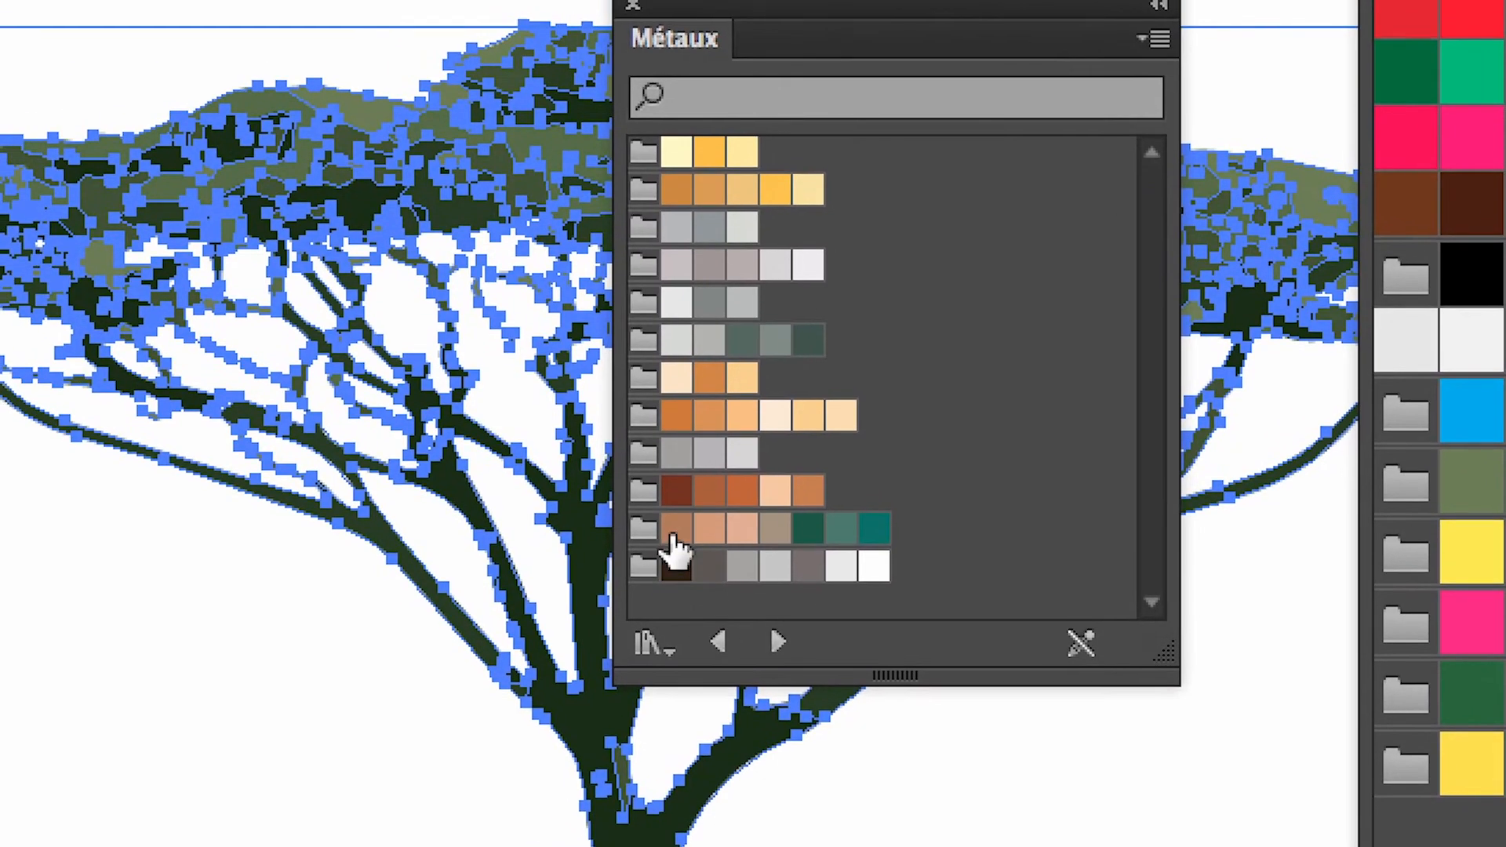
{"action": "left_click", "coordinate": [569, 464]}
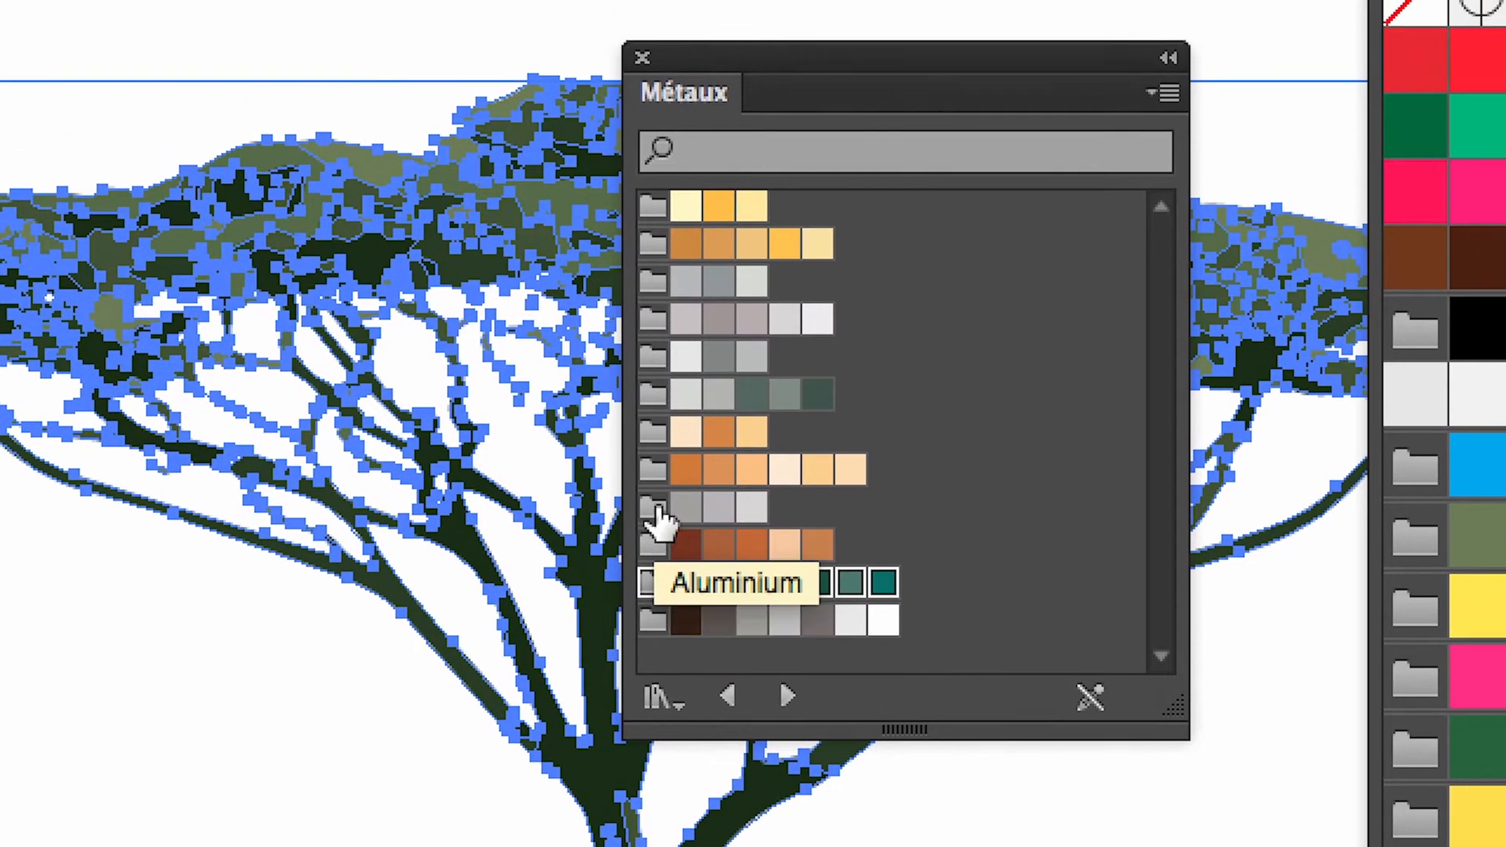
- Add the three adjacent Métaux groups, from brown-to-teal up to the grey Aluminium group, to the enlarged swatches and close the library
{"action": "left_click", "coordinate": [655, 458], "text": "shift"}
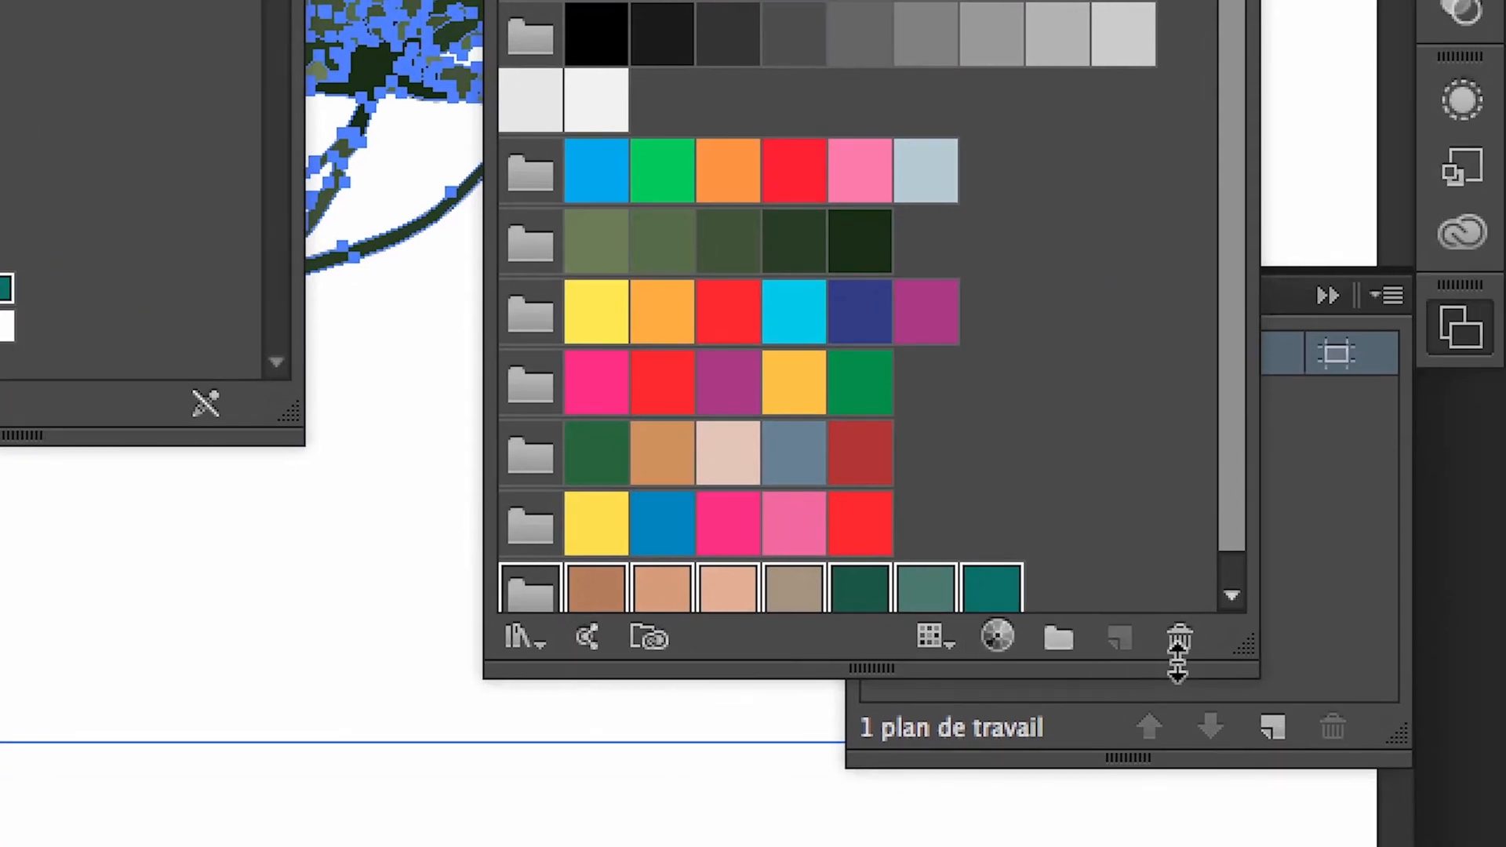
{"action": "left_click_drag", "start_coordinate": [1287, 653], "coordinate": [1286, 846]}
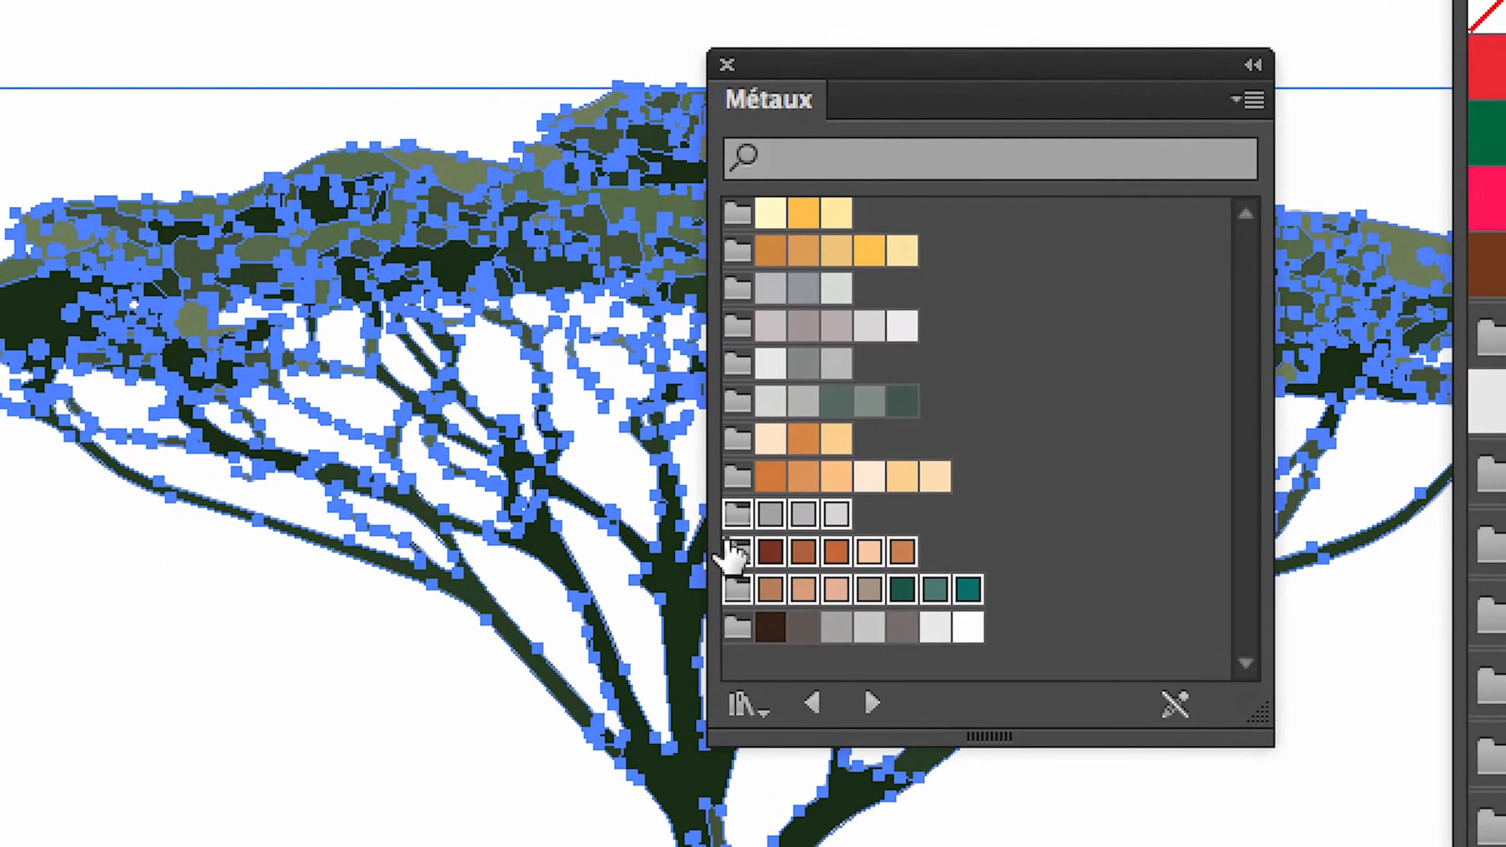
{"action": "left_click_drag", "start_coordinate": [733, 541], "coordinate": [1046, 709]}
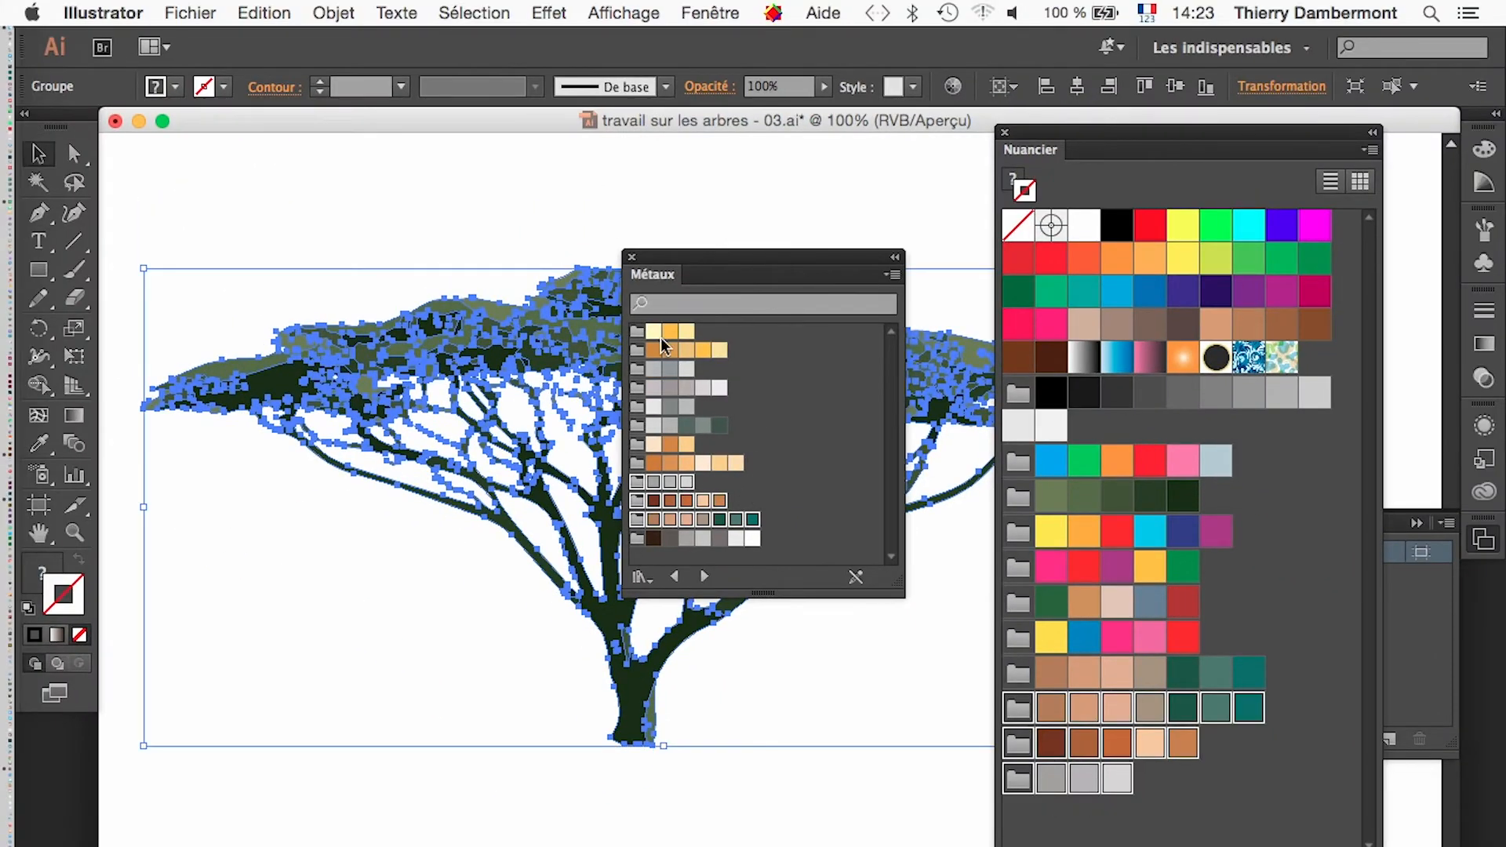
{"action": "left_click", "coordinate": [632, 257]}
{"action": "left_click", "coordinate": [1275, 621]}
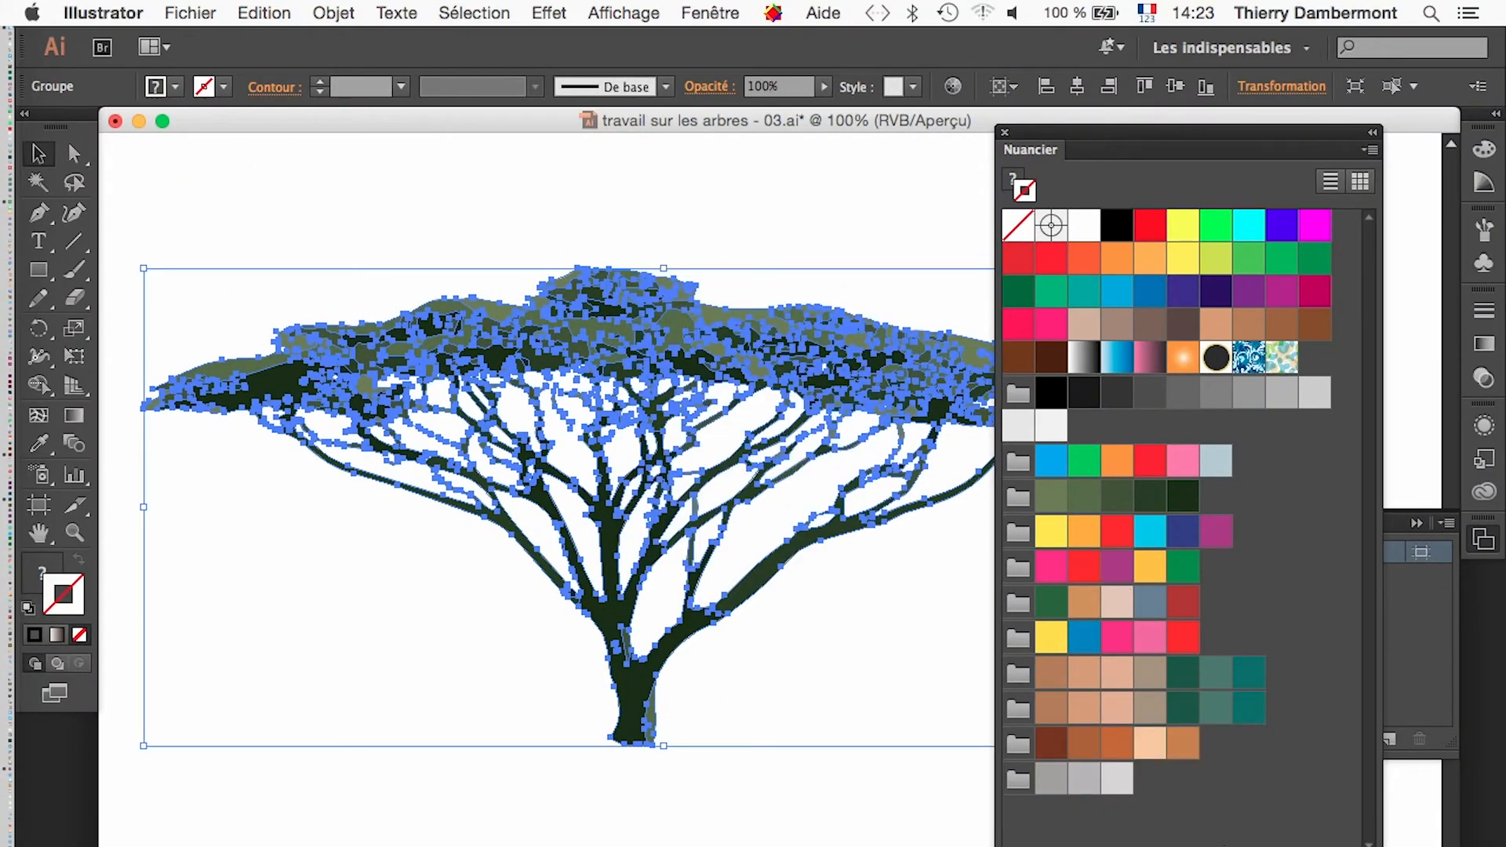
- Save the document as a new Illustrator file named travail sur les arbres - 04.ai with the default Illustrator CC options
{"action": "left_click", "coordinate": [190, 12]}
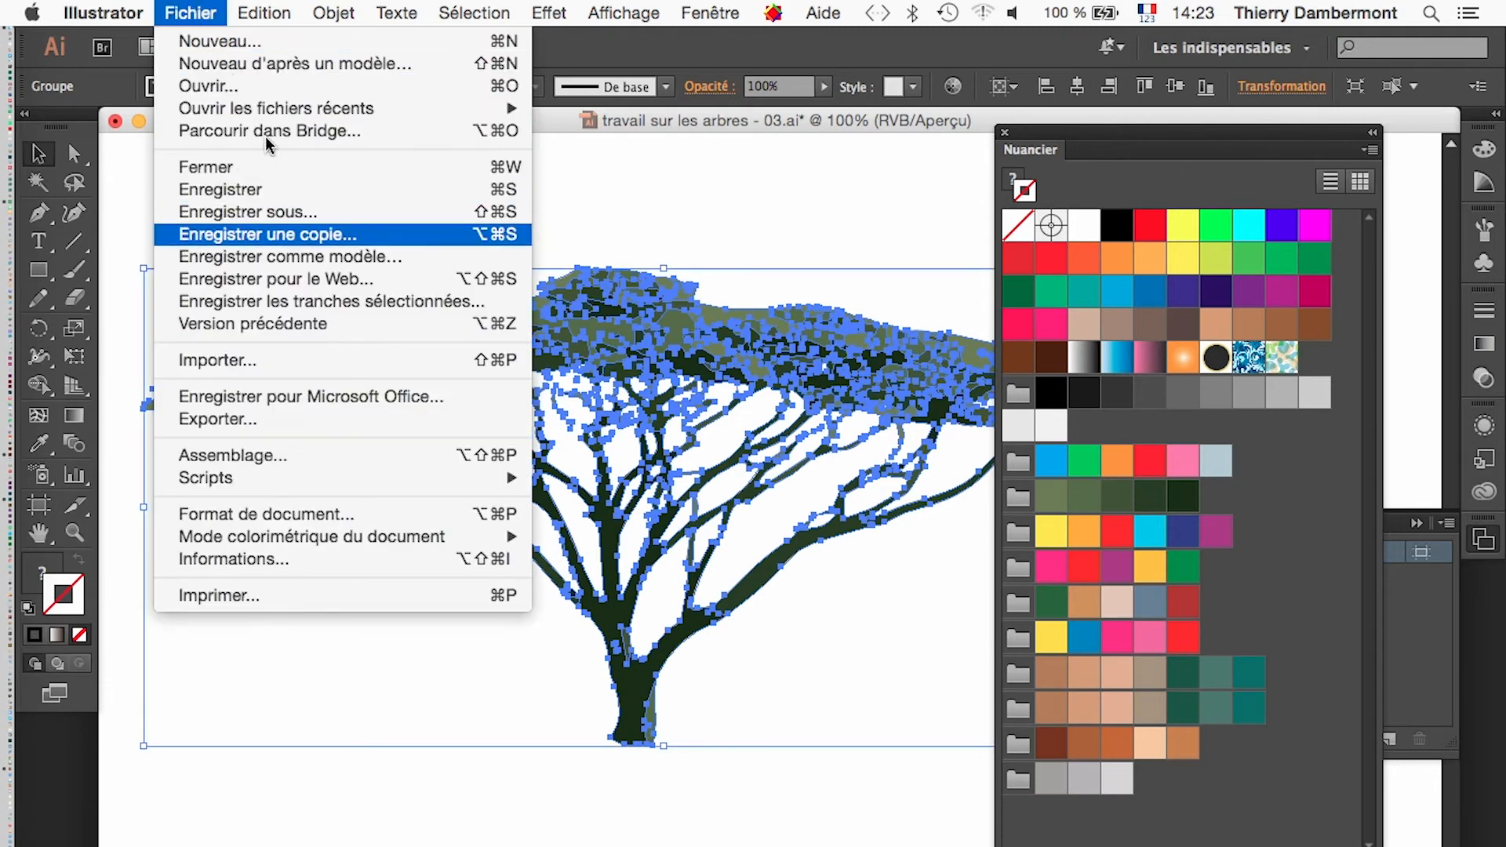
{"action": "left_click", "coordinate": [314, 218]}
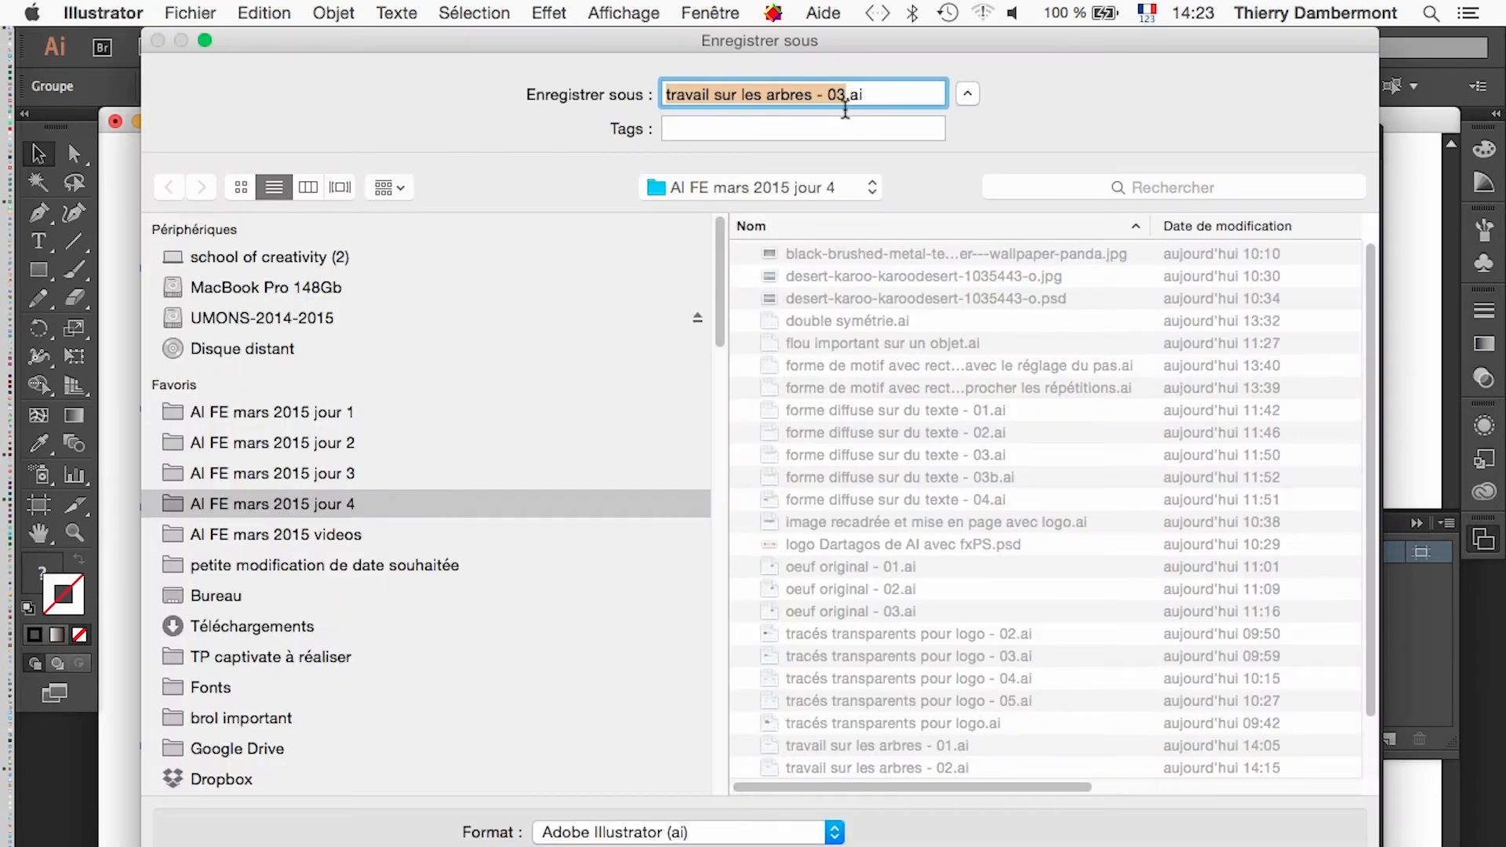
{"action": "left_click", "coordinate": [841, 95]}
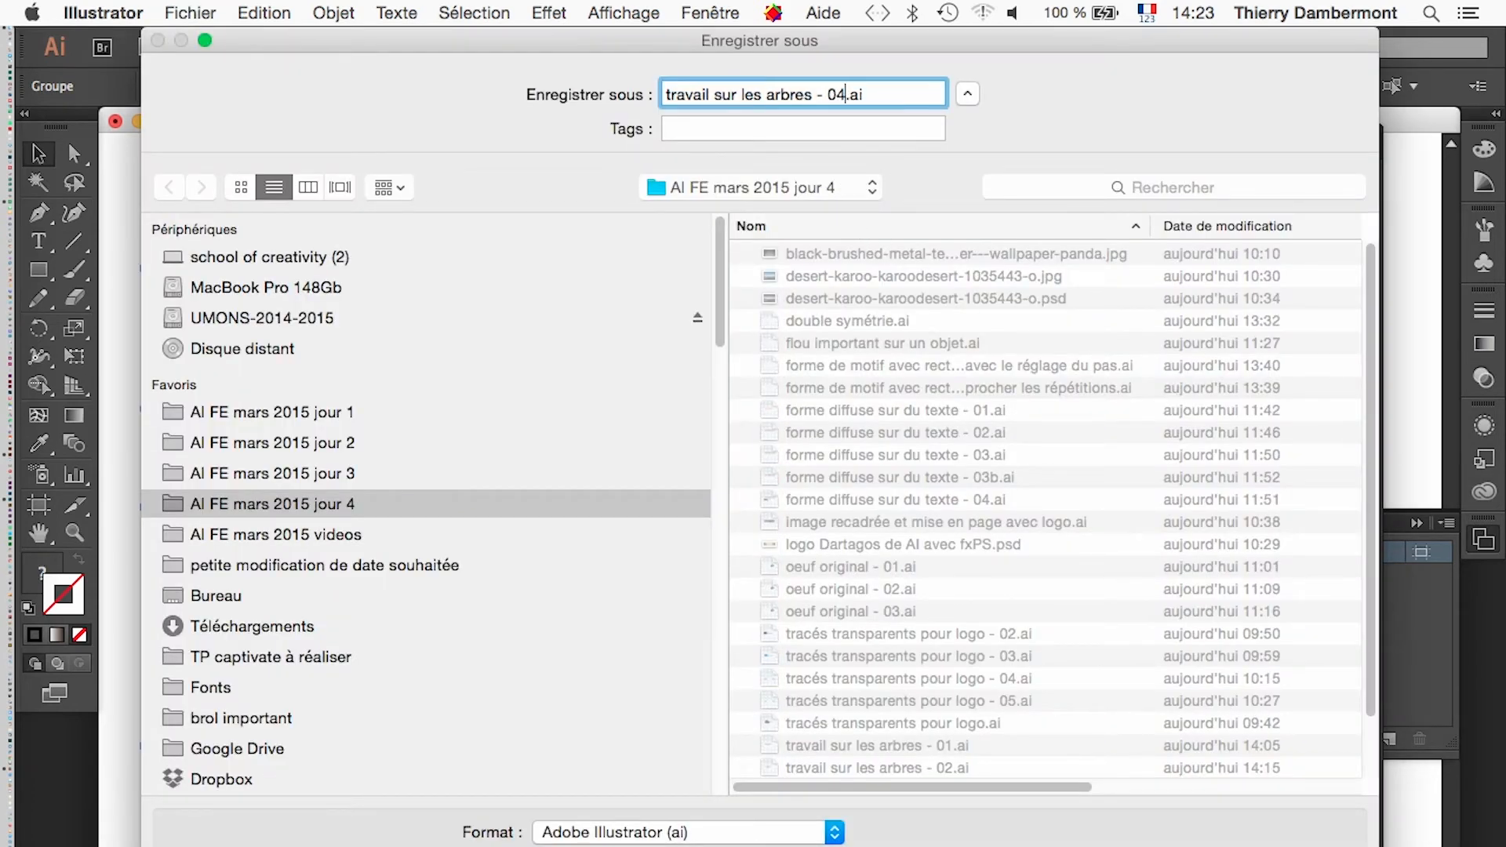
{"action": "key", "text": "Return"}
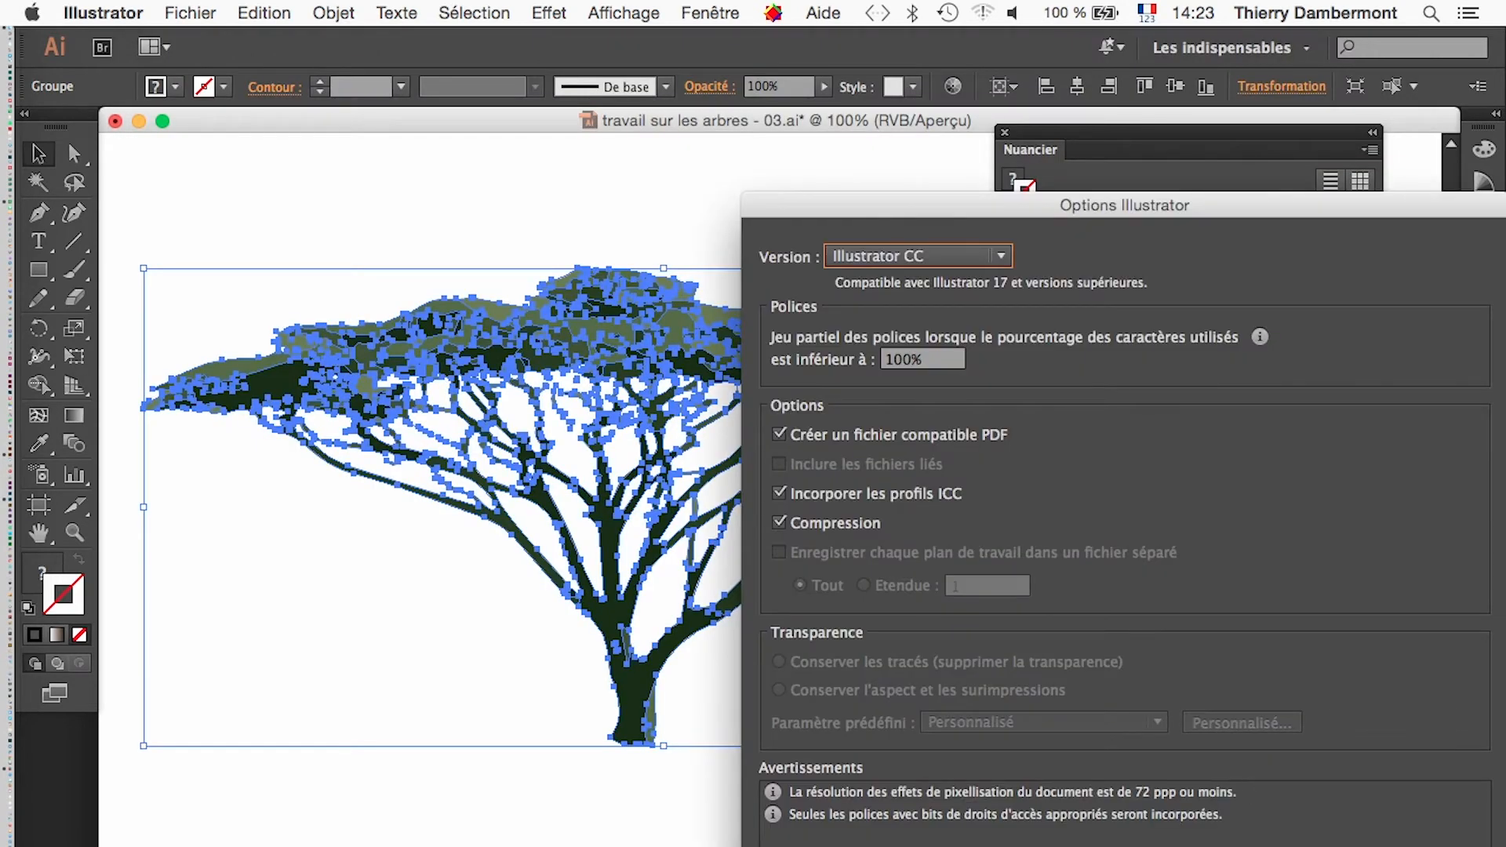
{"action": "key", "text": "Return"}
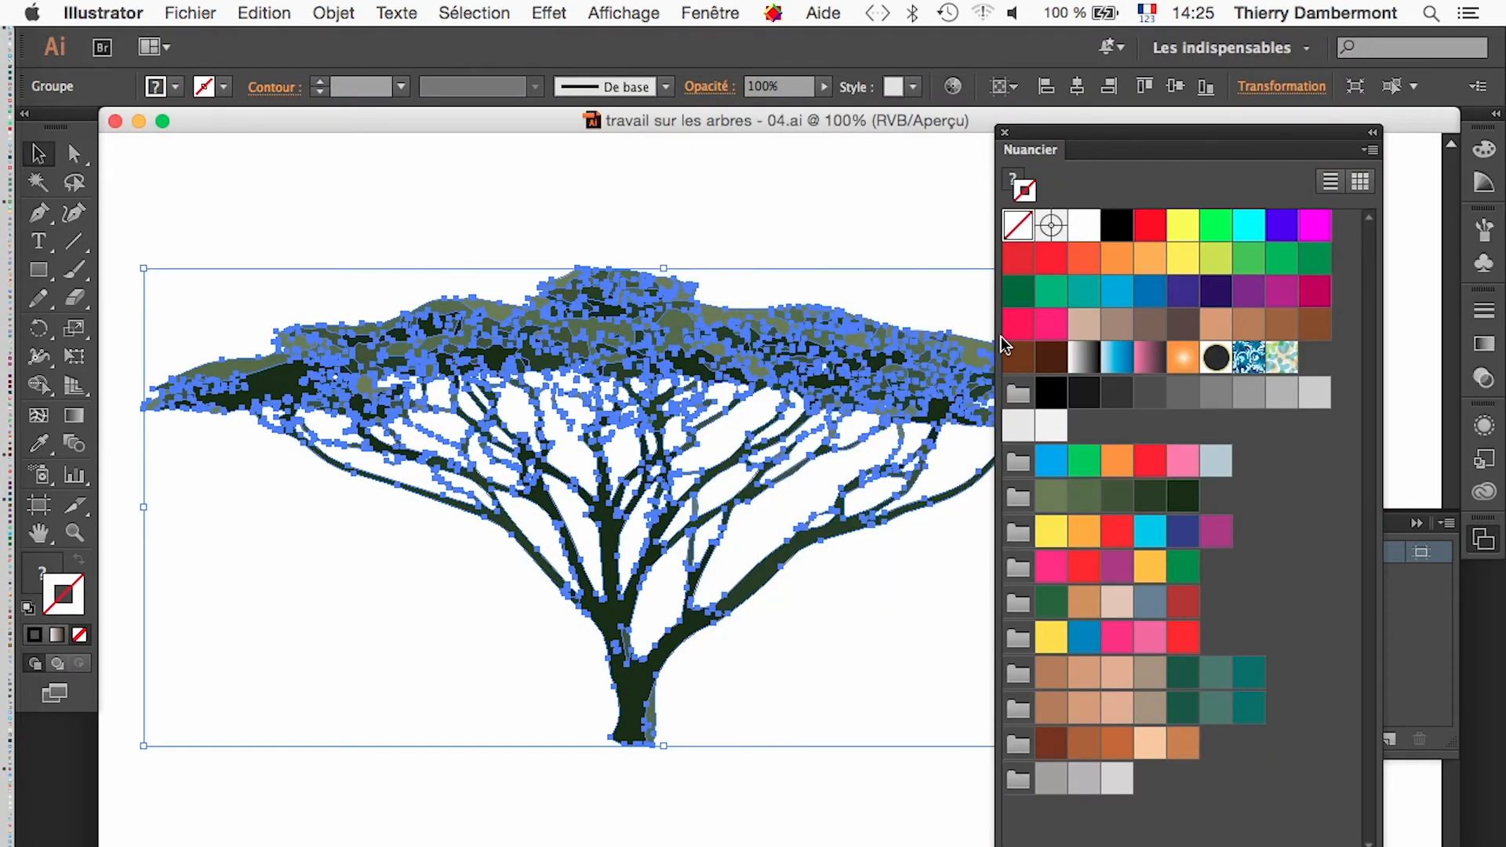
- Review the display commands for hiding selection edges, compare the whole tree selected and deselected, and leave the tree group selected
{"action": "scroll", "coordinate": [635, 338], "scroll_direction": "down", "scroll_amount": 1}
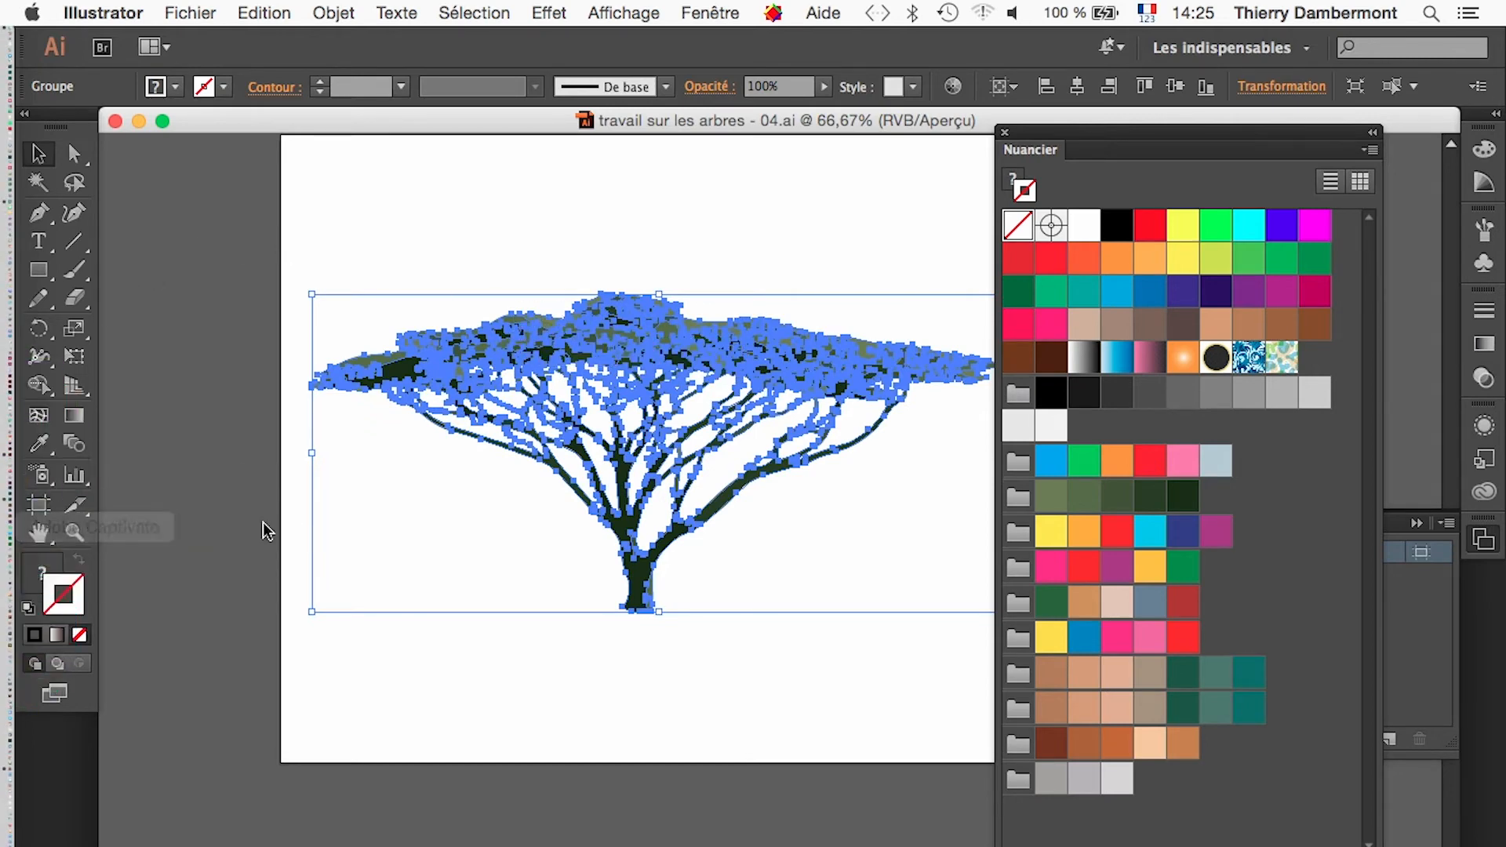
{"action": "left_click", "coordinate": [38, 533]}
{"action": "left_click_drag", "start_coordinate": [414, 537], "coordinate": [311, 537]}
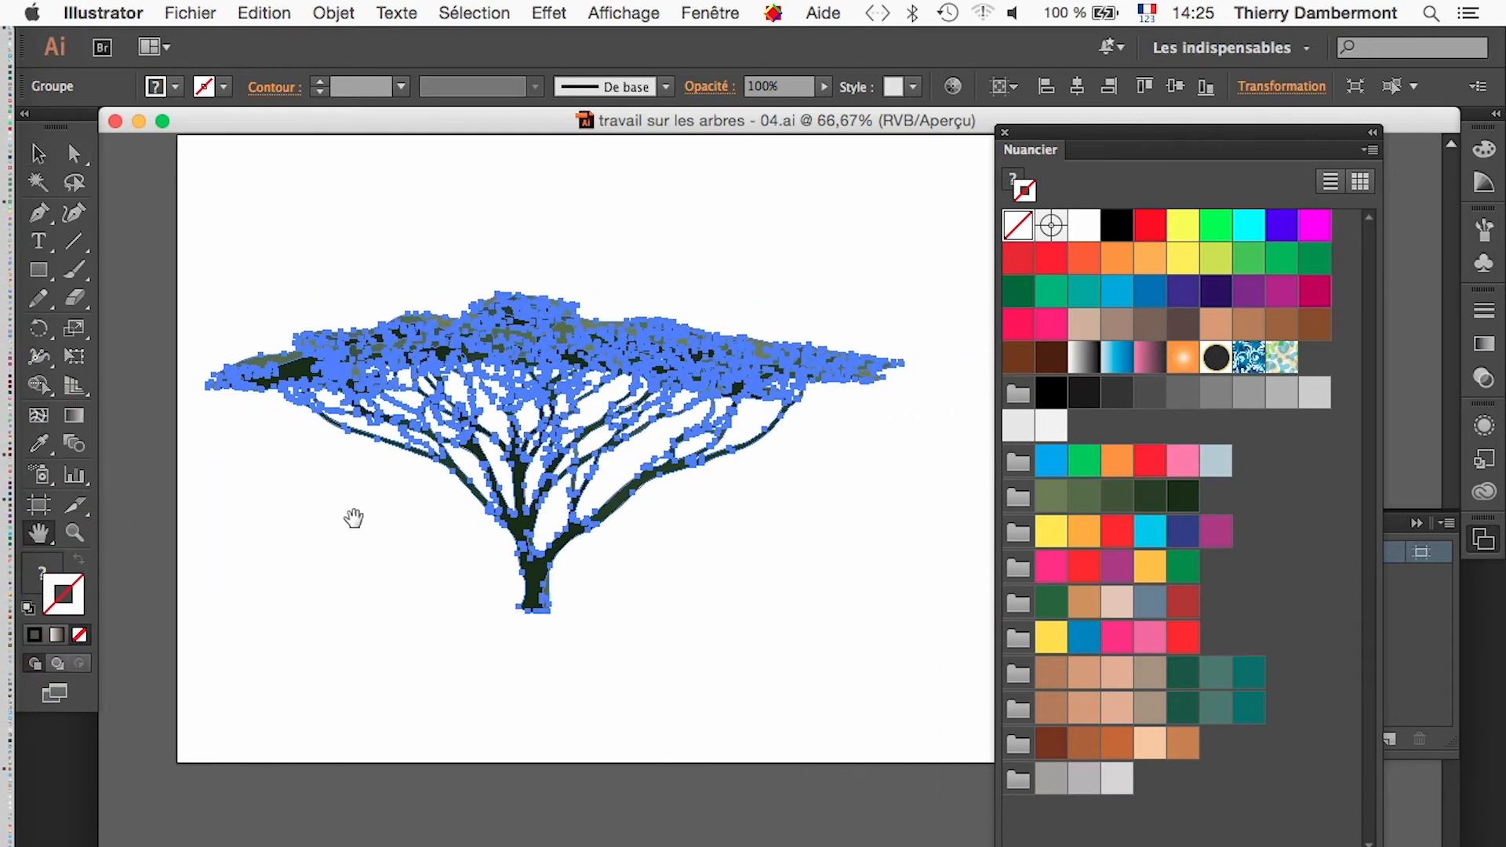
{"action": "left_click", "coordinate": [611, 10]}
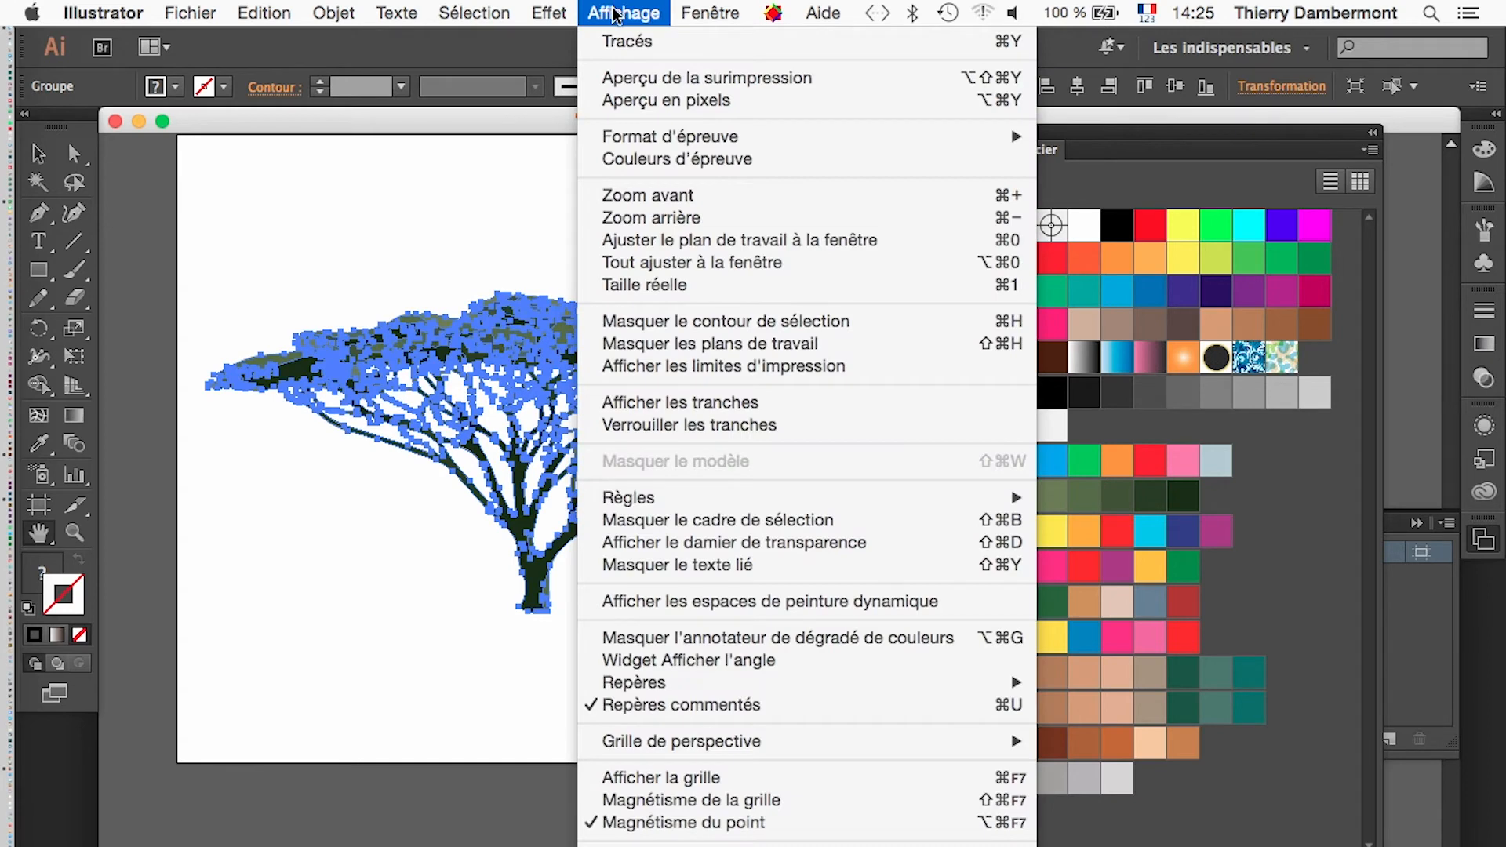
{"action": "left_click", "coordinate": [737, 318]}
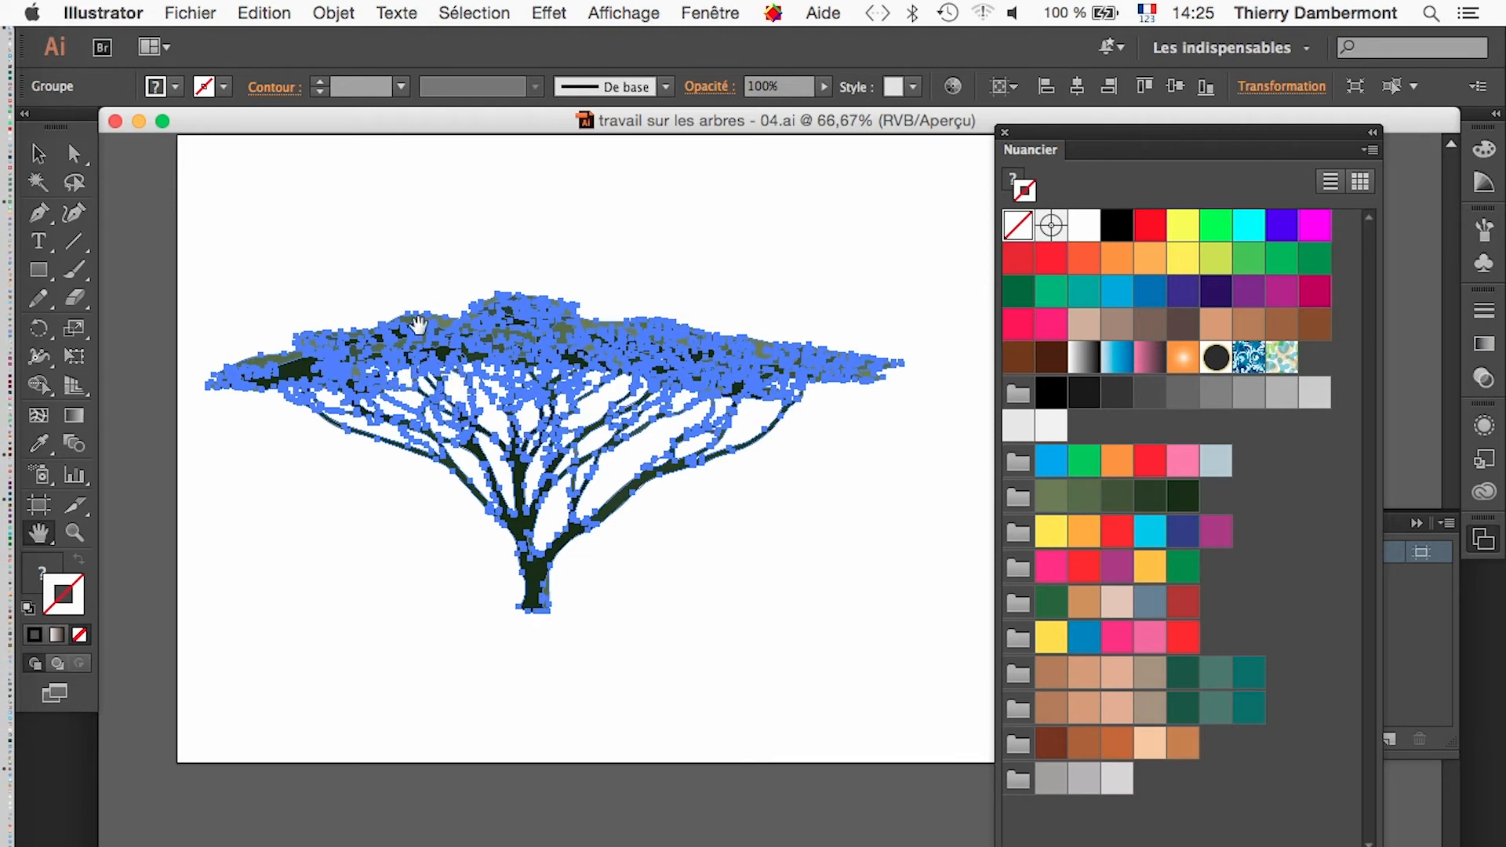
{"action": "left_click", "coordinate": [627, 19]}
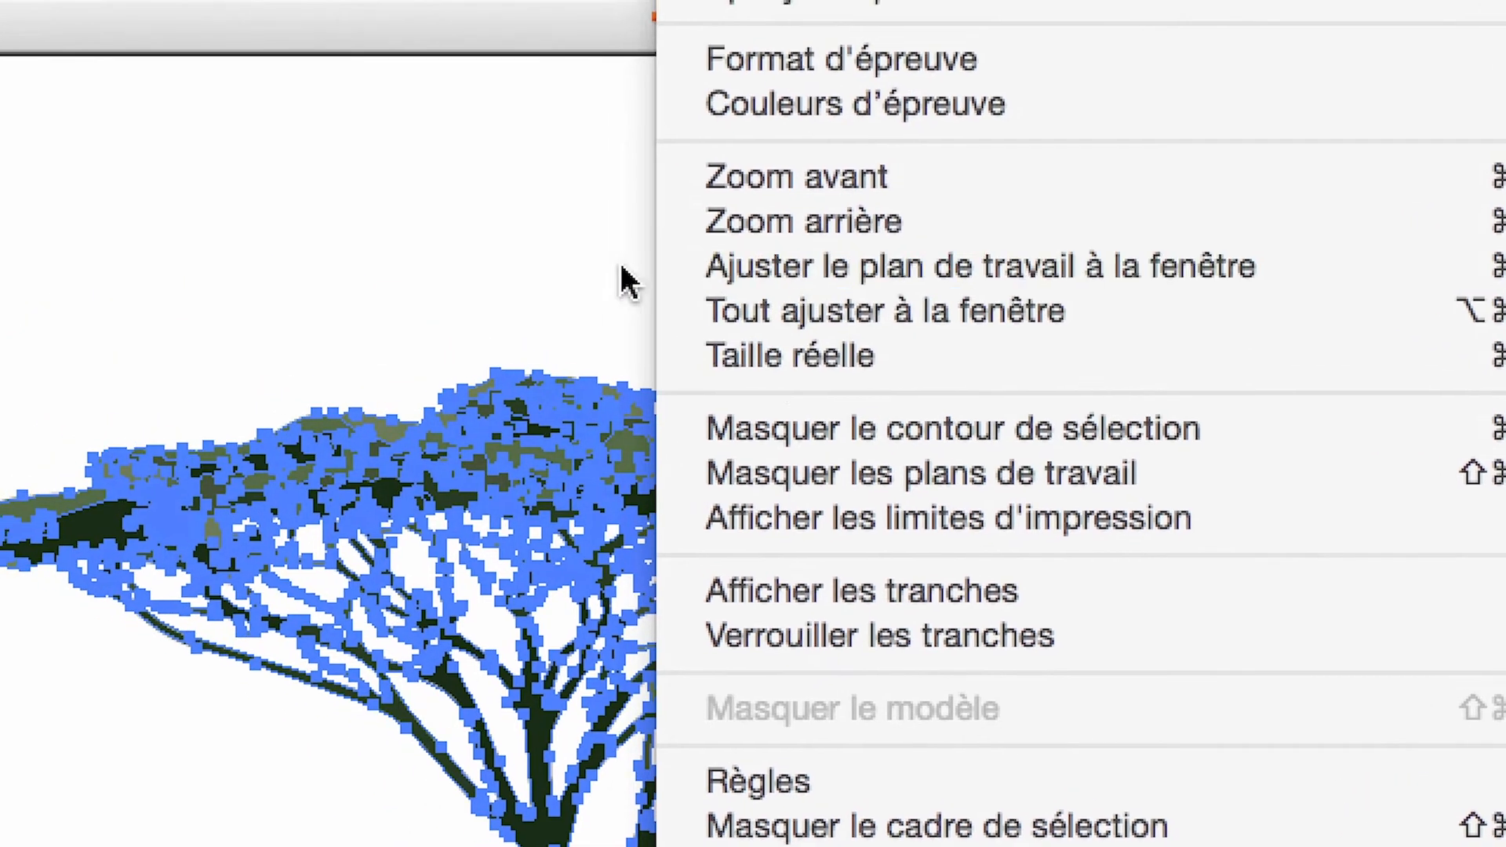
{"action": "left_click", "coordinate": [345, 163]}
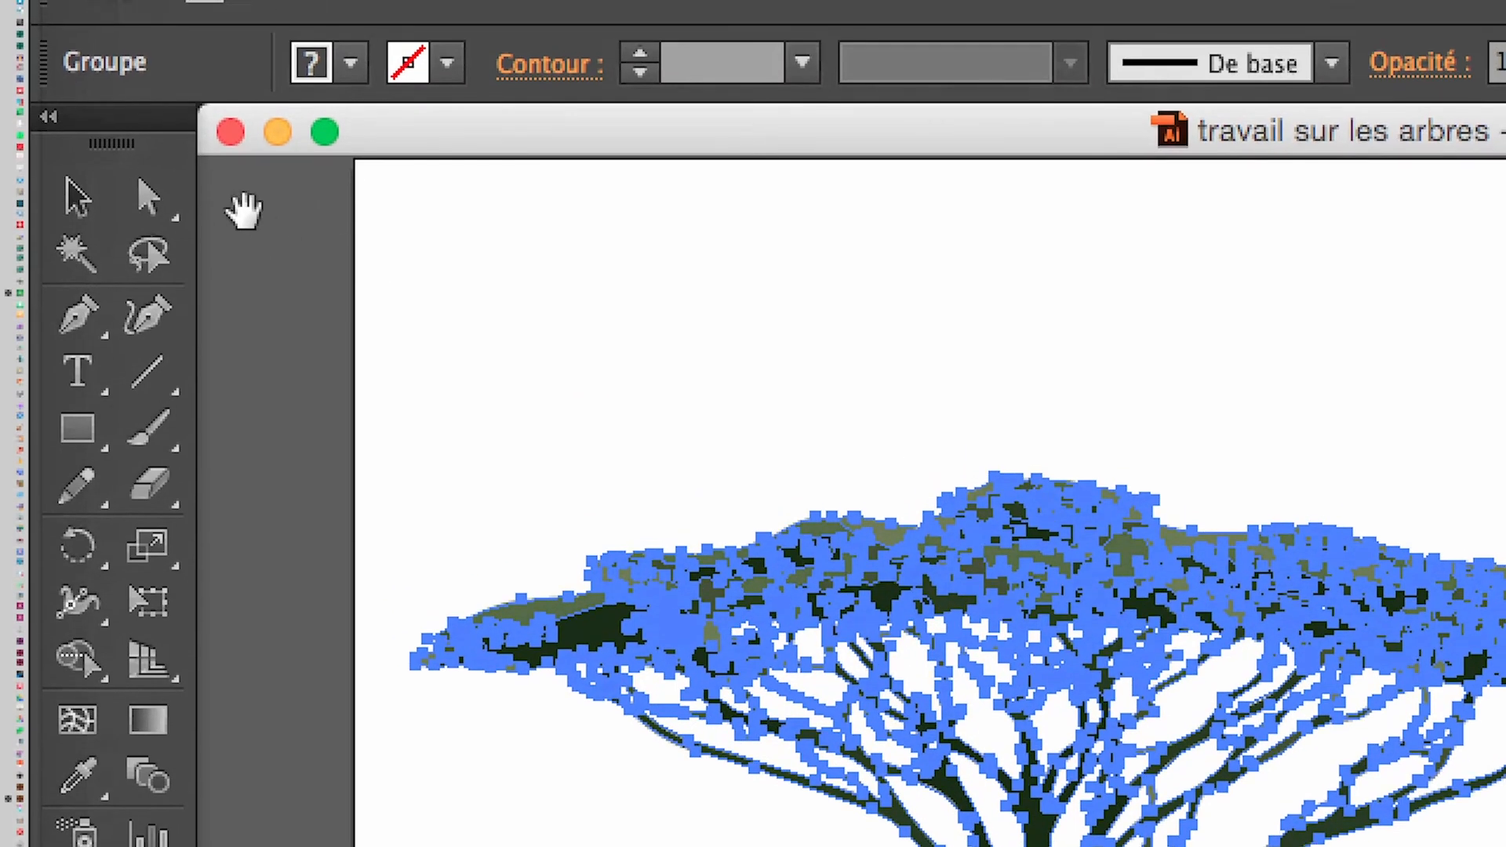
{"action": "left_click", "coordinate": [77, 198]}
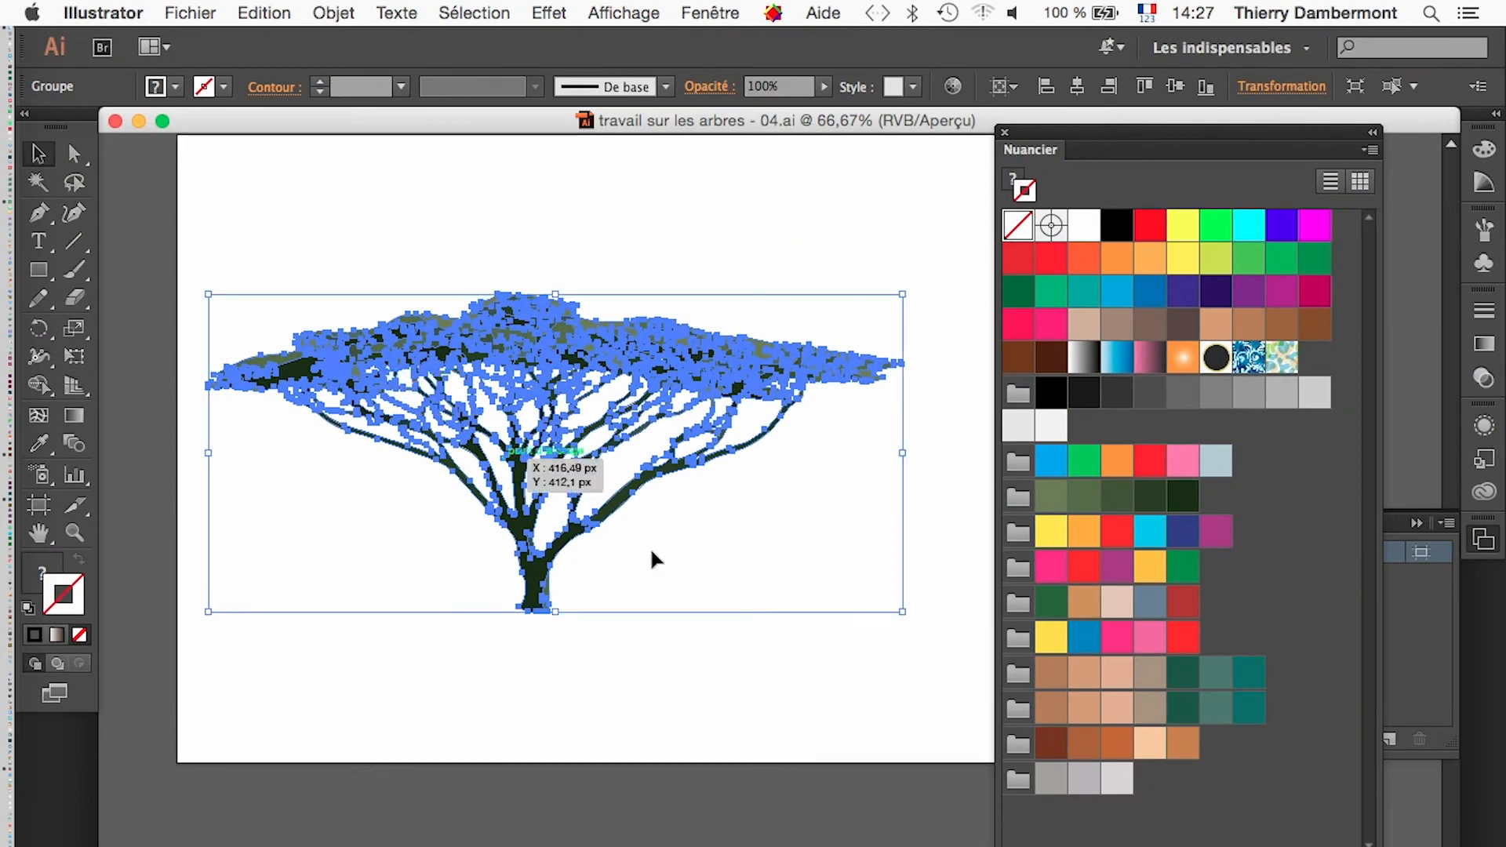
{"action": "left_click", "coordinate": [684, 684]}
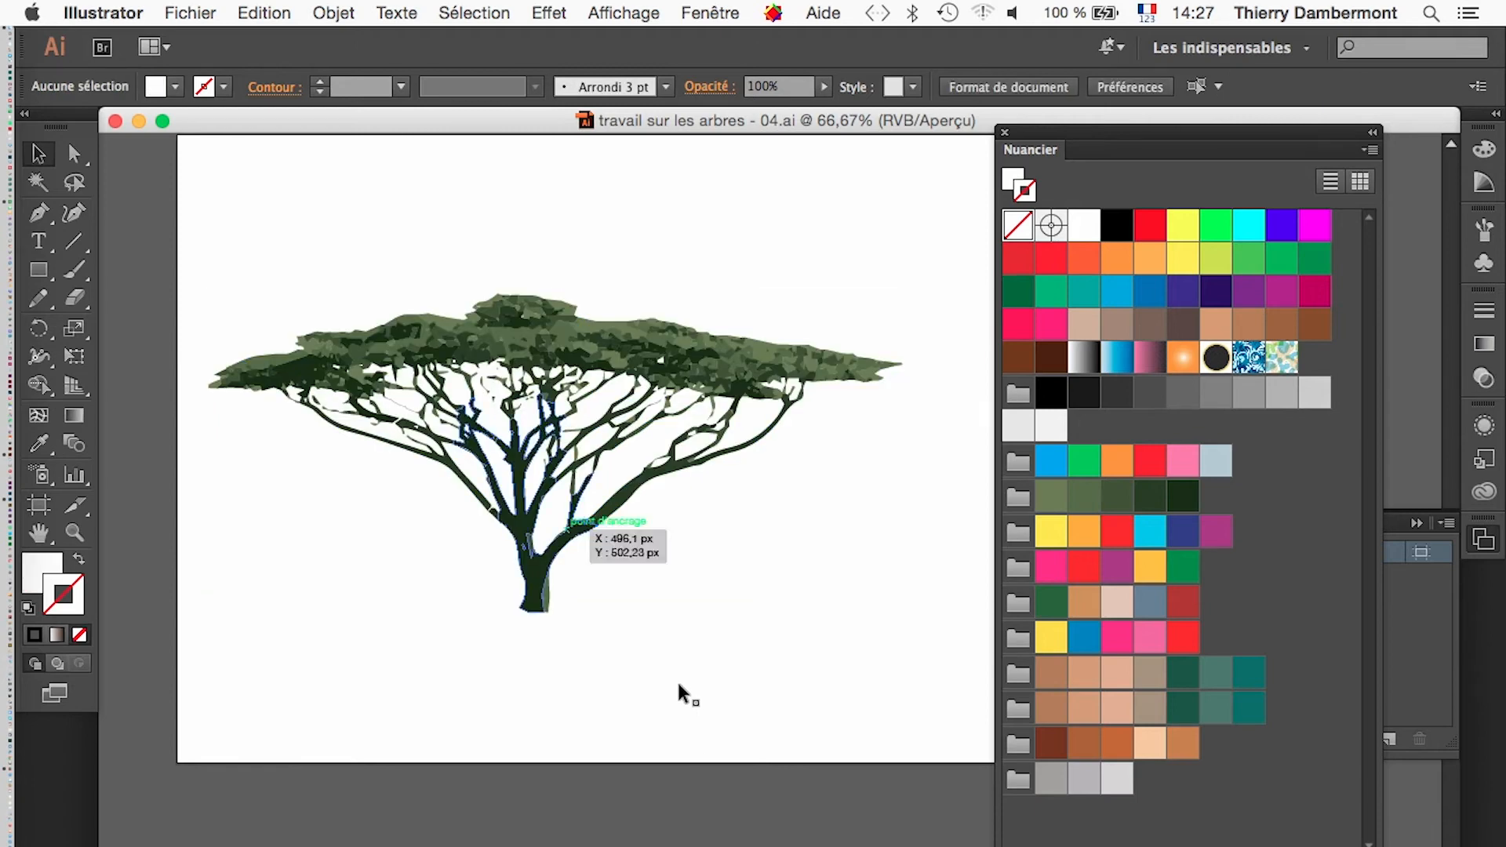
{"action": "left_click", "coordinate": [532, 355]}
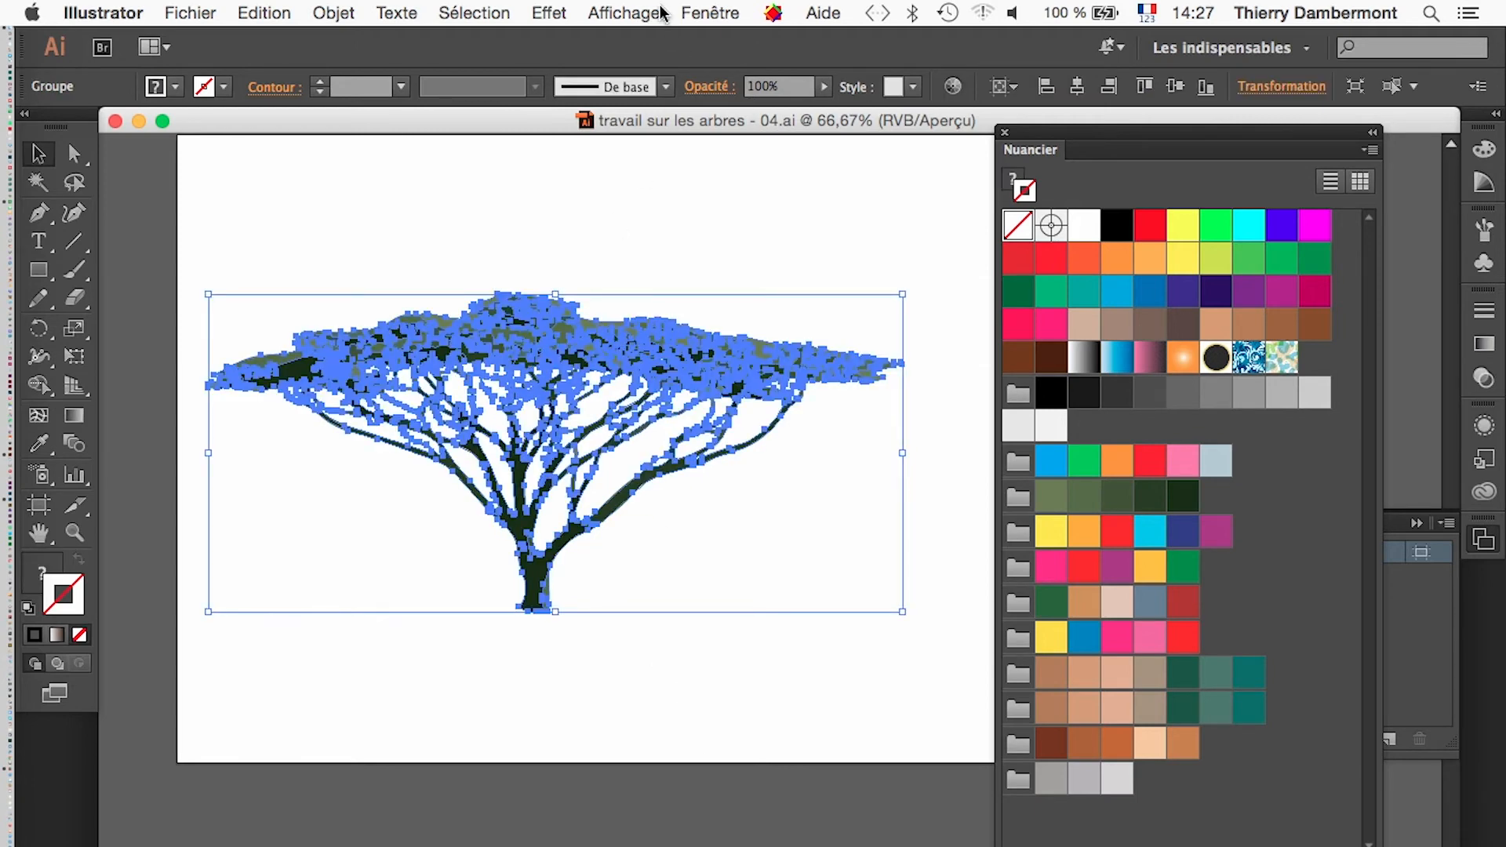
{"action": "left_click", "coordinate": [621, 10]}
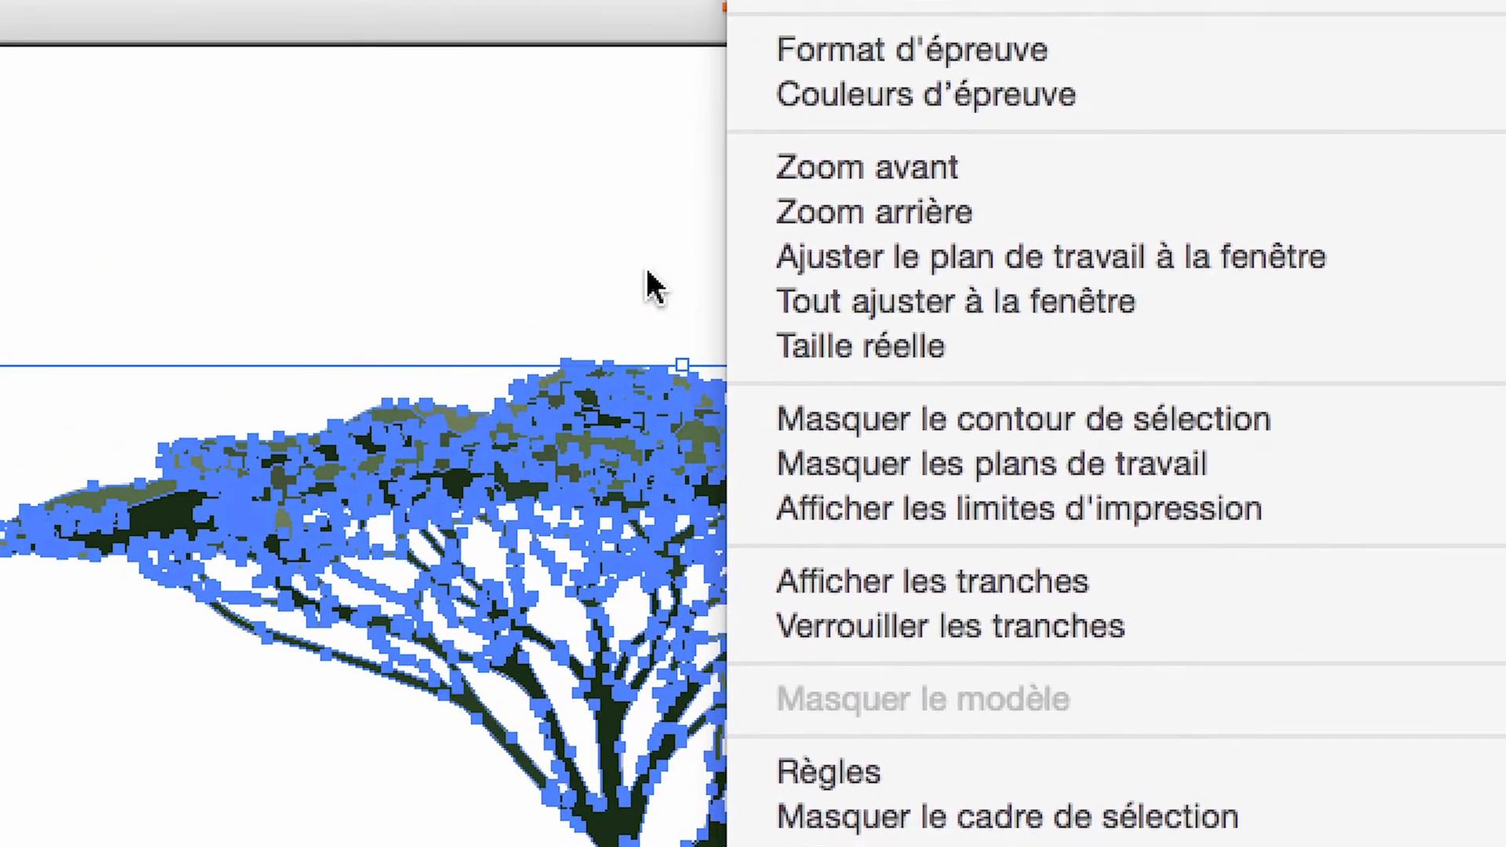
{"action": "left_click", "coordinate": [155, 151]}
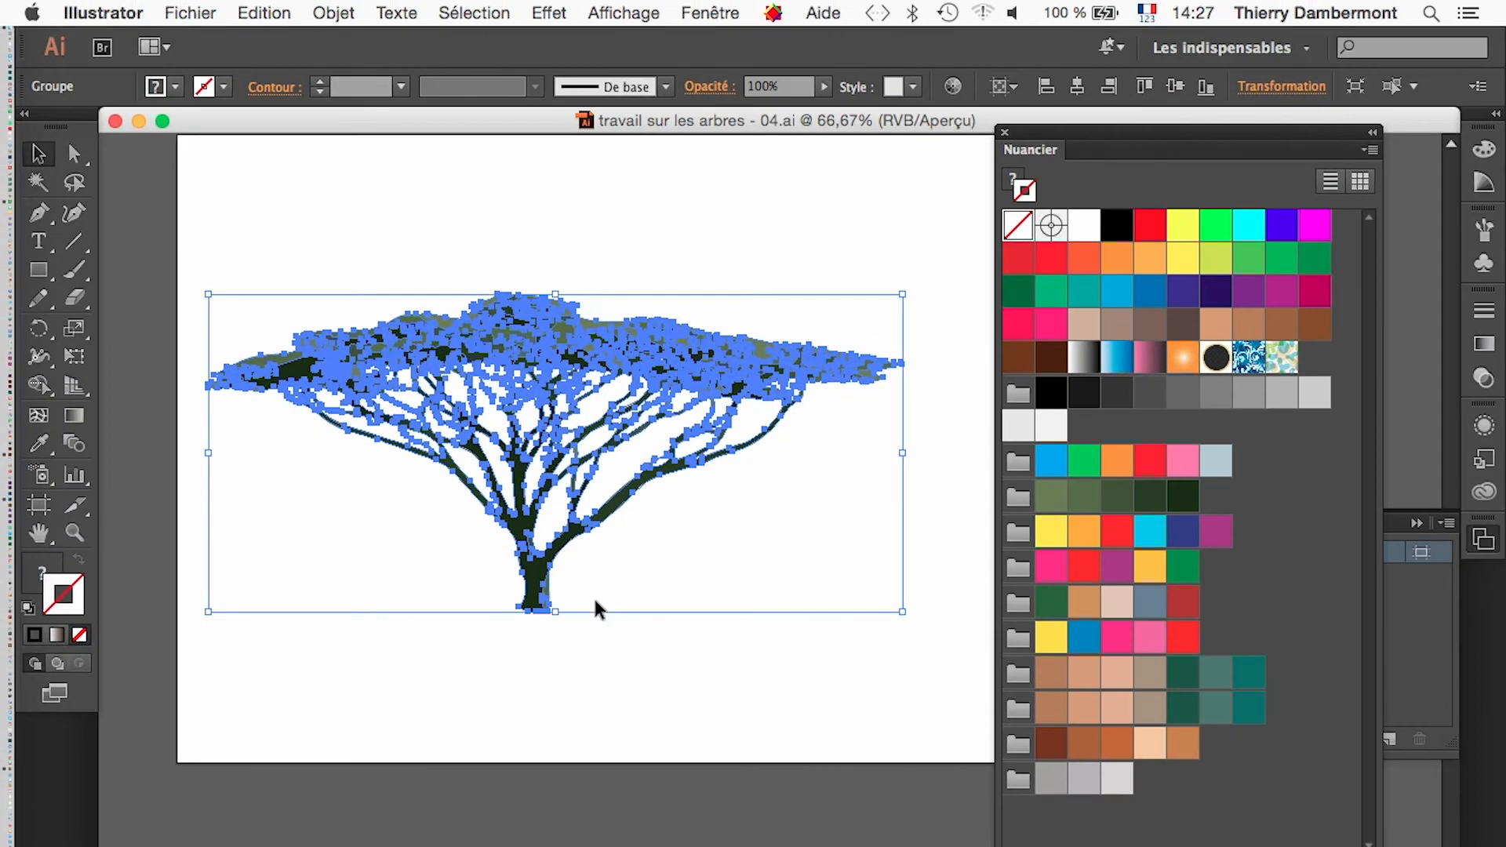
{"action": "left_click", "coordinate": [593, 596]}
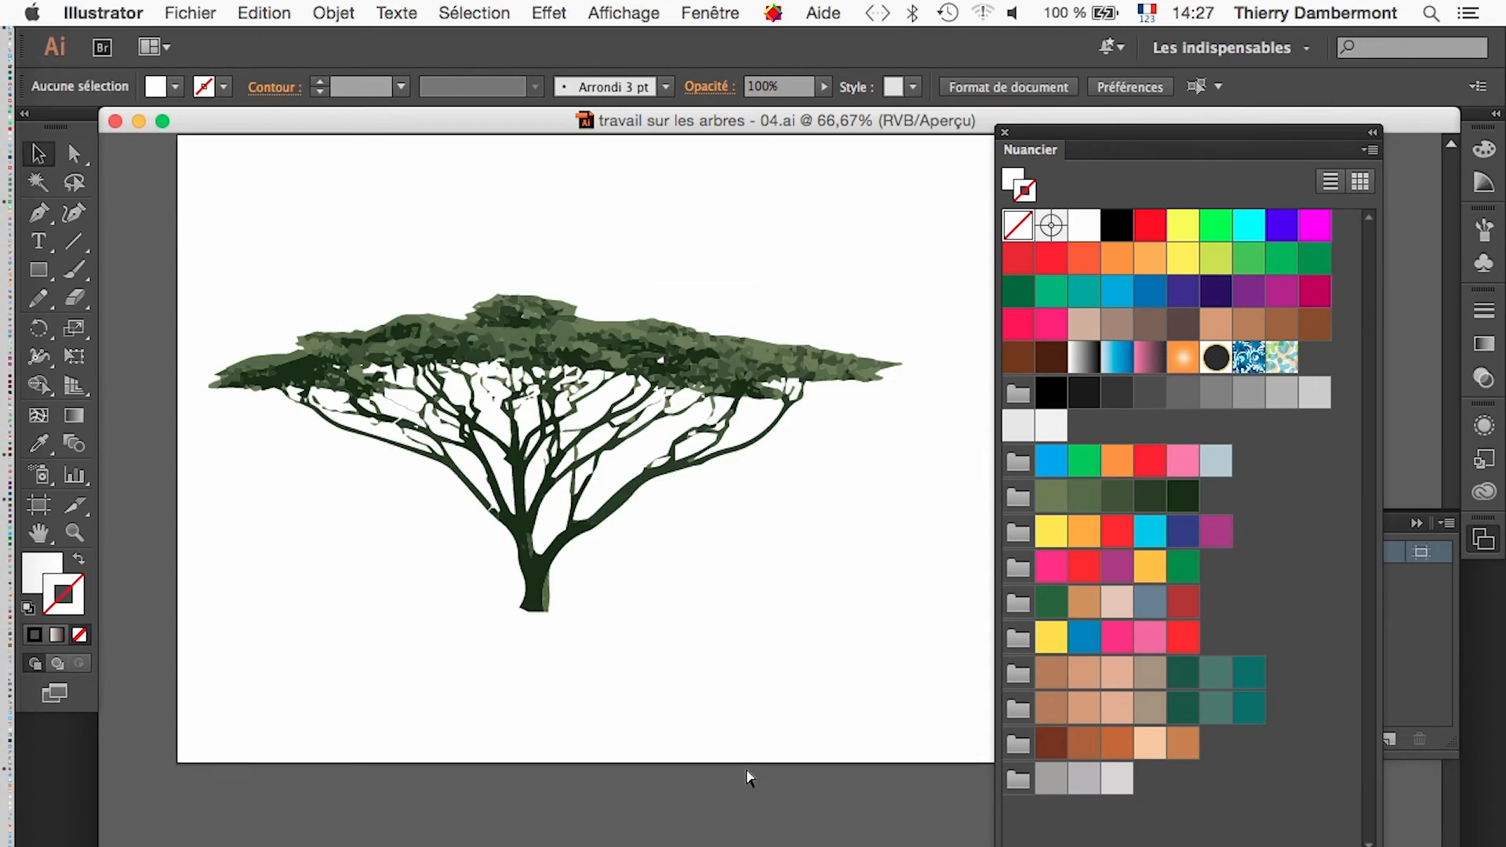
{"action": "left_click", "coordinate": [576, 338]}
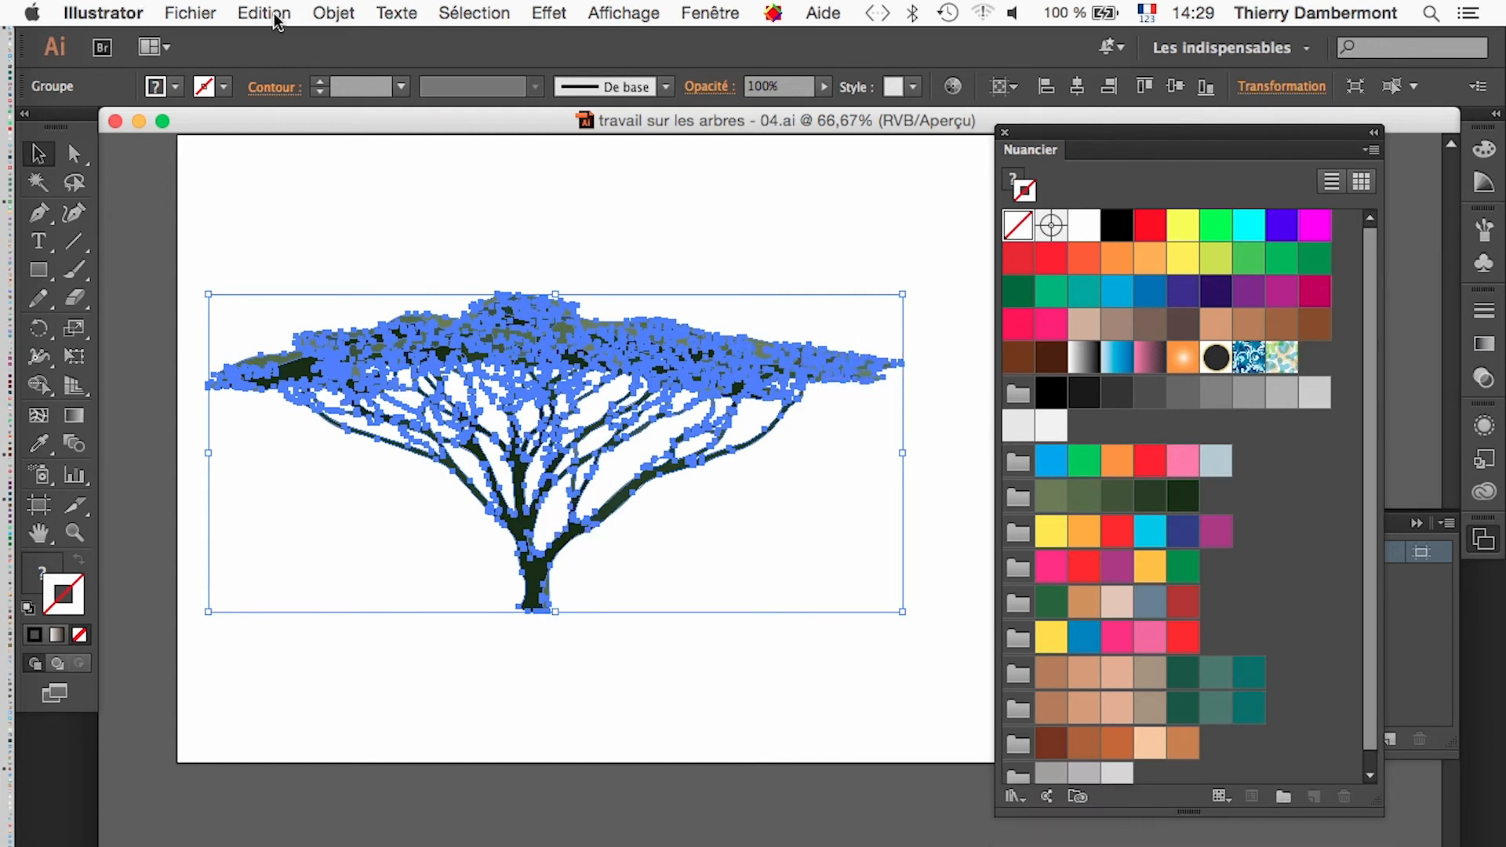
{"action": "left_click", "coordinate": [326, 14]}
{"action": "mouse_move", "coordinate": [311, 16]}
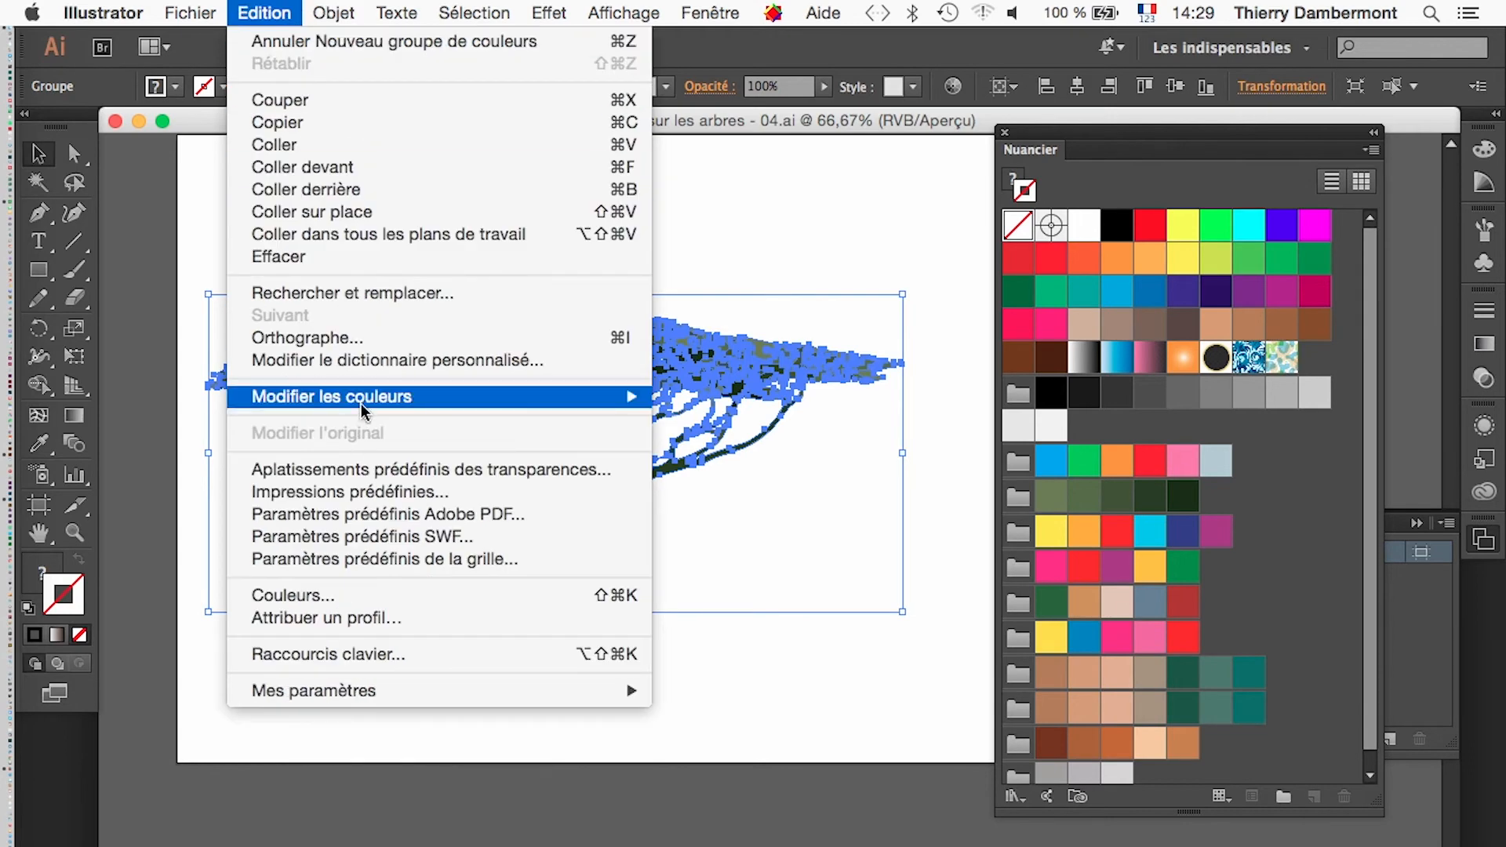
{"action": "mouse_move", "coordinate": [611, 396]}
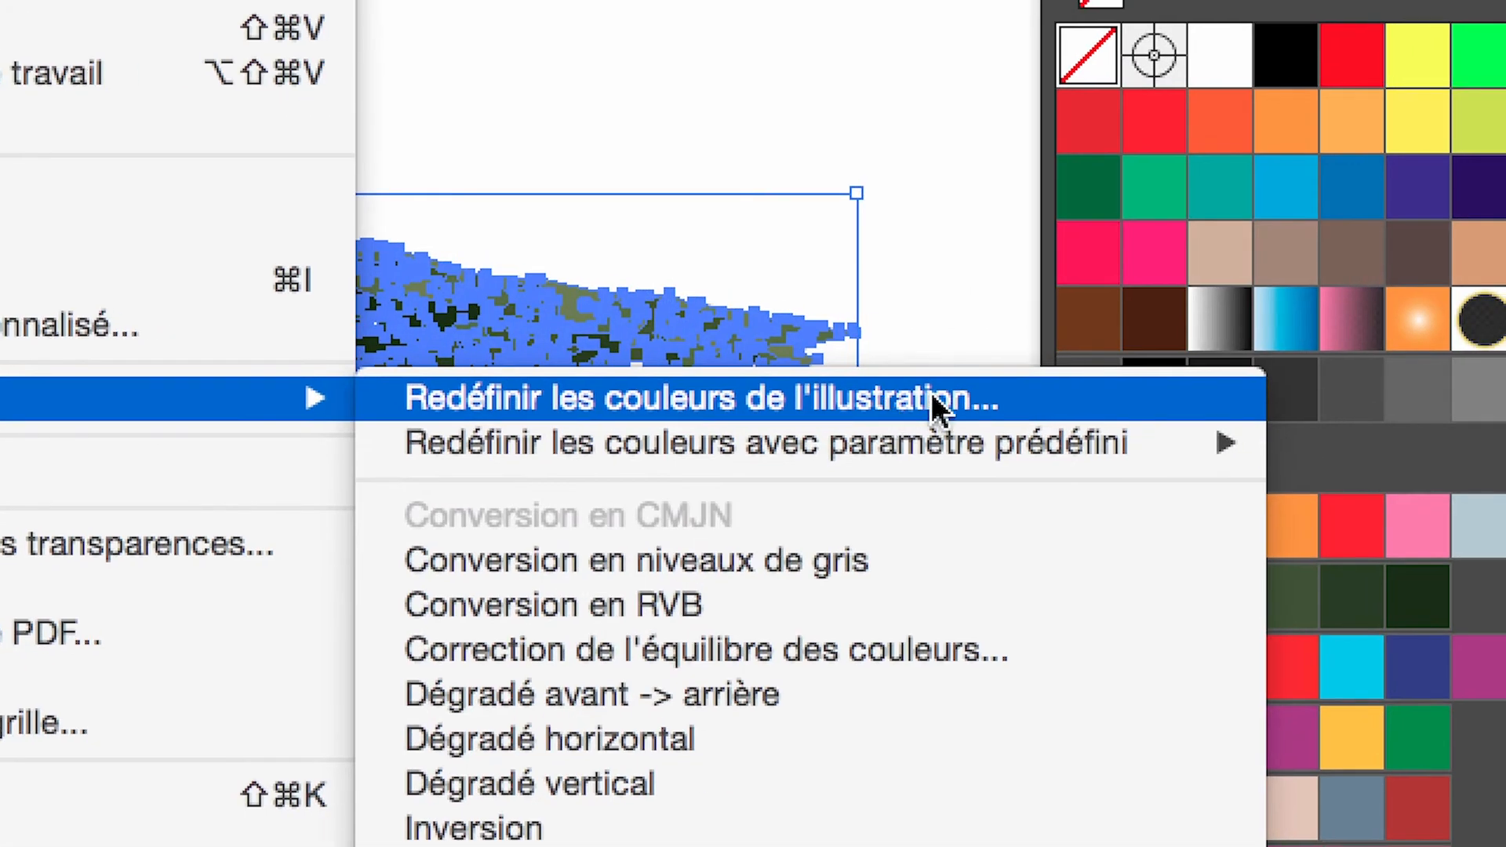
{"action": "left_click", "coordinate": [933, 398]}
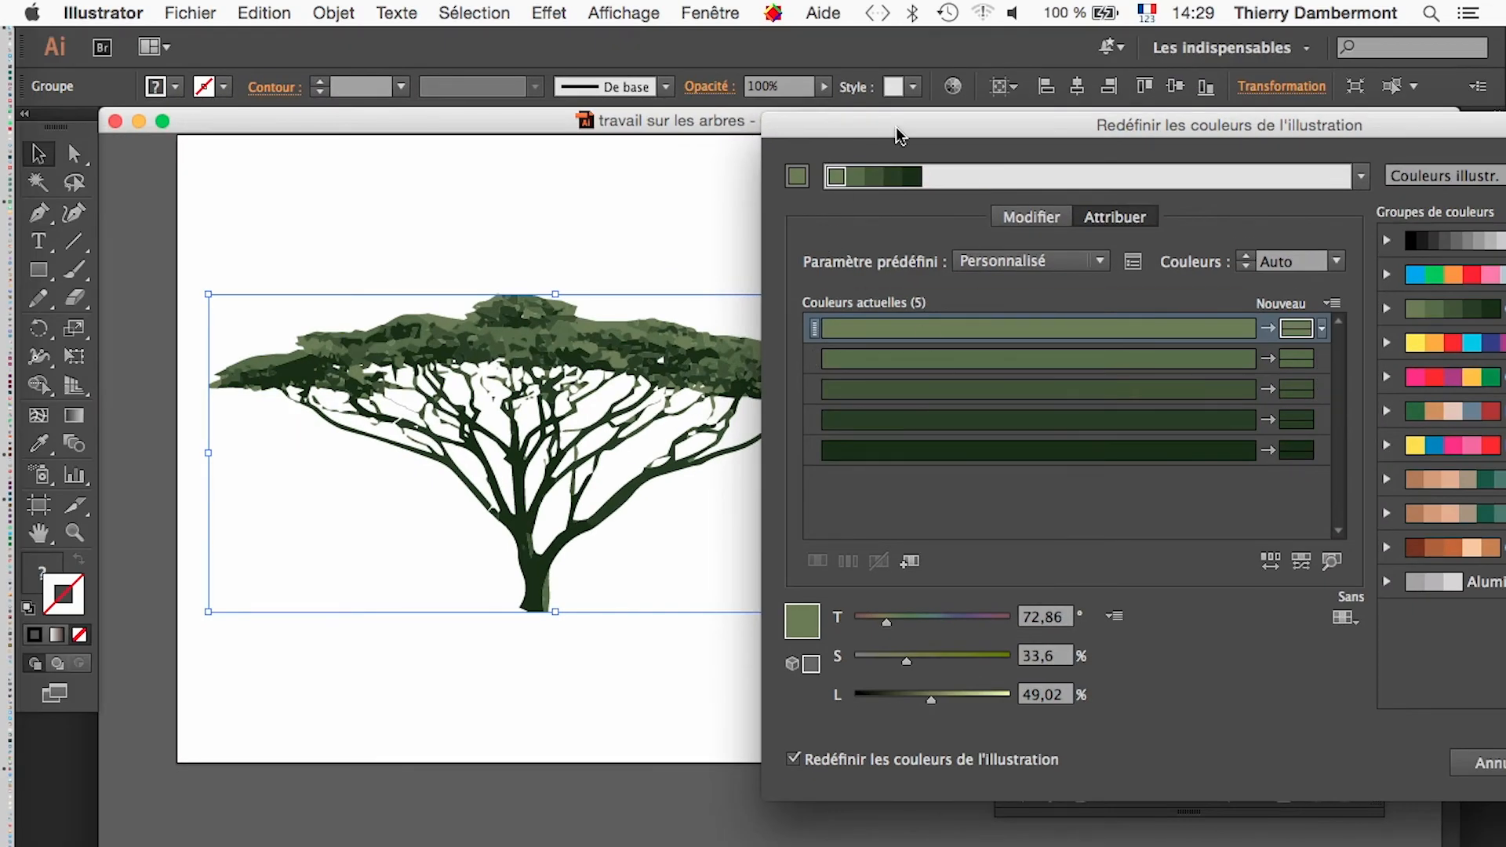
{"action": "left_click_drag", "start_coordinate": [901, 135], "coordinate": [847, 115]}
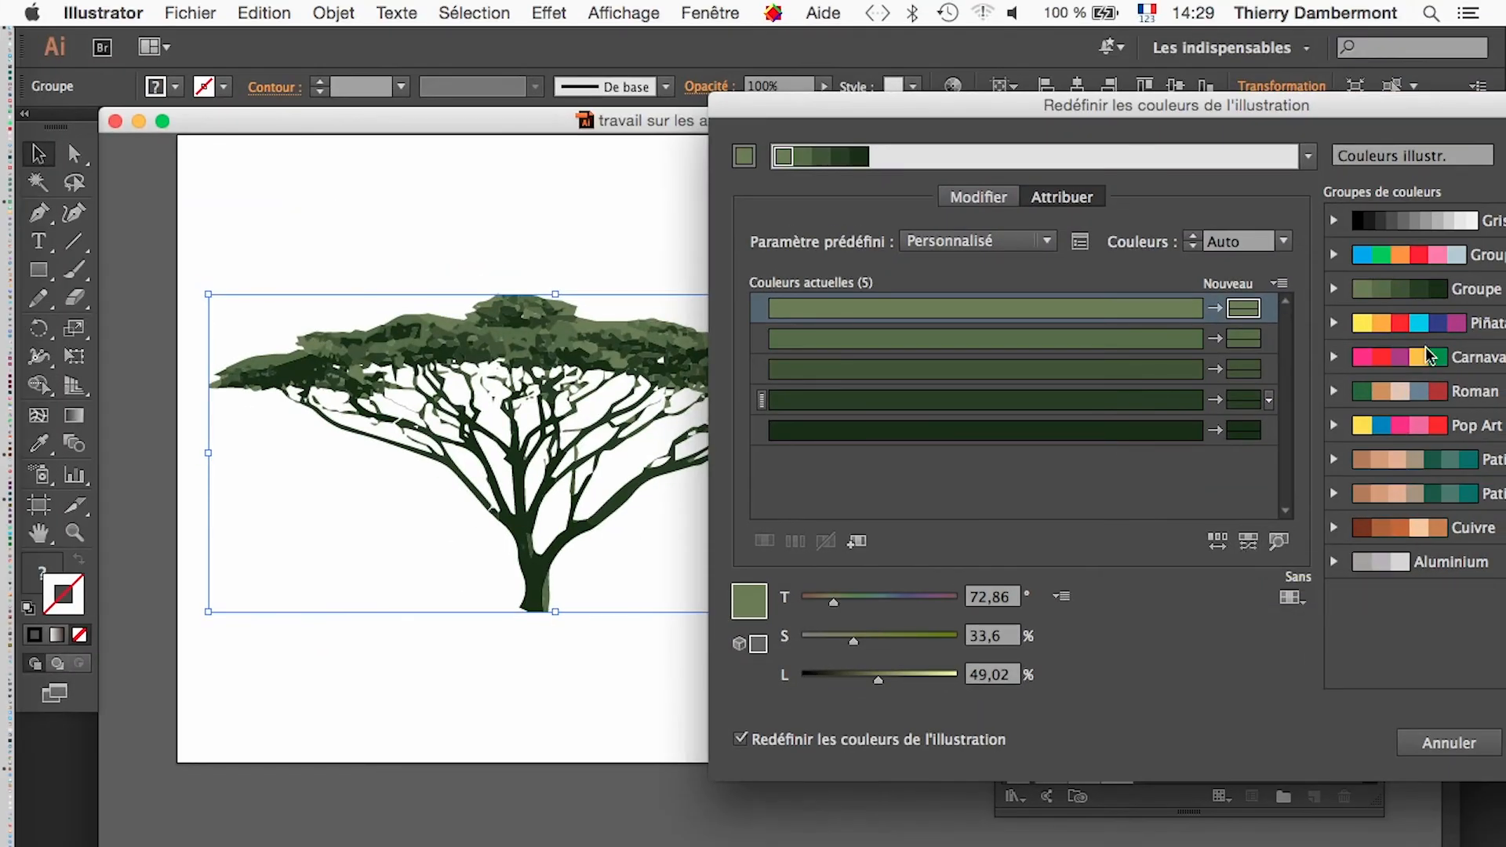
{"action": "left_click_drag", "start_coordinate": [1144, 109], "coordinate": [1089, 108]}
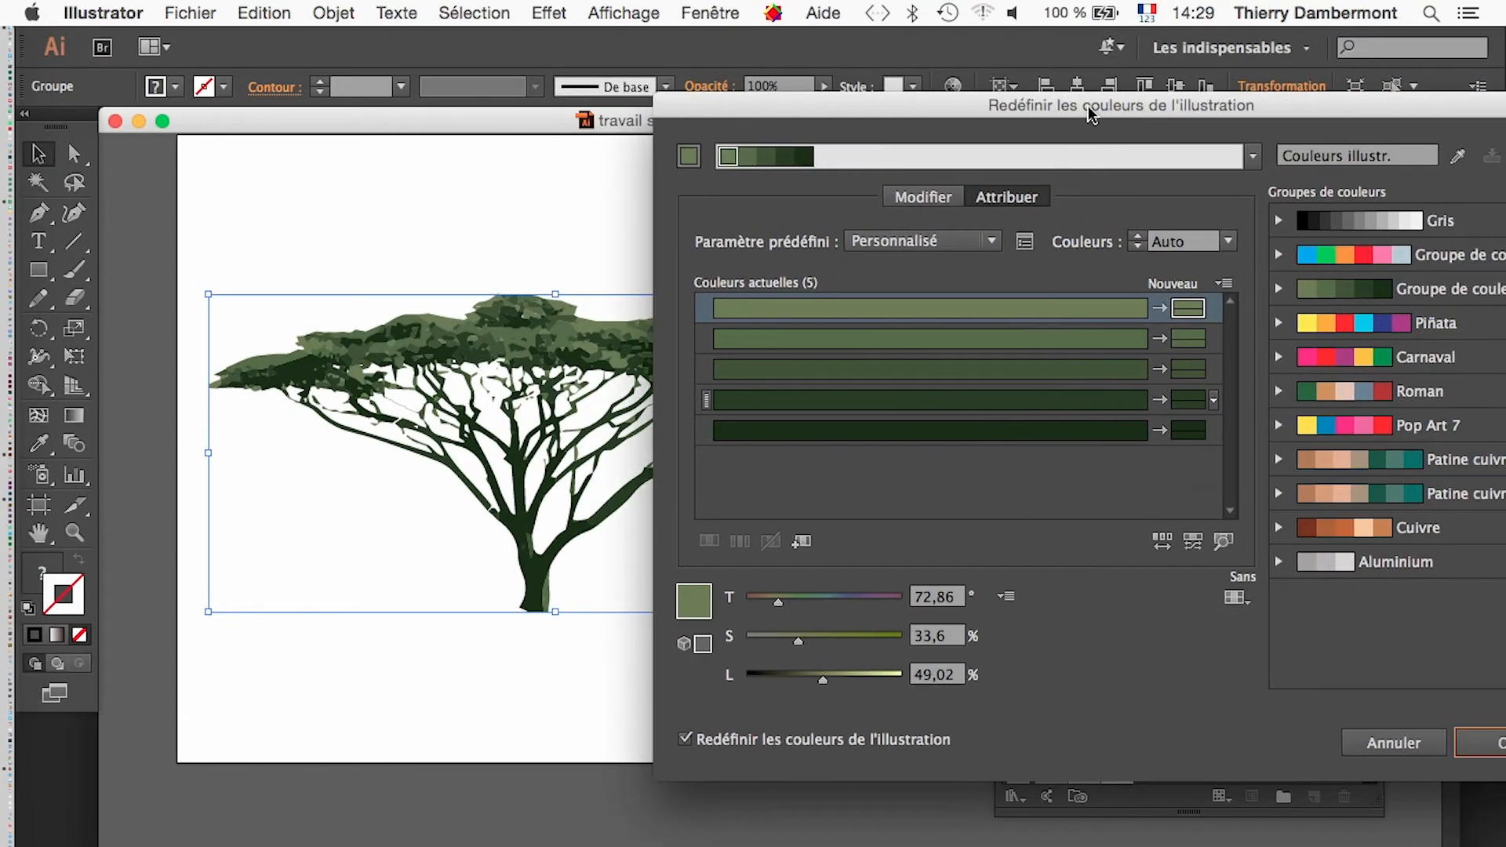
{"action": "left_click", "coordinate": [1394, 740]}
- Open Recolor Artwork for the selected tree and arrange the dialog so that the tree and the colour groups are both visible
{"action": "key", "text": "space"}
{"action": "left_click_drag", "start_coordinate": [793, 546], "coordinate": [665, 387]}
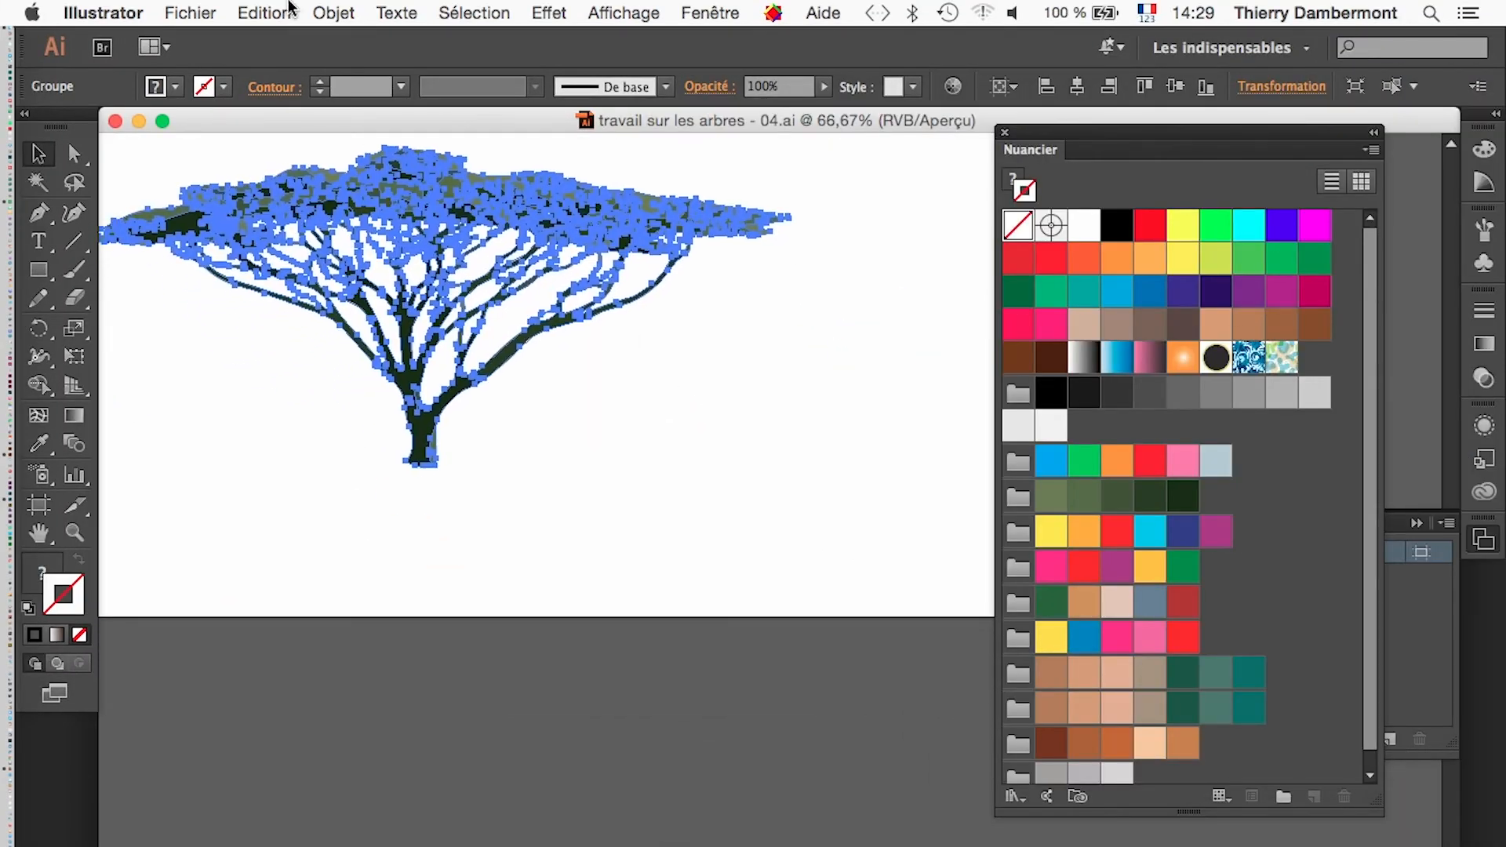
{"action": "left_click", "coordinate": [264, 12]}
{"action": "mouse_move", "coordinate": [400, 397]}
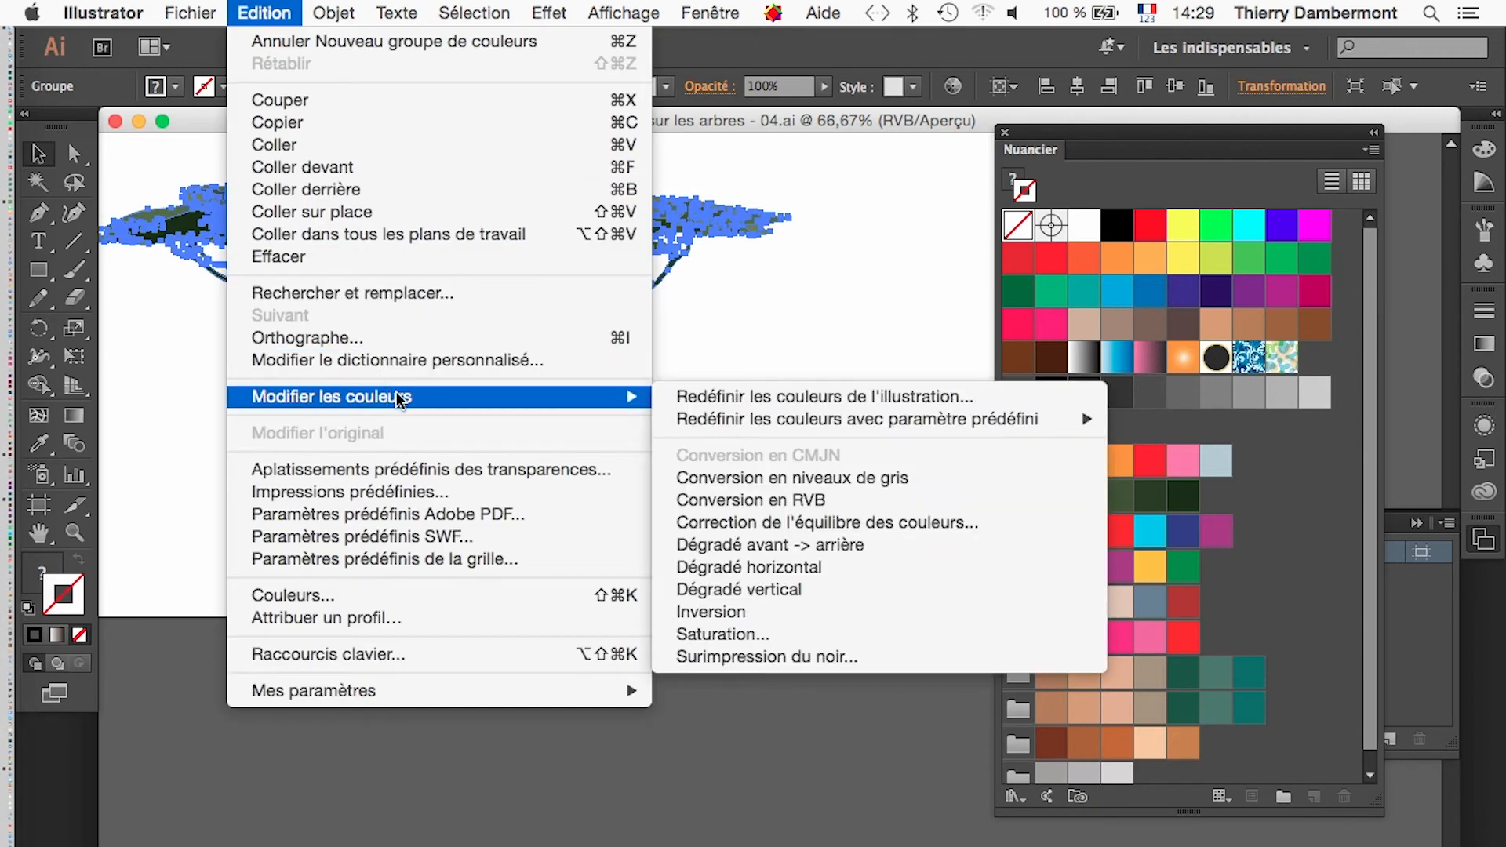
{"action": "left_click", "coordinate": [760, 398]}
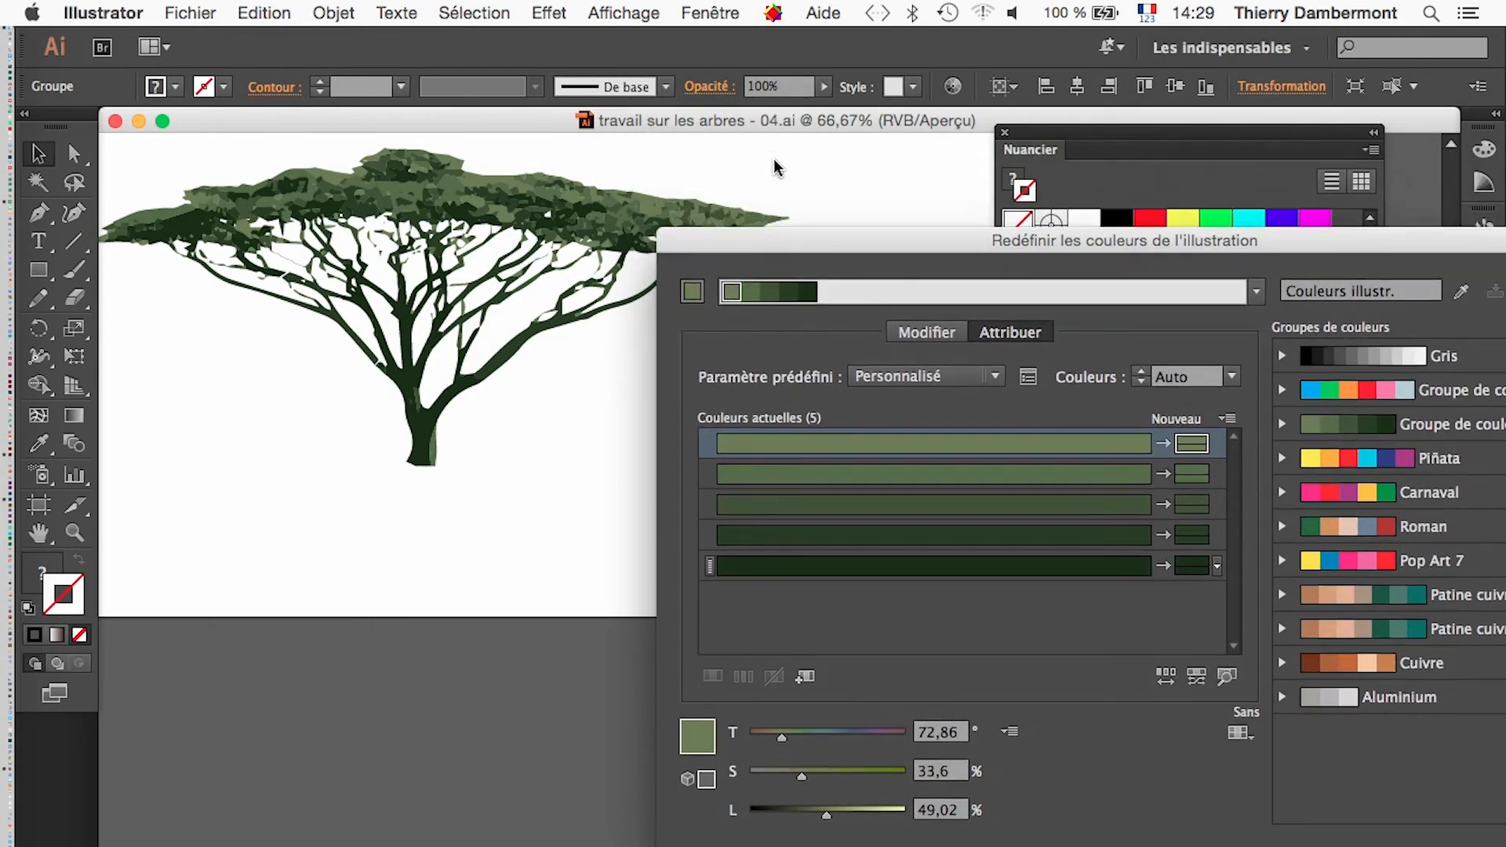
{"action": "left_click_drag", "start_coordinate": [778, 240], "coordinate": [740, 358]}
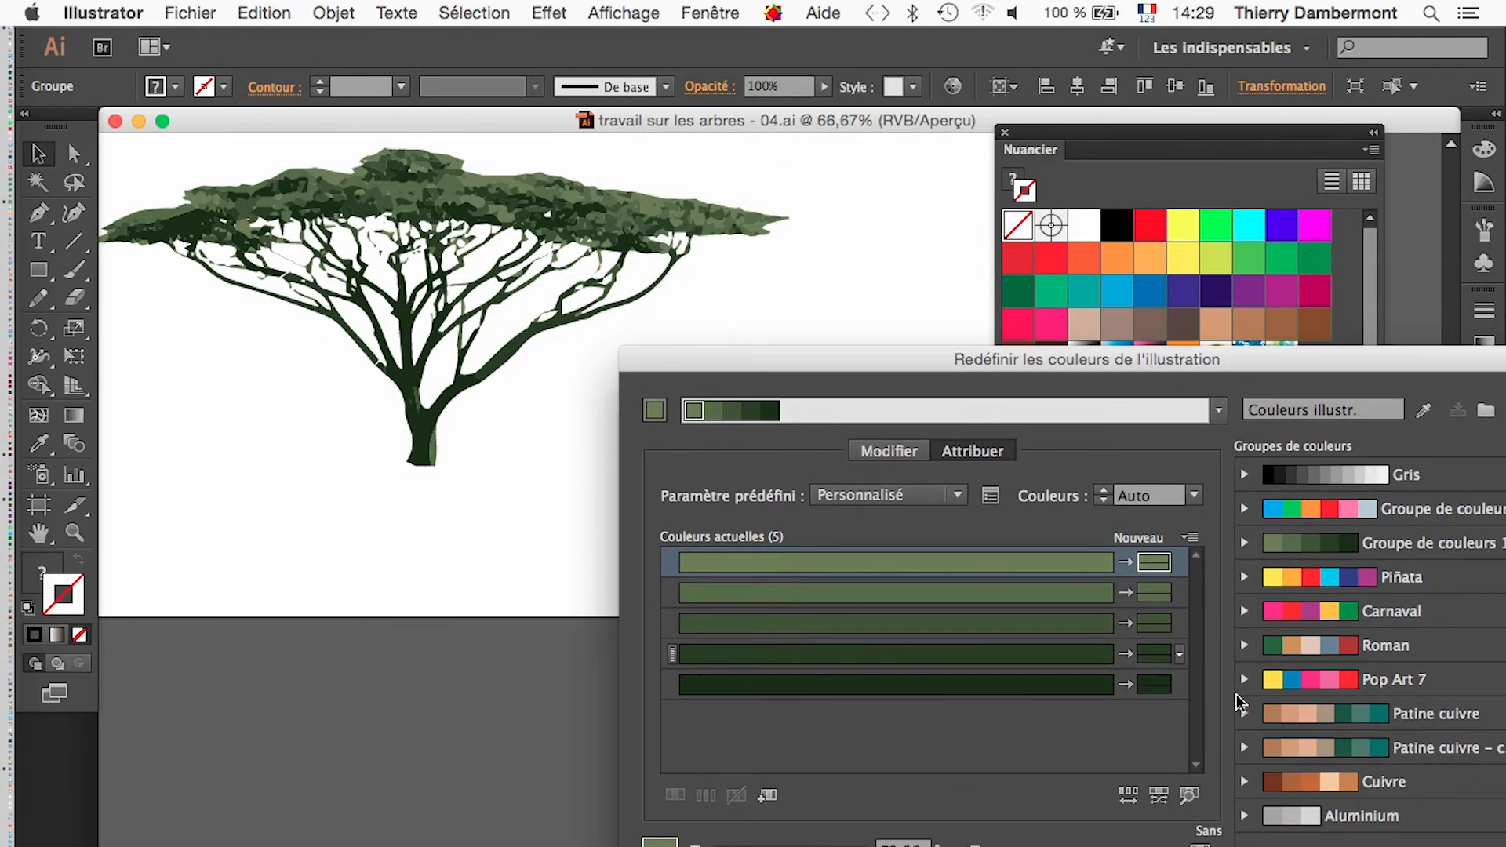
- Try the Pop Art 7, Roman, Carnaval and Patine cuivre colour groups on the tree, returning to Pop Art 7
{"action": "left_click", "coordinate": [1271, 682]}
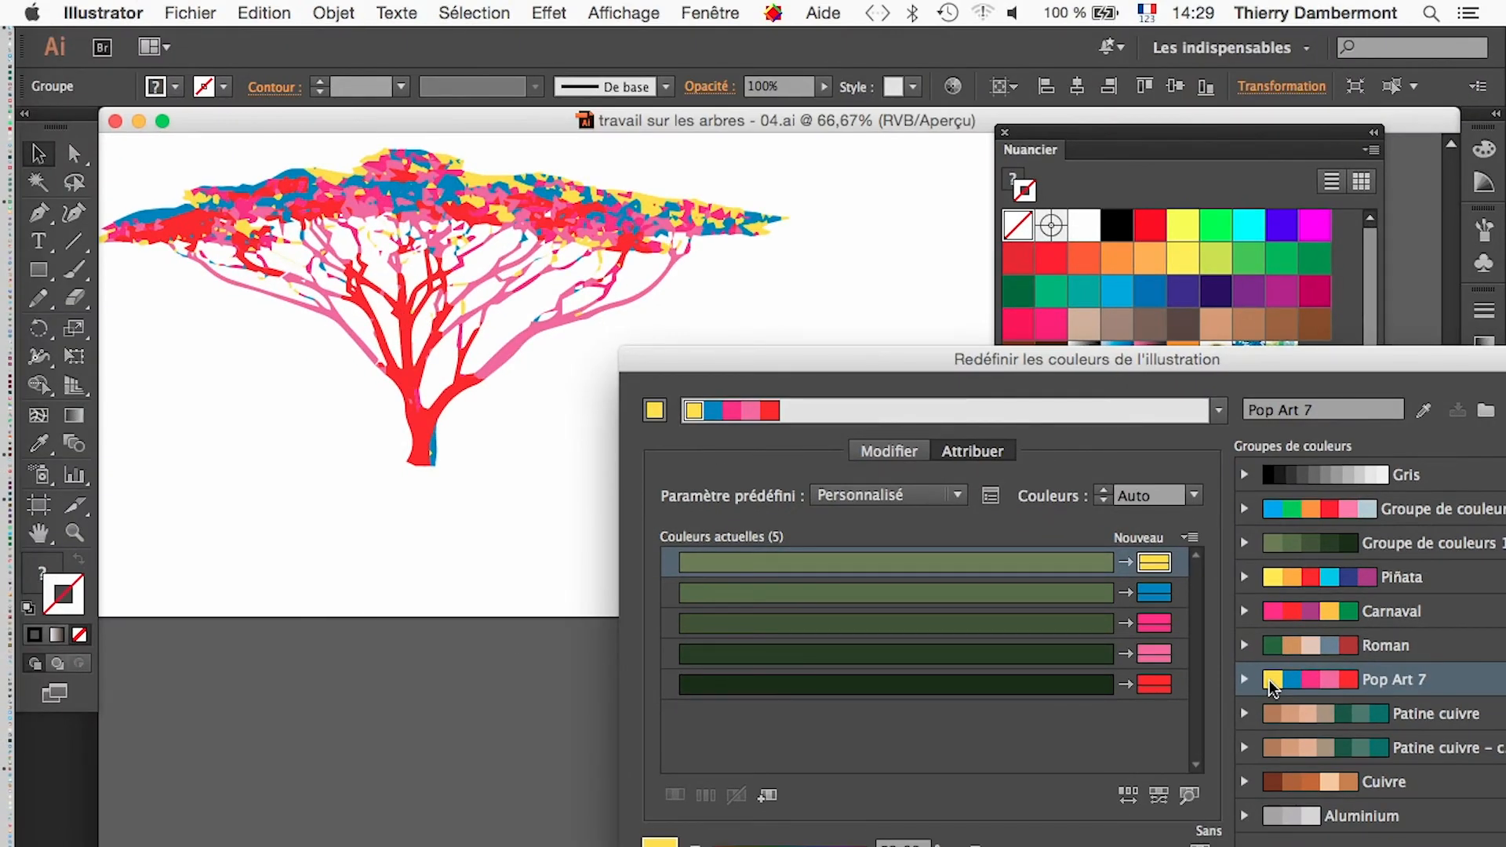
{"action": "left_click", "coordinate": [1290, 647]}
{"action": "left_click", "coordinate": [1290, 618]}
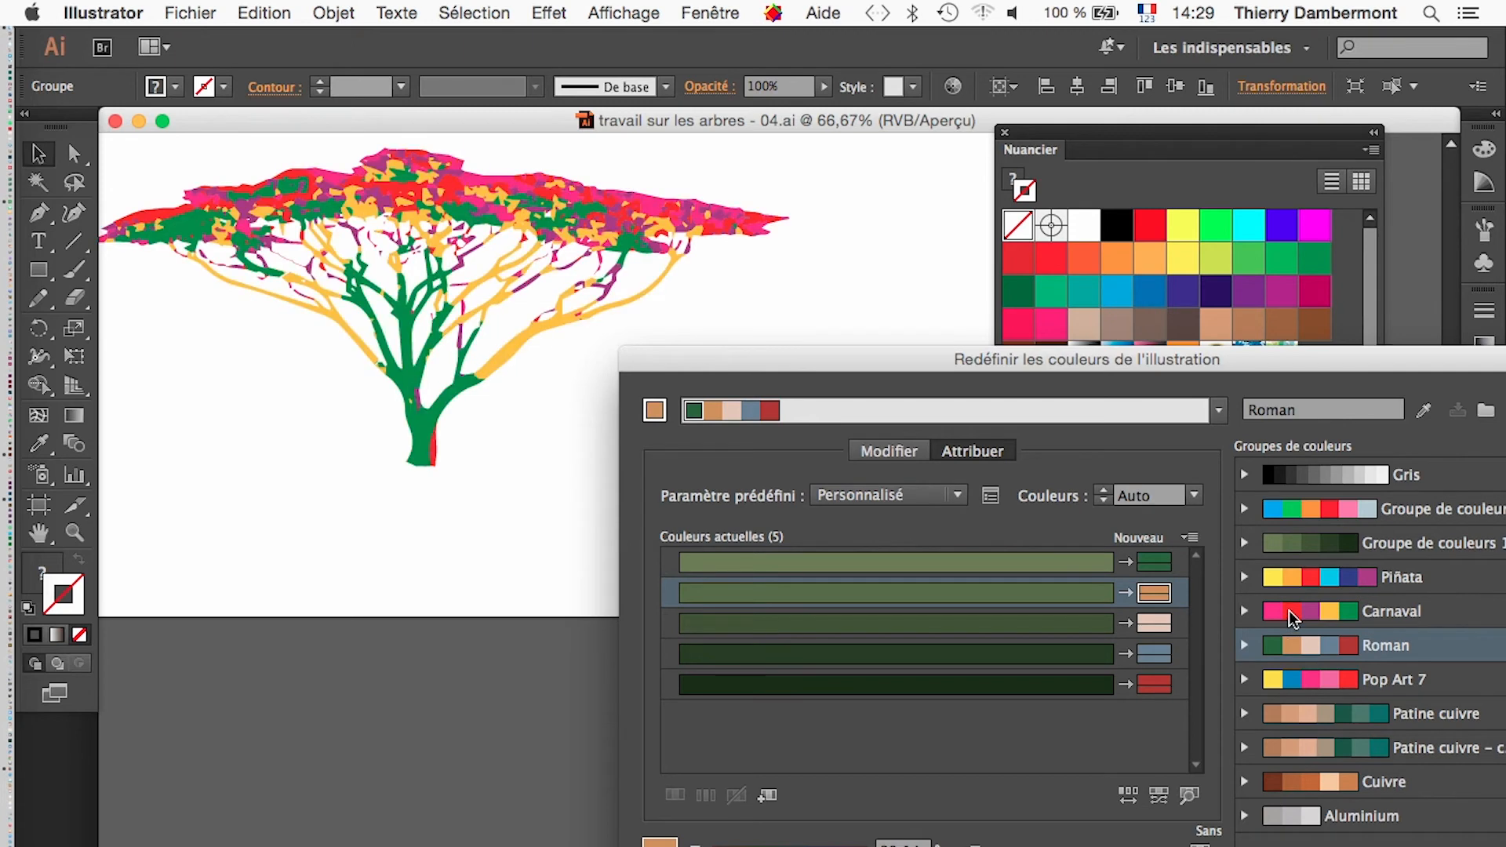
{"action": "left_click", "coordinate": [1284, 644]}
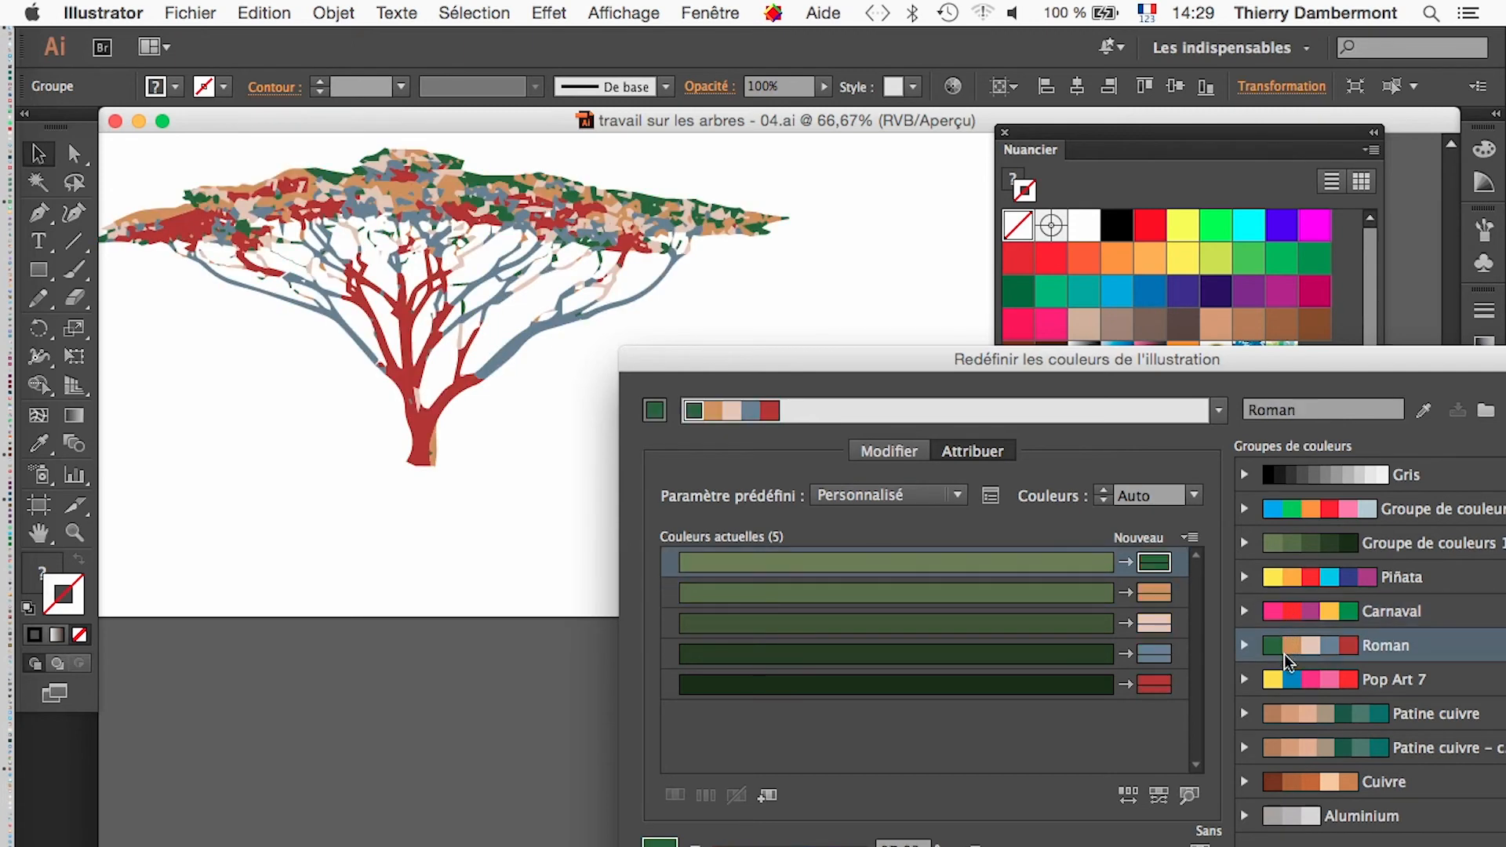
{"action": "left_click", "coordinate": [1286, 714]}
{"action": "left_click", "coordinate": [1284, 681]}
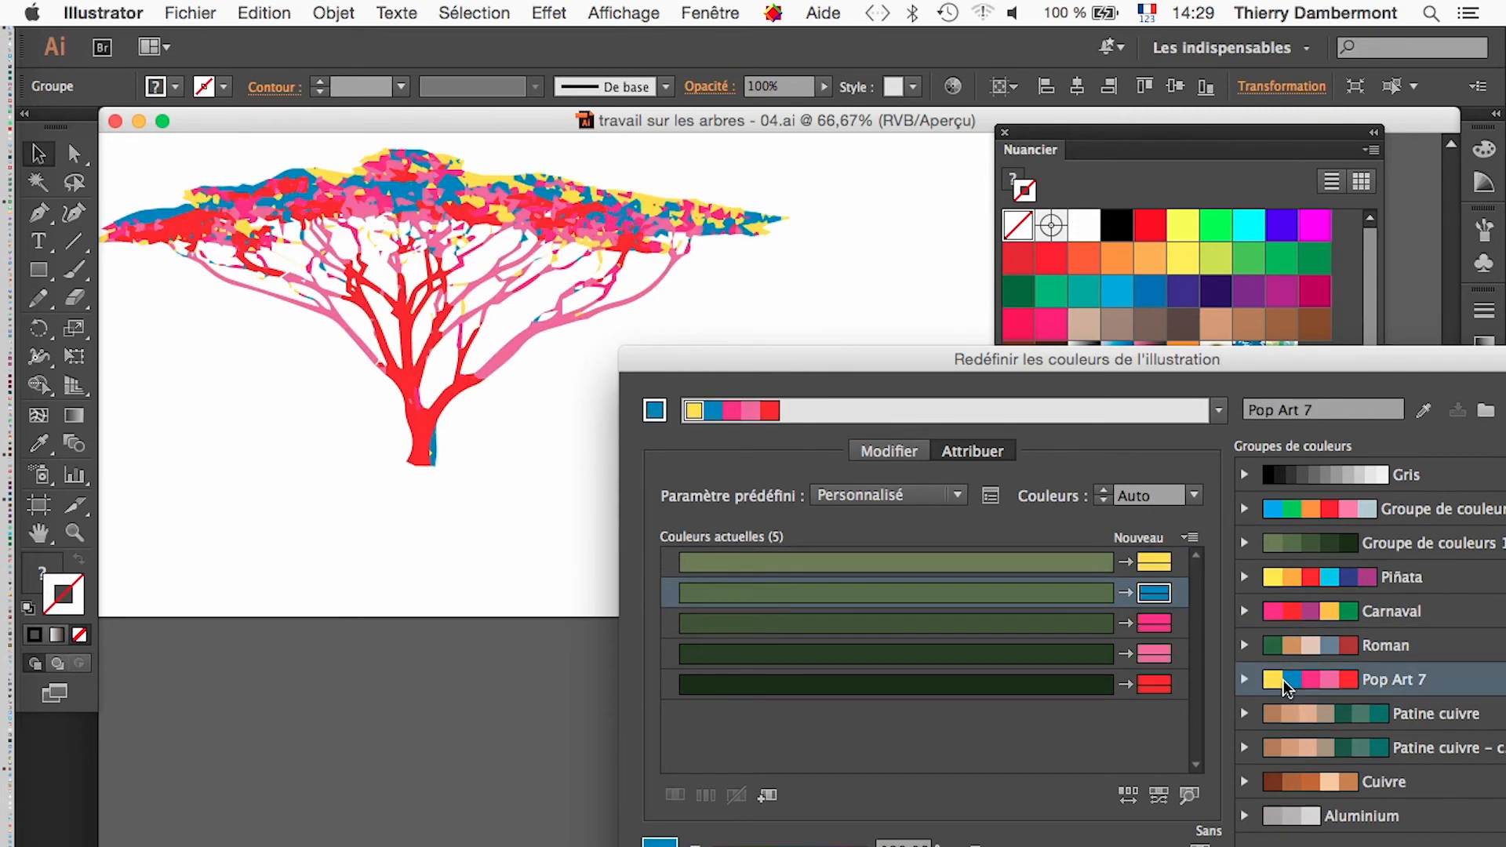
- Try the Patine cuivre - copie, Cuivre and Aluminium colour groups on the tree, returning to Patine cuivre - copie
{"action": "left_click", "coordinate": [1290, 749]}
{"action": "left_click", "coordinate": [1292, 783]}
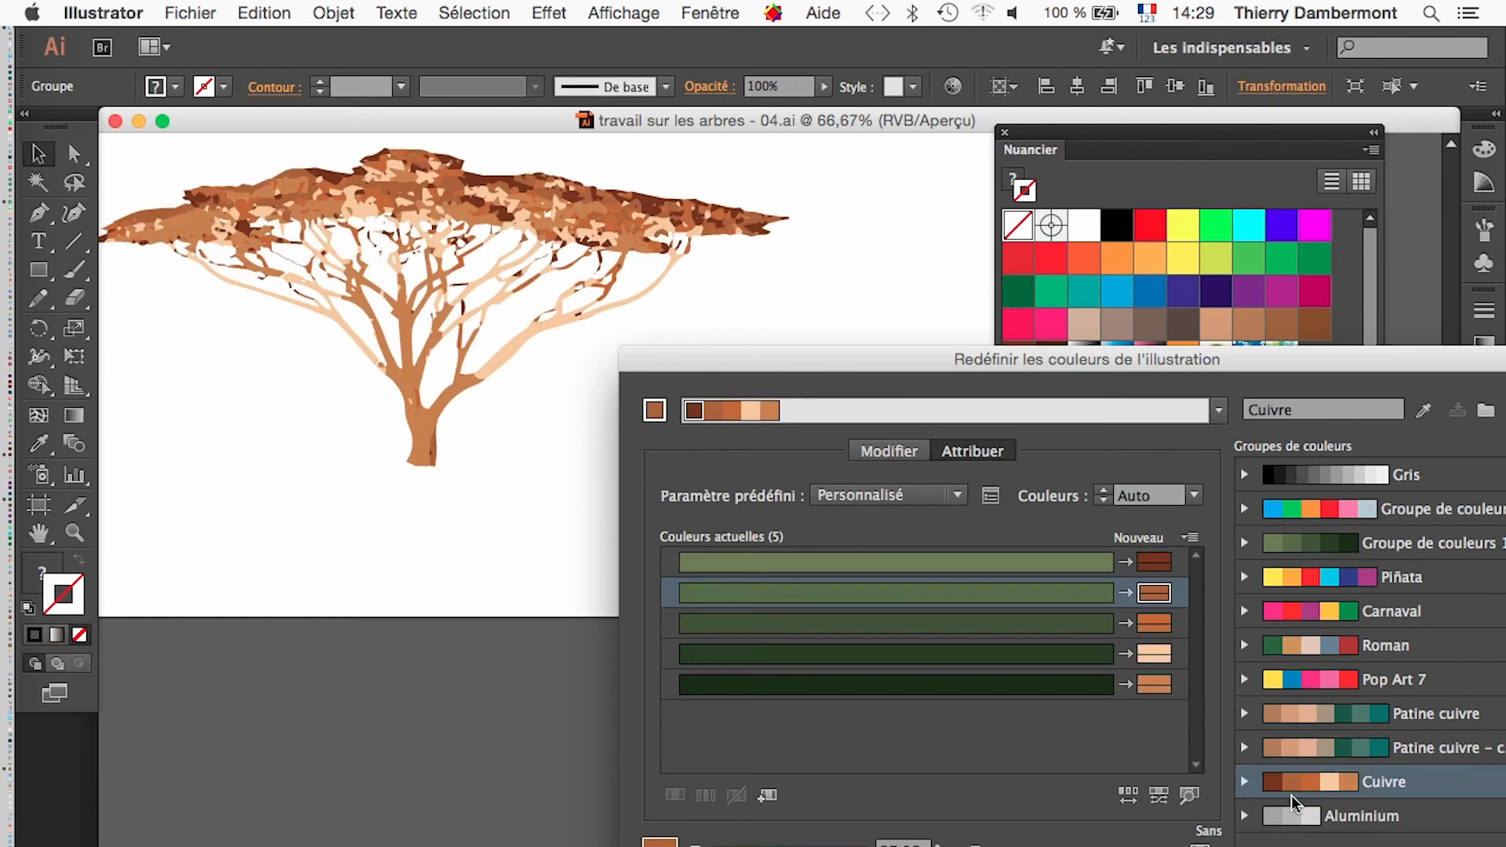
{"action": "left_click", "coordinate": [1294, 815]}
{"action": "left_click", "coordinate": [1304, 783]}
{"action": "left_click", "coordinate": [1309, 749]}
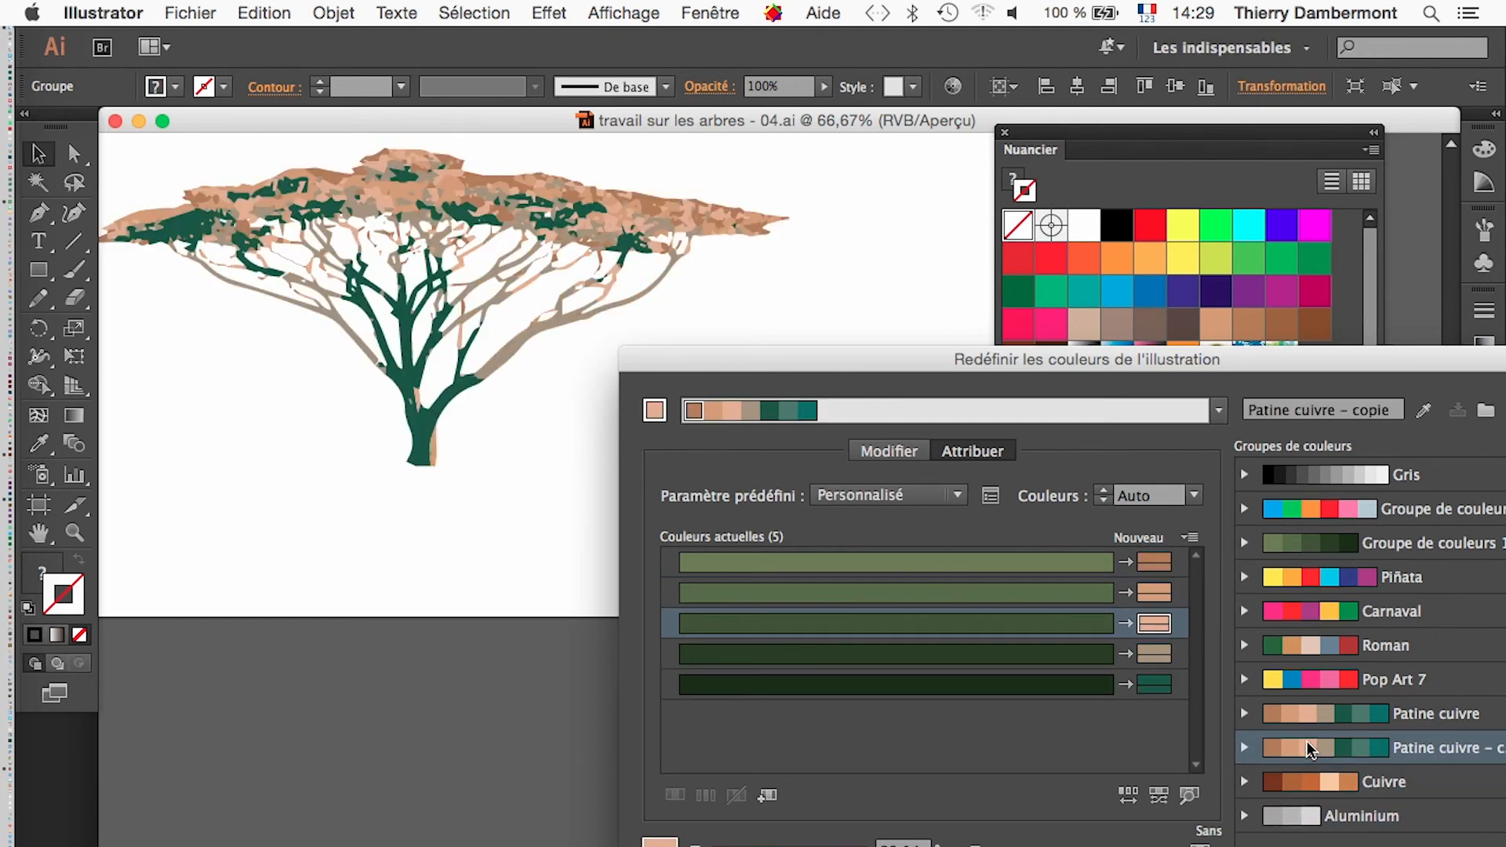
- Try Patine cuivre, Pop Art 7, Roman and Carnaval in turn, and recolour the tree with the Piñata group
{"action": "left_click", "coordinate": [1290, 712]}
{"action": "left_click", "coordinate": [1294, 681]}
{"action": "left_click", "coordinate": [1294, 647]}
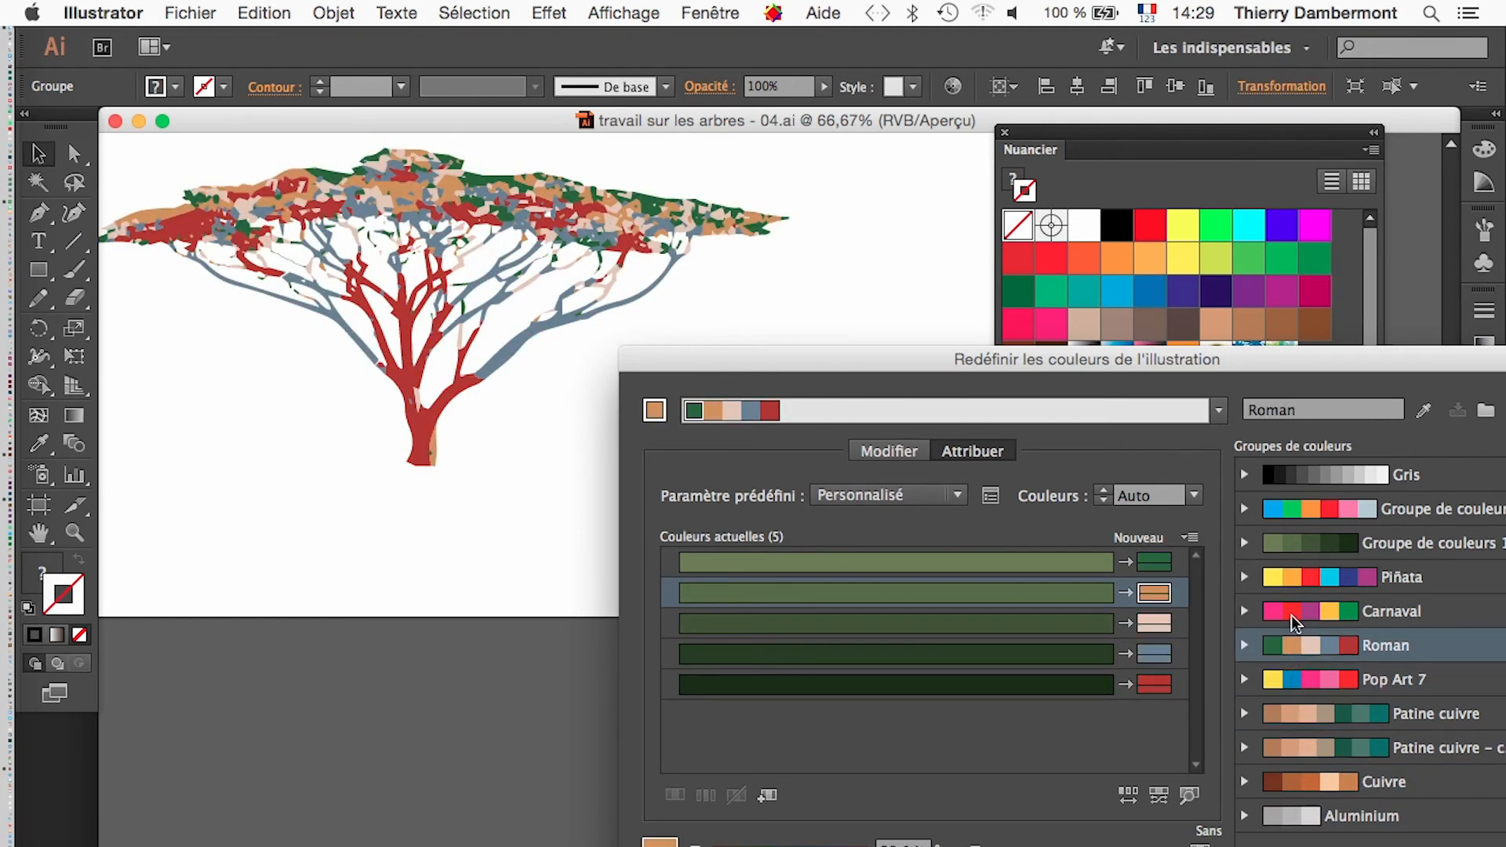
{"action": "left_click", "coordinate": [1293, 615]}
{"action": "left_click", "coordinate": [1286, 582]}
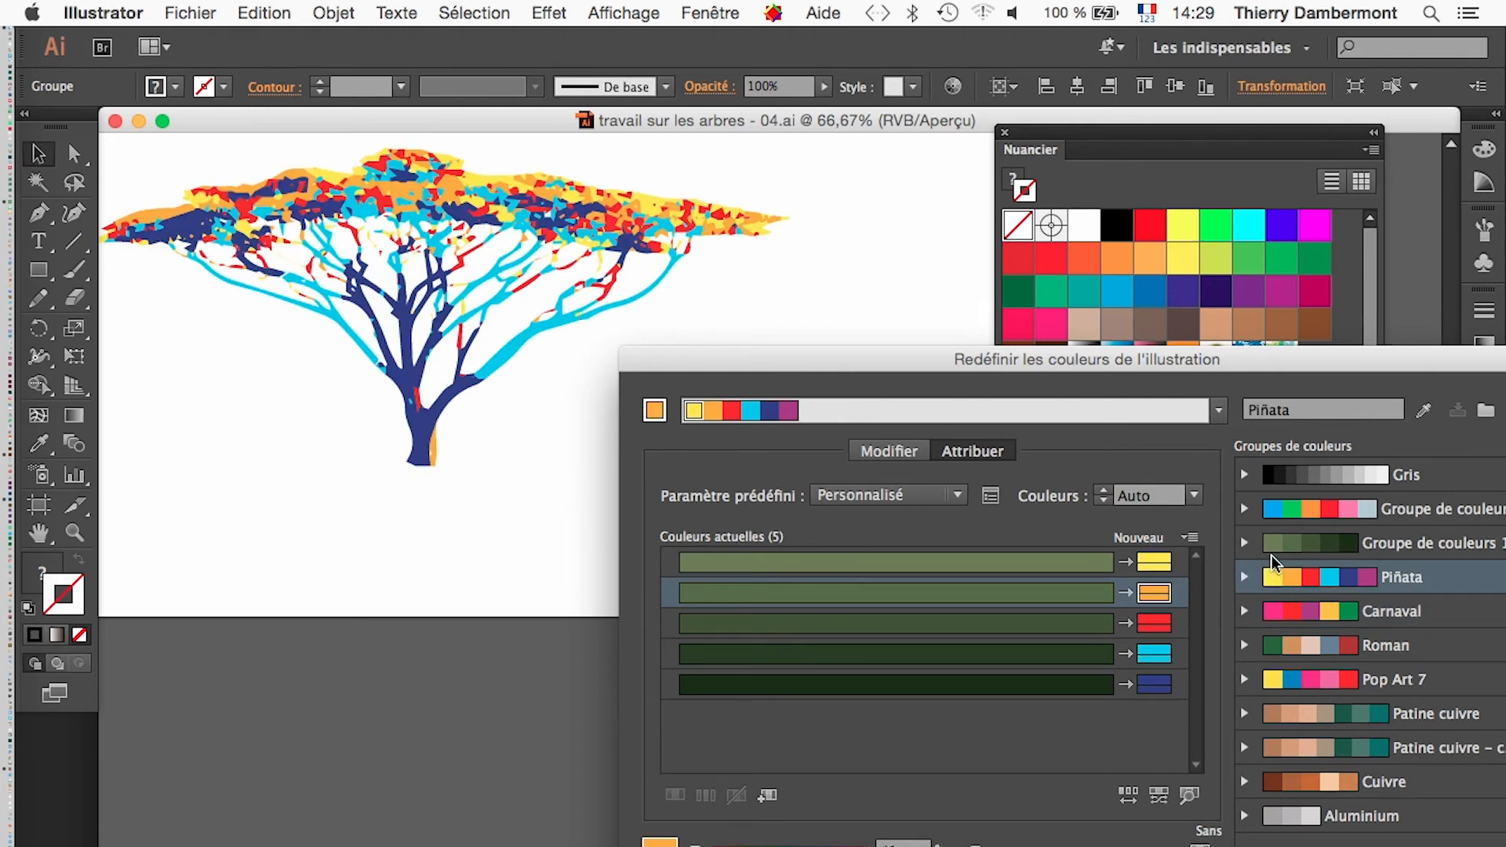
- Try the Carnaval and Roman colour groups on the tree, keeping the Recolor Artwork dialog clear of it
{"action": "left_click", "coordinate": [1319, 612]}
{"action": "left_click", "coordinate": [1315, 650]}
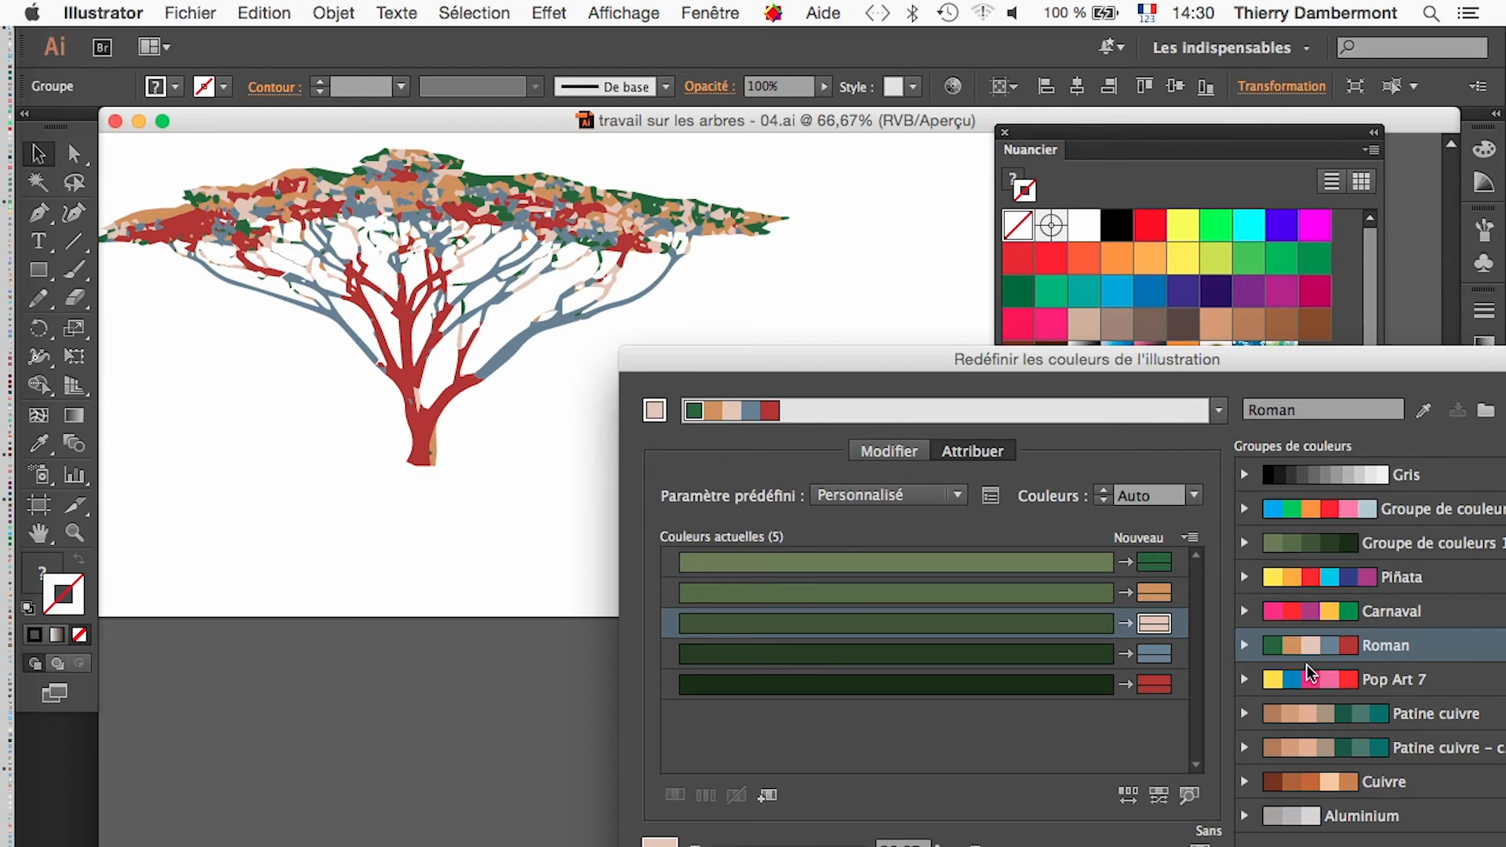
{"action": "left_click_drag", "start_coordinate": [1045, 376], "coordinate": [1127, 174]}
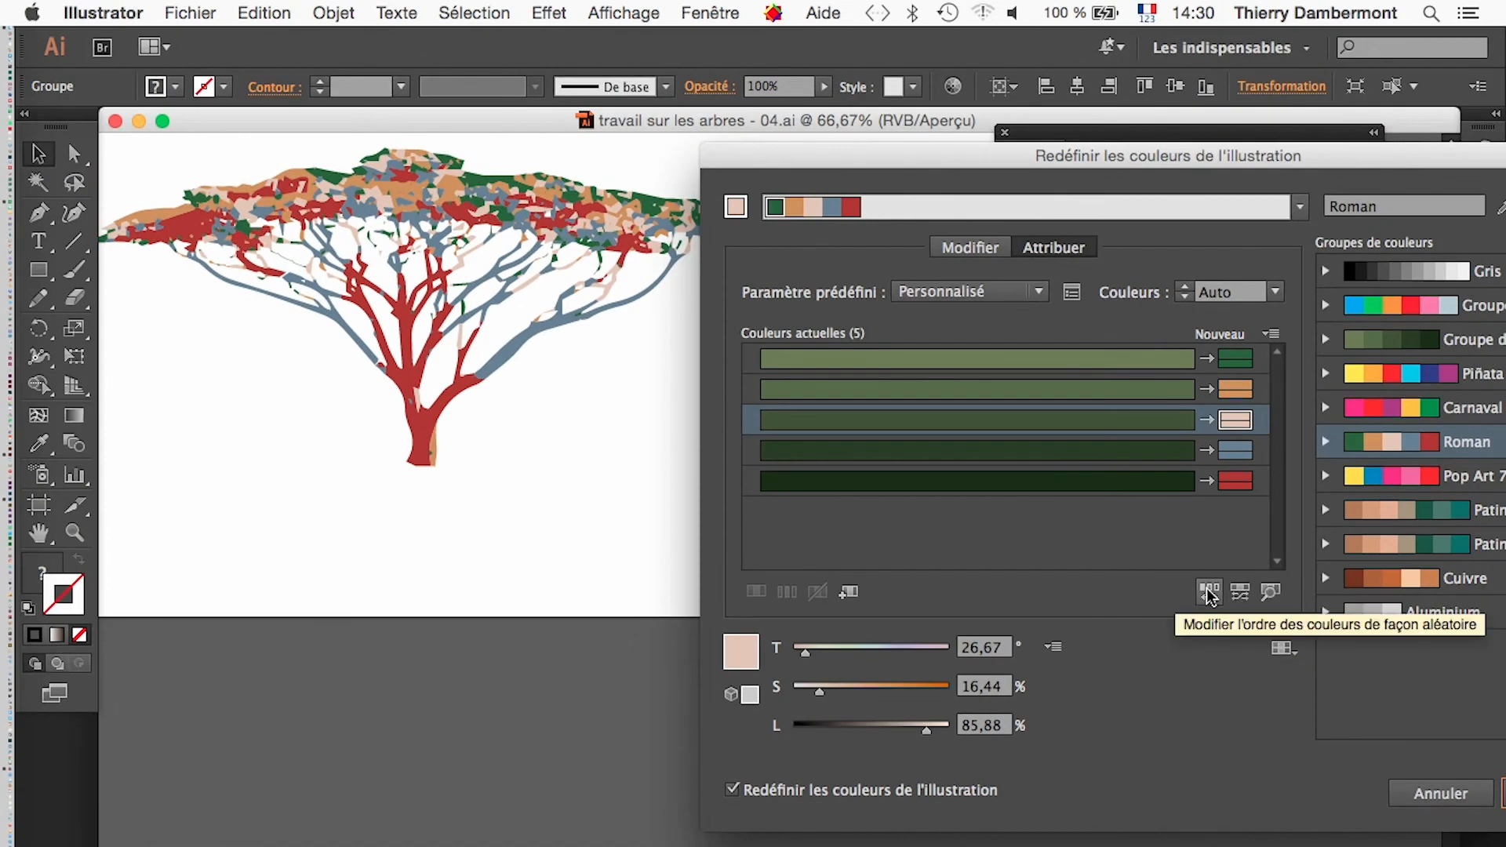
- Randomly change the order of the Roman group's colours on the tree several times to compare variations
{"action": "left_click", "coordinate": [1210, 595]}
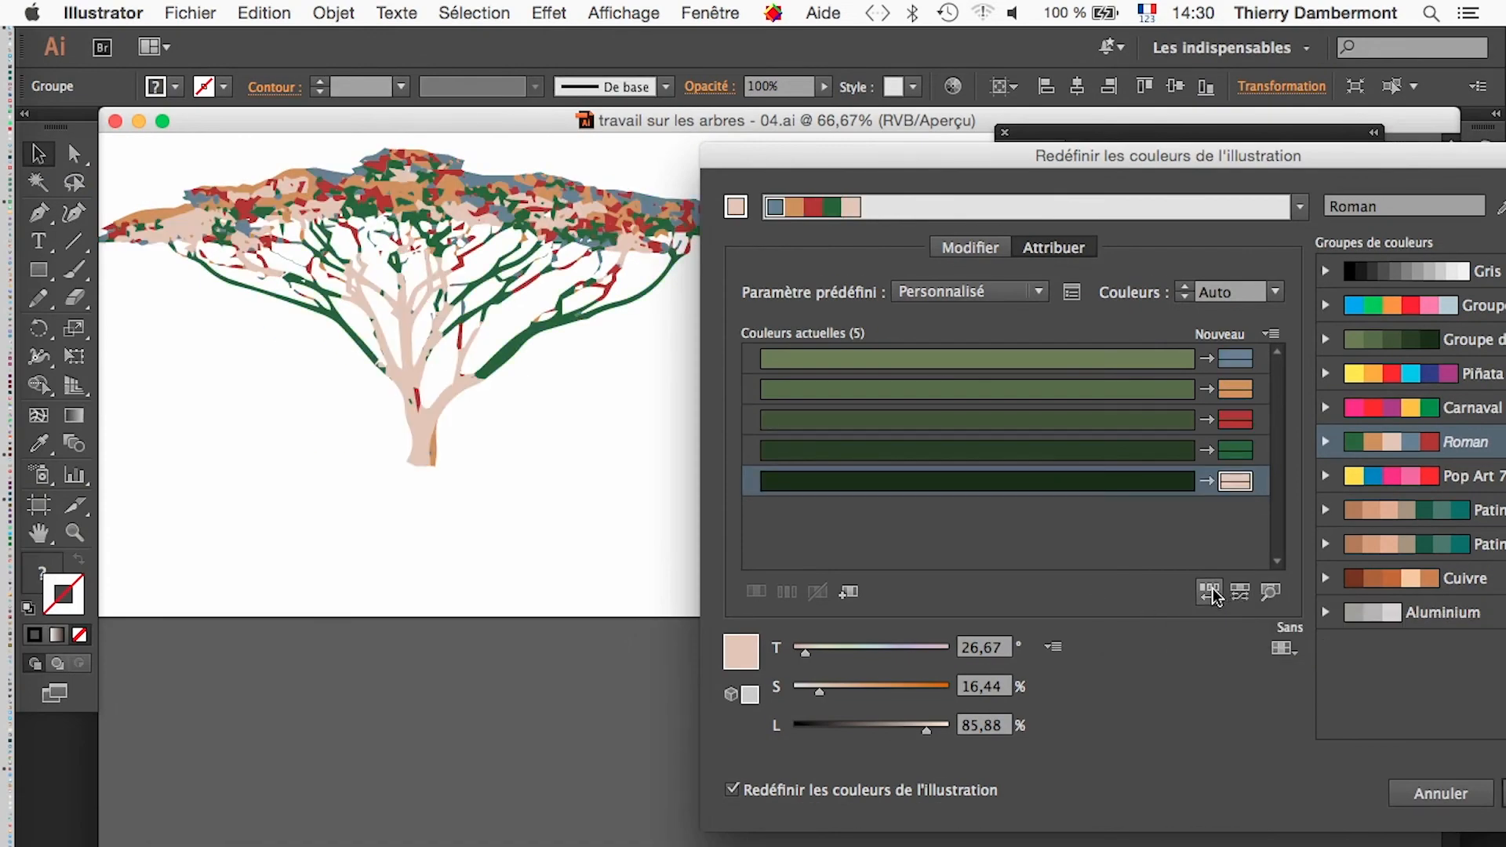
{"action": "left_click", "coordinate": [1210, 595]}
{"action": "left_click", "coordinate": [1210, 594]}
{"action": "left_click", "coordinate": [1210, 594]}
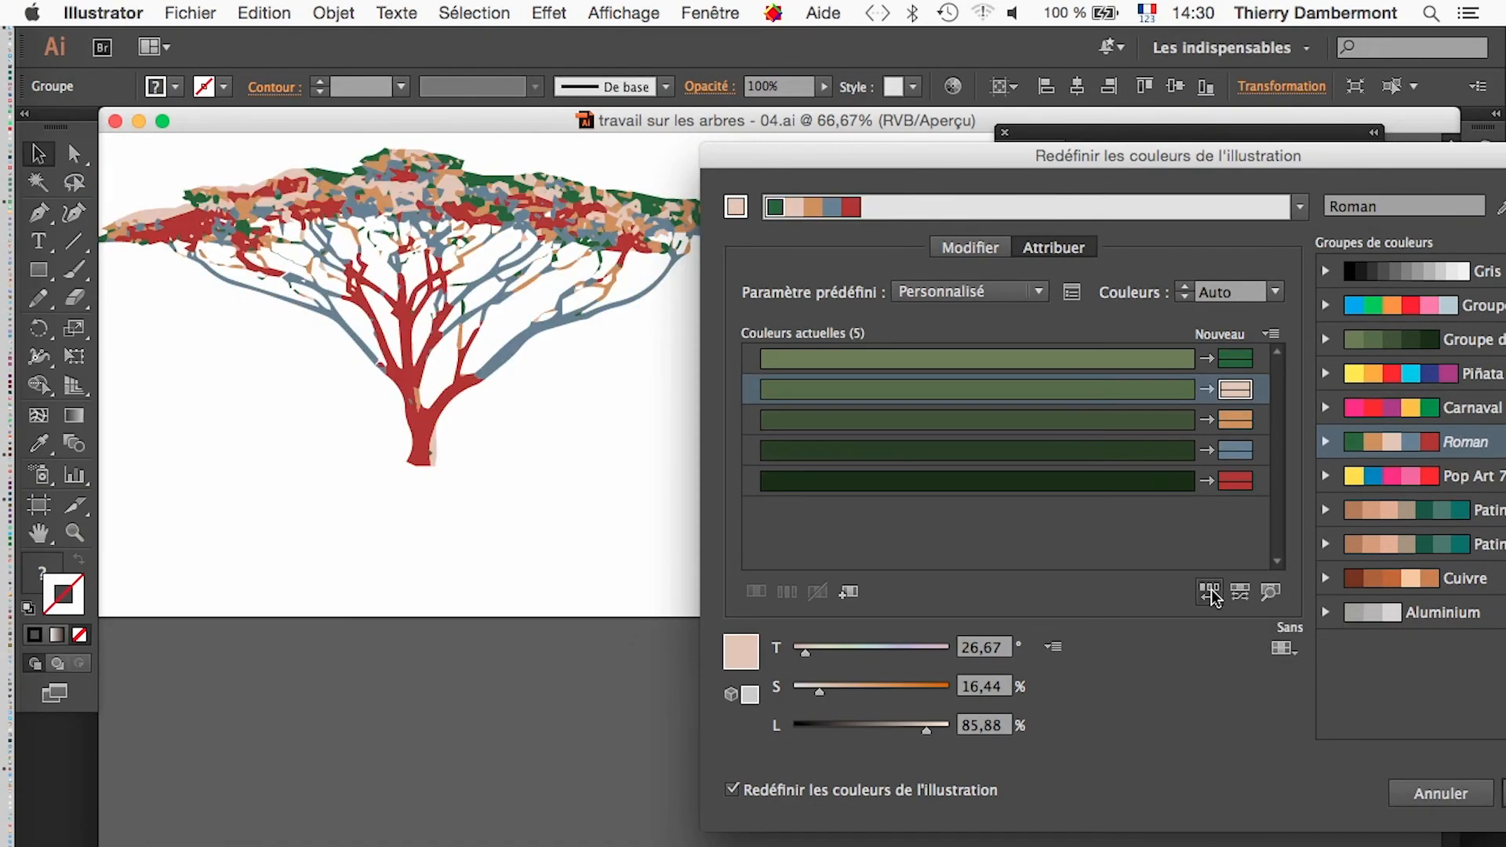
{"action": "left_click", "coordinate": [1210, 594]}
{"action": "left_click", "coordinate": [1210, 594]}
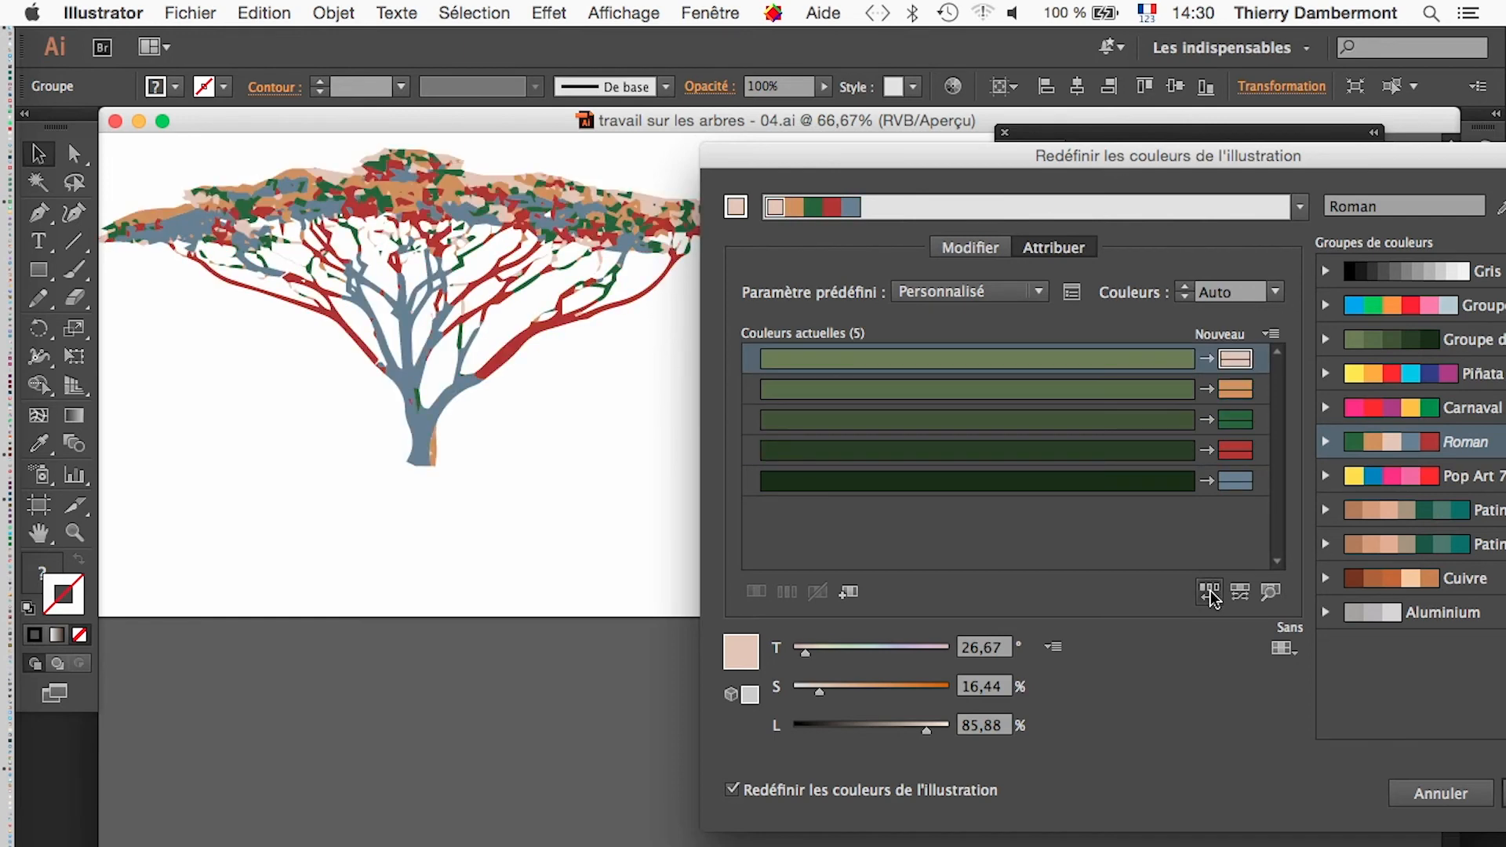
{"action": "left_click", "coordinate": [1210, 594]}
{"action": "left_click", "coordinate": [1211, 594]}
{"action": "left_click", "coordinate": [1211, 594]}
{"action": "left_click", "coordinate": [1210, 595]}
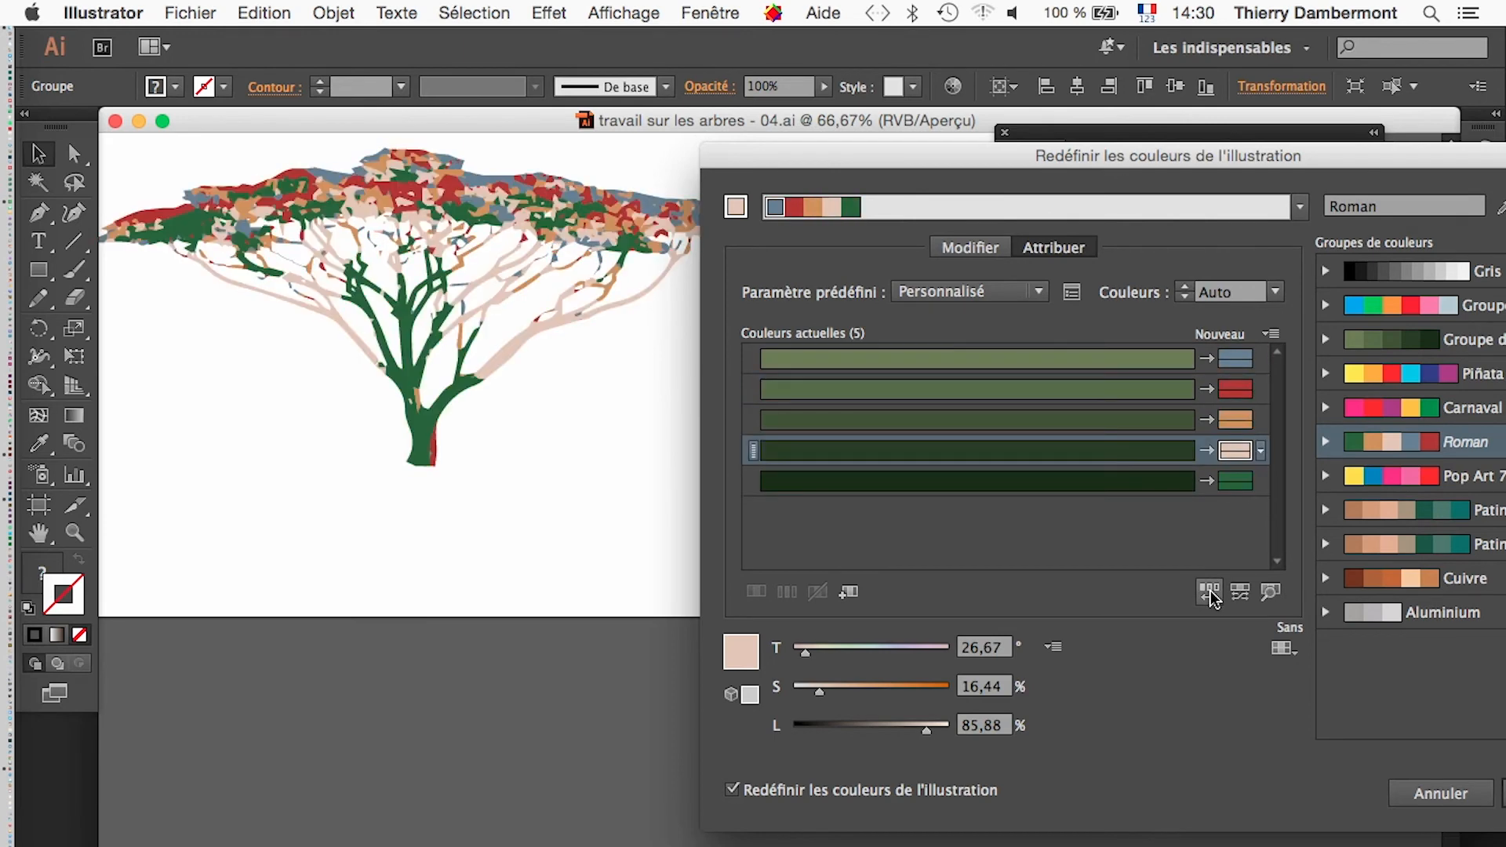
{"action": "left_click", "coordinate": [1210, 594]}
{"action": "left_click", "coordinate": [1210, 595]}
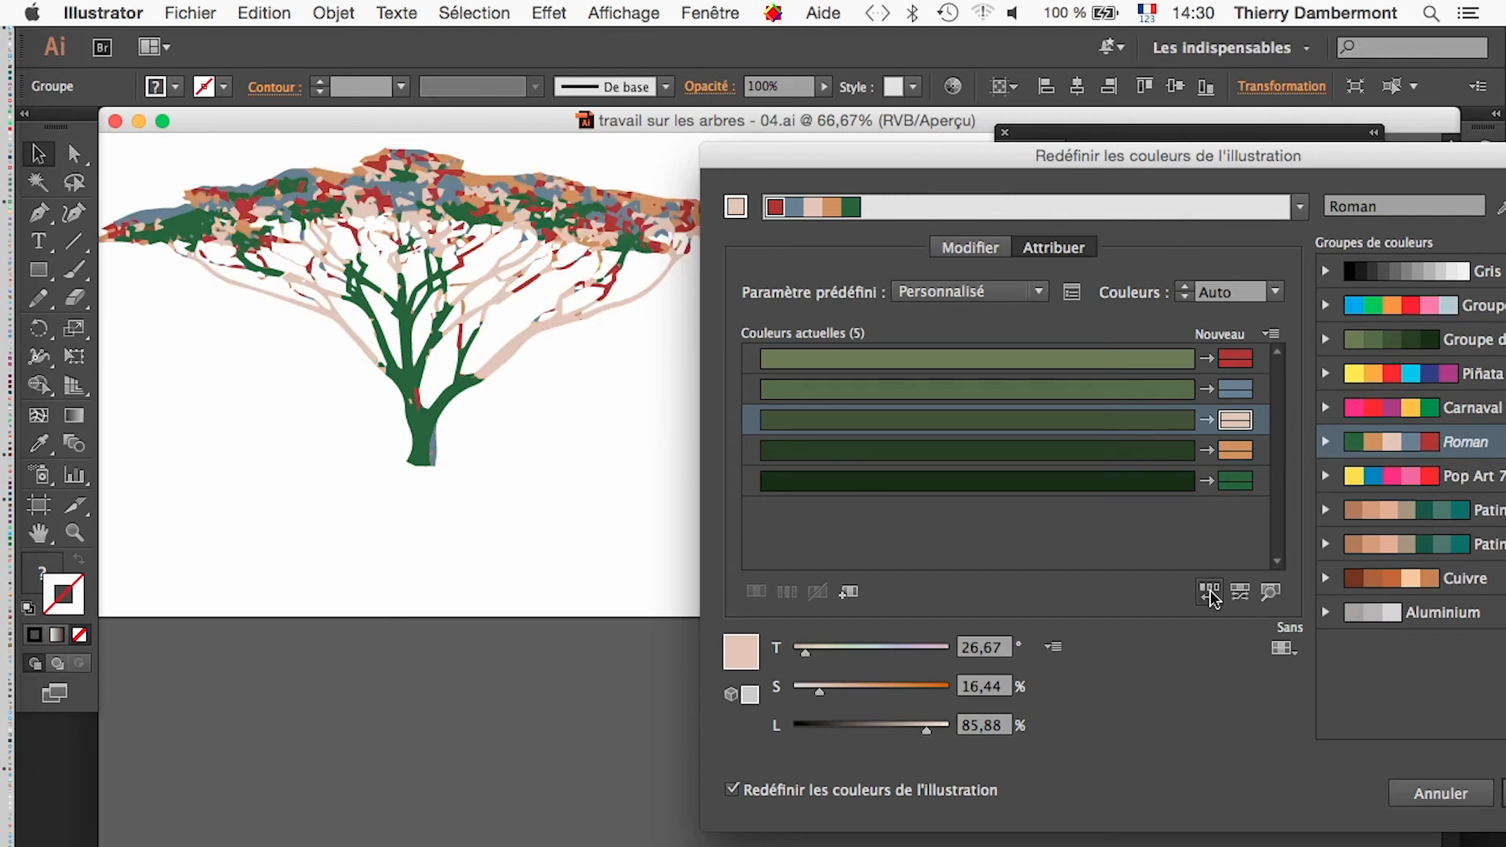
{"action": "left_click", "coordinate": [1211, 595]}
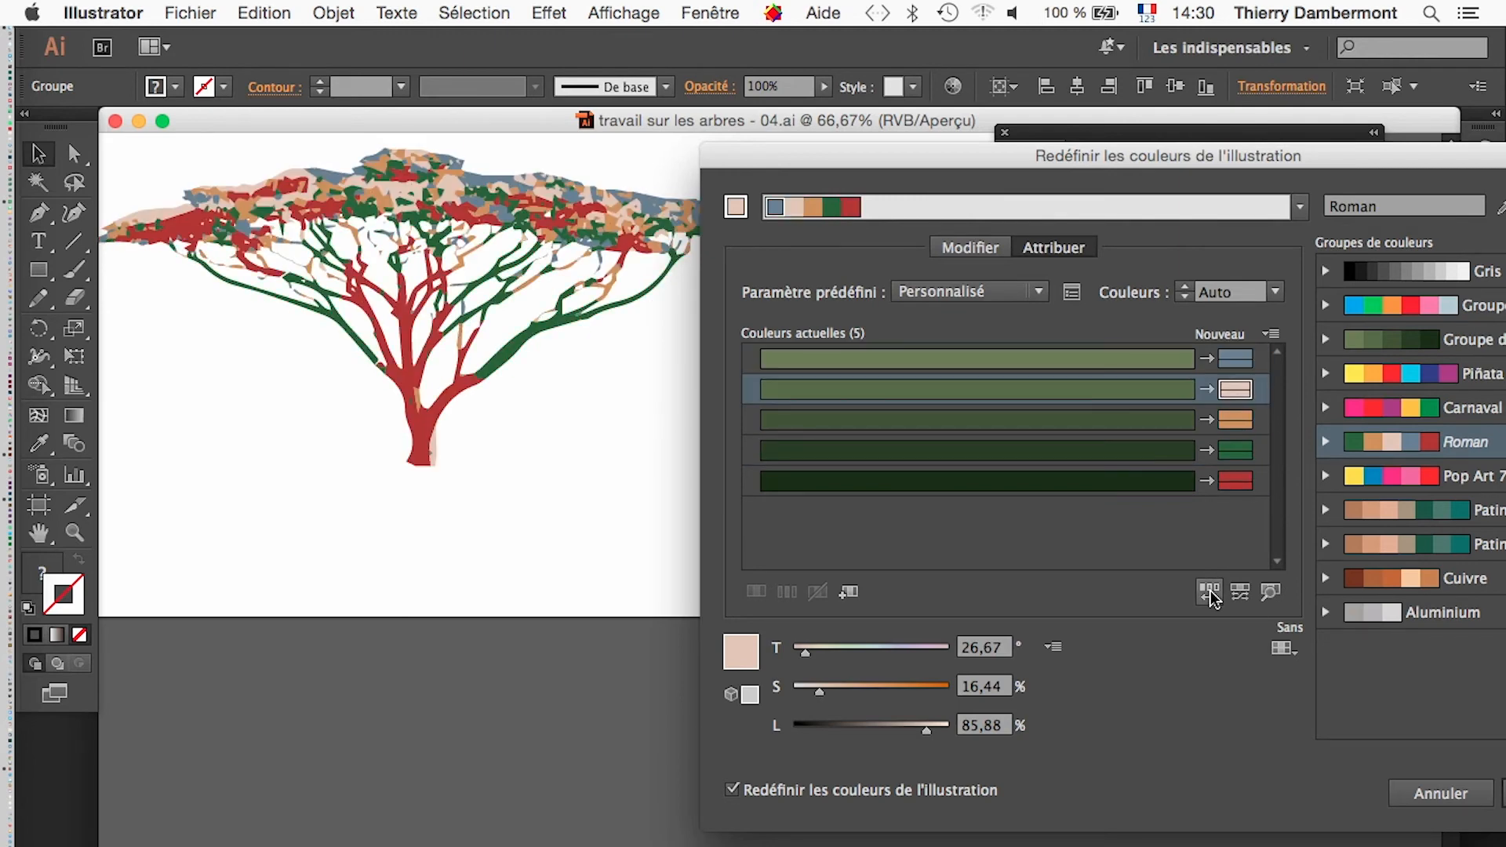
- Apply the Pop Art 7 colour group to the tree and randomly change its colour order several times
{"action": "left_click", "coordinate": [1386, 477]}
{"action": "left_click", "coordinate": [1208, 595]}
{"action": "left_click", "coordinate": [1208, 594]}
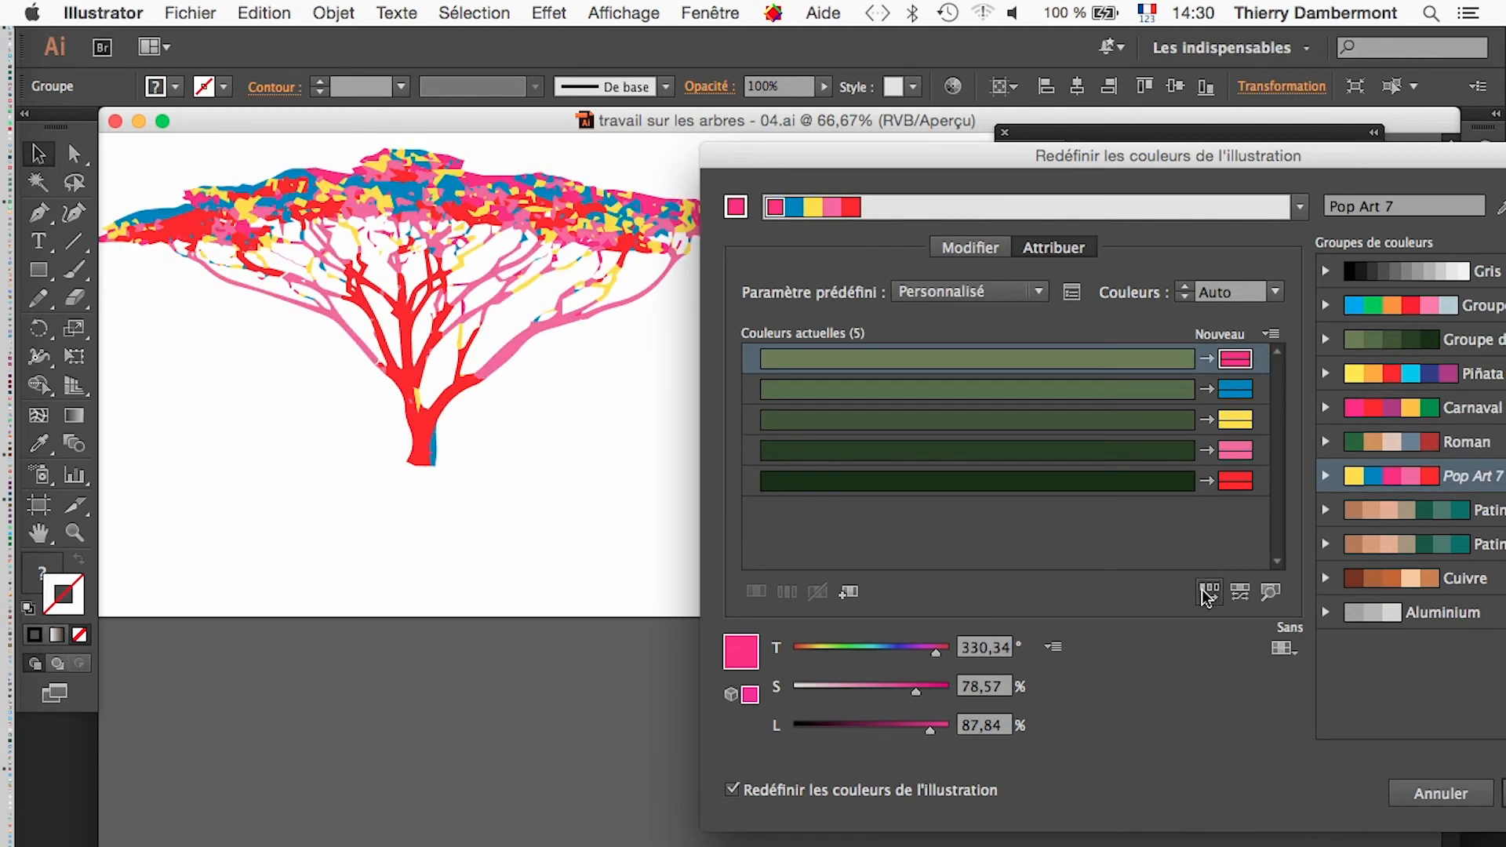
{"action": "left_click", "coordinate": [1207, 594]}
{"action": "left_click", "coordinate": [1208, 594]}
{"action": "left_click", "coordinate": [1207, 594]}
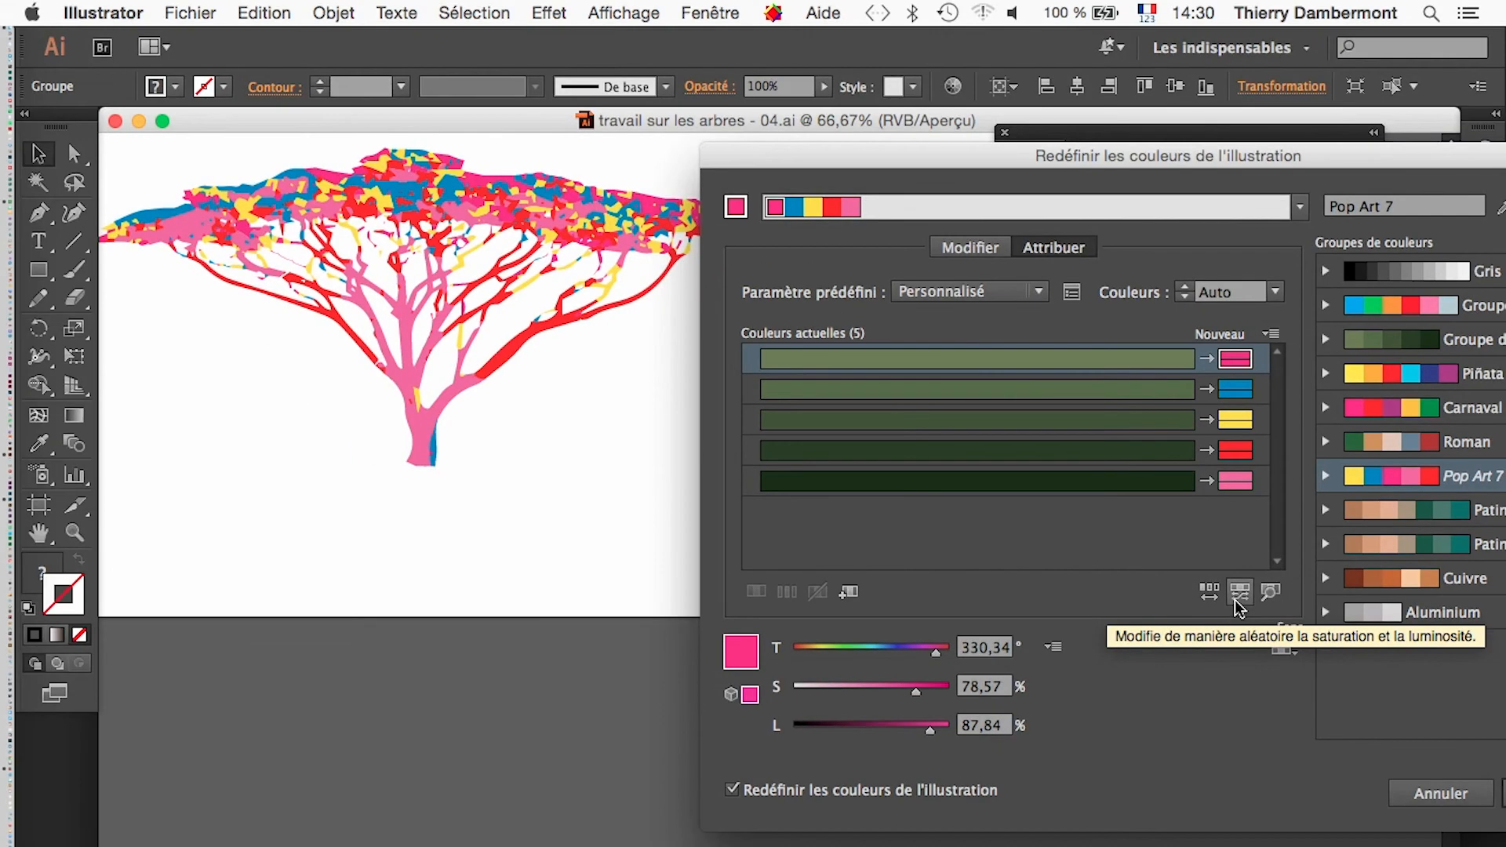
- Randomly vary the saturation and brightness of the Pop Art 7 colours until the tree has a pink, cyan, yellow and dark red variation
{"action": "left_click", "coordinate": [1234, 599]}
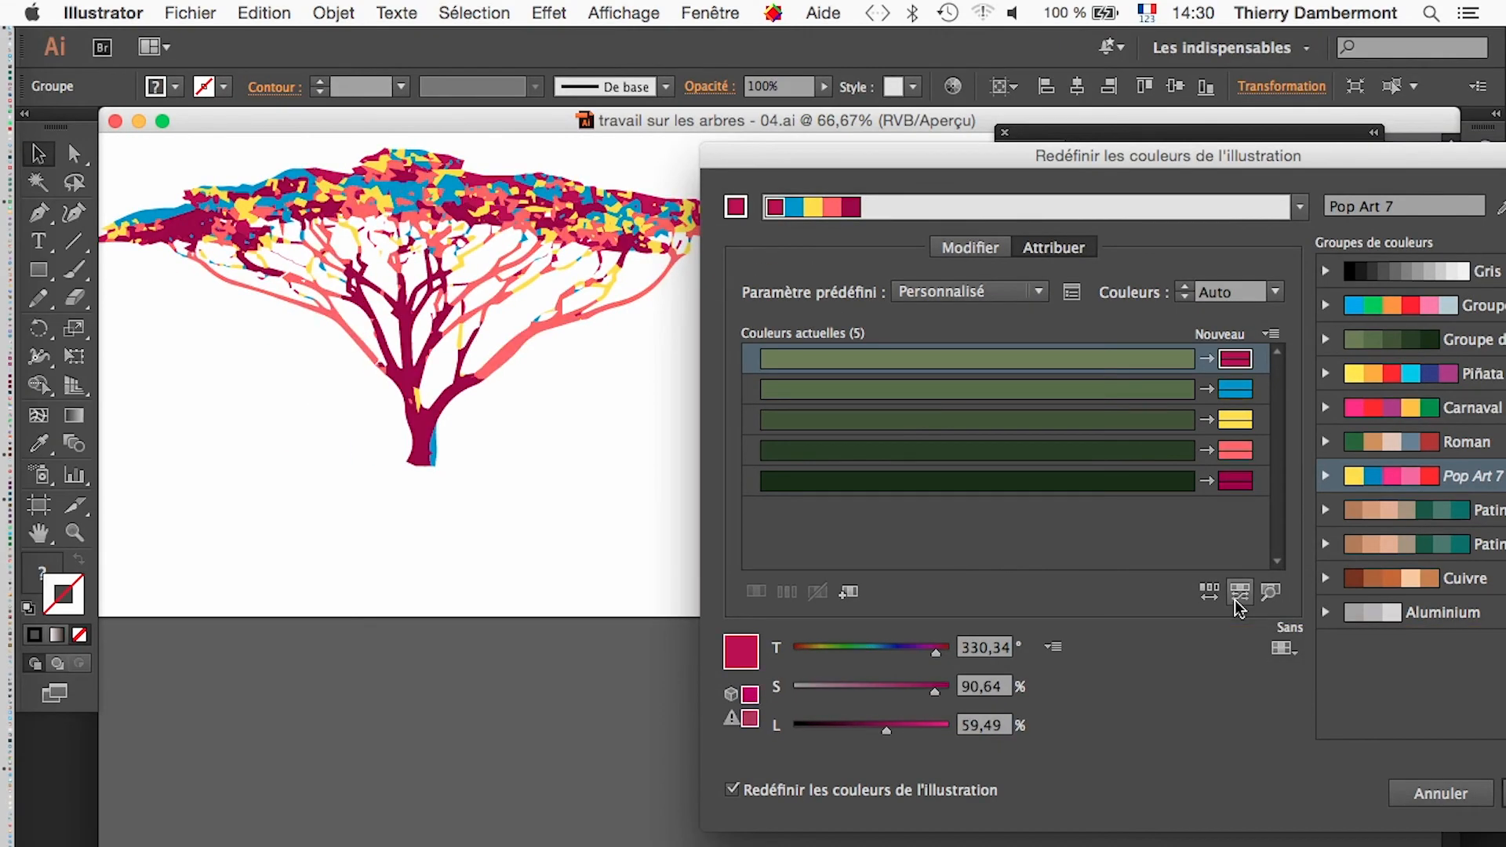
{"action": "left_click", "coordinate": [1237, 592]}
{"action": "left_click", "coordinate": [1238, 592]}
{"action": "left_click", "coordinate": [1237, 592]}
{"action": "left_click", "coordinate": [1237, 592]}
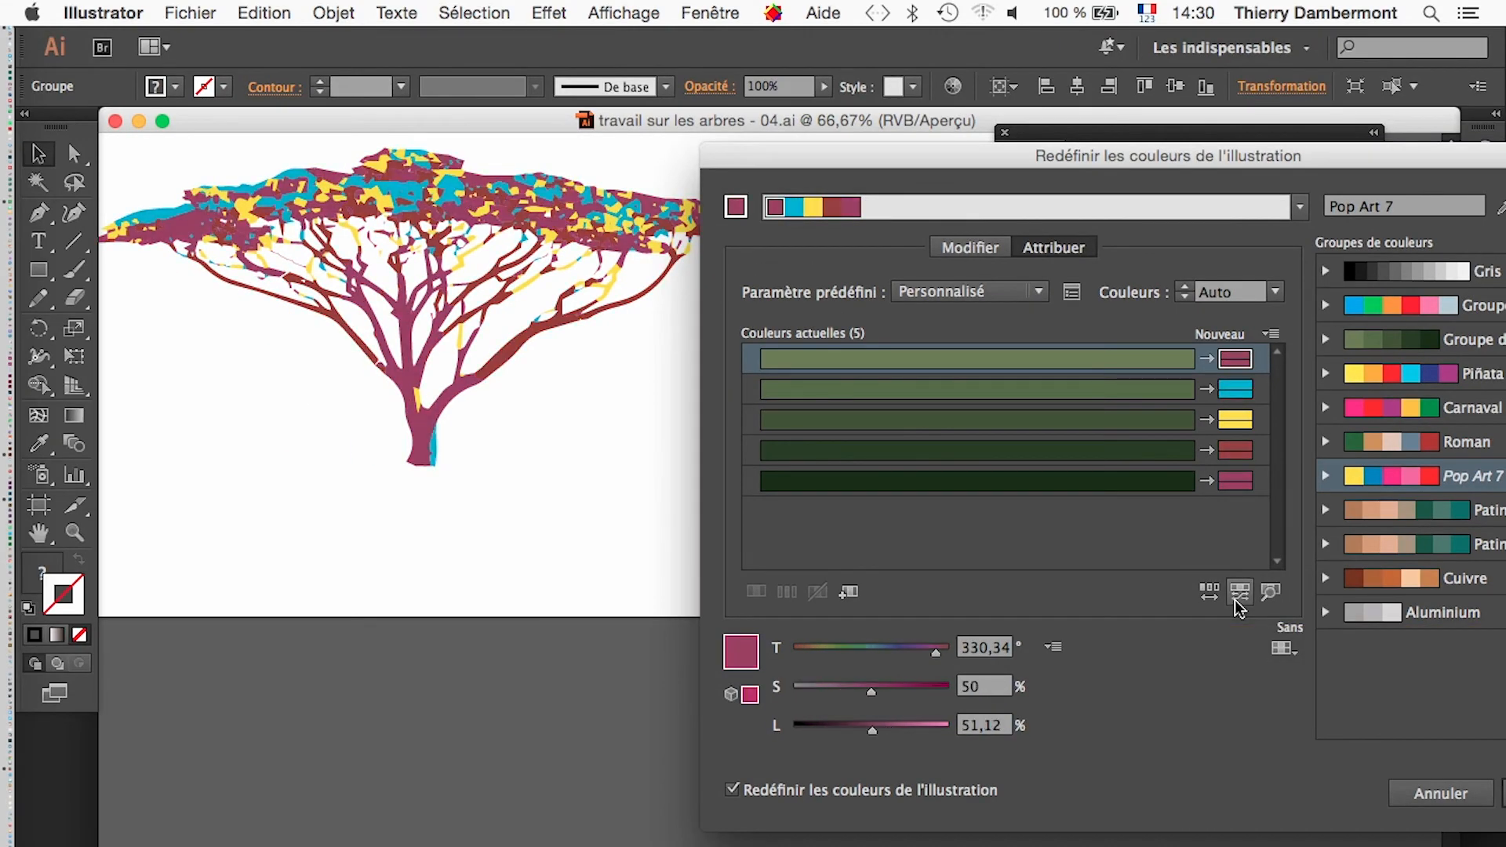
{"action": "left_click", "coordinate": [1236, 600]}
{"action": "left_click", "coordinate": [1236, 601]}
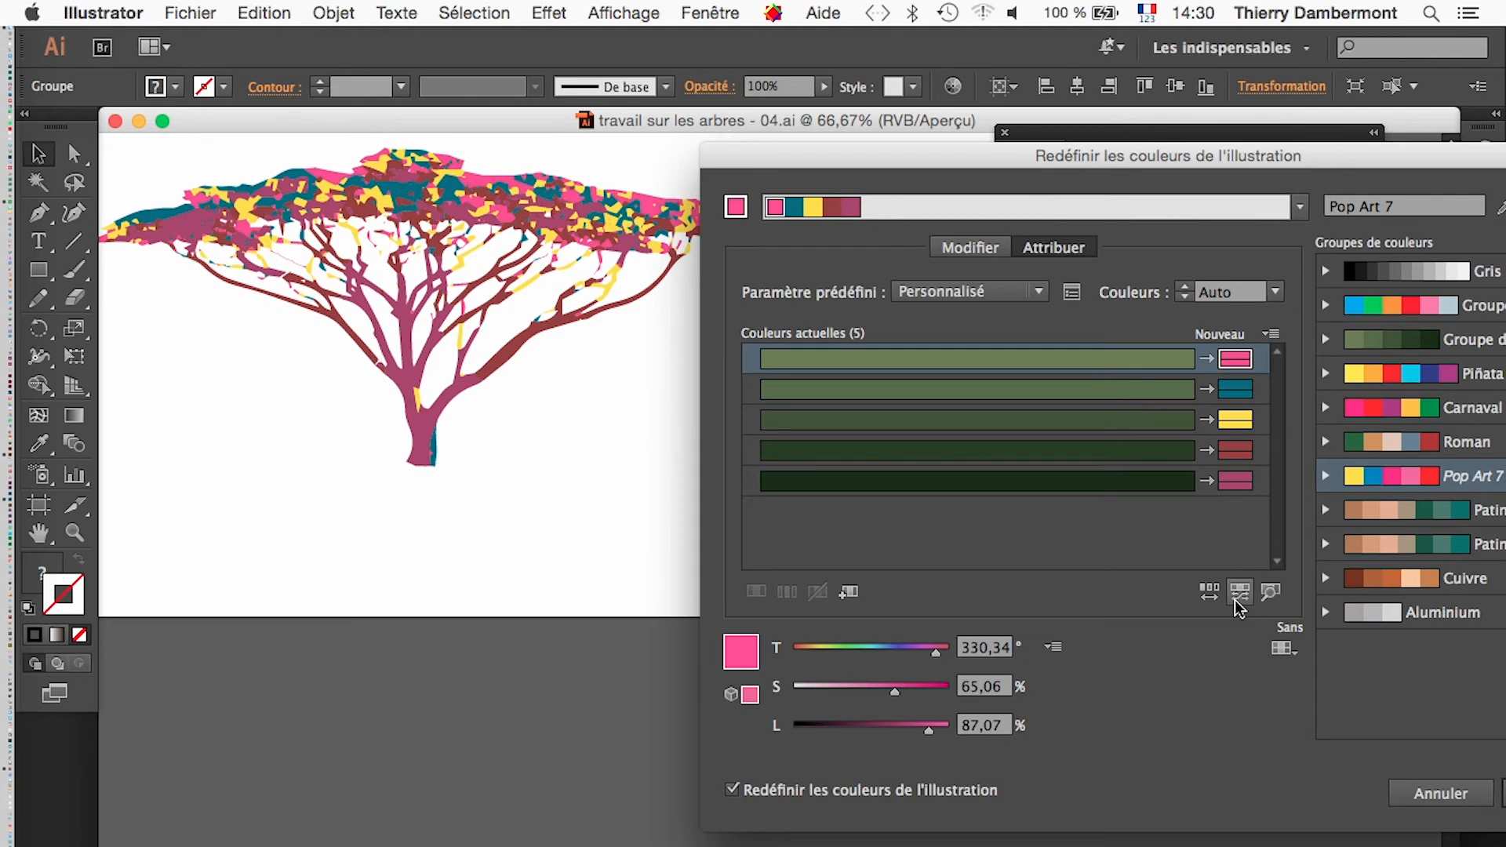
{"action": "left_click", "coordinate": [1237, 600]}
{"action": "left_click", "coordinate": [1237, 600]}
{"action": "left_click", "coordinate": [1237, 600]}
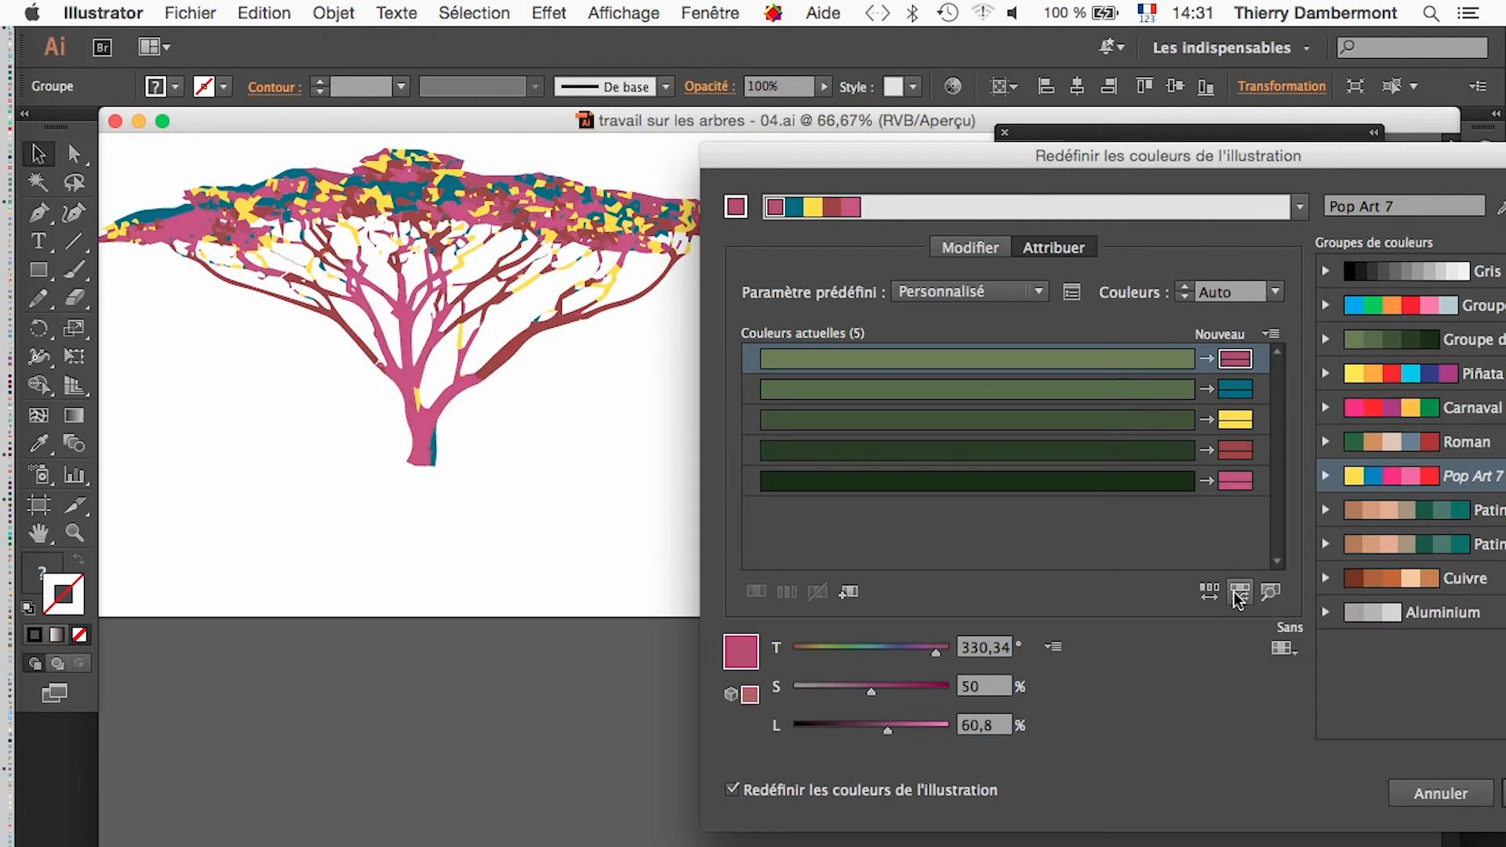
{"action": "left_click", "coordinate": [1237, 600]}
{"action": "left_click", "coordinate": [1237, 599]}
{"action": "left_click", "coordinate": [1238, 599]}
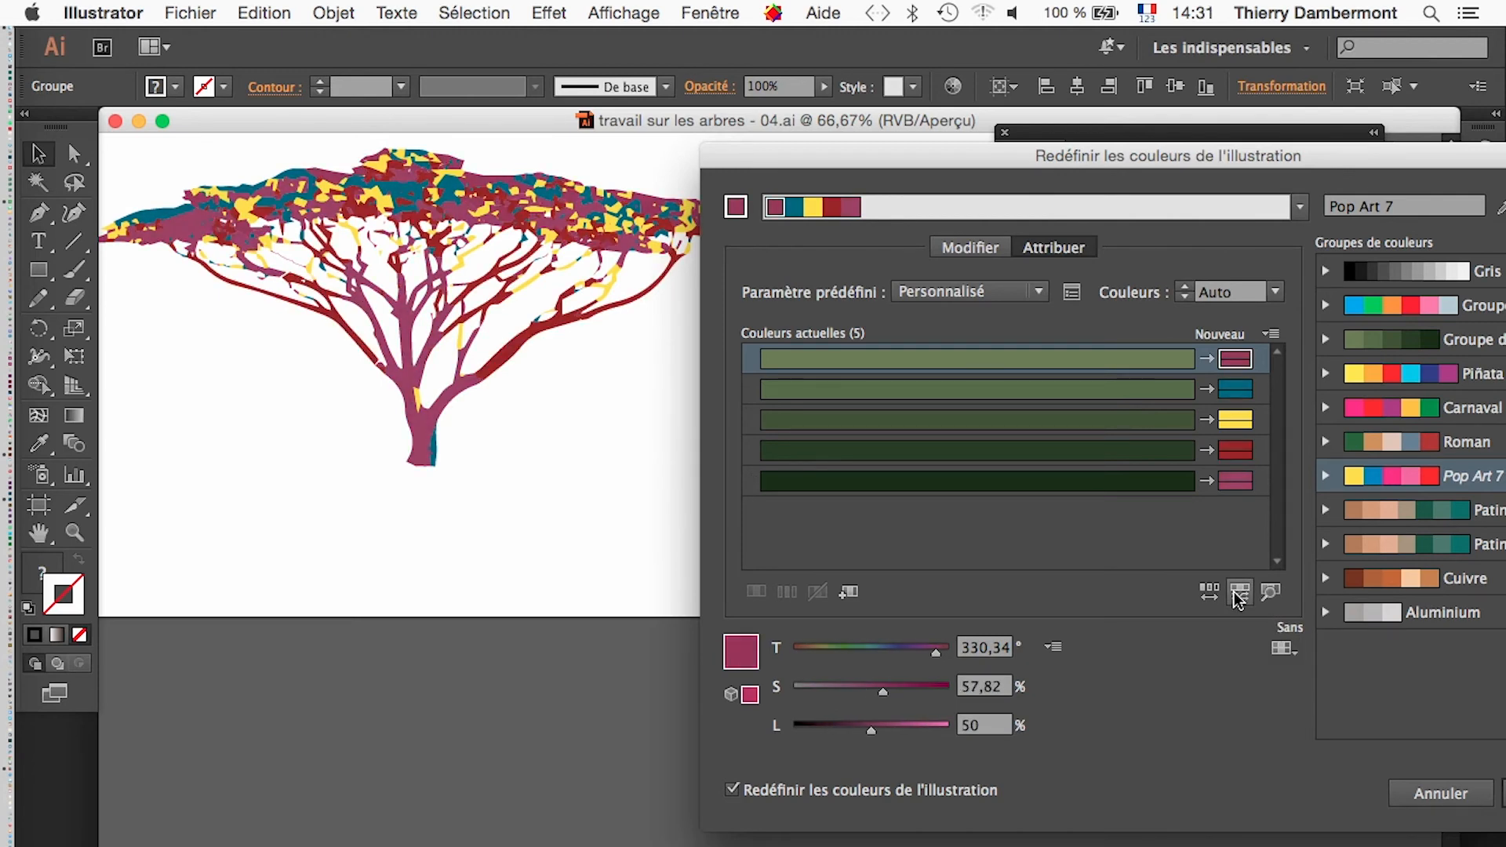
{"action": "left_click", "coordinate": [1238, 599]}
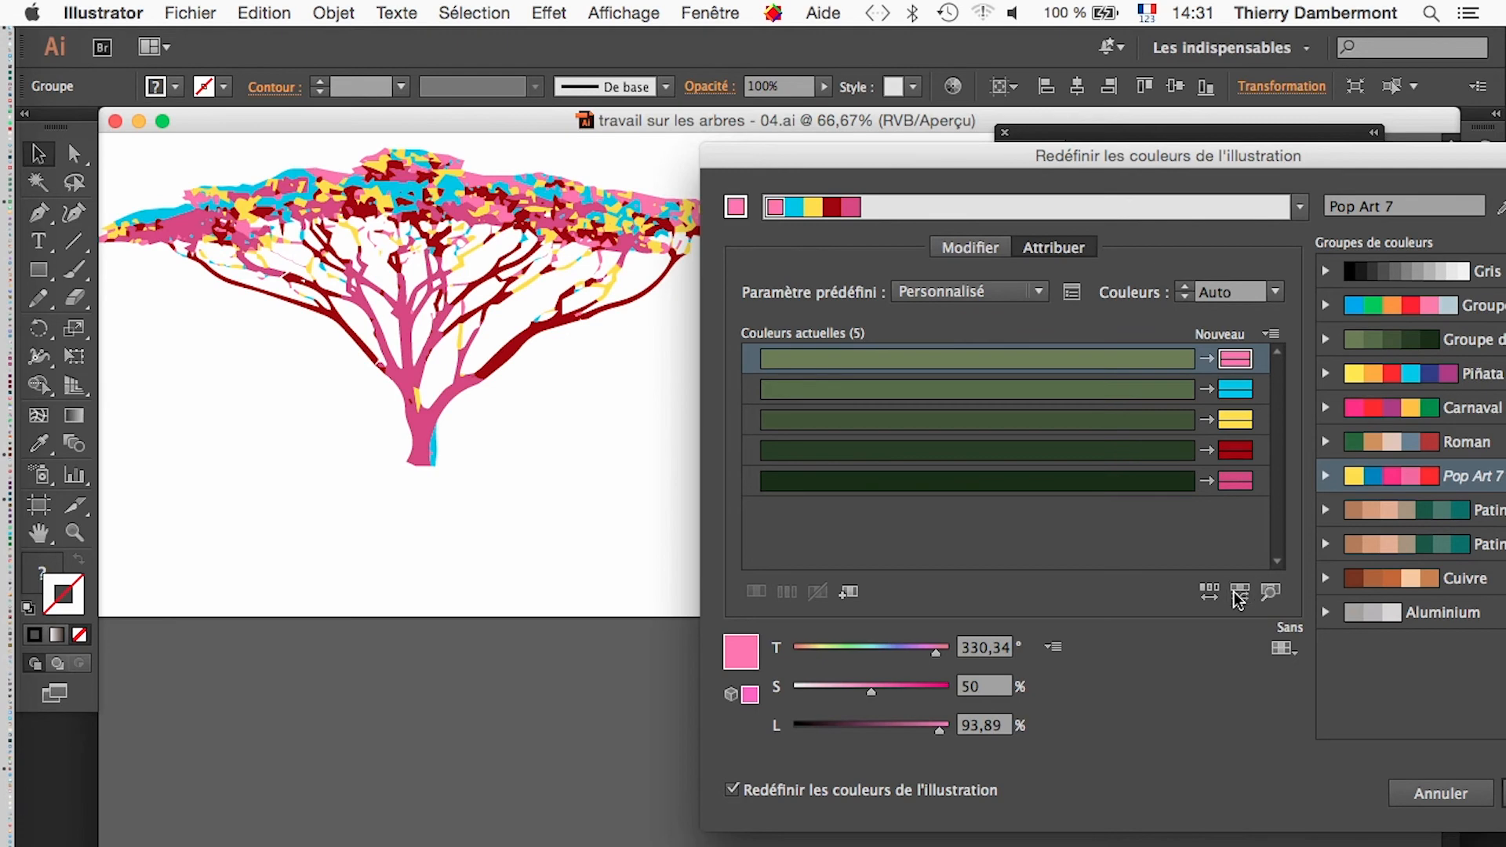
- Accept the recolouring of the tree and save the changes to the Pop Art 7 colour group
{"action": "left_click_drag", "start_coordinate": [1333, 157], "coordinate": [1065, 149]}
{"action": "left_click", "coordinate": [1286, 785]}
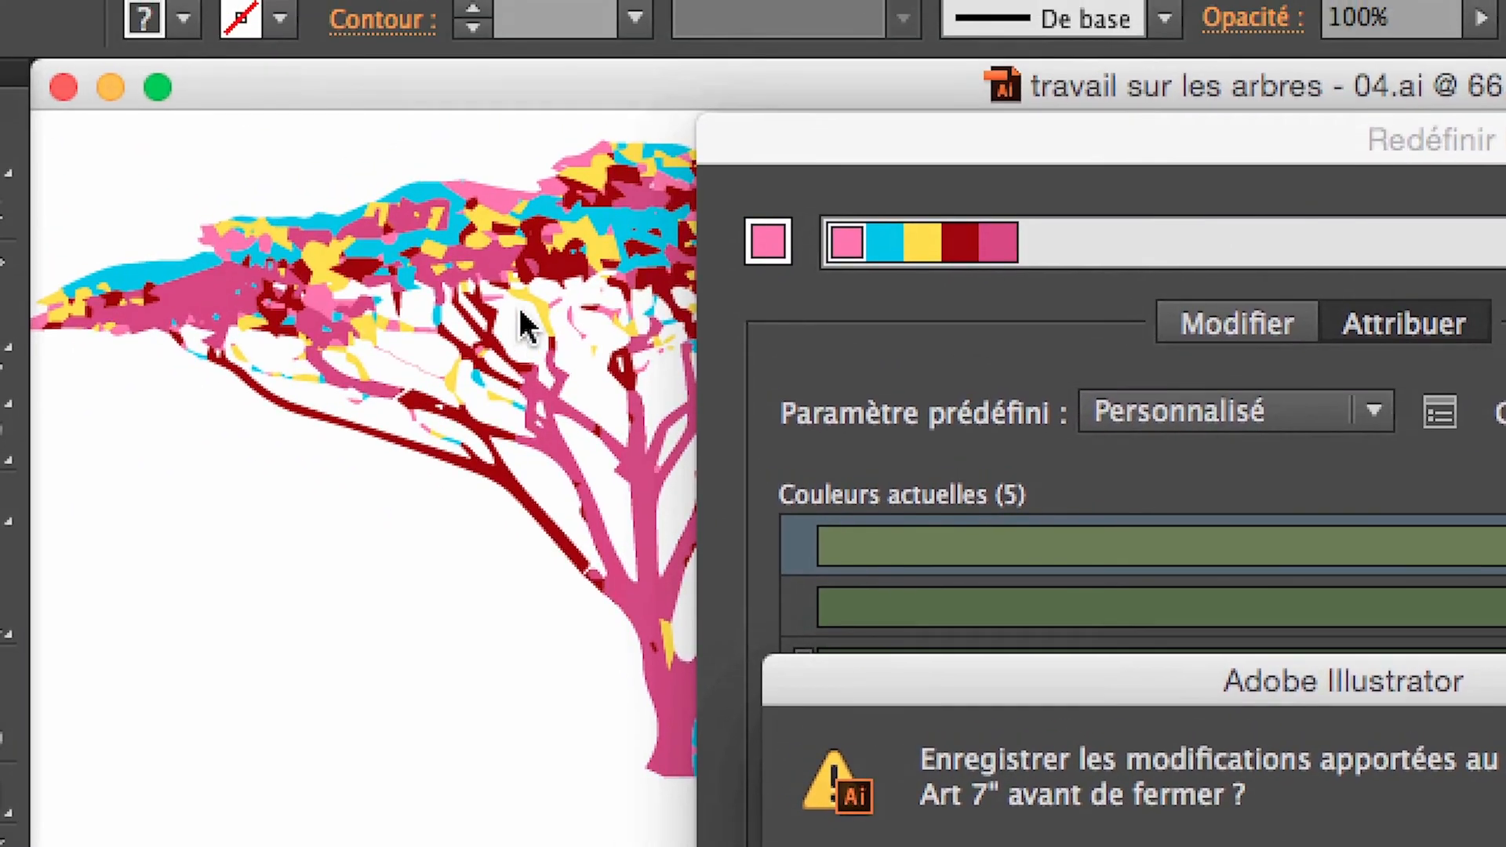
{"action": "left_click", "coordinate": [961, 513]}
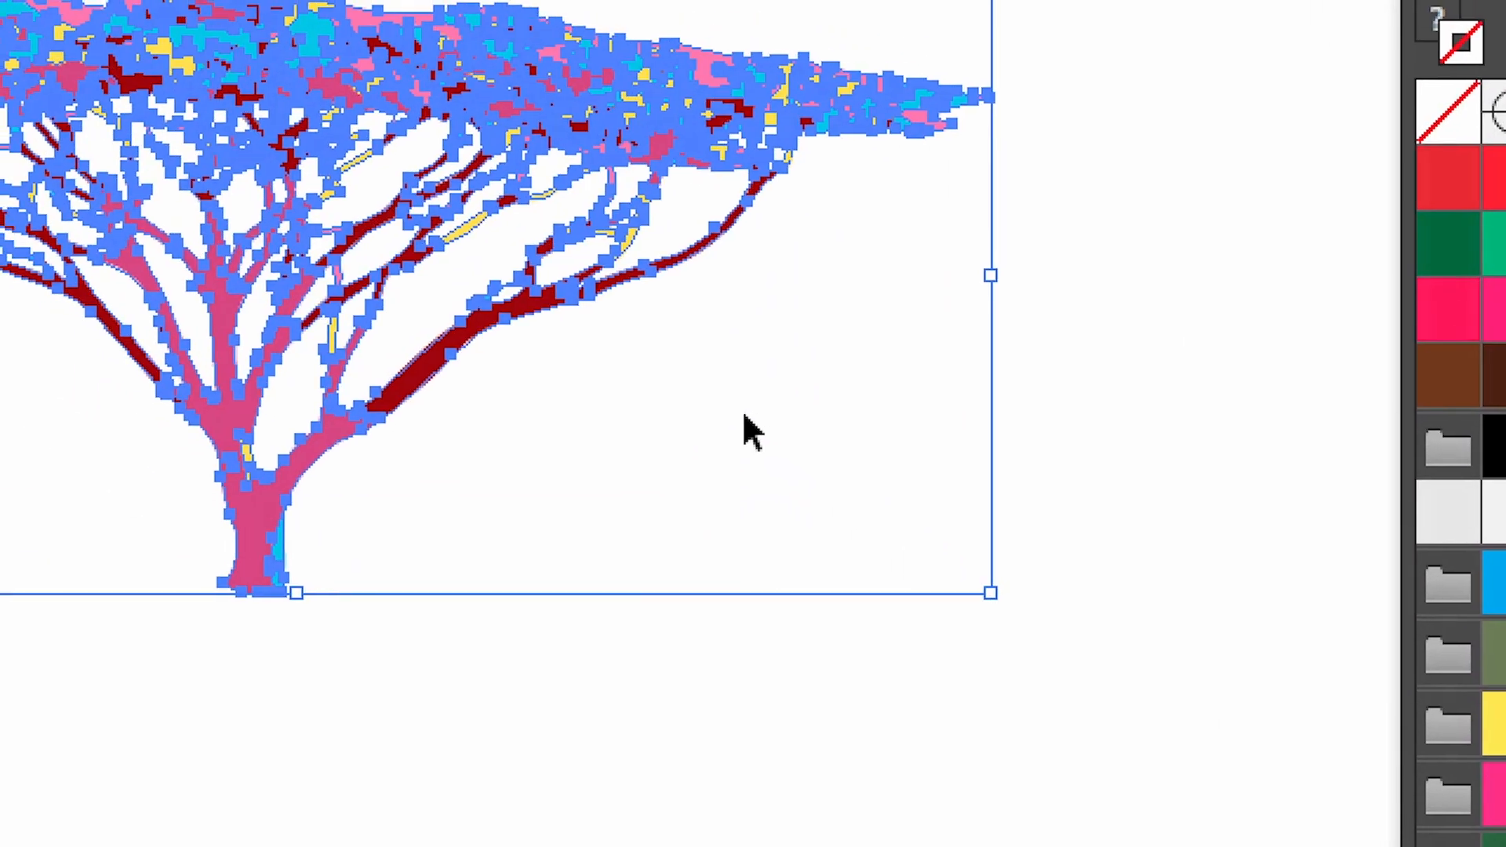
{"action": "key", "text": "alt+super+8"}
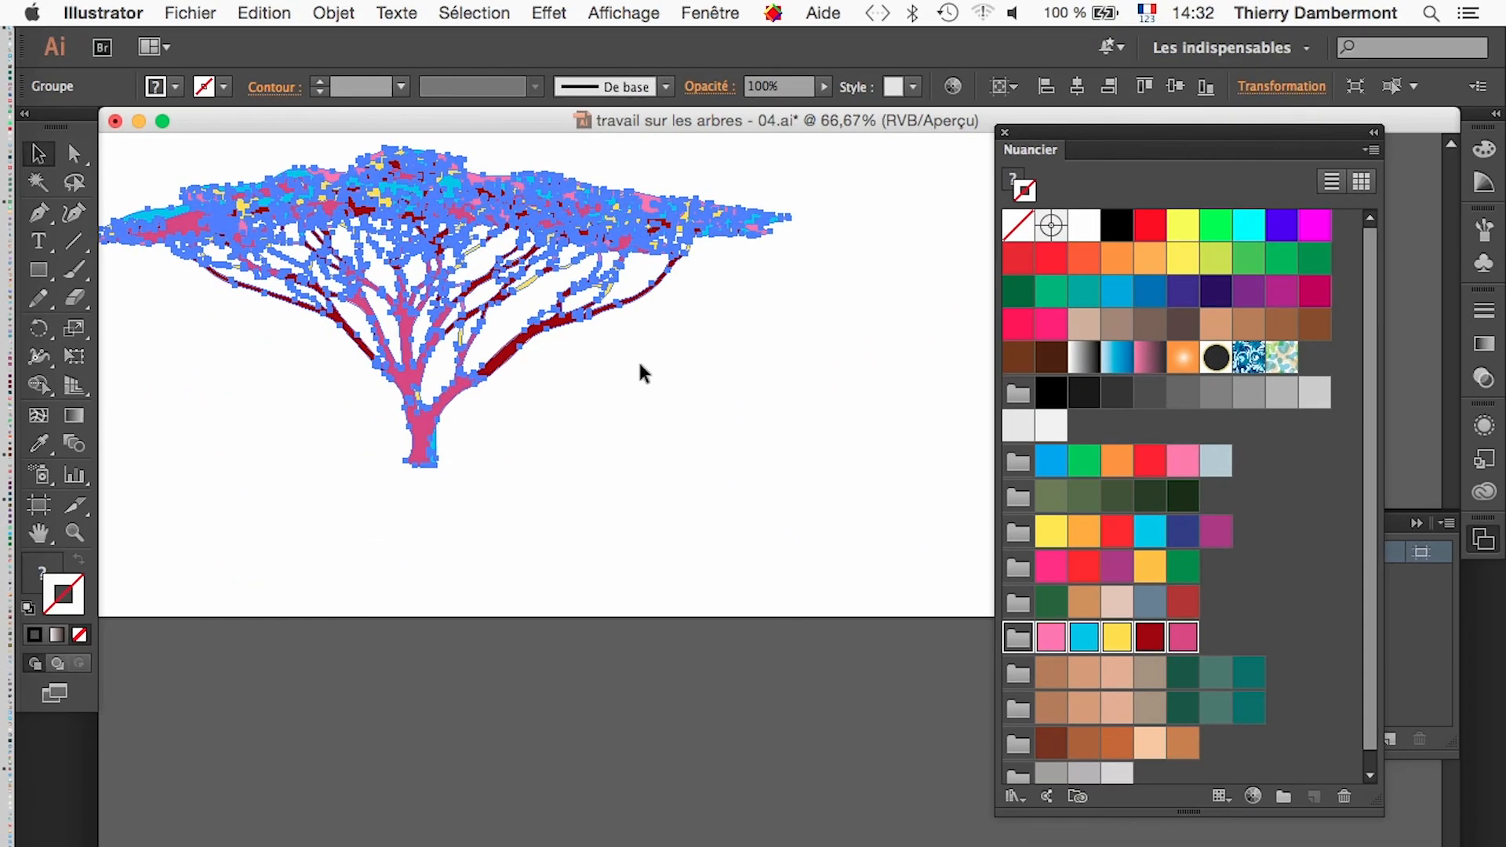
- Duplicate the recoloured tree directly below the original, overlapping the artboard's lower edge
{"action": "left_click", "coordinate": [741, 570]}
{"action": "key", "text": "super+minus"}
{"action": "key", "text": "super+minus"}
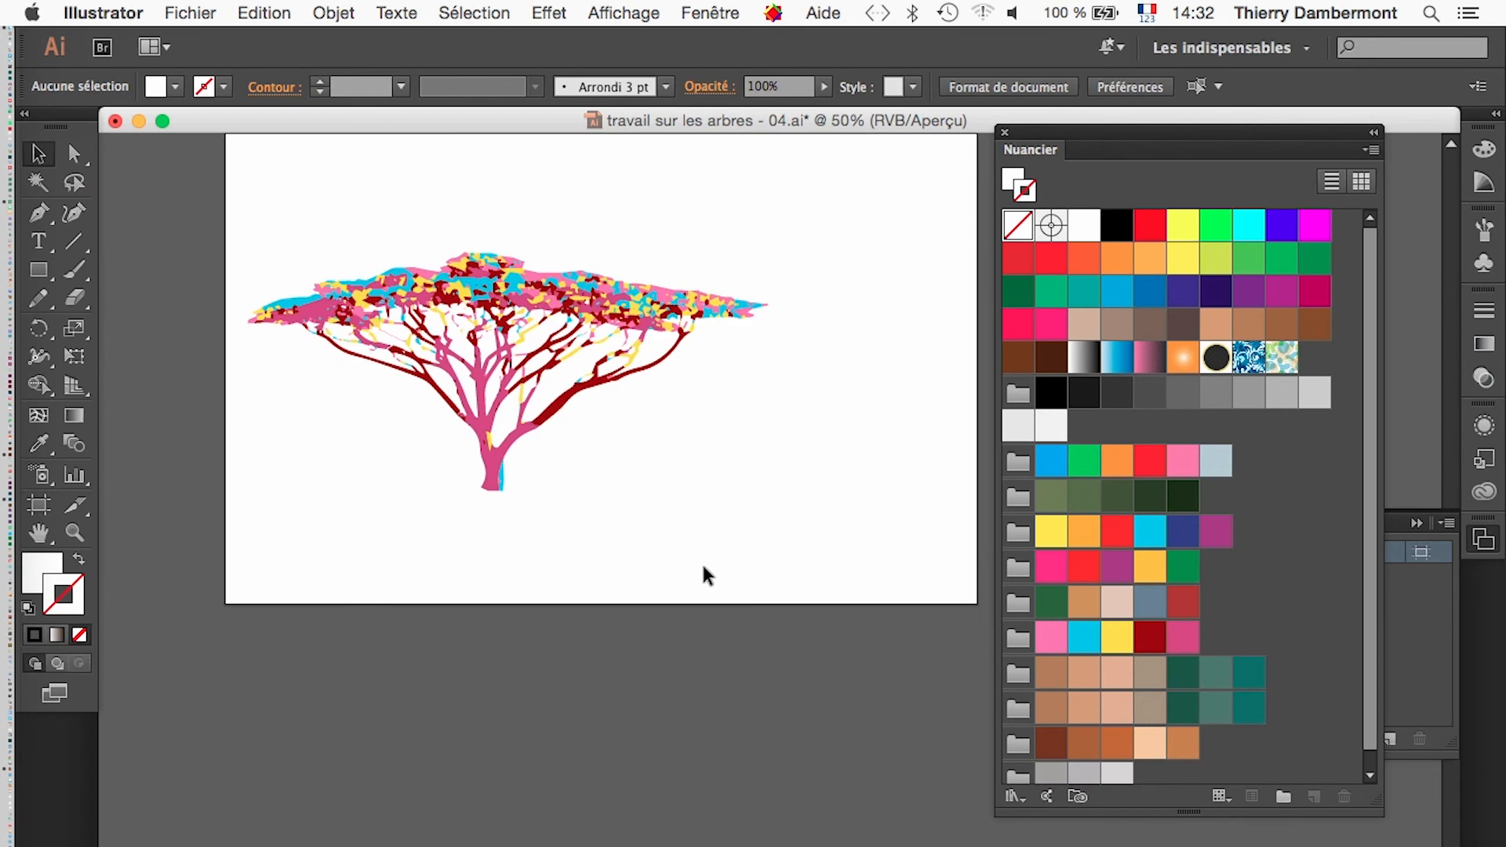
{"action": "left_click_drag", "start_coordinate": [421, 324], "coordinate": [424, 325]}
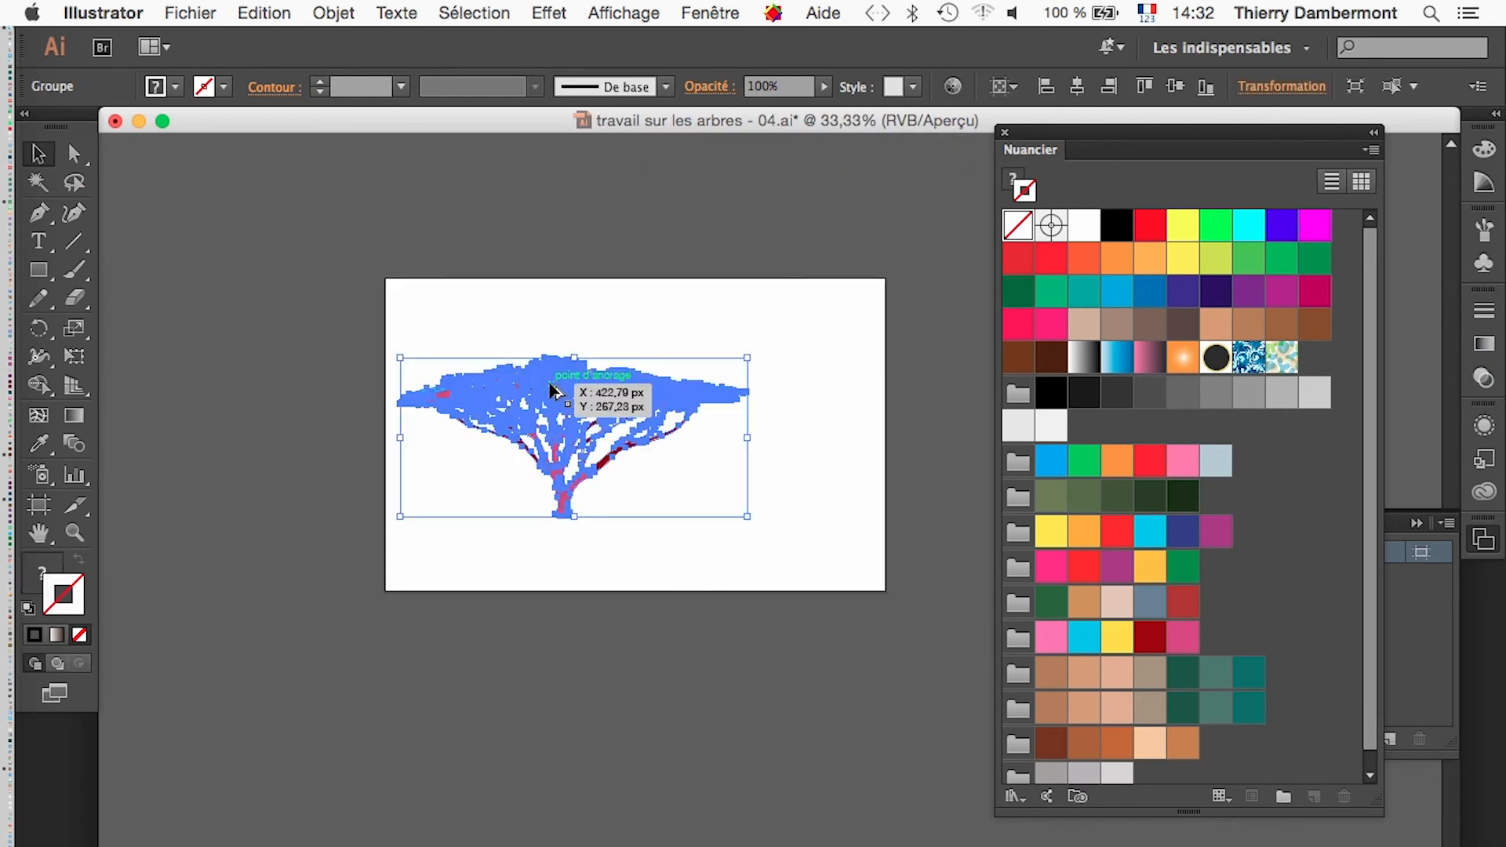
{"action": "left_click_drag", "start_coordinate": [552, 389], "coordinate": [547, 589]}
{"action": "scroll", "coordinate": [314, 400], "scroll_direction": "down", "scroll_amount": 2}
{"action": "scroll", "coordinate": [313, 400], "scroll_direction": "right", "scroll_amount": 2}
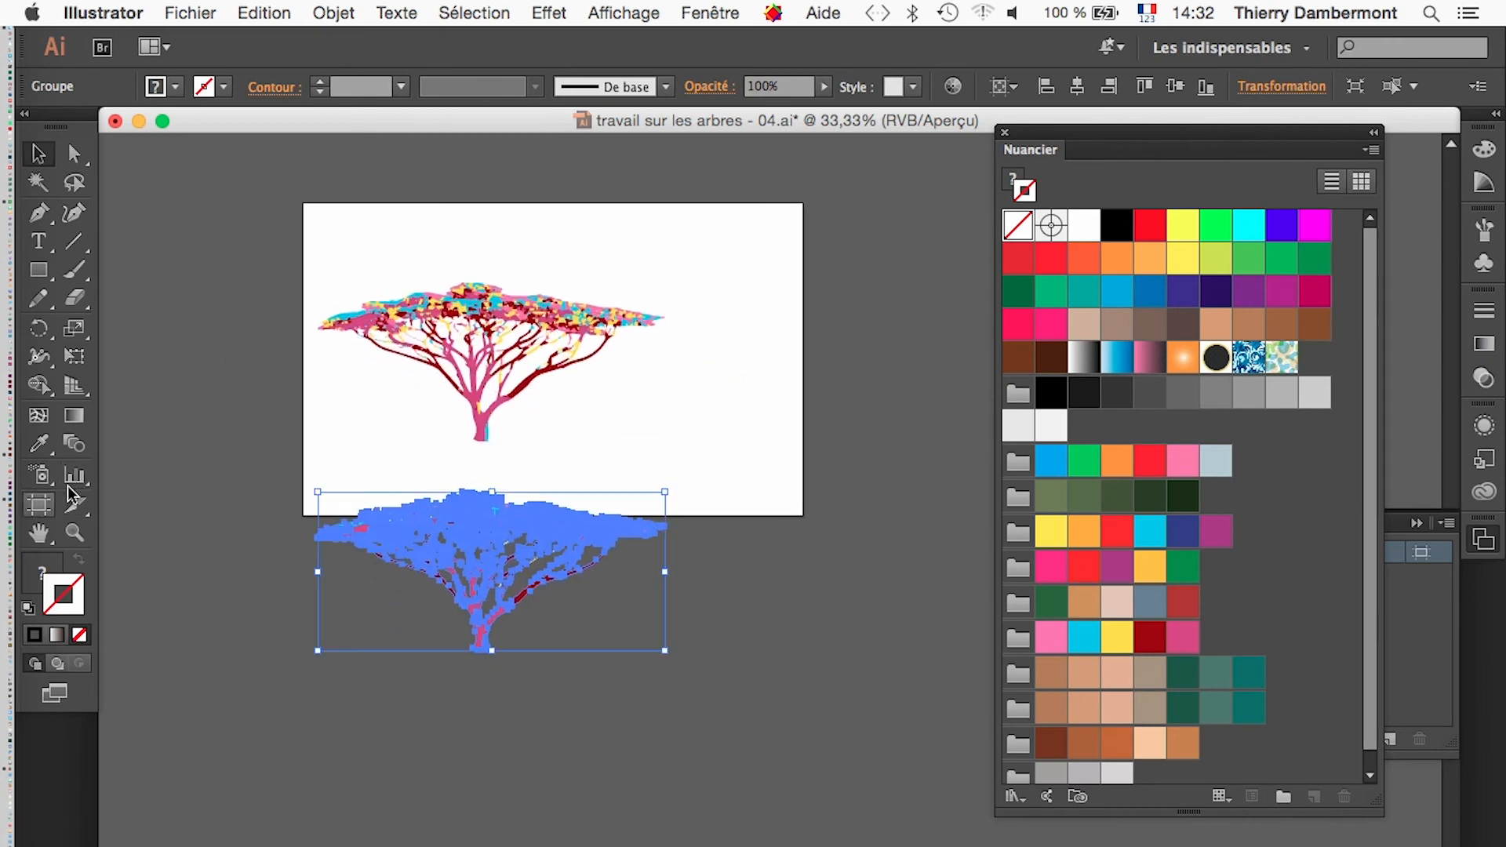
- Enlarge the artboard downward and to the left with the Artboard tool so that it contains both trees
{"action": "left_click", "coordinate": [38, 504]}
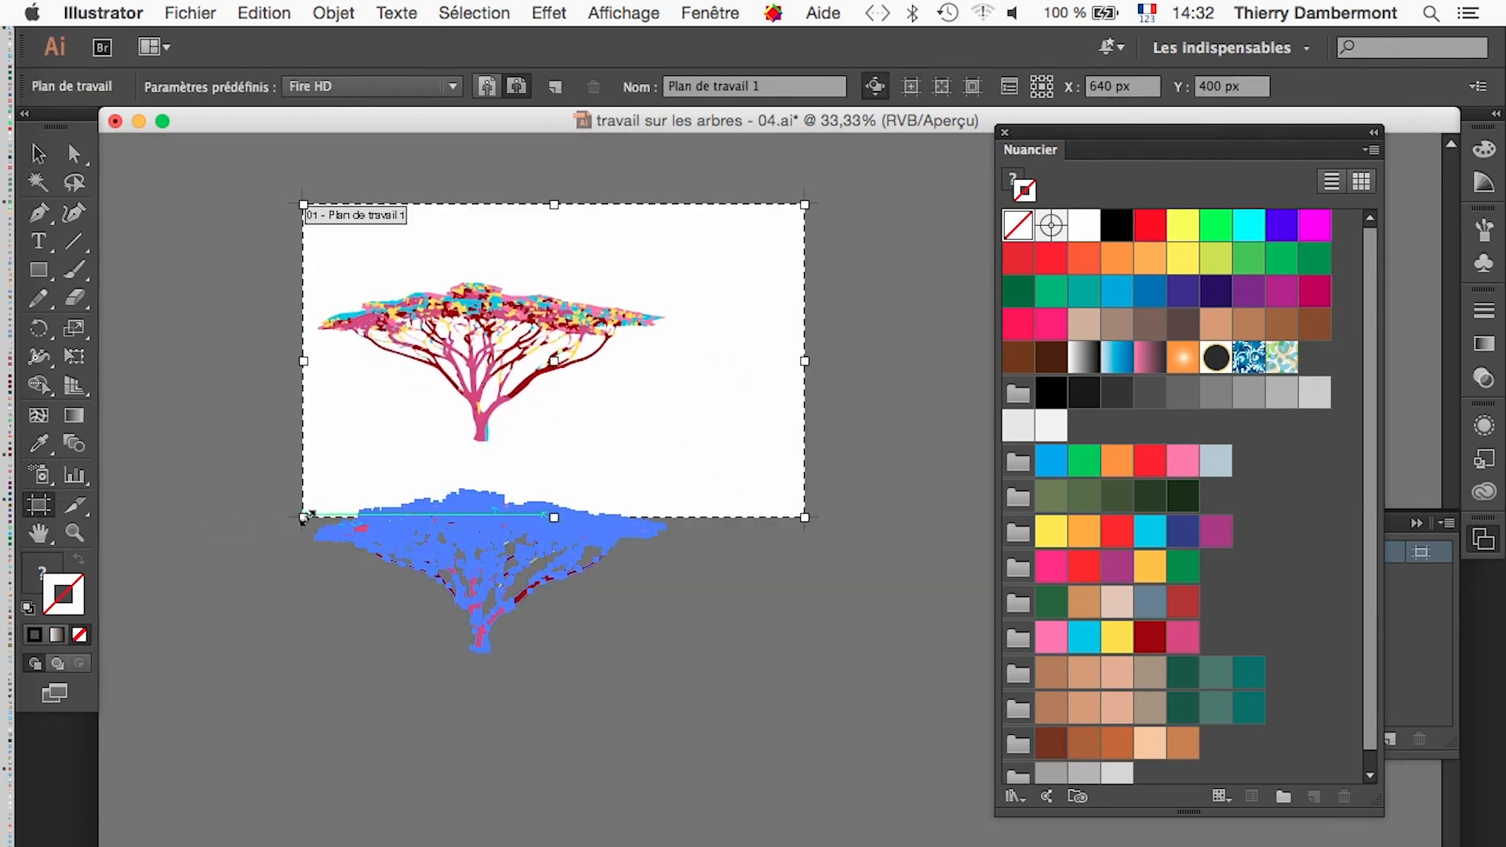
{"action": "left_click_drag", "start_coordinate": [304, 517], "coordinate": [226, 742]}
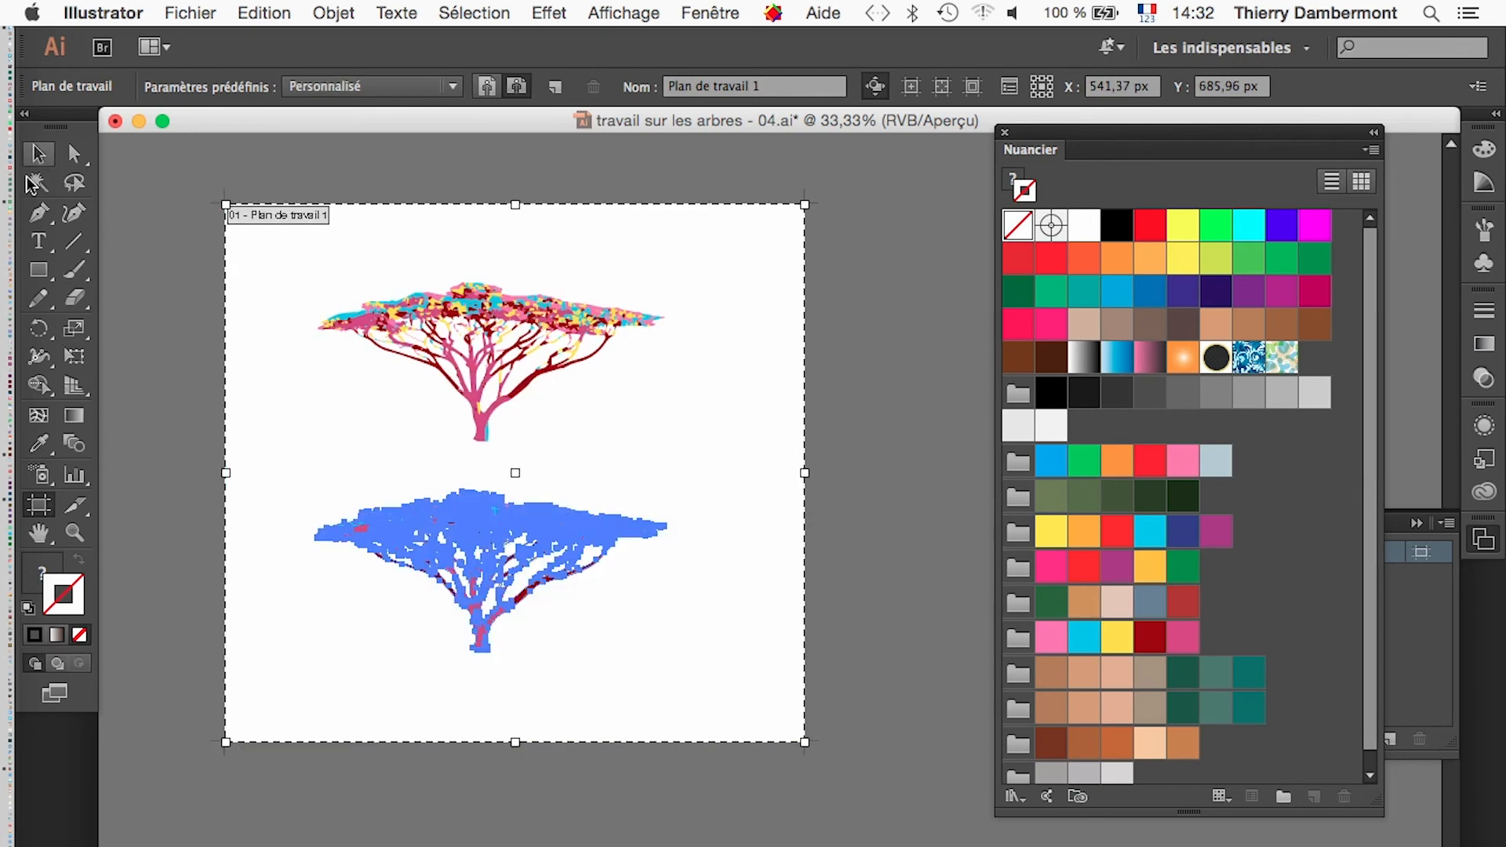
{"action": "left_click", "coordinate": [37, 153]}
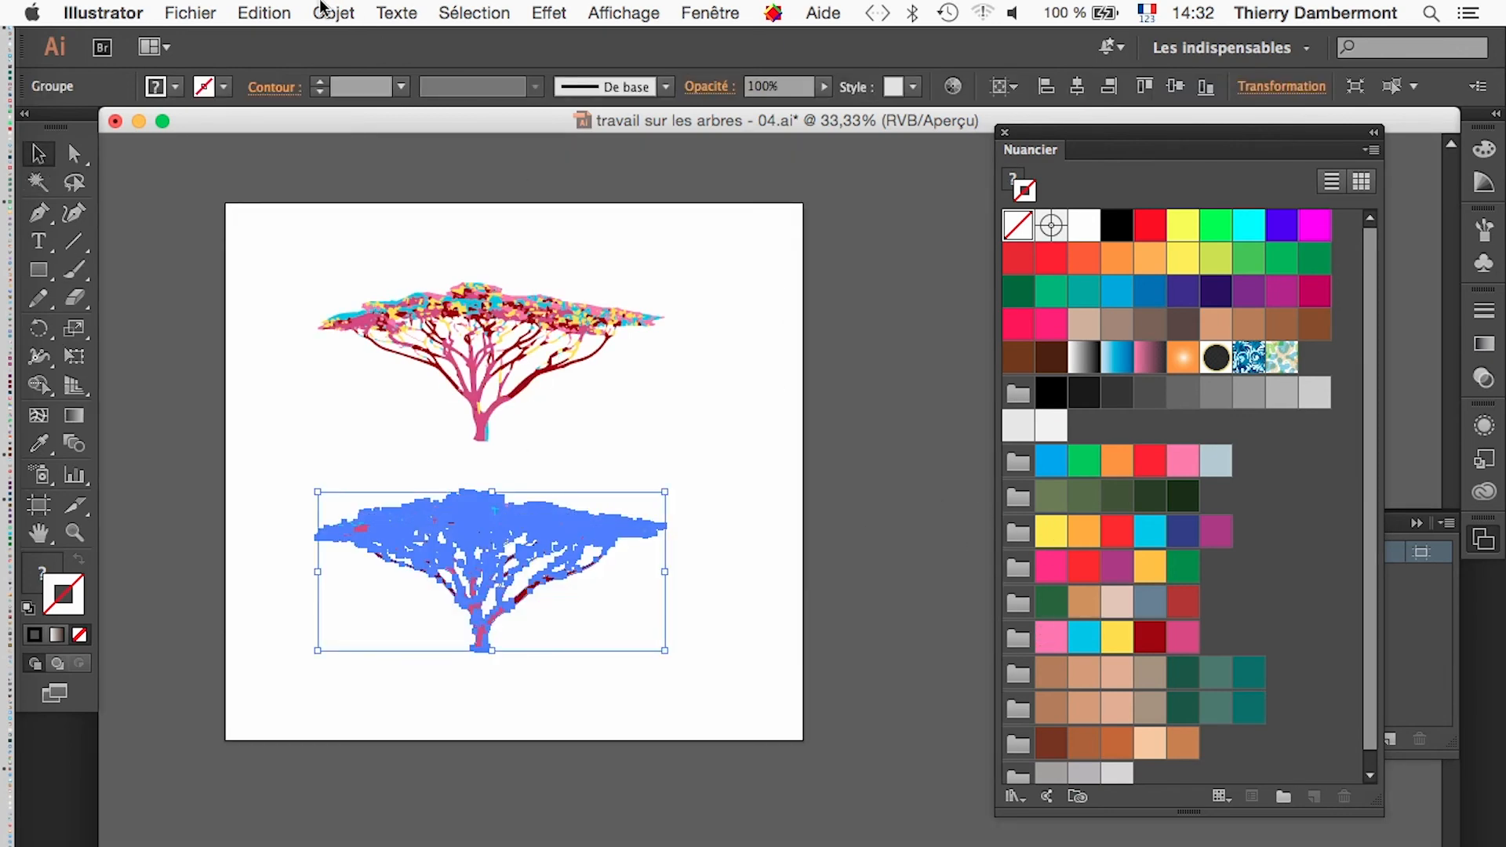
{"action": "left_click", "coordinate": [265, 13]}
{"action": "mouse_move", "coordinate": [428, 402]}
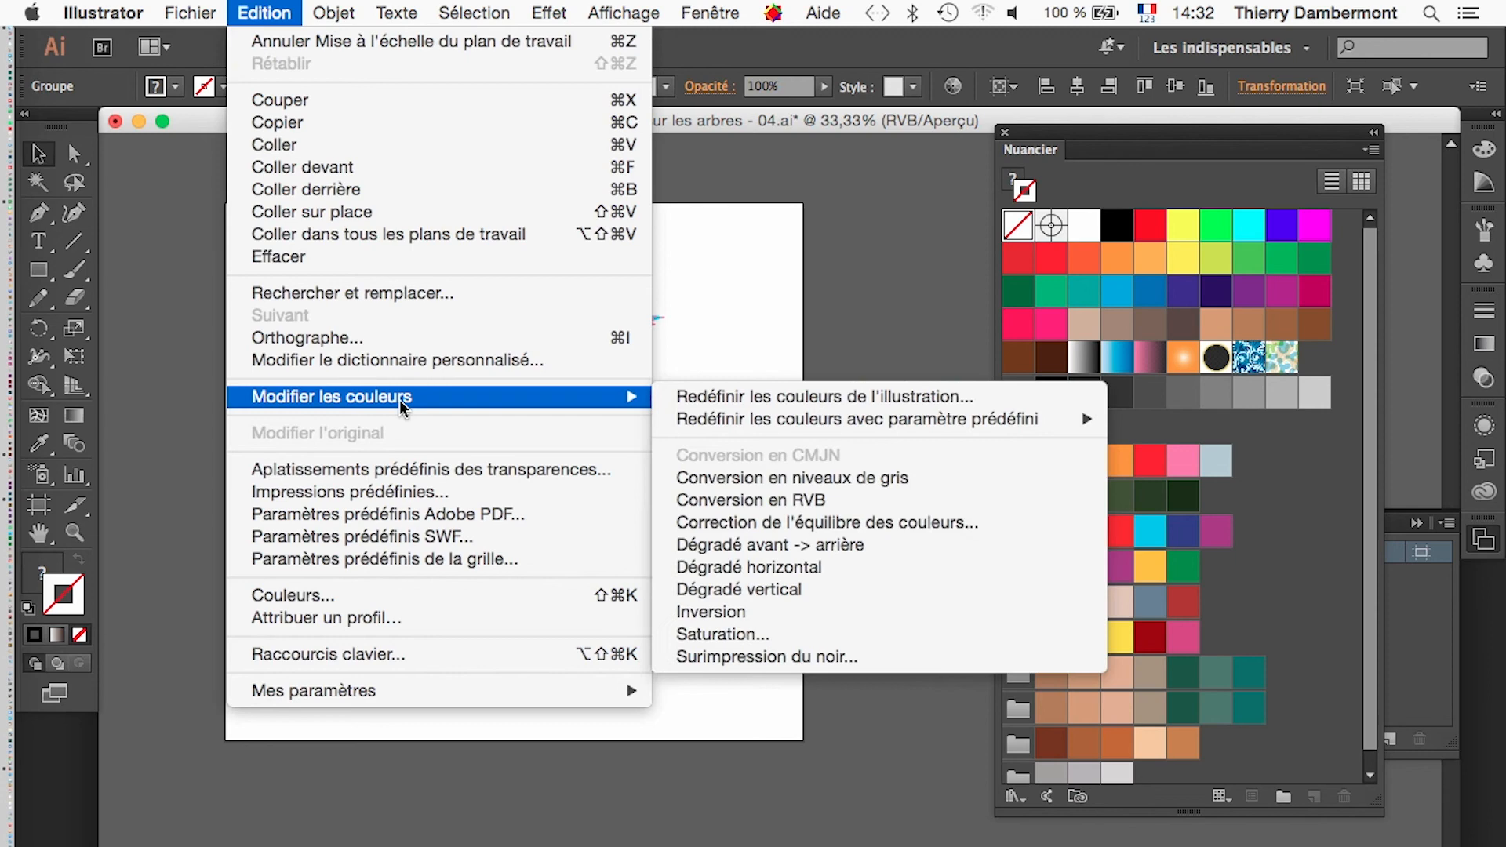
{"action": "left_click", "coordinate": [744, 398]}
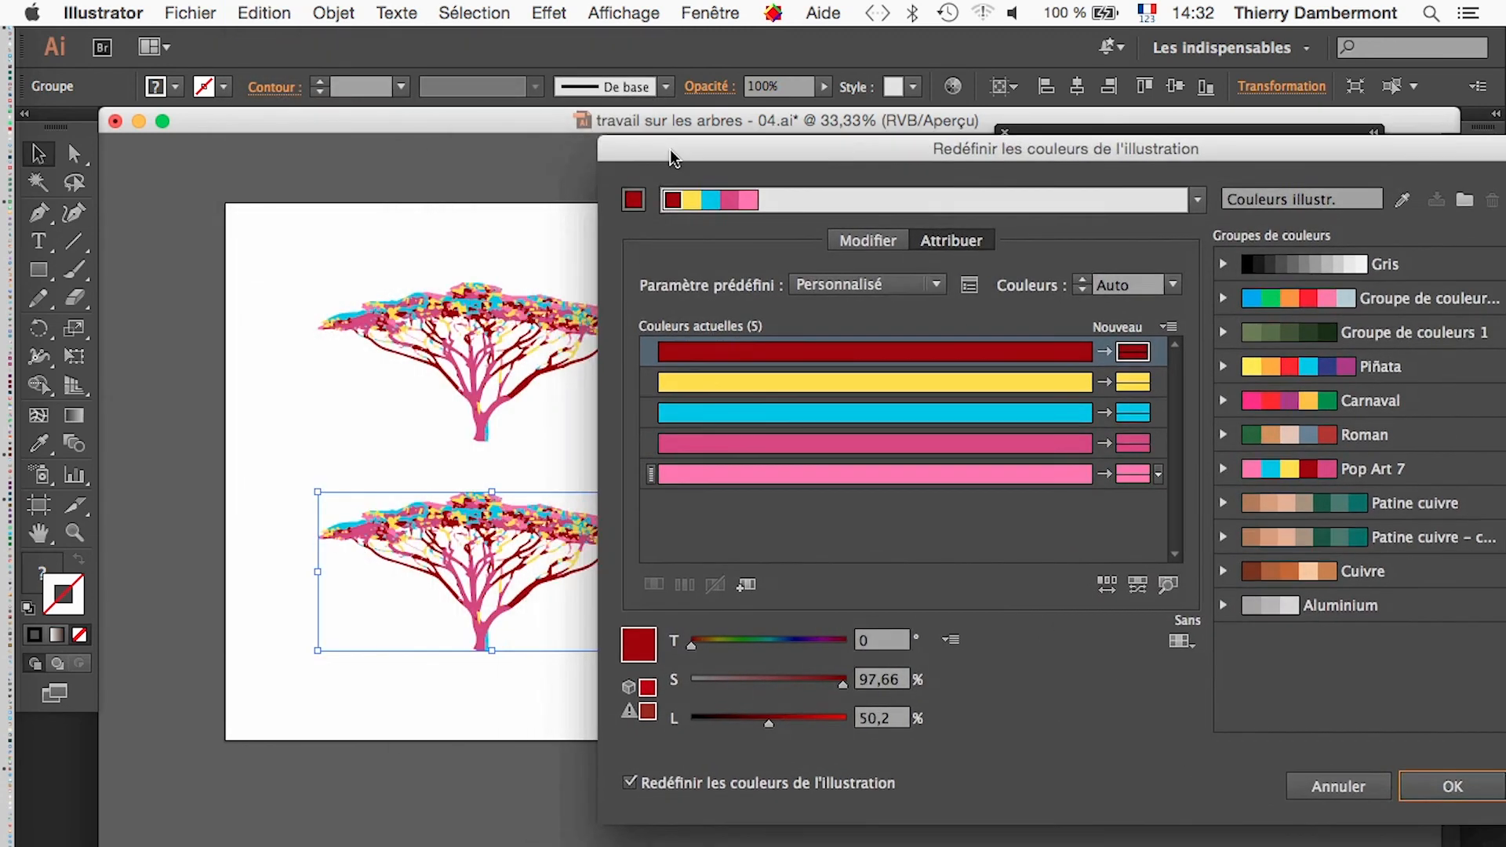
{"action": "left_click_drag", "start_coordinate": [669, 149], "coordinate": [718, 158]}
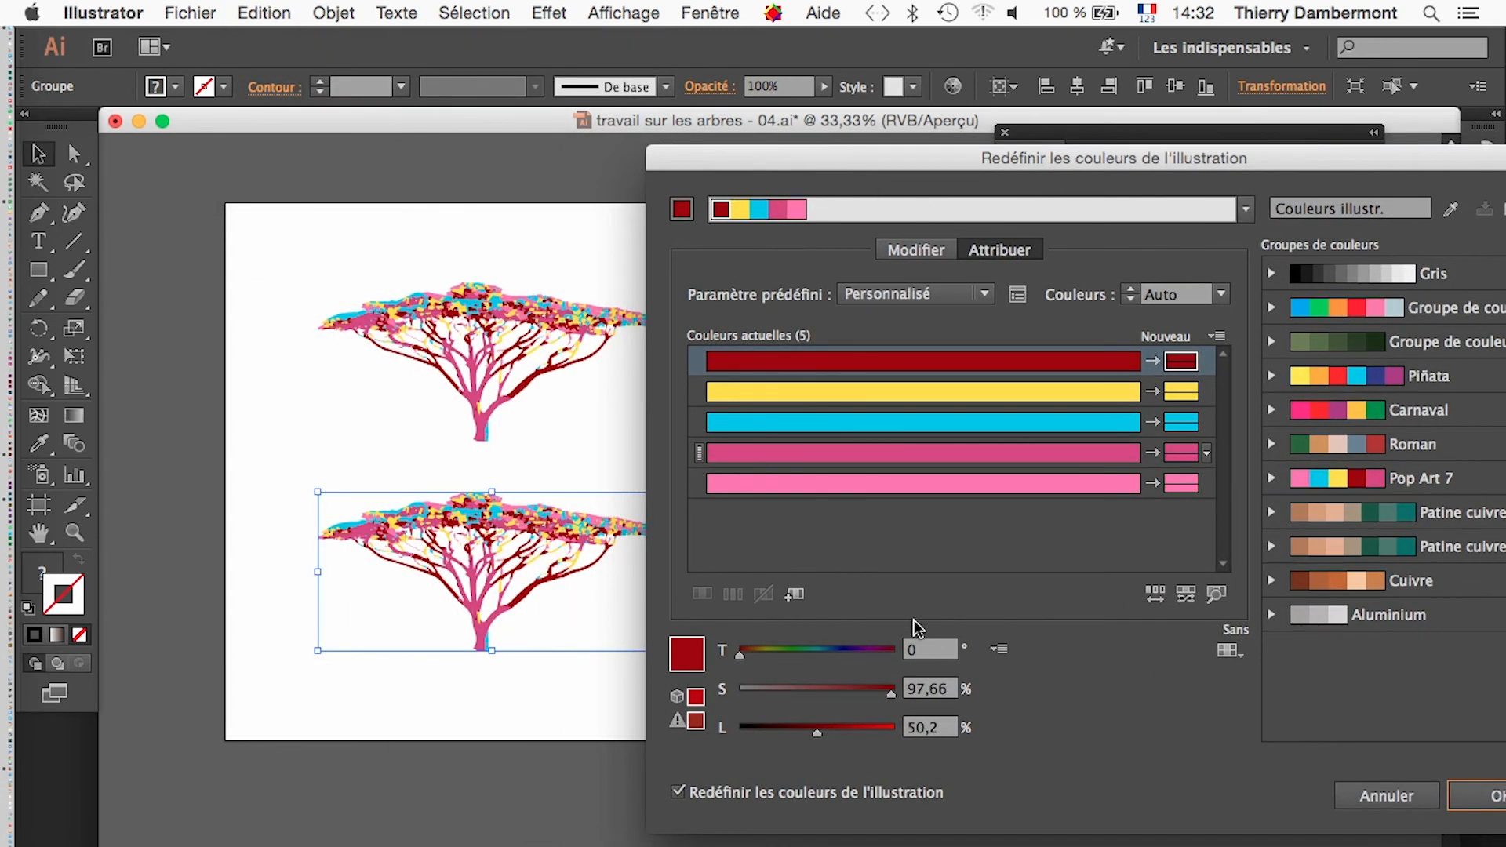
{"action": "left_click", "coordinate": [1384, 794]}
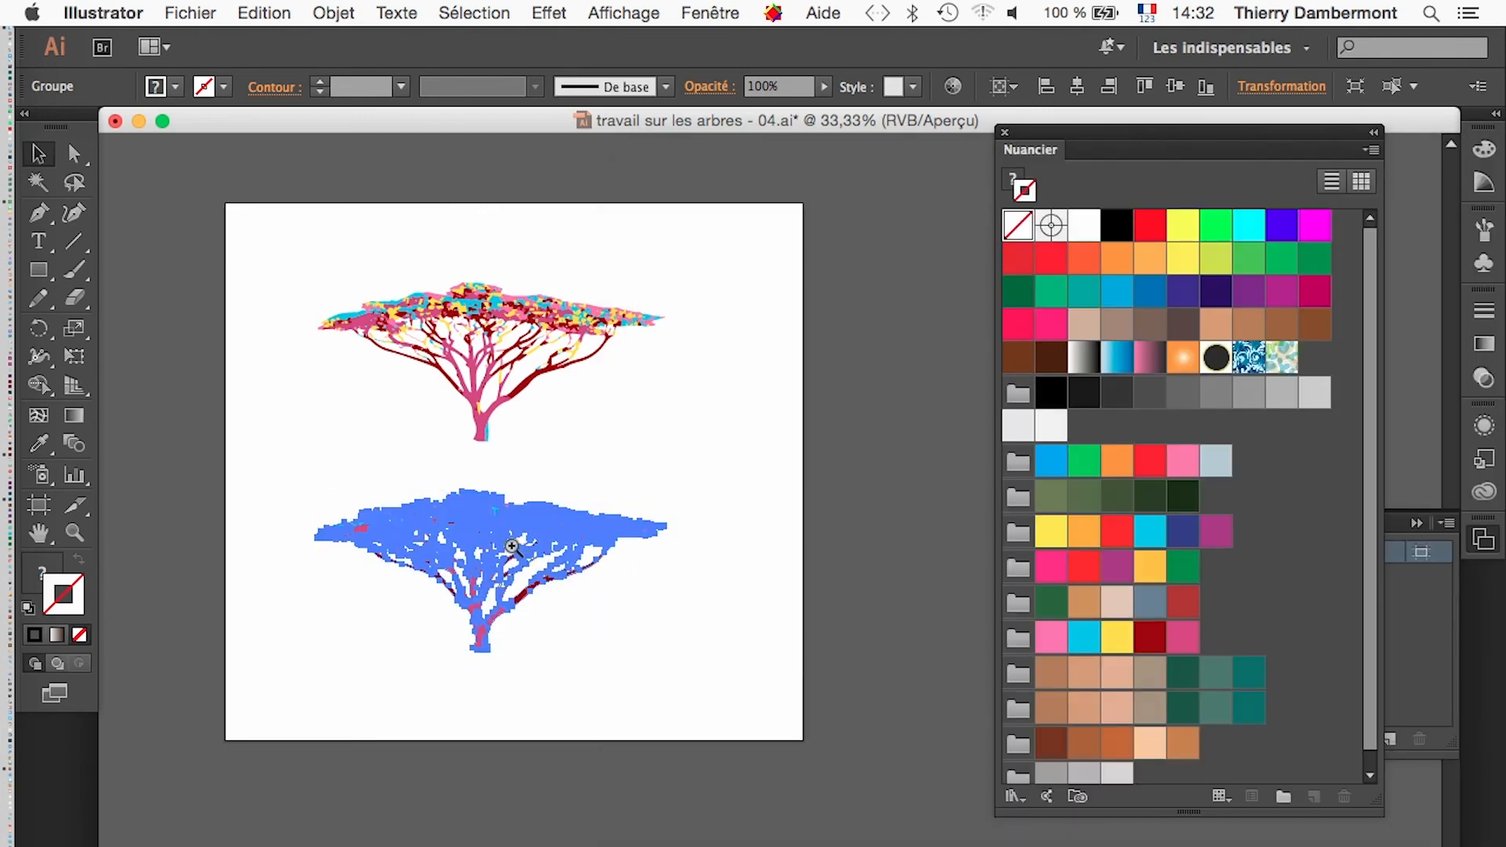
- Open Recolor Artwork for the duplicated tree, with the whole tree in view beside the dialog
{"action": "left_click", "coordinate": [512, 546]}
{"action": "left_click", "coordinate": [595, 589]}
{"action": "left_click_drag", "start_coordinate": [489, 457], "coordinate": [480, 449]}
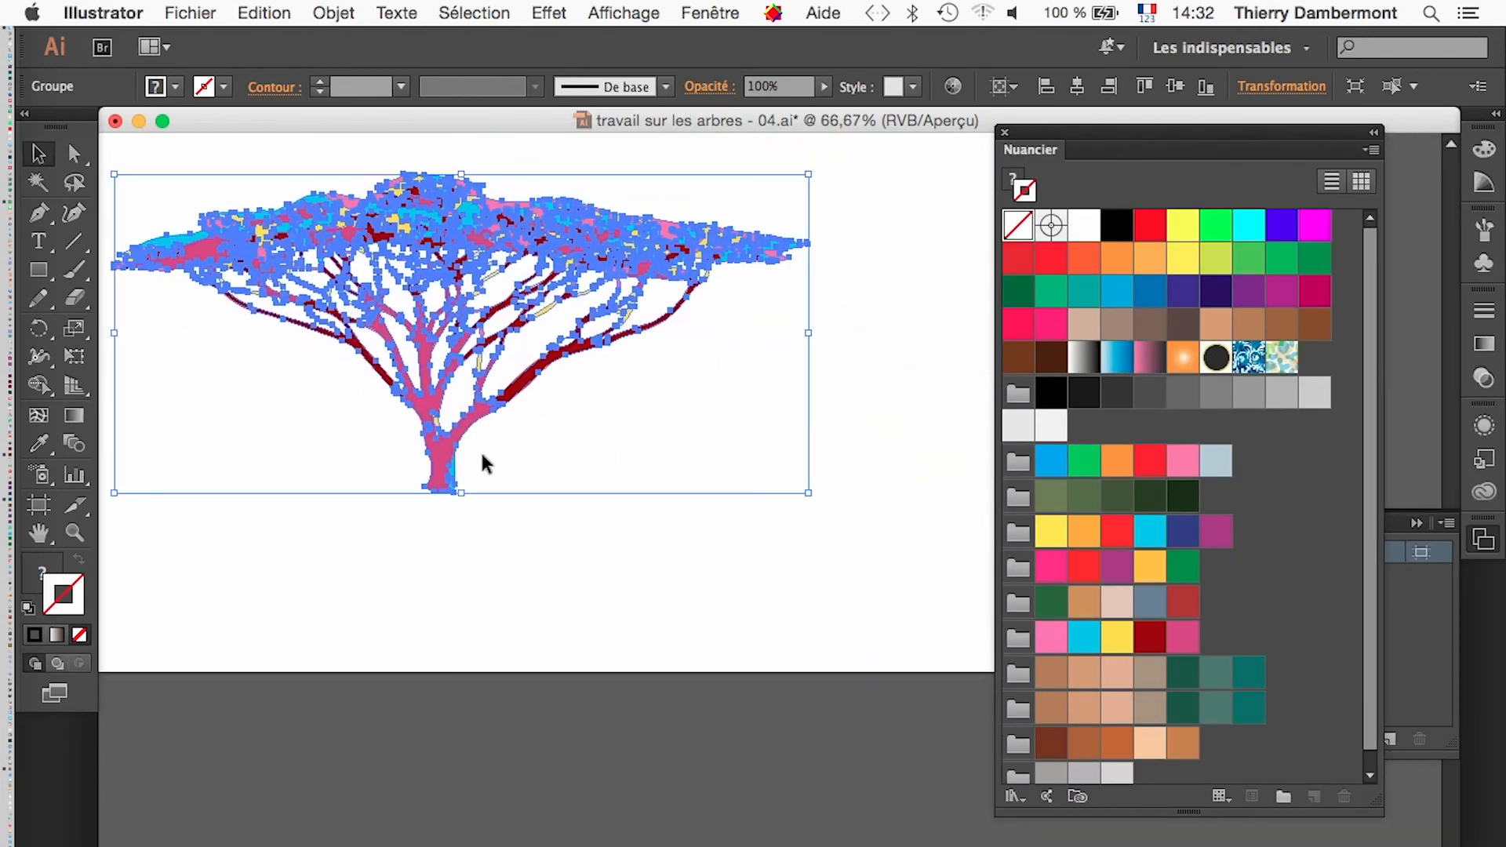
{"action": "left_click", "coordinate": [261, 14]}
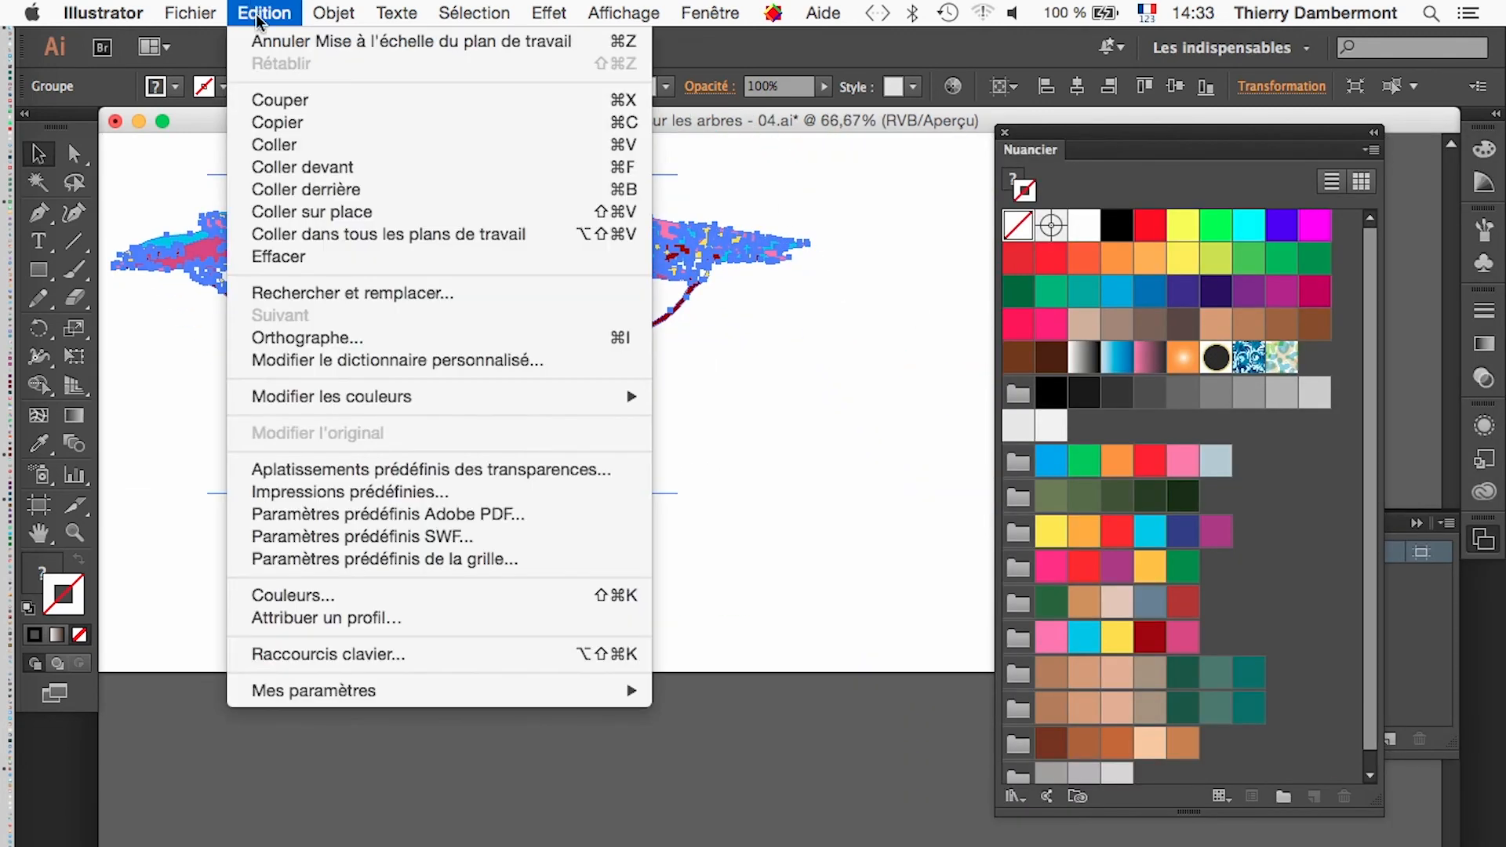
{"action": "mouse_move", "coordinate": [329, 396]}
{"action": "left_click", "coordinate": [717, 394]}
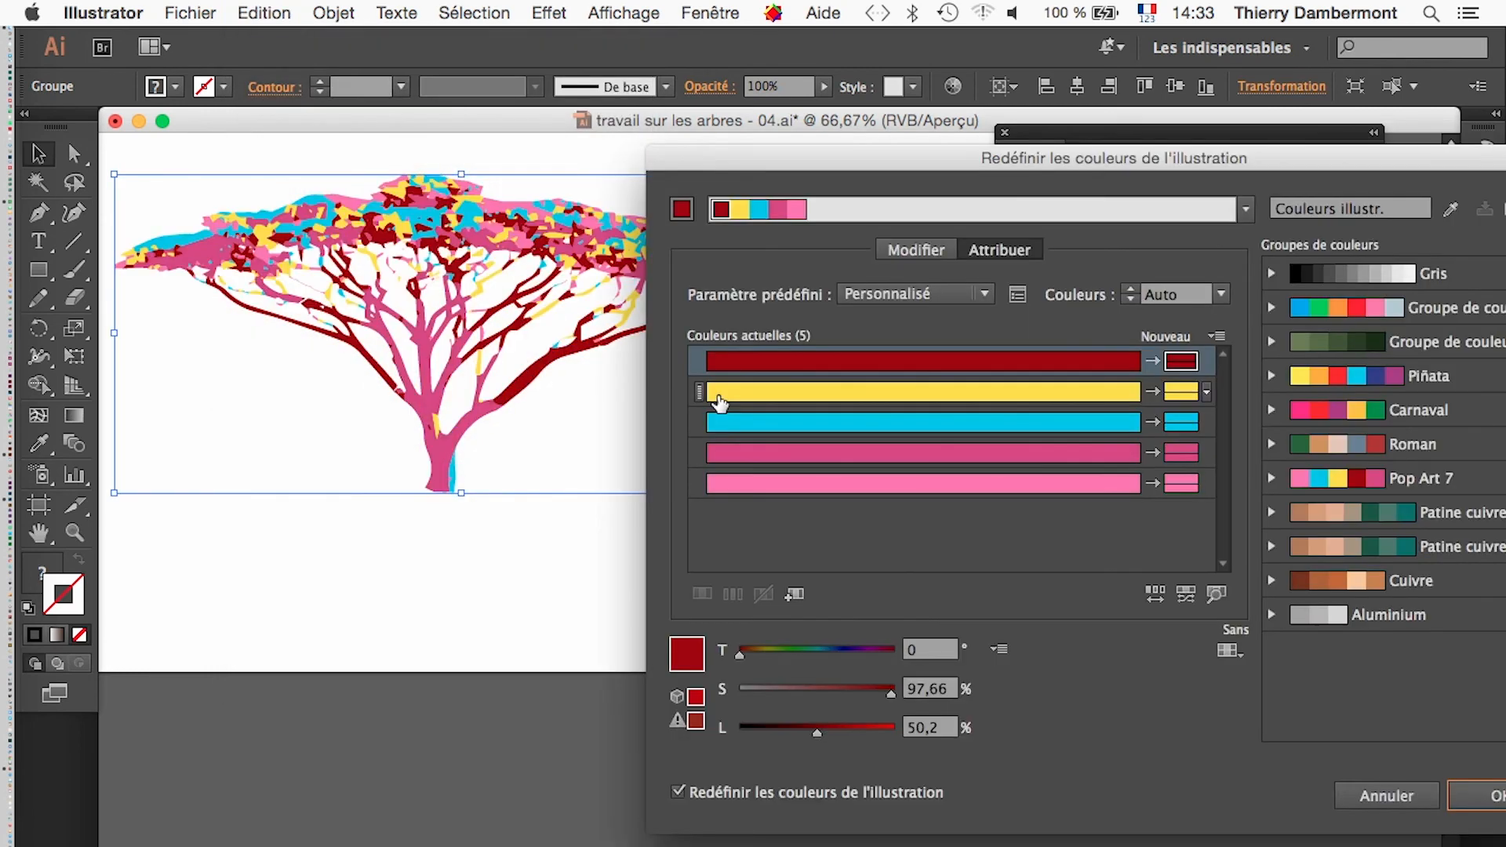
{"action": "left_click_drag", "start_coordinate": [865, 155], "coordinate": [1030, 108]}
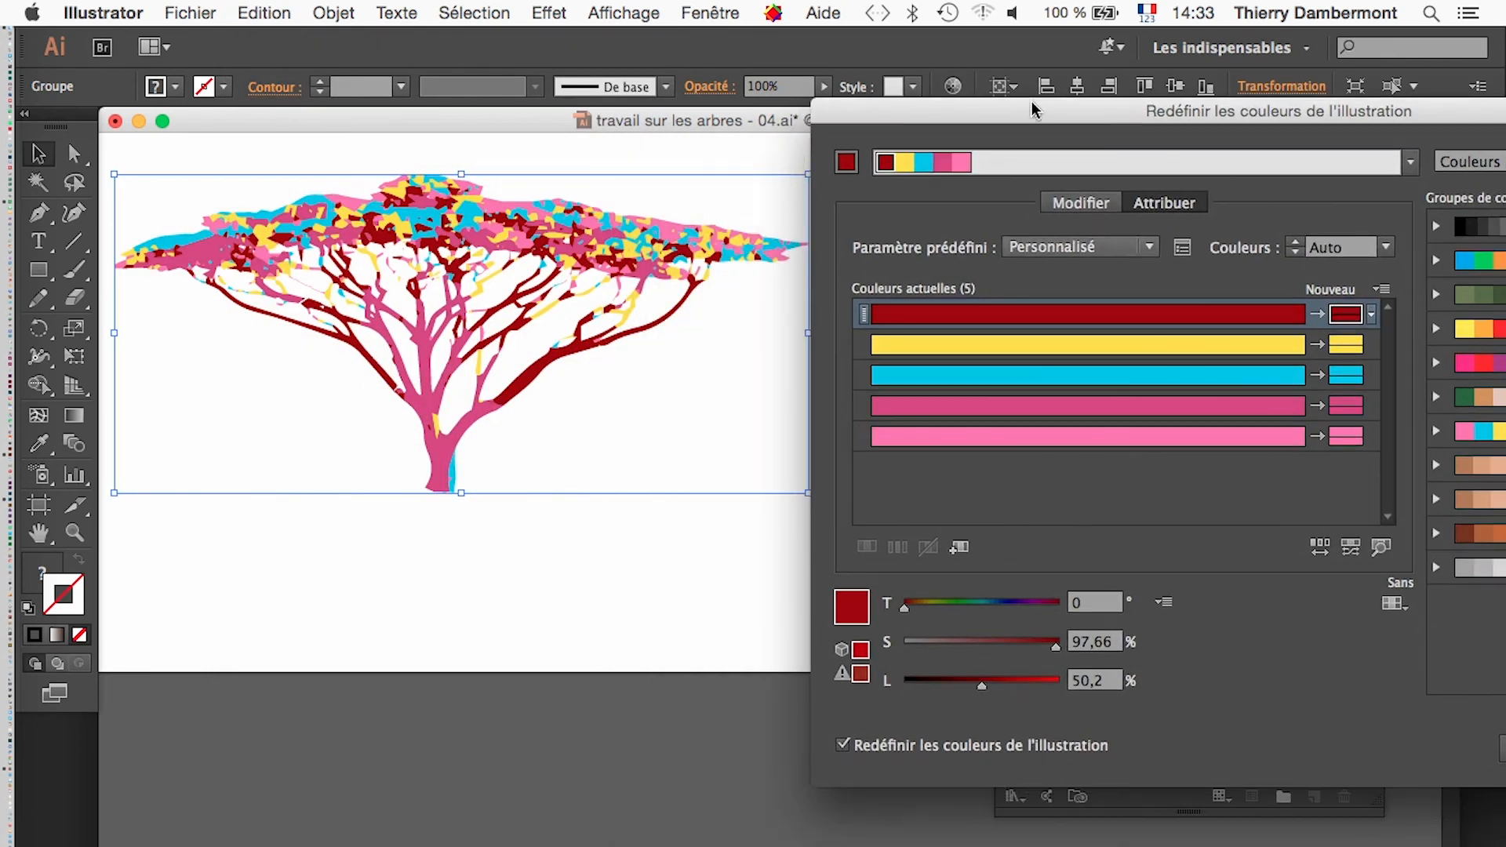
- Randomly change the colour order of the duplicated tree several times until its trunk is dark red
{"action": "left_click", "coordinate": [1320, 547]}
{"action": "left_click", "coordinate": [1320, 547]}
{"action": "left_click", "coordinate": [1320, 546]}
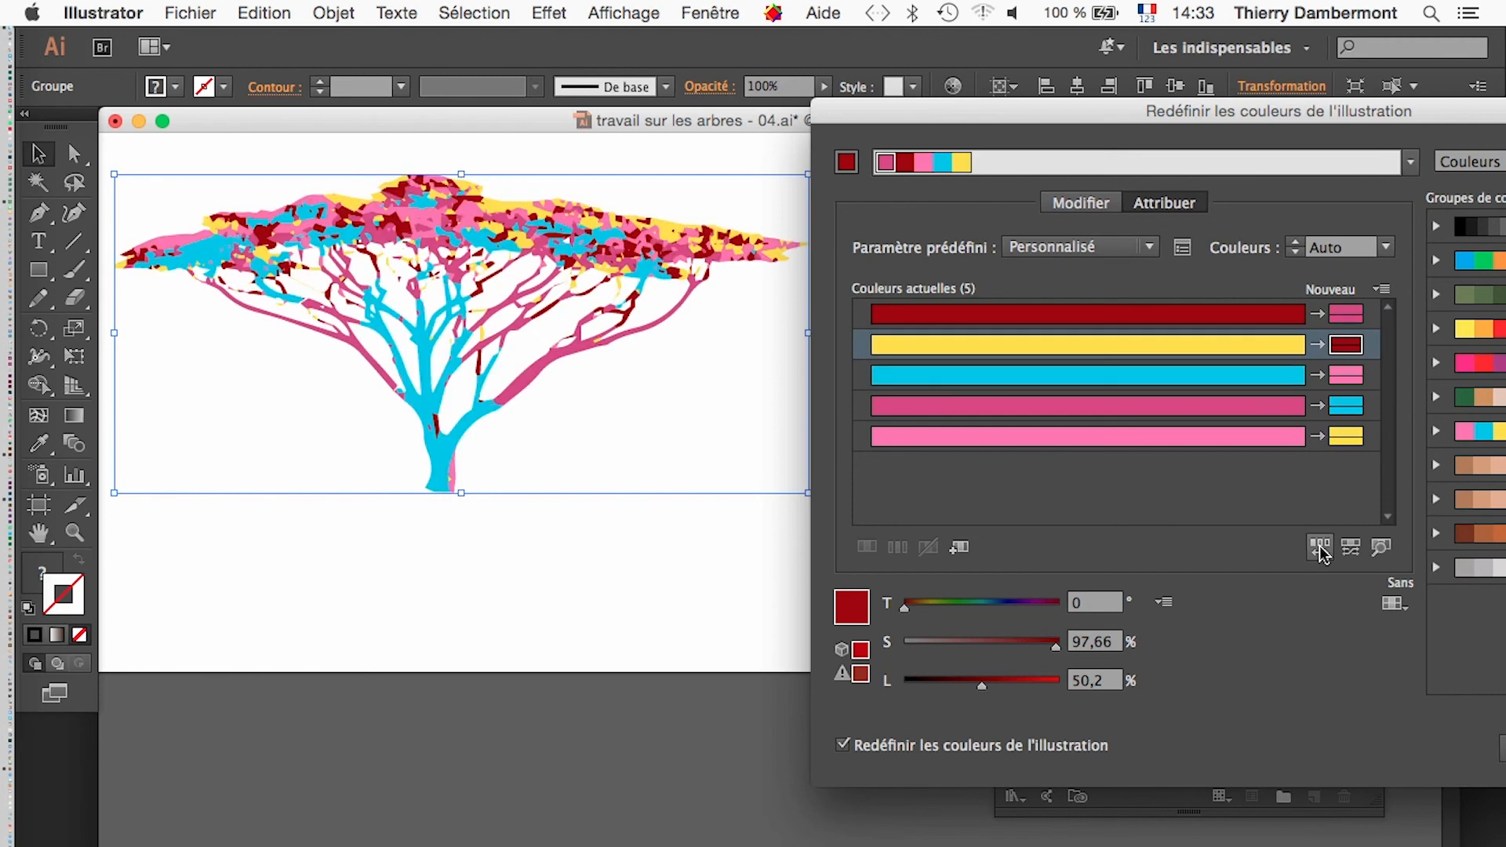
{"action": "left_click", "coordinate": [1320, 546]}
{"action": "left_click", "coordinate": [1320, 546]}
{"action": "left_click", "coordinate": [1320, 547]}
{"action": "left_click", "coordinate": [1320, 547]}
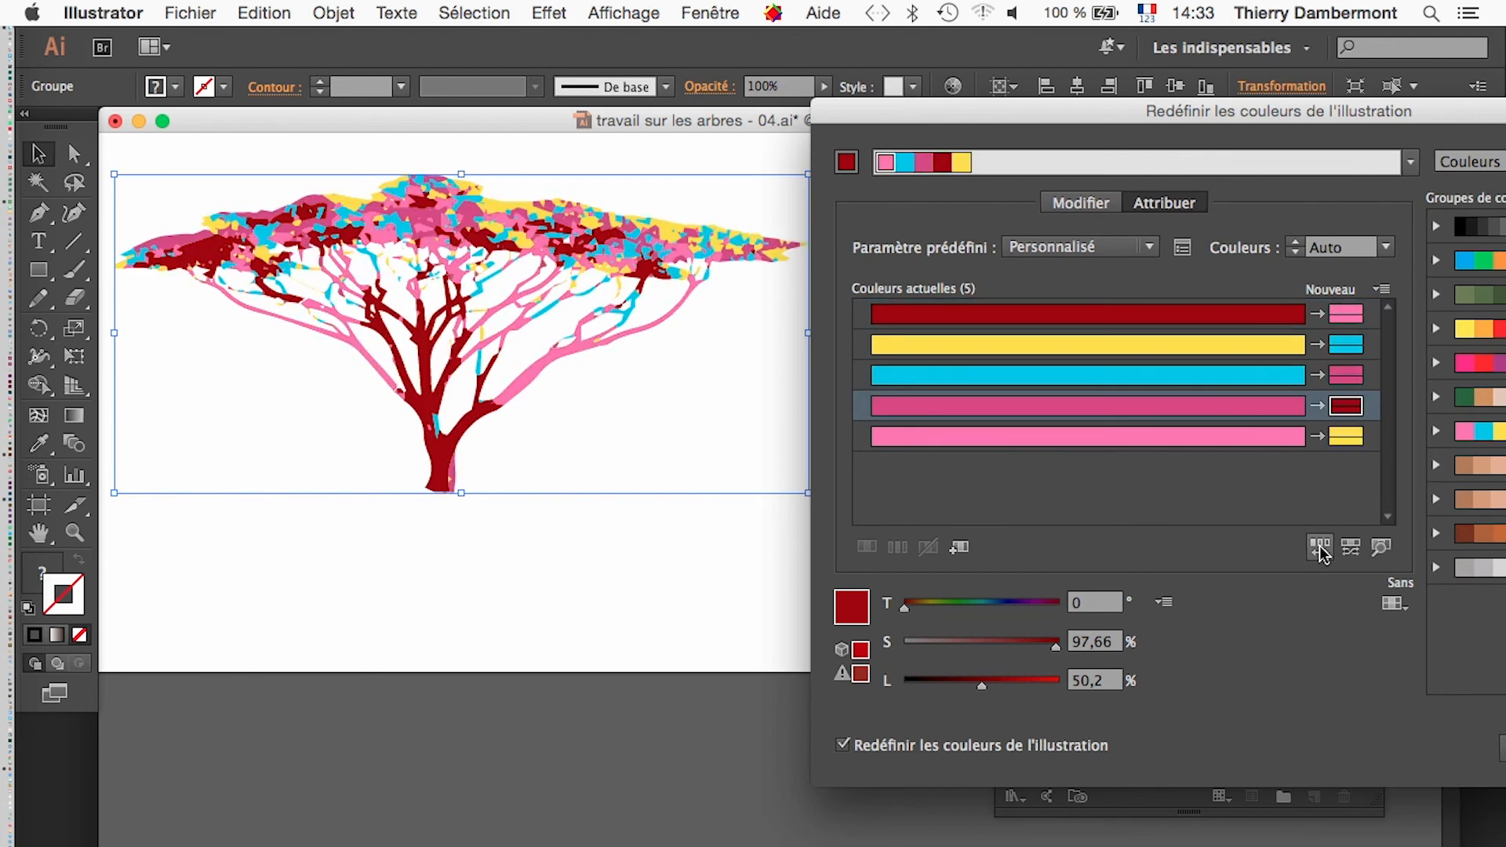
- Try further random colour orders and the Piñata colour group on the duplicated tree
{"action": "left_click", "coordinate": [1320, 547]}
{"action": "left_click", "coordinate": [1320, 547]}
{"action": "left_click", "coordinate": [1320, 546]}
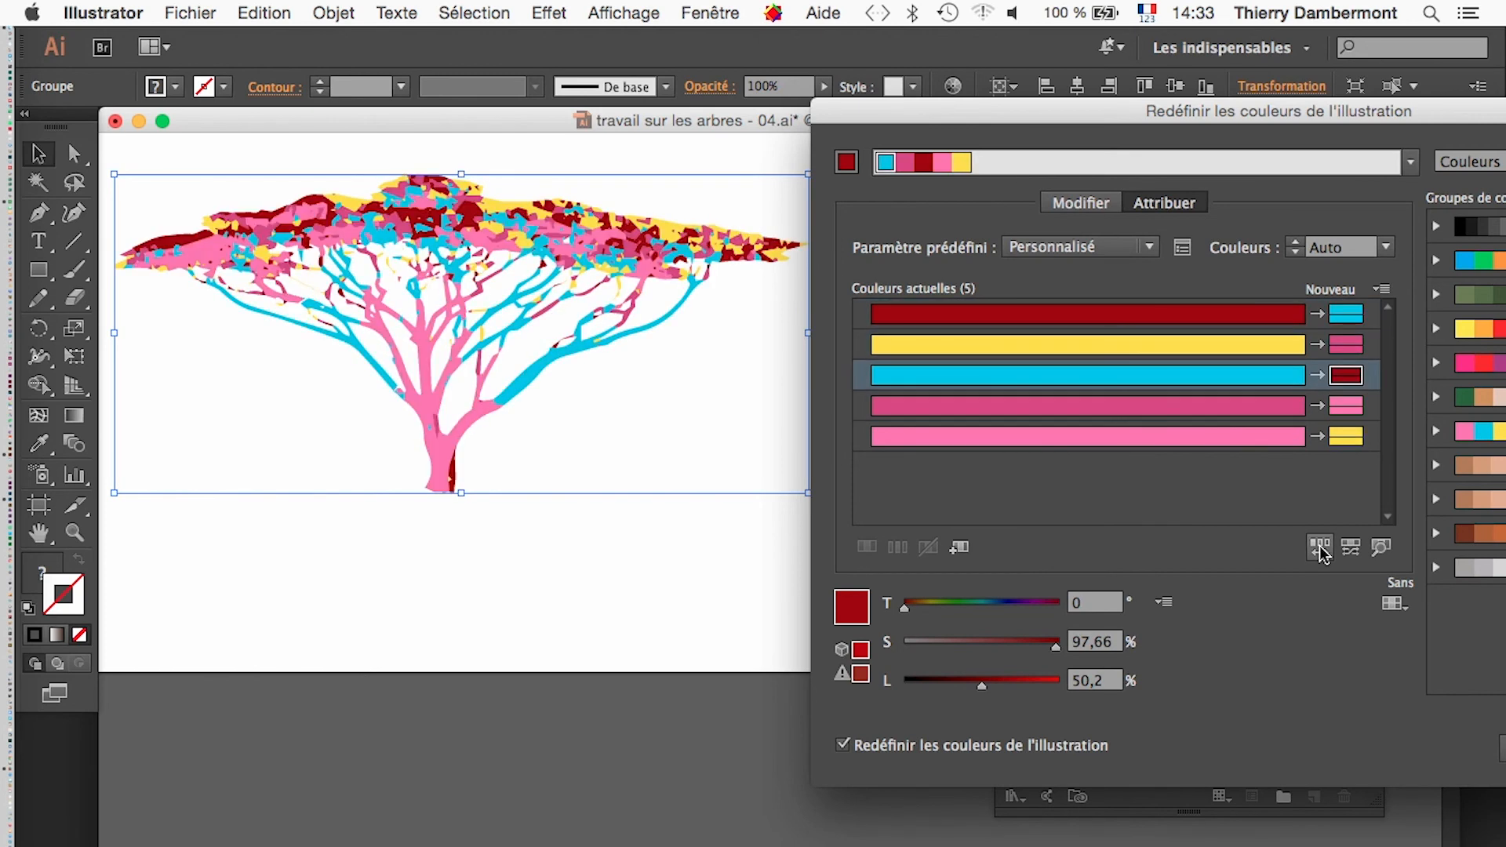
{"action": "left_click", "coordinate": [1320, 547]}
{"action": "left_click_drag", "start_coordinate": [1426, 111], "coordinate": [1357, 111]}
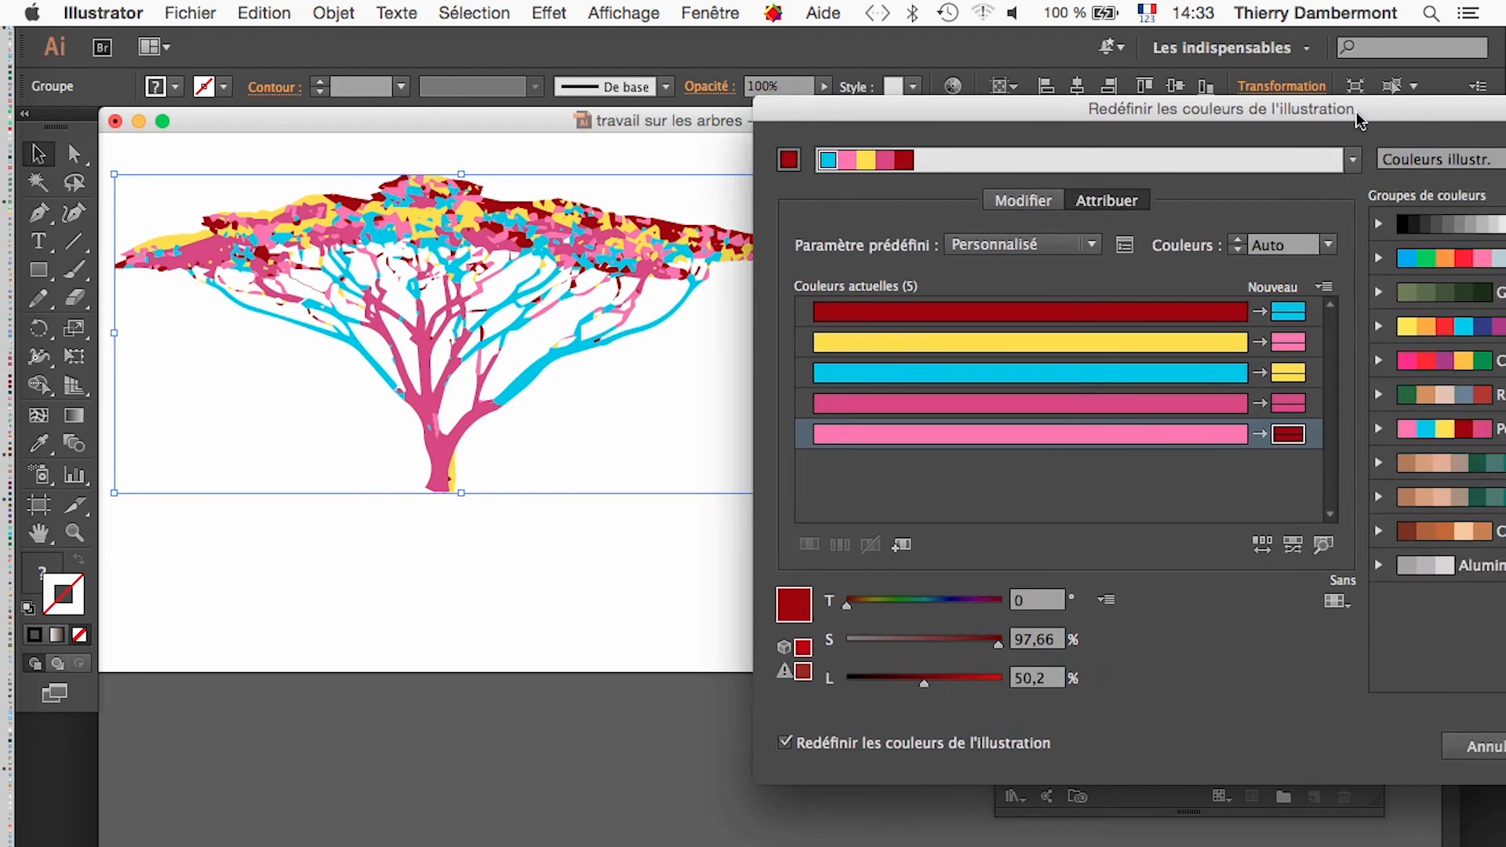
{"action": "left_click", "coordinate": [1419, 366]}
{"action": "left_click", "coordinate": [1410, 328]}
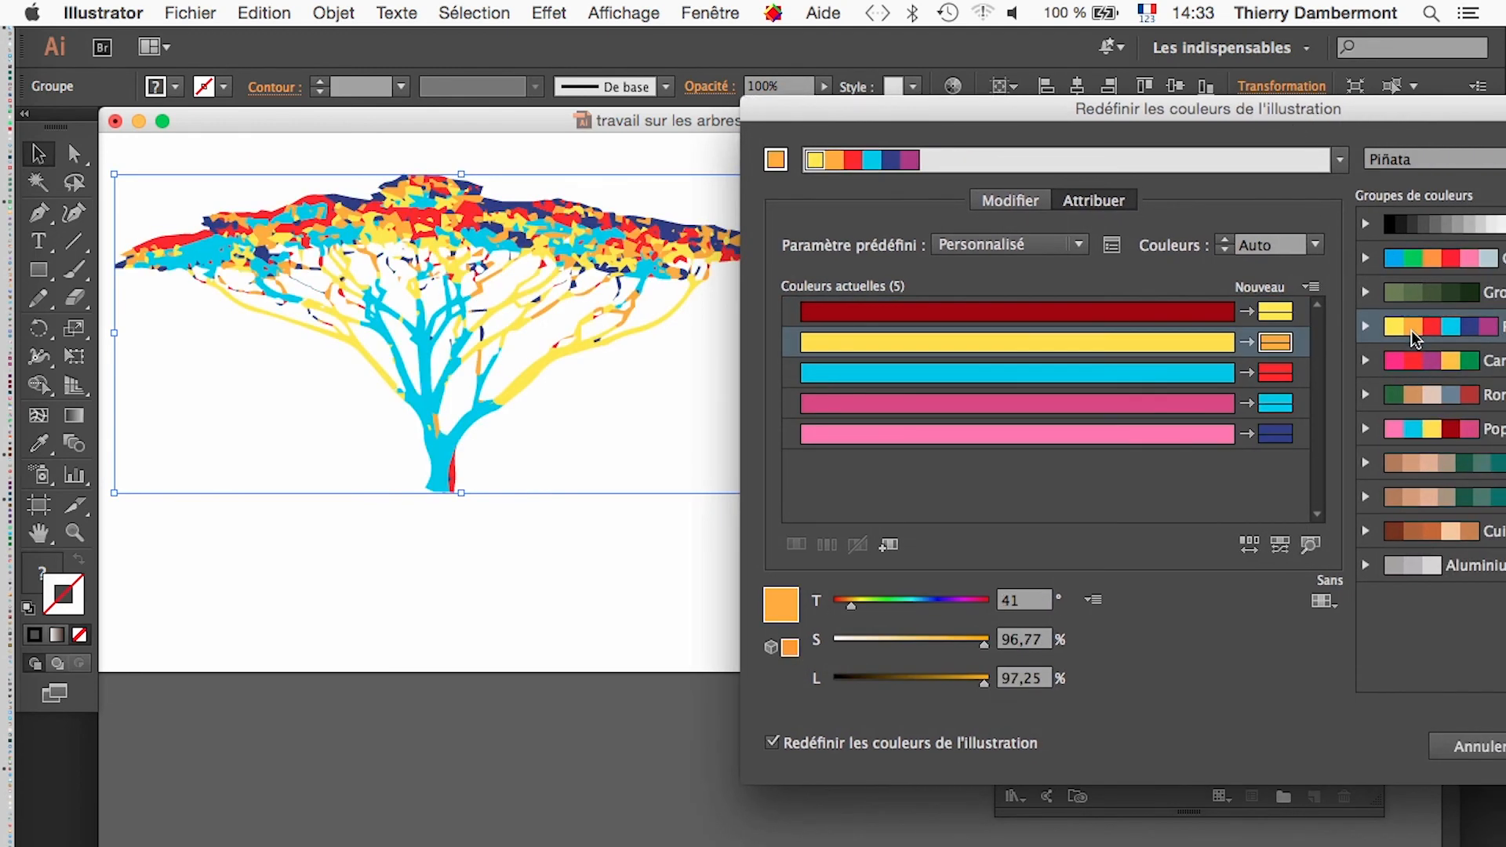
- Apply the Cuivre colour group to the duplicated tree and randomly change its colour order until the trunk is dark brown
{"action": "left_click", "coordinate": [1418, 531]}
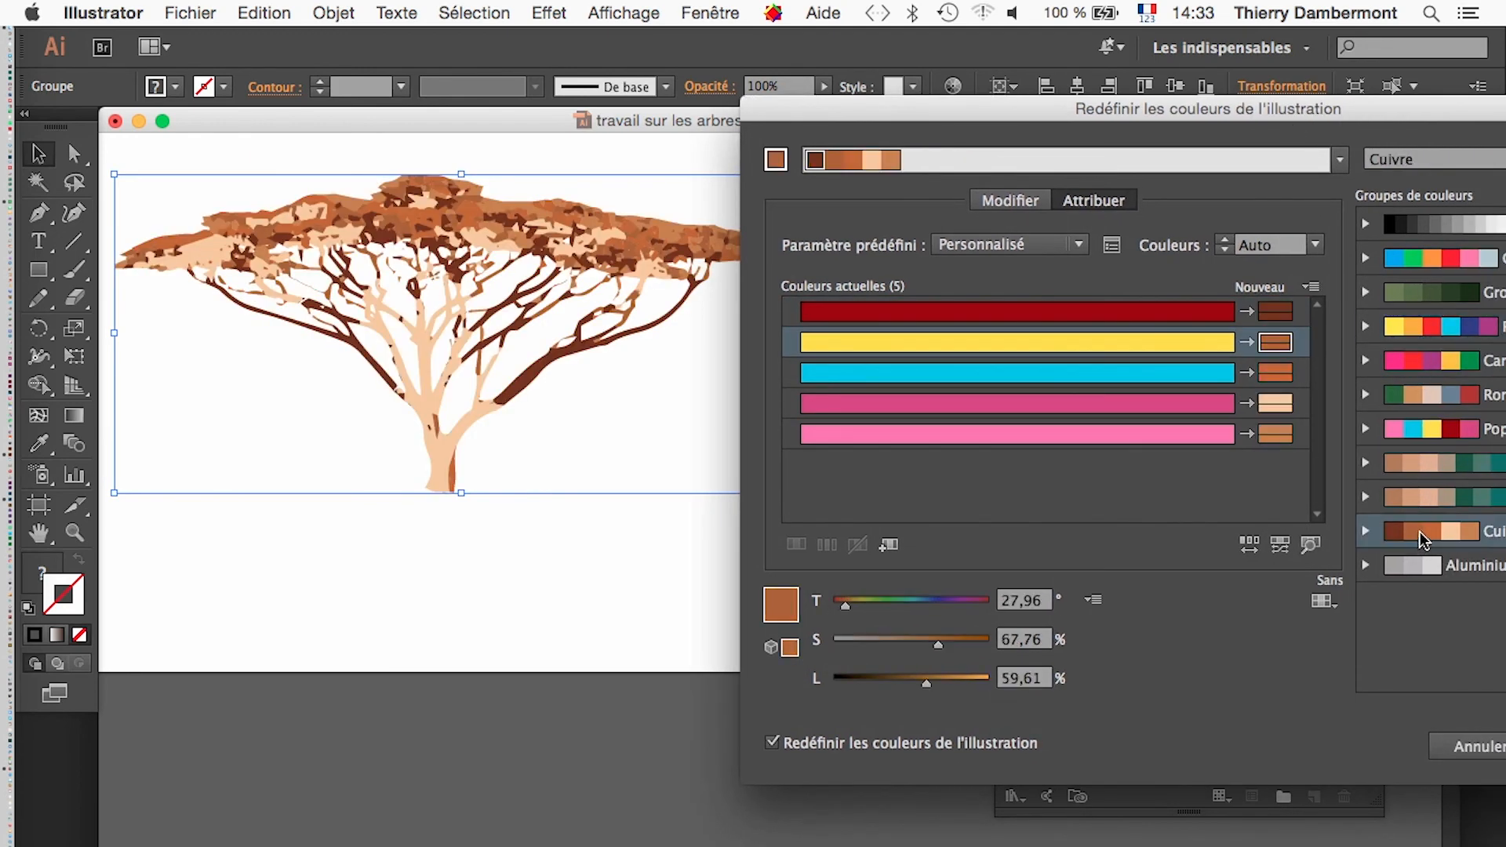
{"action": "left_click", "coordinate": [1249, 546]}
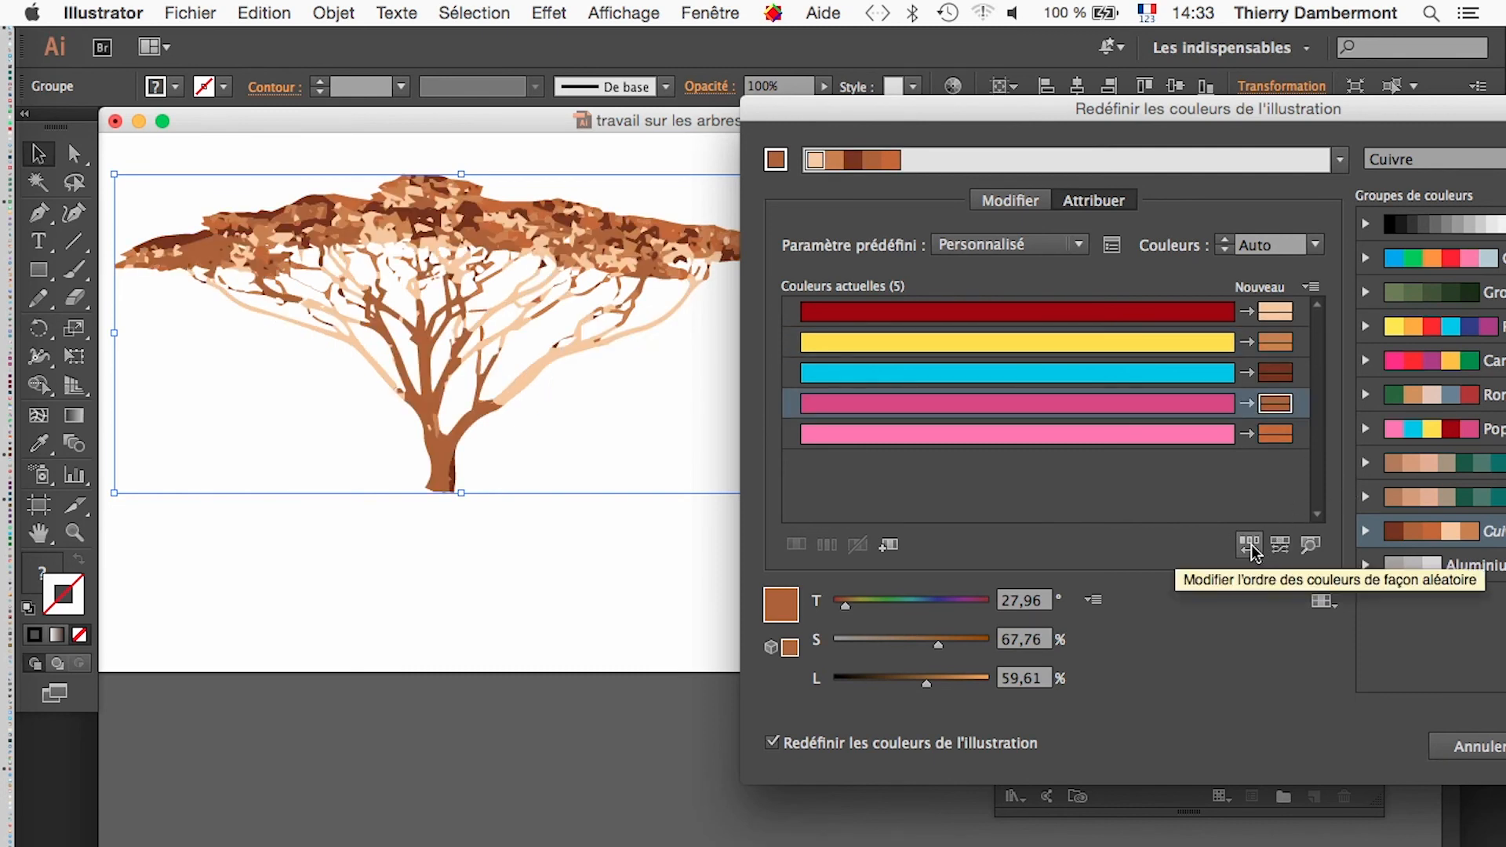
{"action": "left_click", "coordinate": [1251, 549]}
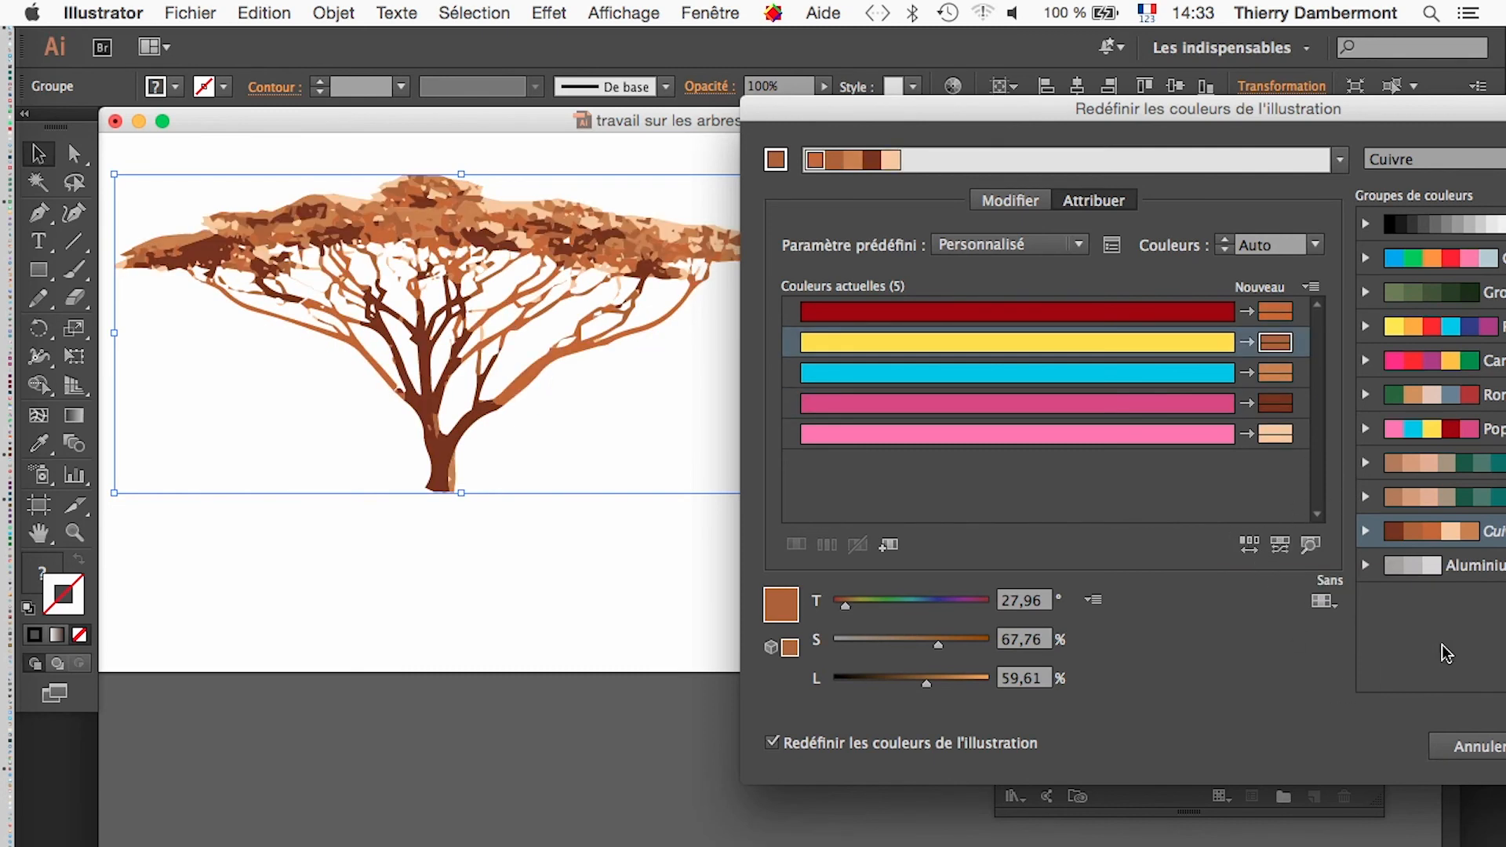
- Accept the recolouring, save the changes to the Cuivre swatch group, and deselect the tree
{"action": "left_click_drag", "start_coordinate": [1390, 115], "coordinate": [992, 115]}
{"action": "left_click", "coordinate": [1196, 745]}
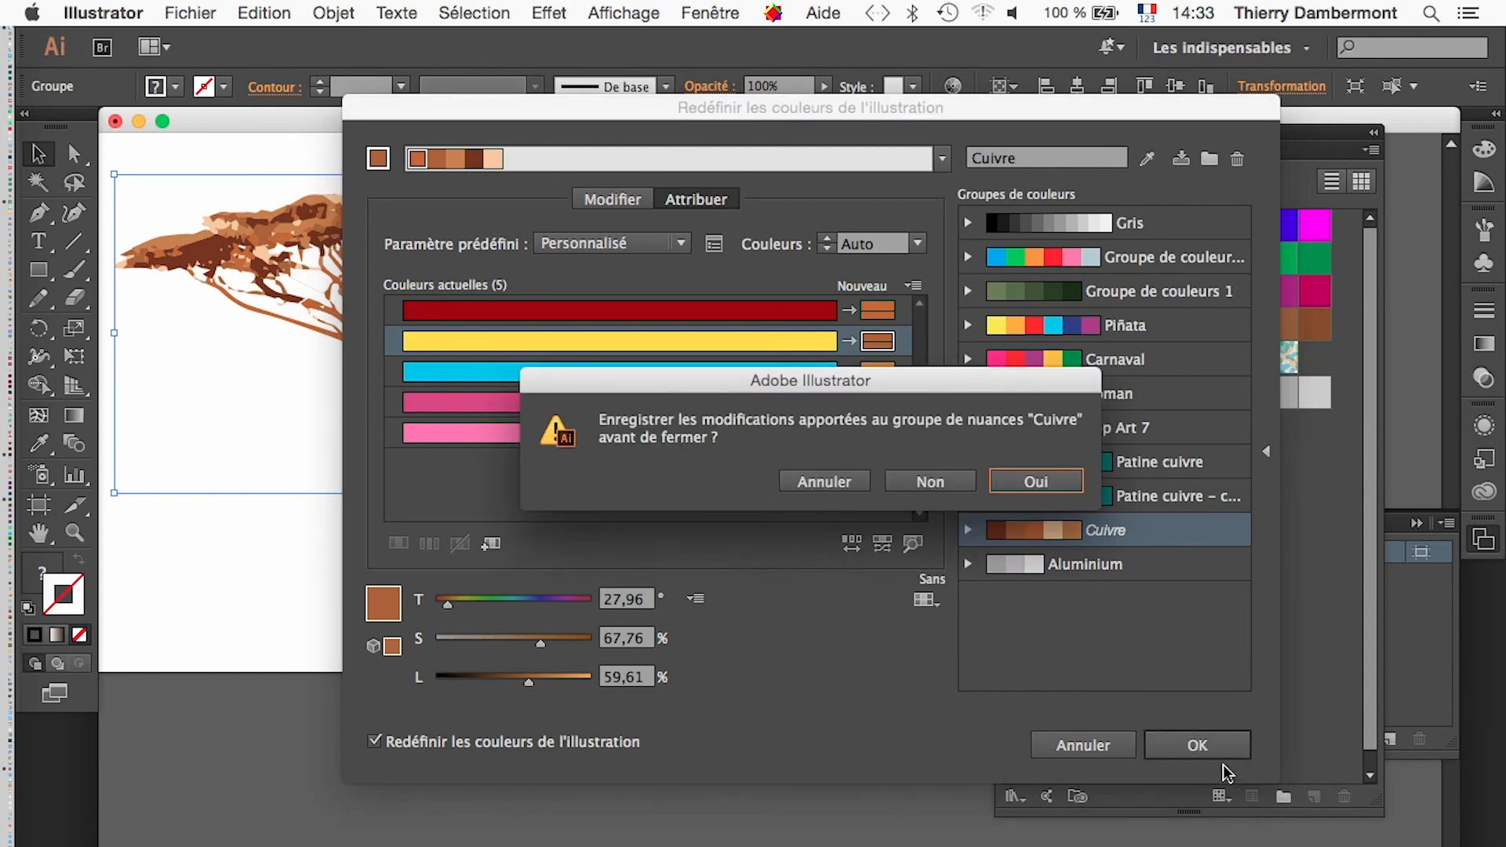
{"action": "left_click", "coordinate": [1034, 481]}
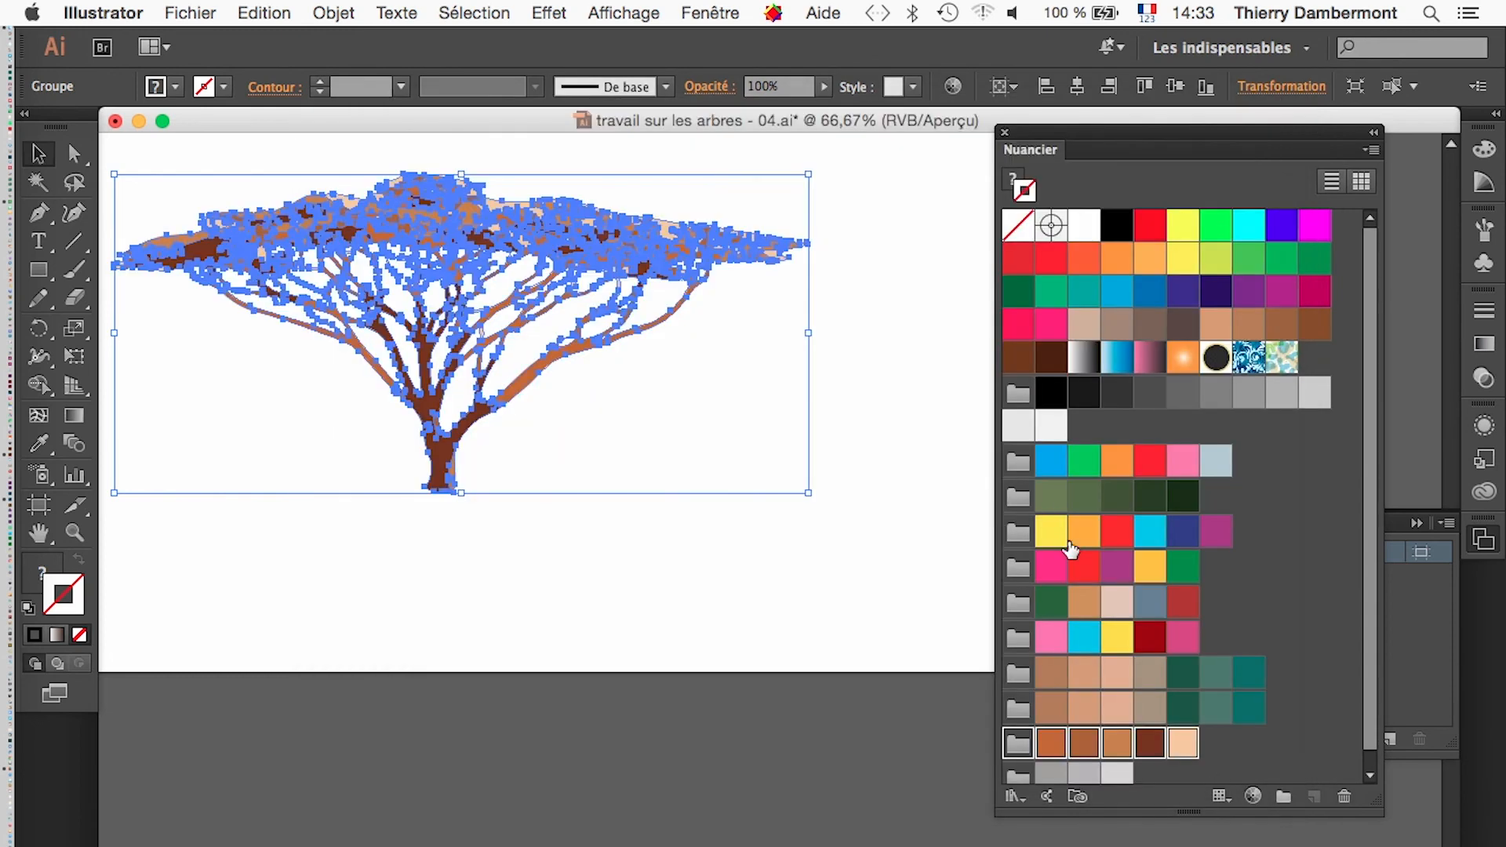
{"action": "left_click", "coordinate": [775, 595]}
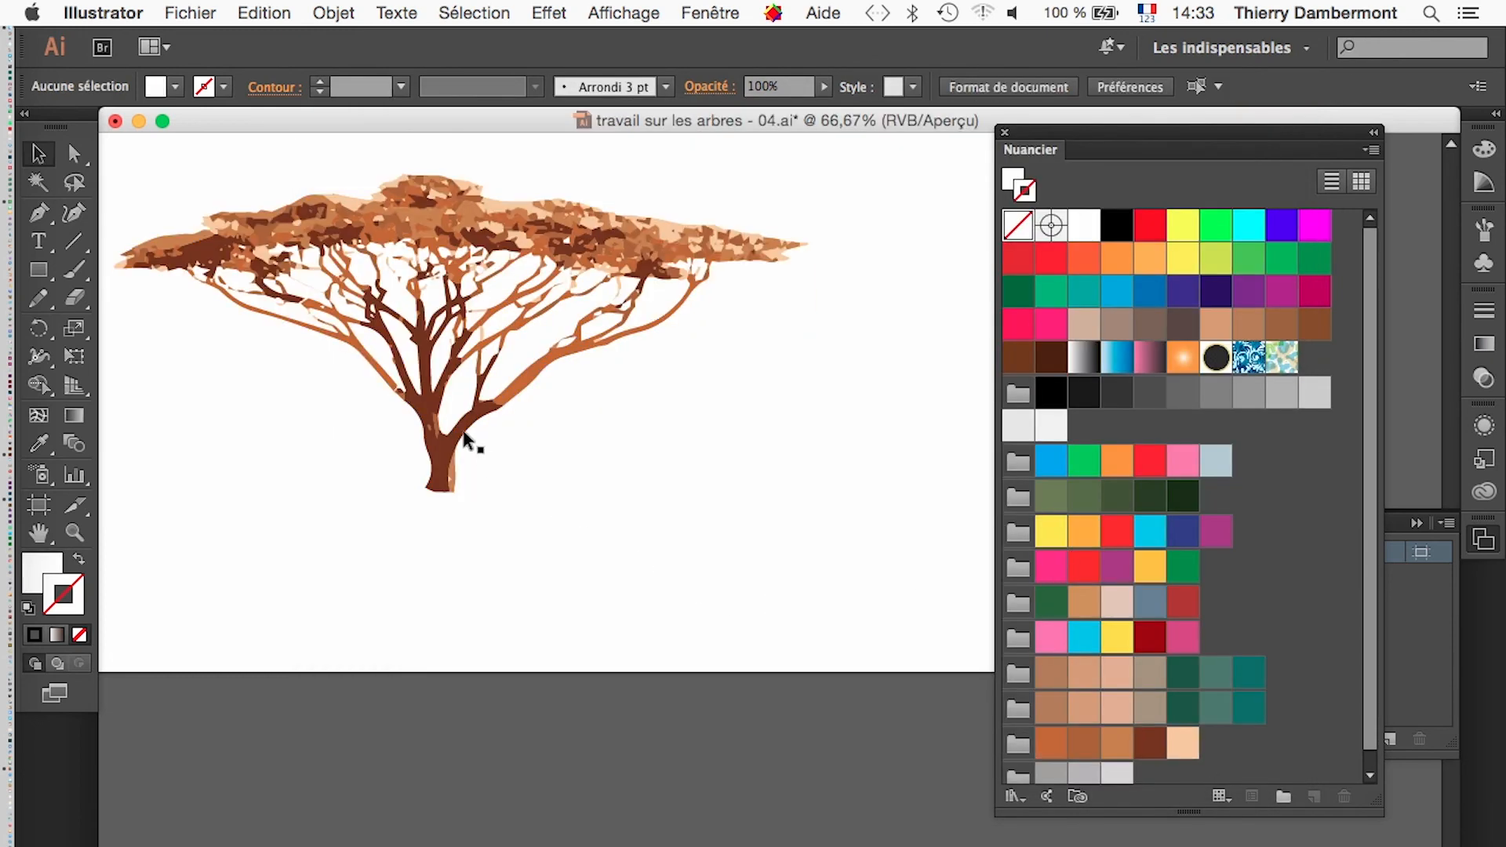
- Pick the copper tree's dark brown trunk with the Group Selection tool and give it the large right branch's orange-brown with the Eyedropper
{"action": "scroll", "coordinate": [452, 419], "scroll_direction": "up", "scroll_amount": 2}
{"action": "left_click_drag", "start_coordinate": [576, 597], "coordinate": [649, 783]}
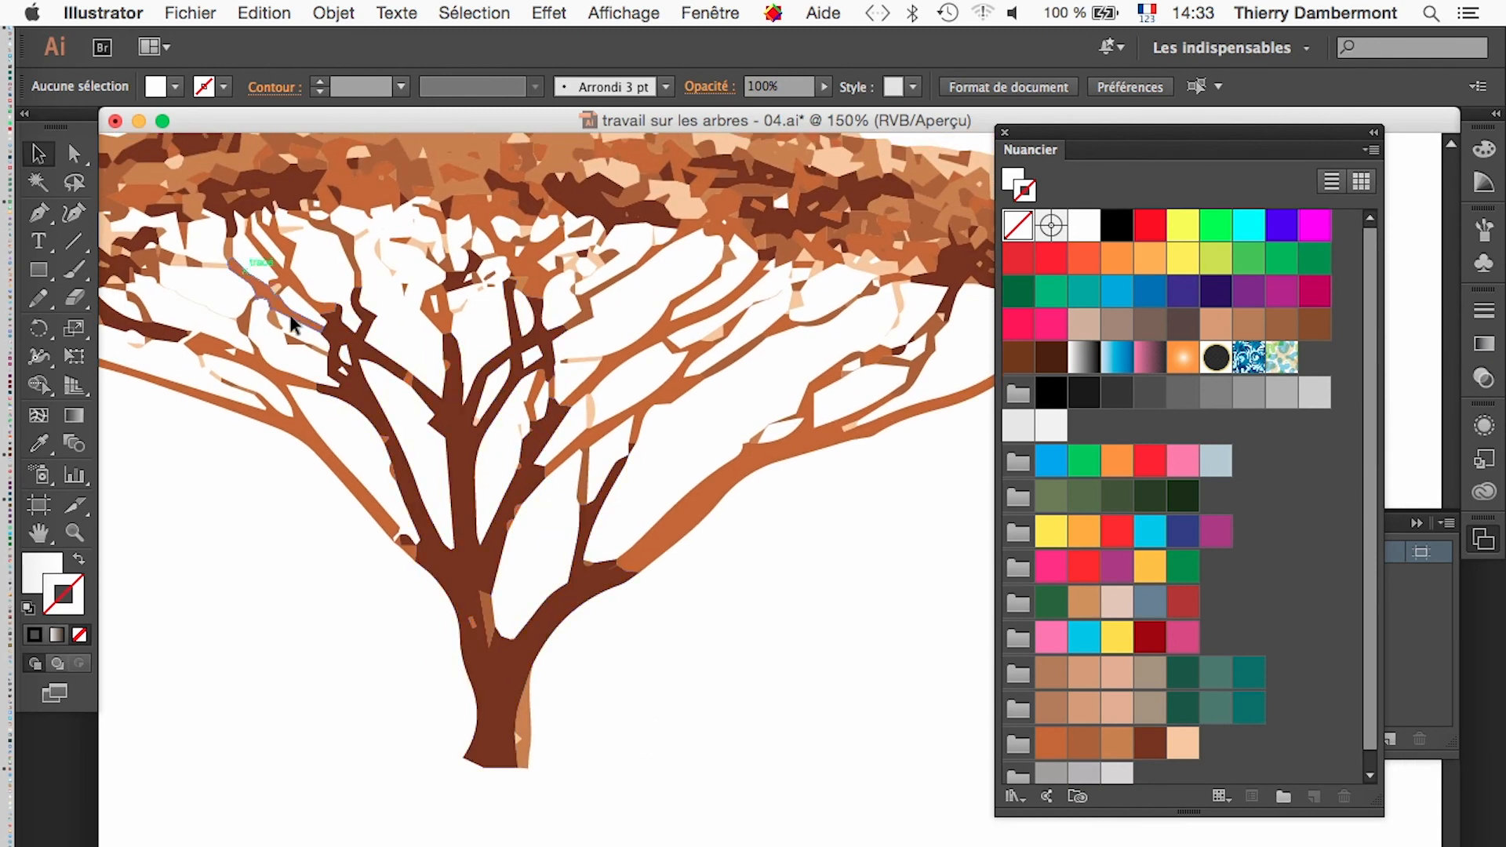
{"action": "left_click", "coordinate": [72, 159]}
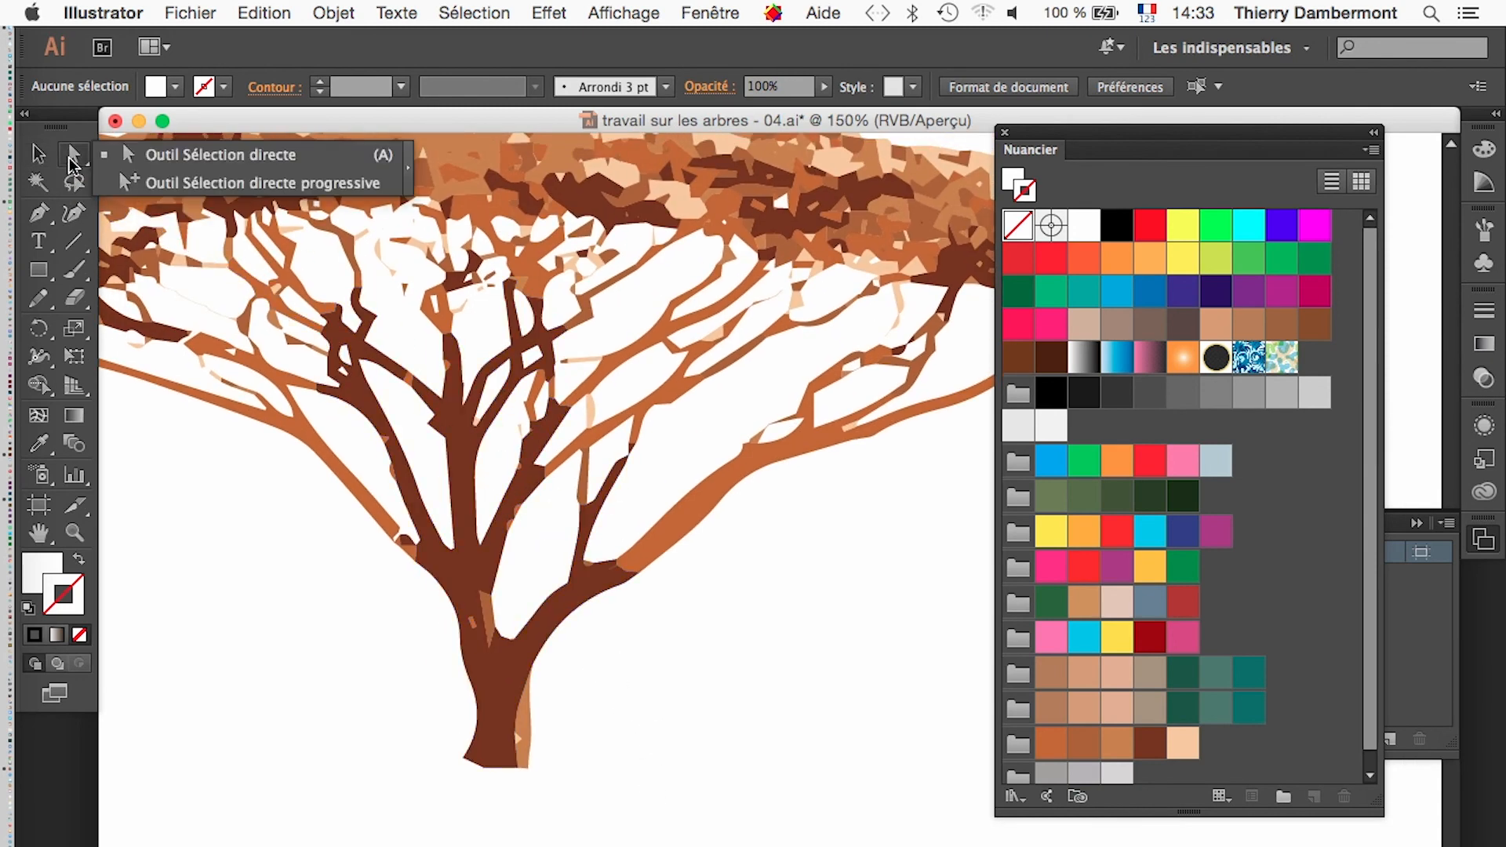
{"action": "left_click", "coordinate": [259, 182]}
{"action": "left_click", "coordinate": [468, 593]}
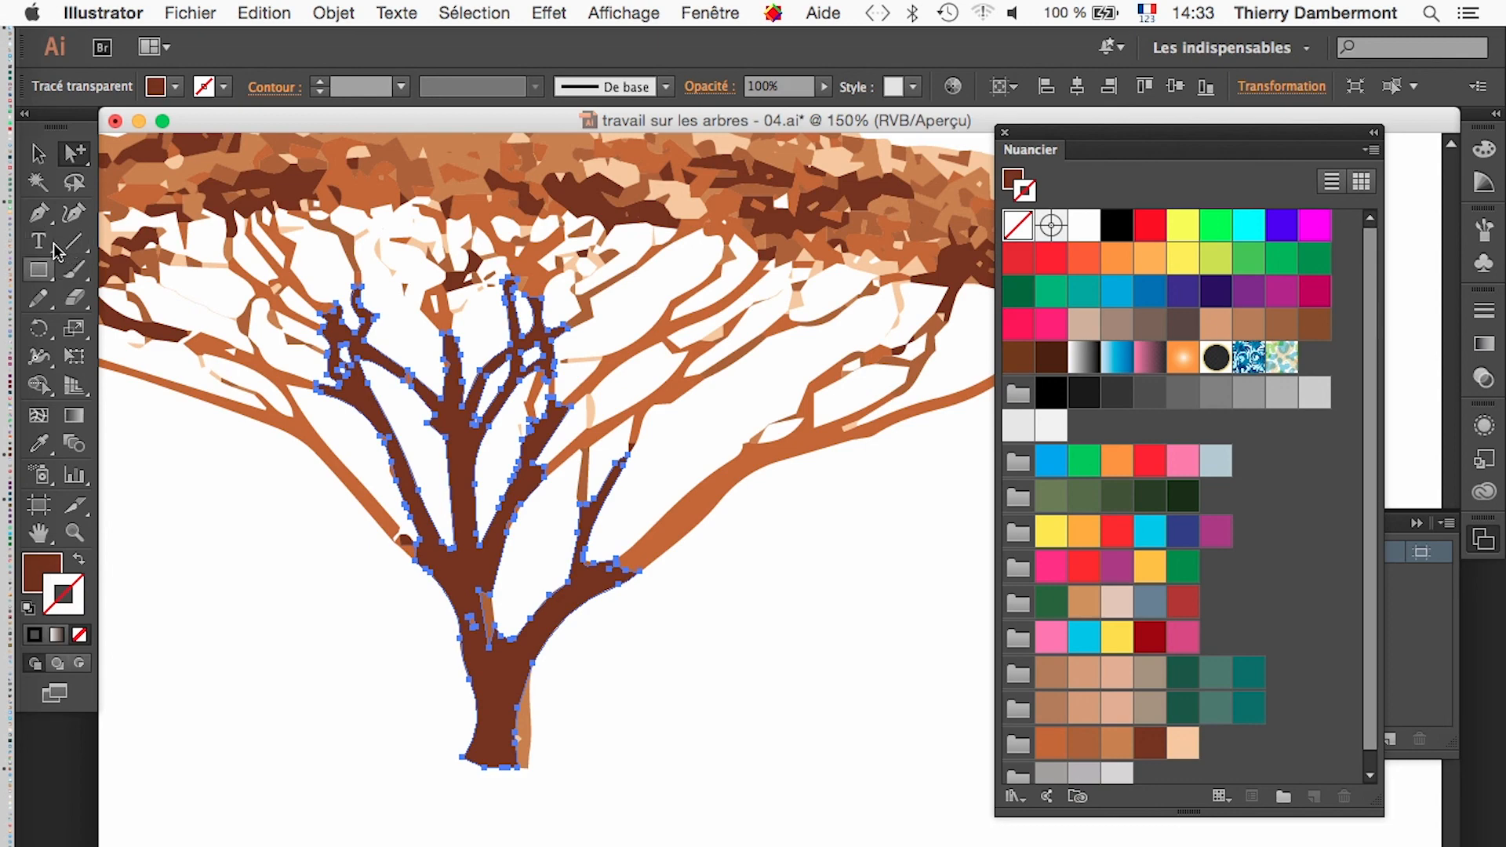
{"action": "left_click", "coordinate": [39, 439]}
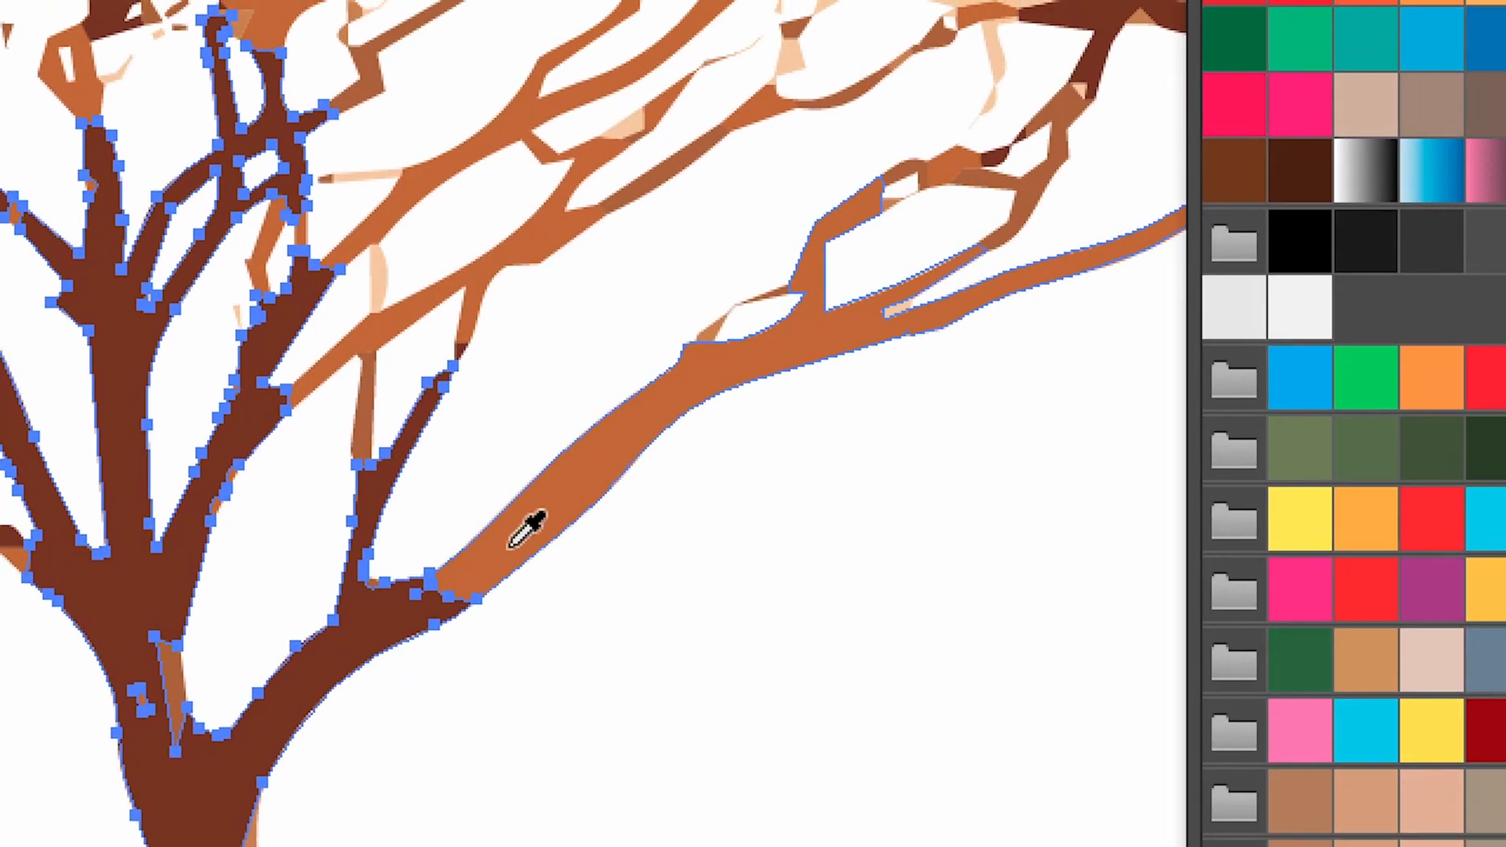
{"action": "left_click", "coordinate": [527, 533]}
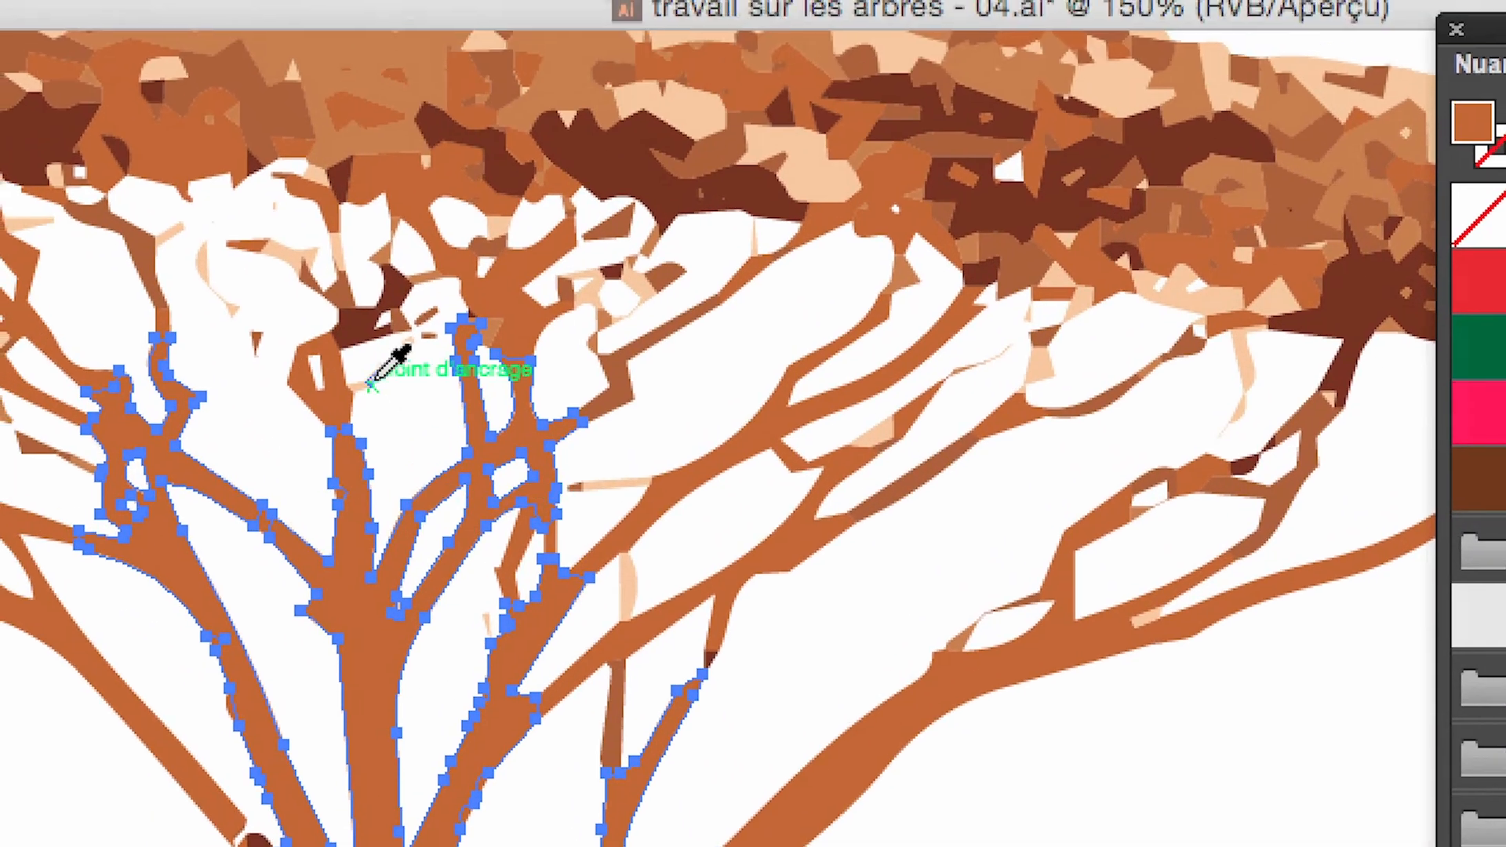
- Recolour the small dark brown pieces below the crown and at the left trunk fork with the trunk's orange-brown
{"action": "key", "text": "v"}
{"action": "left_click", "coordinate": [358, 327]}
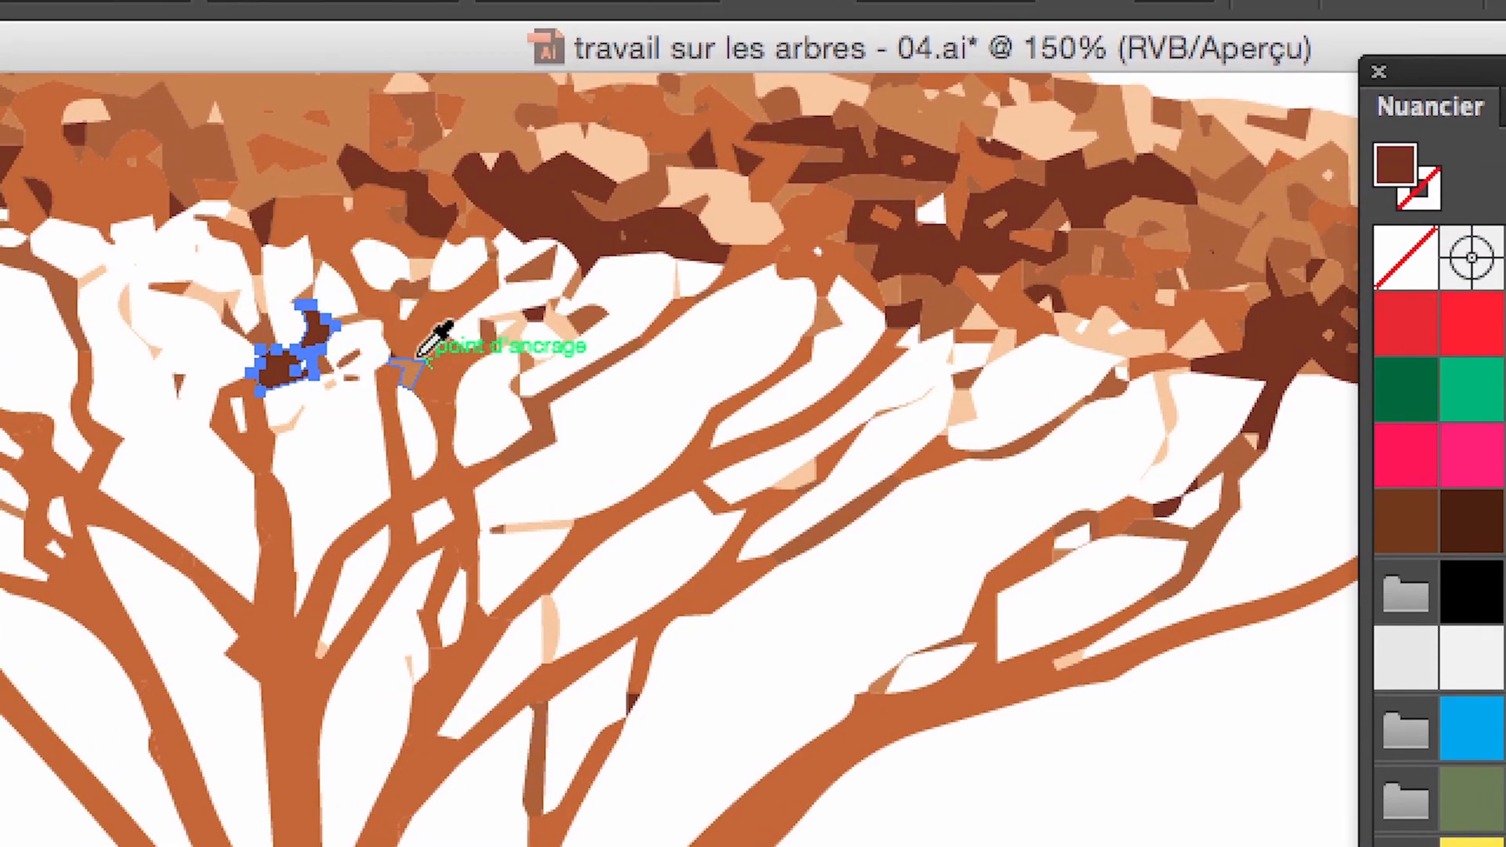
{"action": "key", "text": "i"}
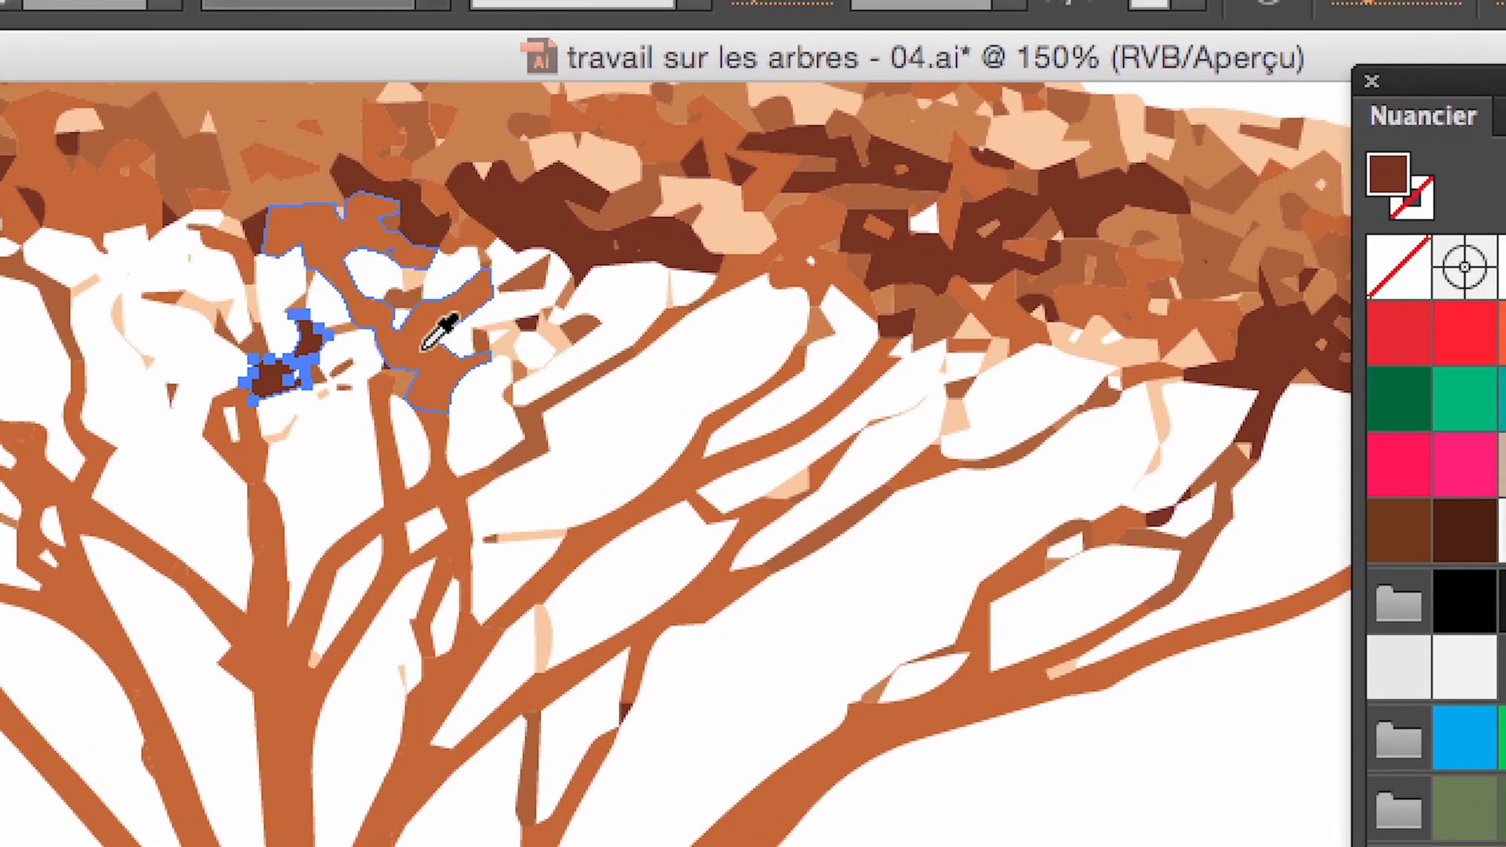
{"action": "left_click", "coordinate": [424, 349]}
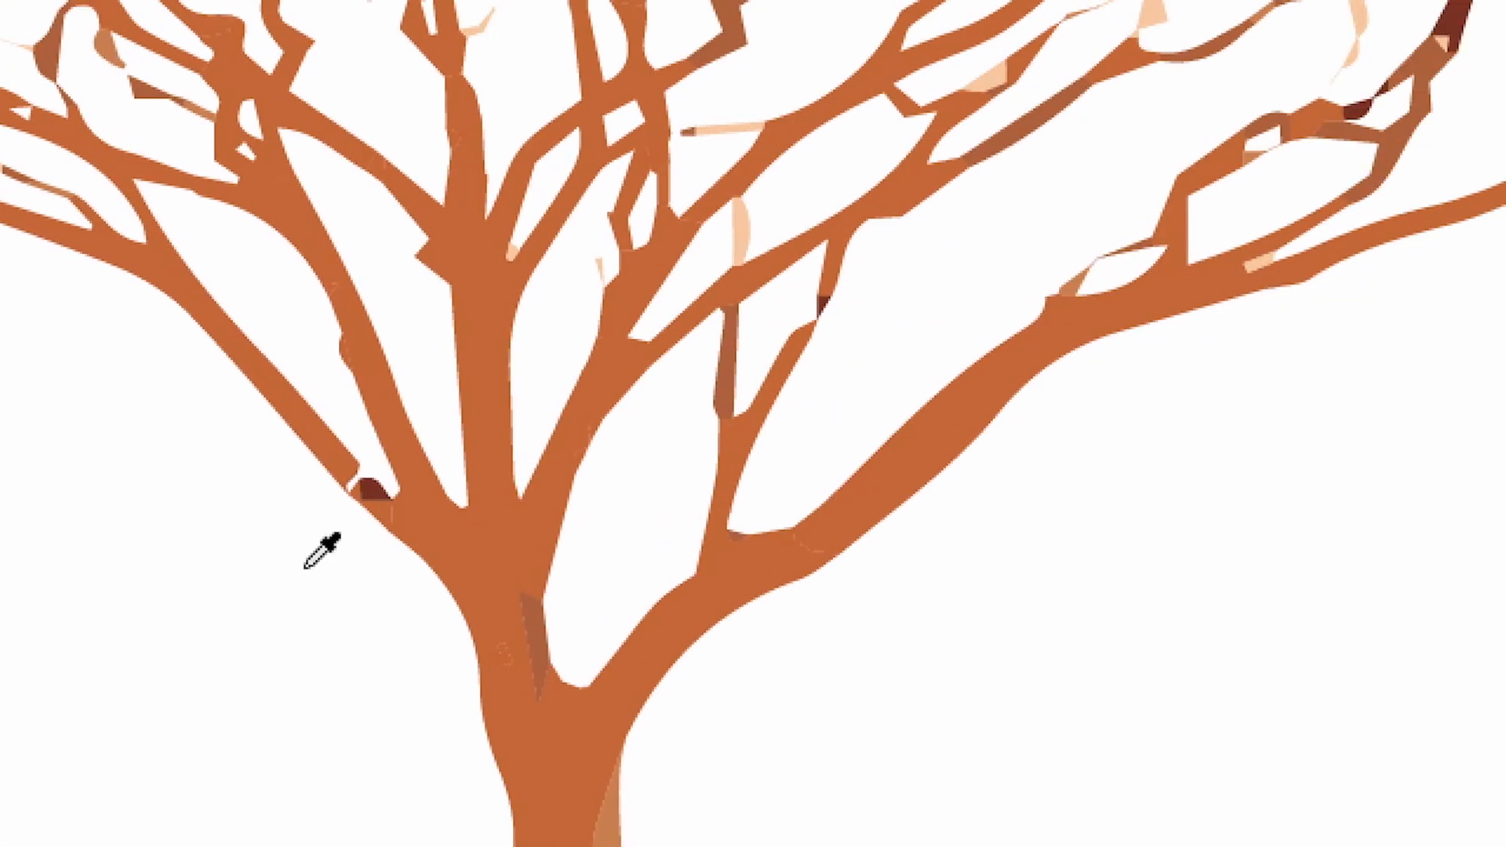
{"action": "key", "text": "a"}
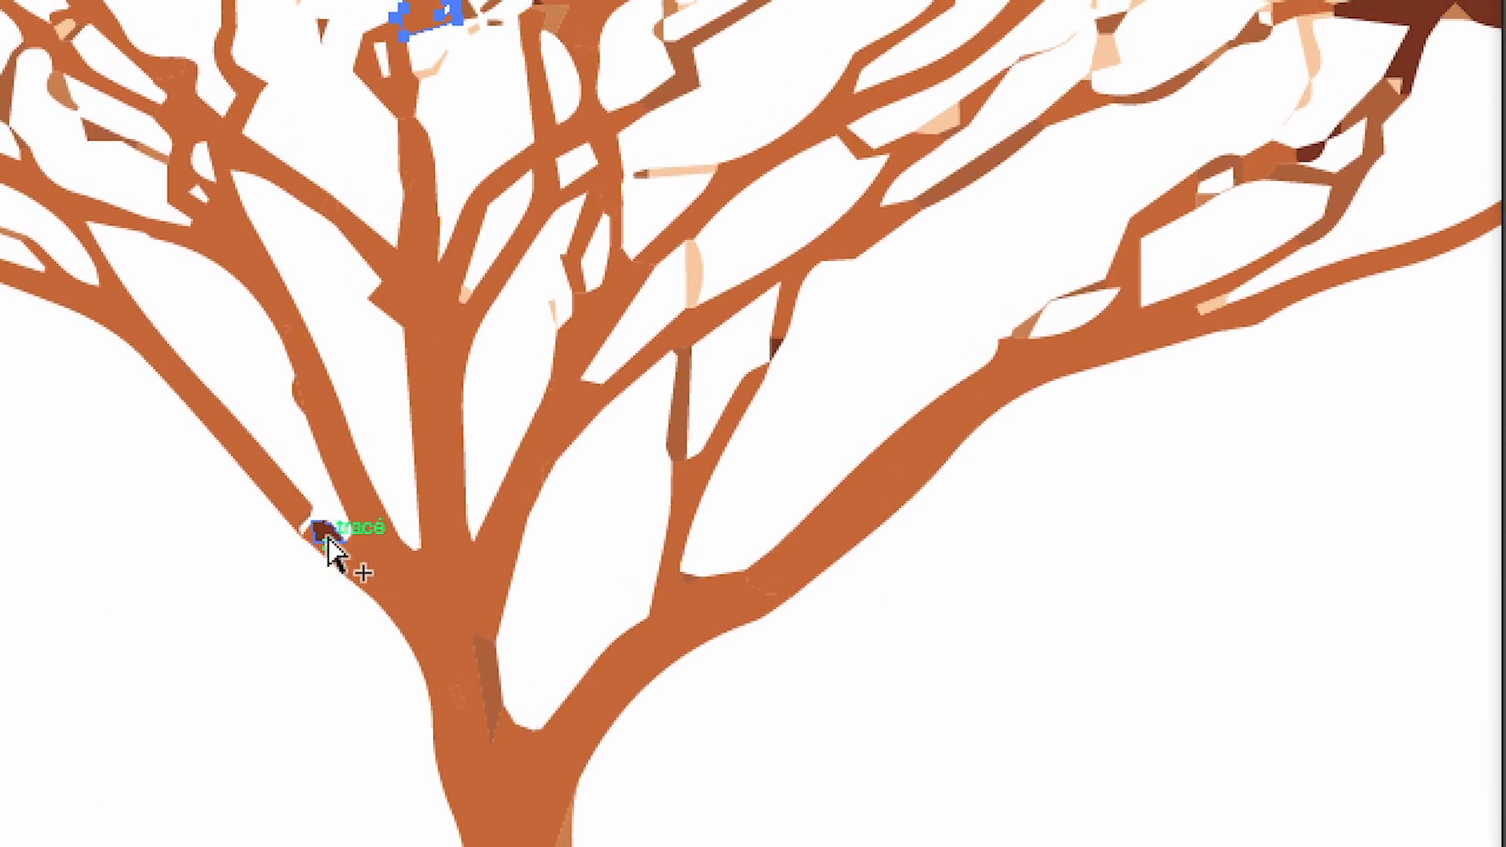
{"action": "left_click", "coordinate": [328, 540]}
{"action": "key", "text": "i"}
{"action": "left_click", "coordinate": [388, 554]}
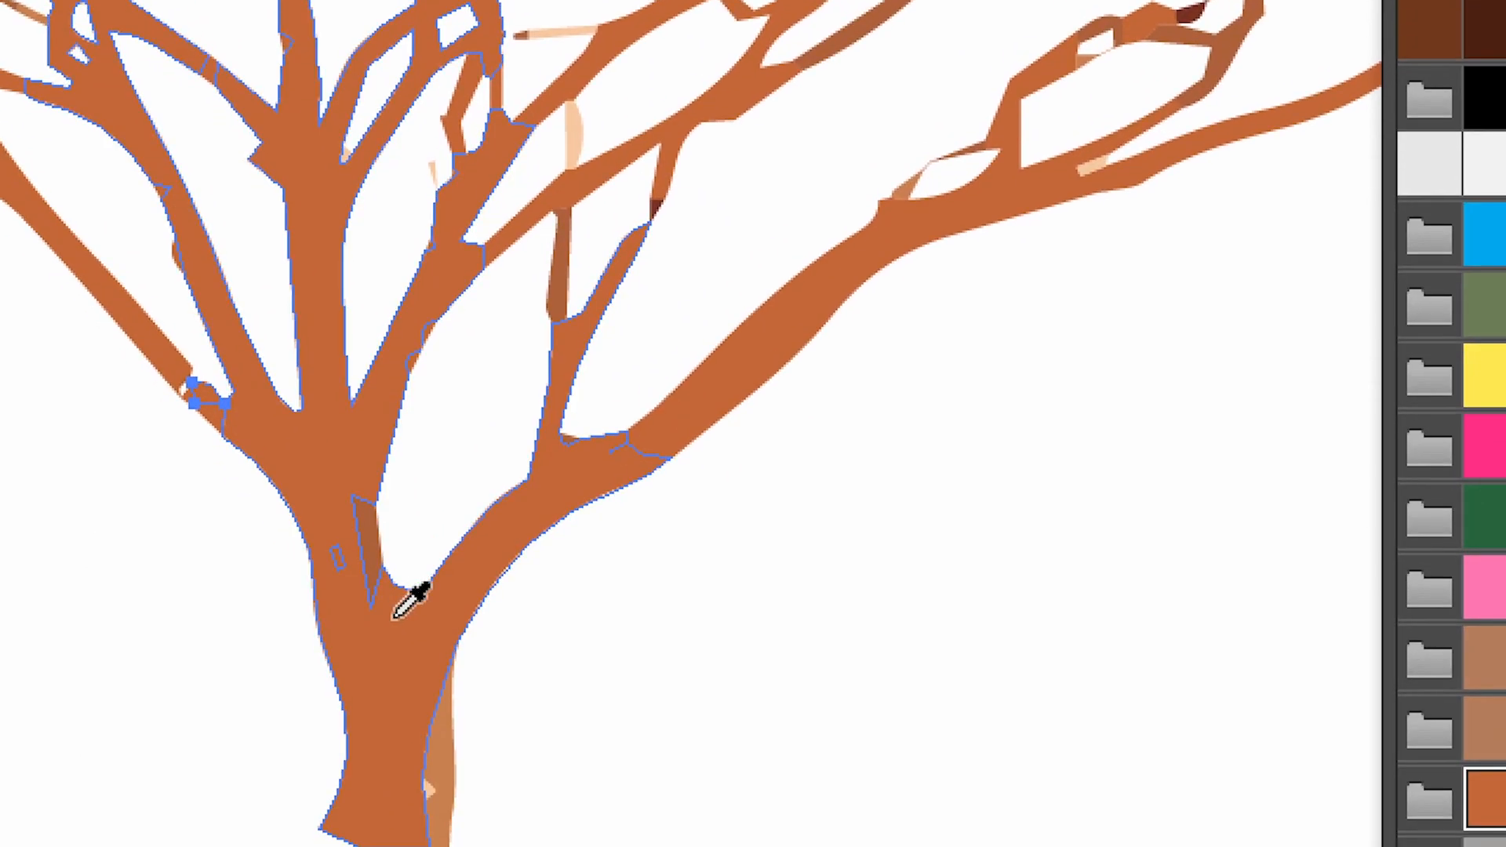
- Recolour the dark brown branch under the left side of the copper tree's crown with the neighbouring branches' orange-brown
{"action": "left_click", "coordinate": [394, 618], "text": "ctrl+alt"}
{"action": "left_click", "coordinate": [394, 618], "text": "ctrl+alt"}
{"action": "left_click_drag", "start_coordinate": [549, 599], "coordinate": [336, 775]}
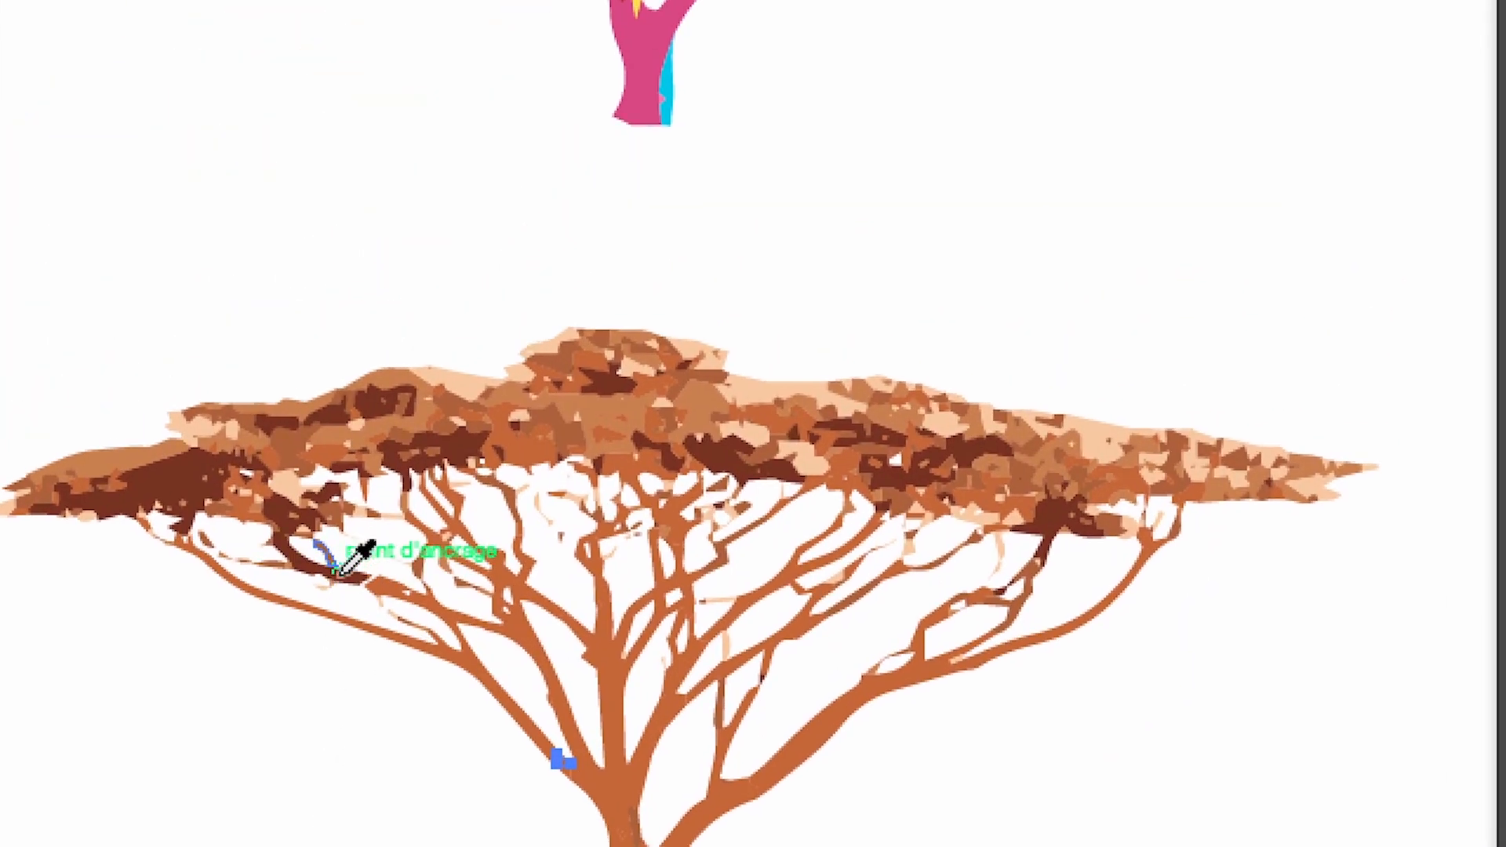
{"action": "left_click", "coordinate": [341, 571], "text": "ctrl"}
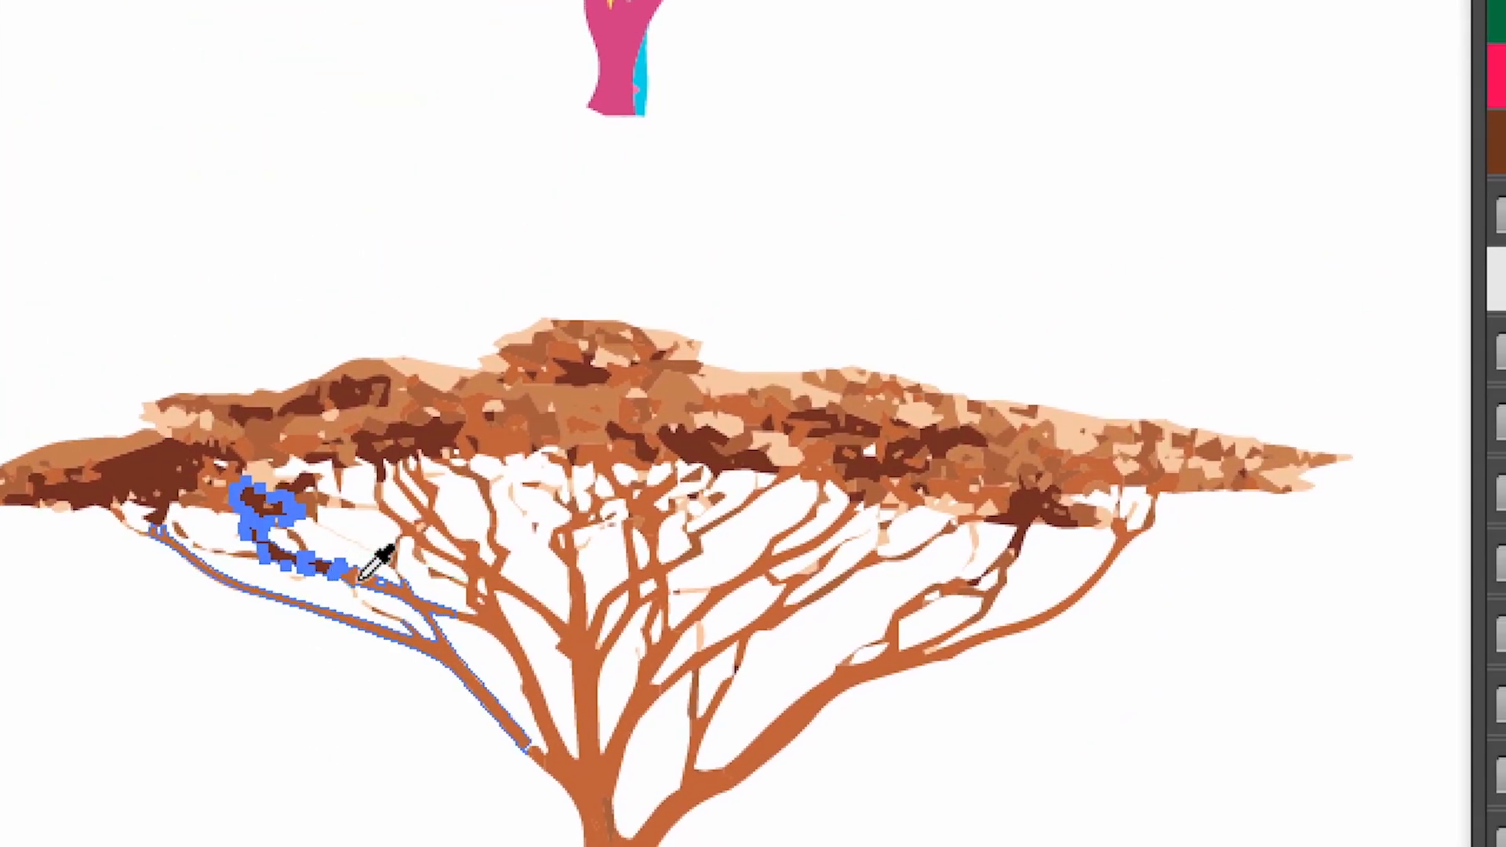
{"action": "left_click", "coordinate": [373, 581]}
{"action": "left_click", "coordinate": [264, 723], "text": "ctrl"}
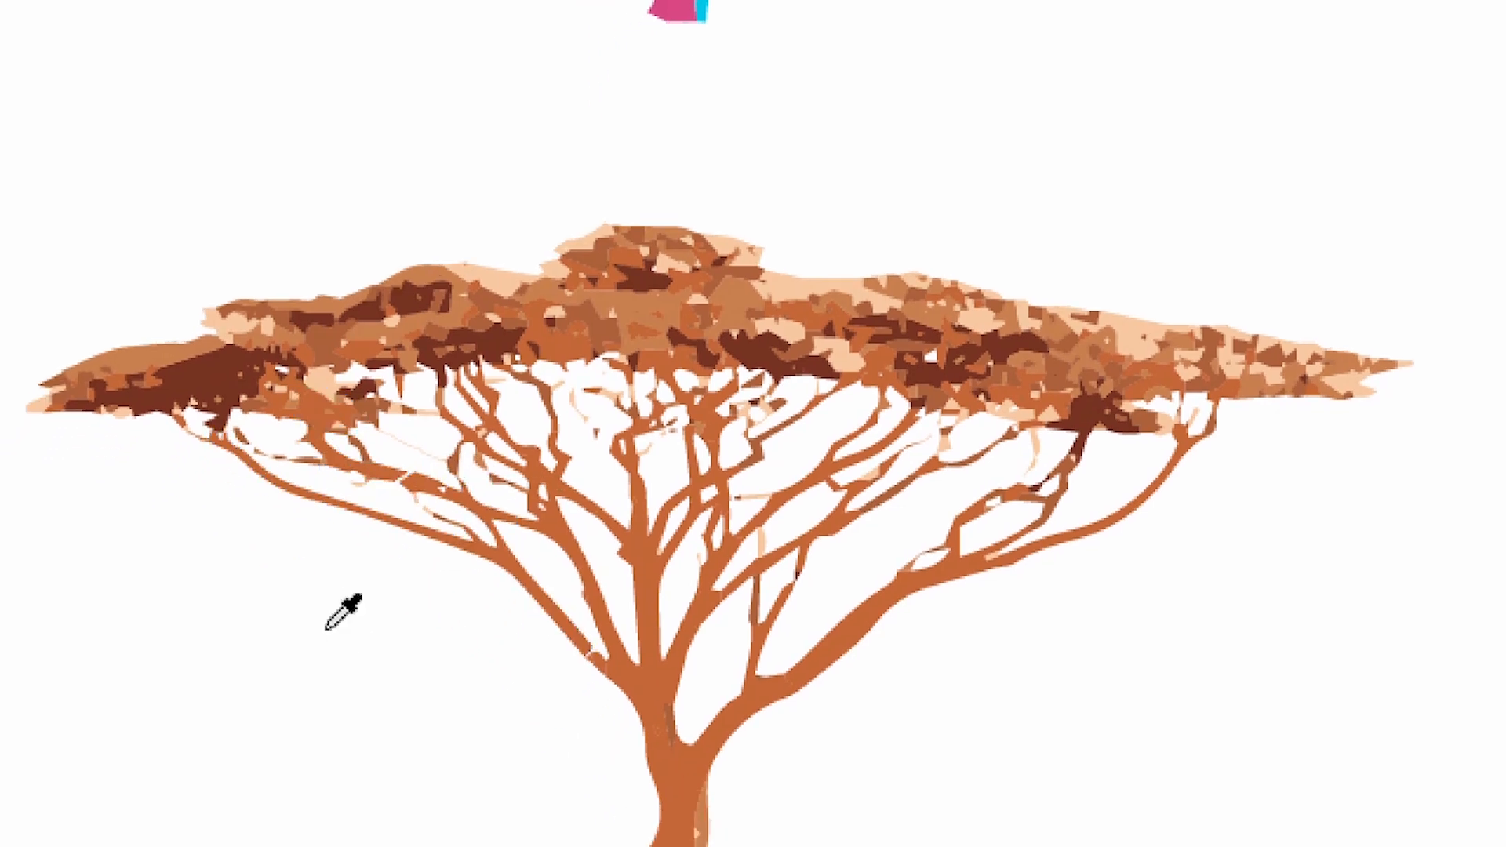
- Save the document as "travail sur les arbres - 05.ai" in Illustrator CC format
{"action": "key", "text": "ctrl+alt+space"}
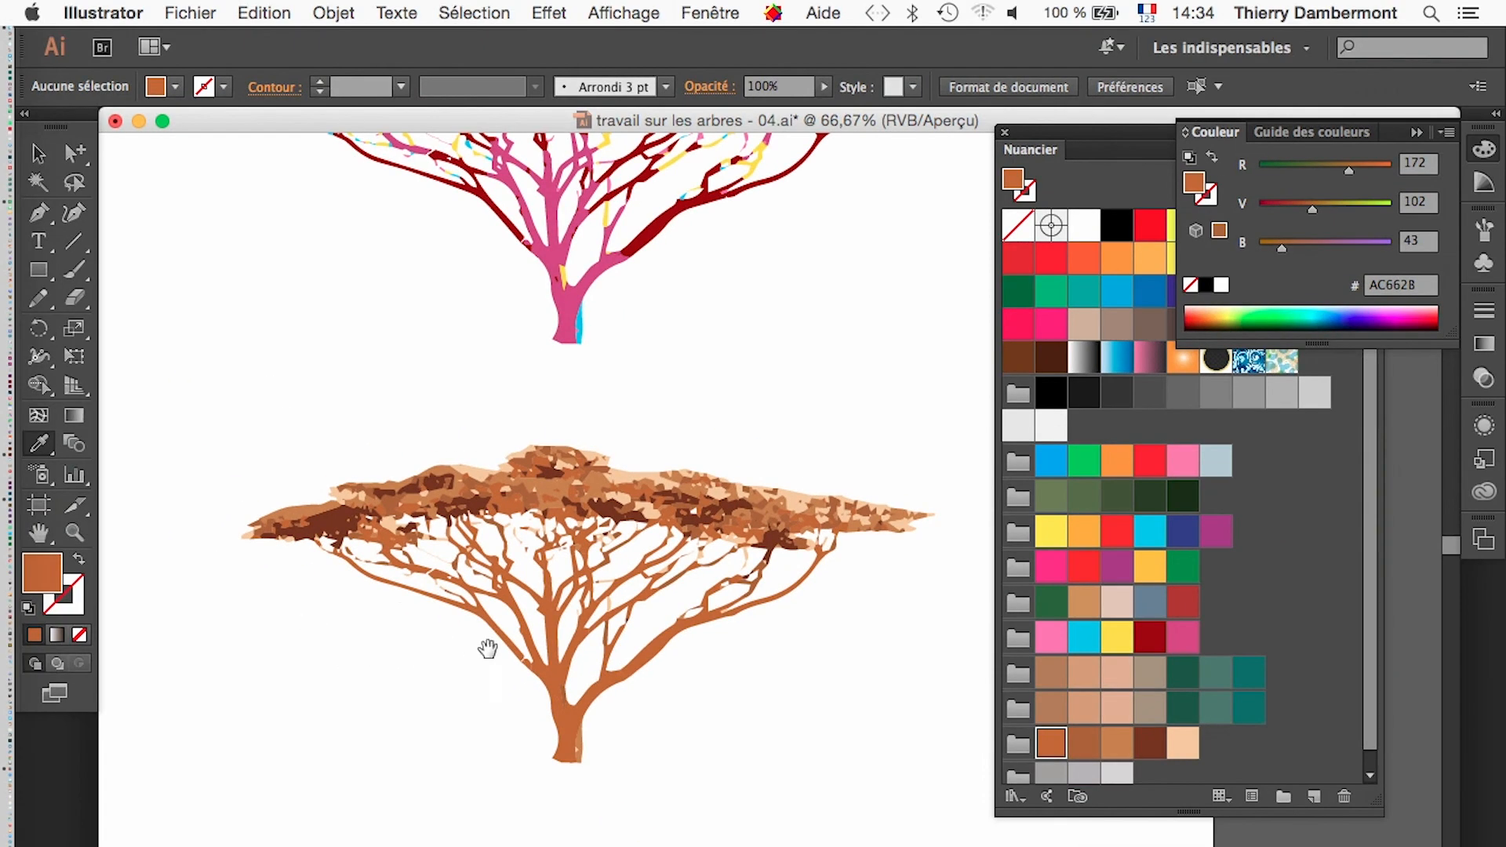
{"action": "left_click_drag", "start_coordinate": [487, 648], "coordinate": [455, 533]}
{"action": "left_click", "coordinate": [196, 12]}
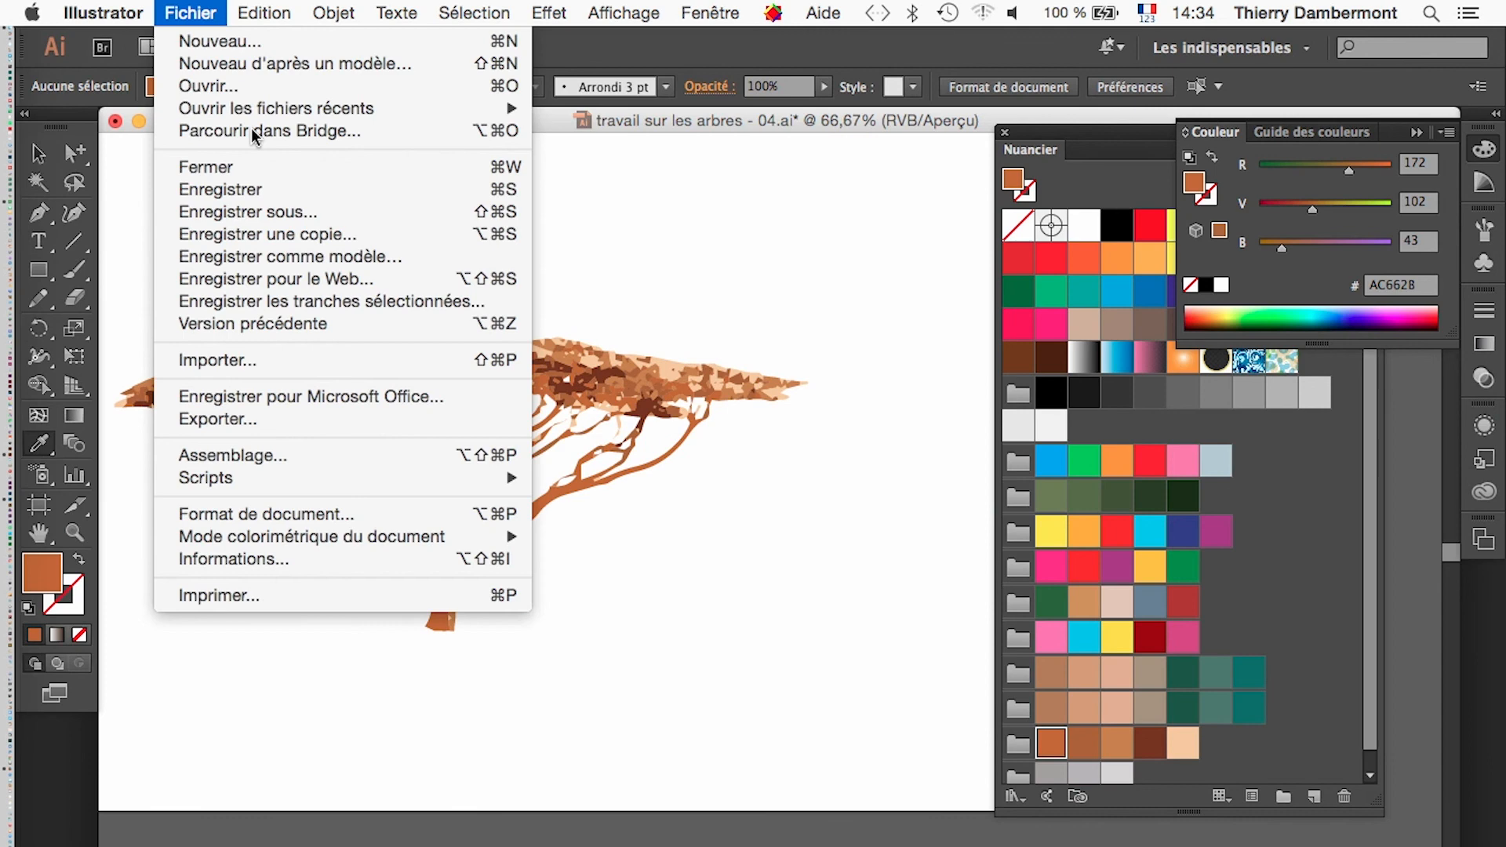
{"action": "left_click", "coordinate": [274, 204]}
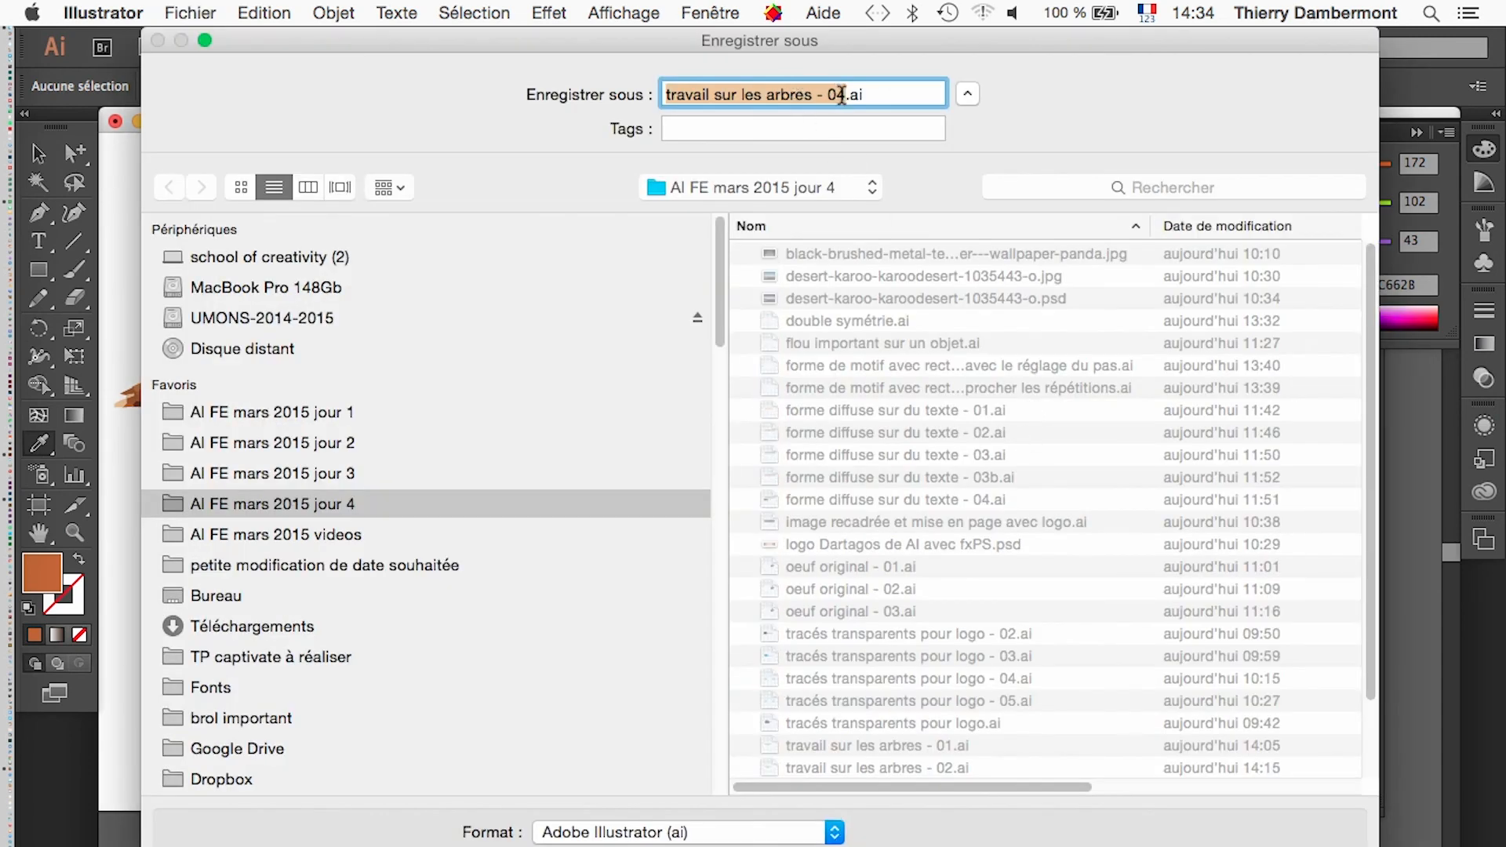
{"action": "left_click", "coordinate": [841, 95]}
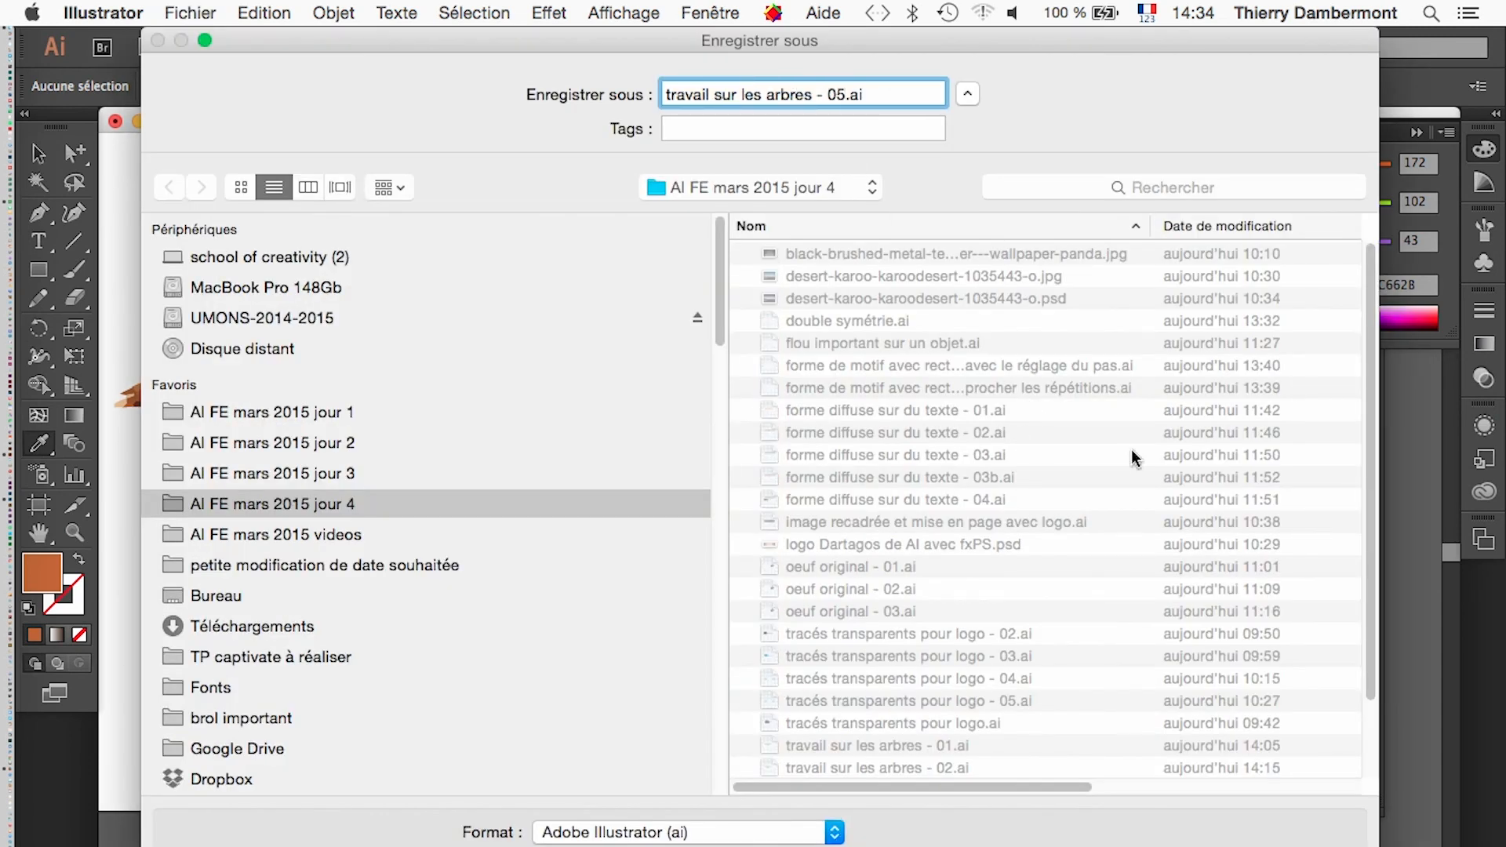
{"action": "key", "text": "Return"}
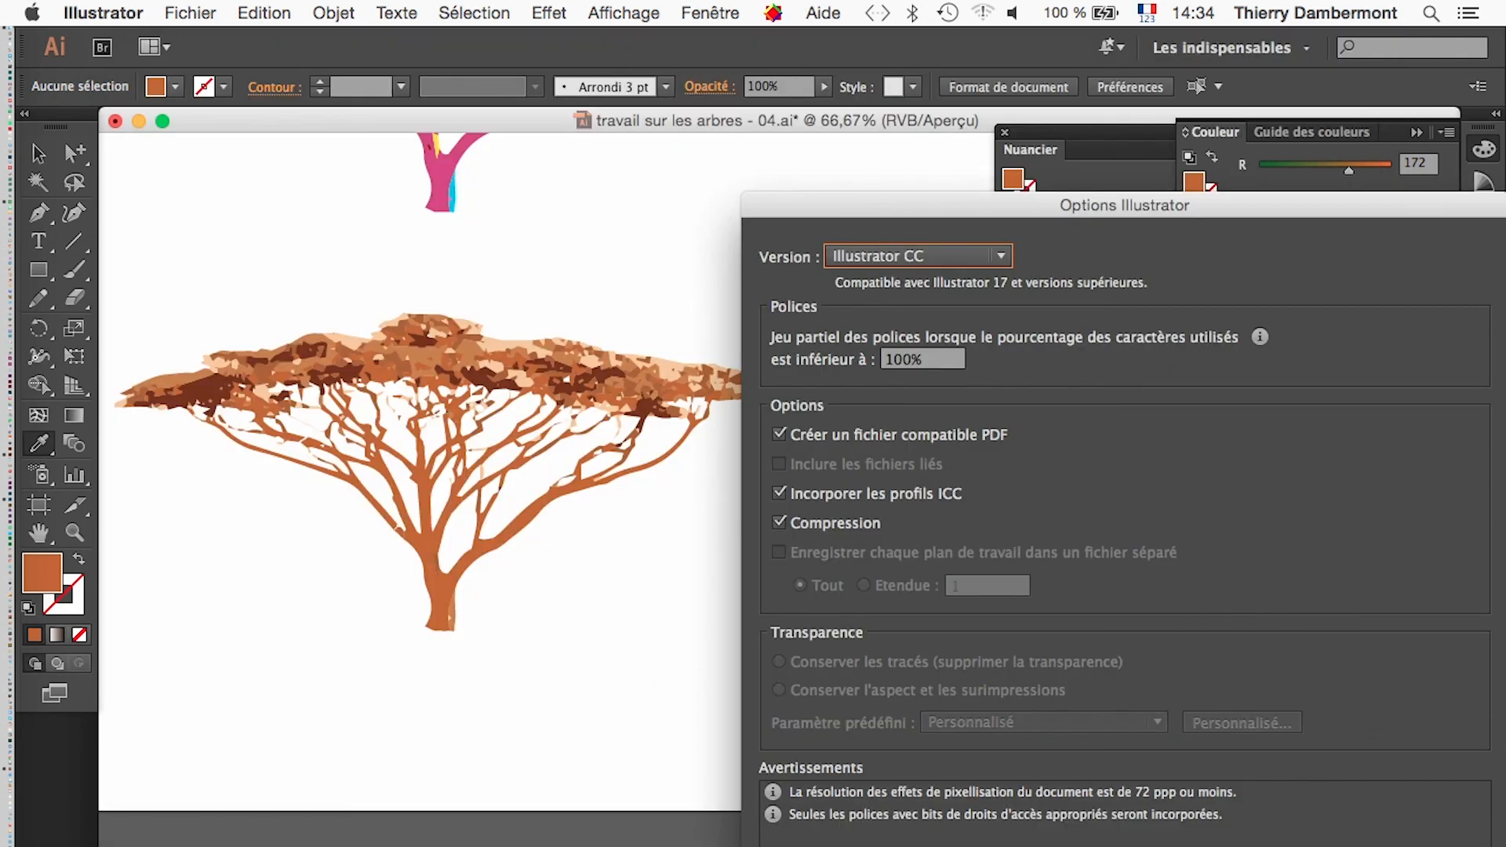
{"action": "key", "text": "Return"}
- Select the dark red branches of the upper multicoloured tree together and recolour them with the trunk's pink using the Eyedropper
{"action": "scroll", "coordinate": [578, 527], "scroll_direction": "up", "scroll_amount": 4}
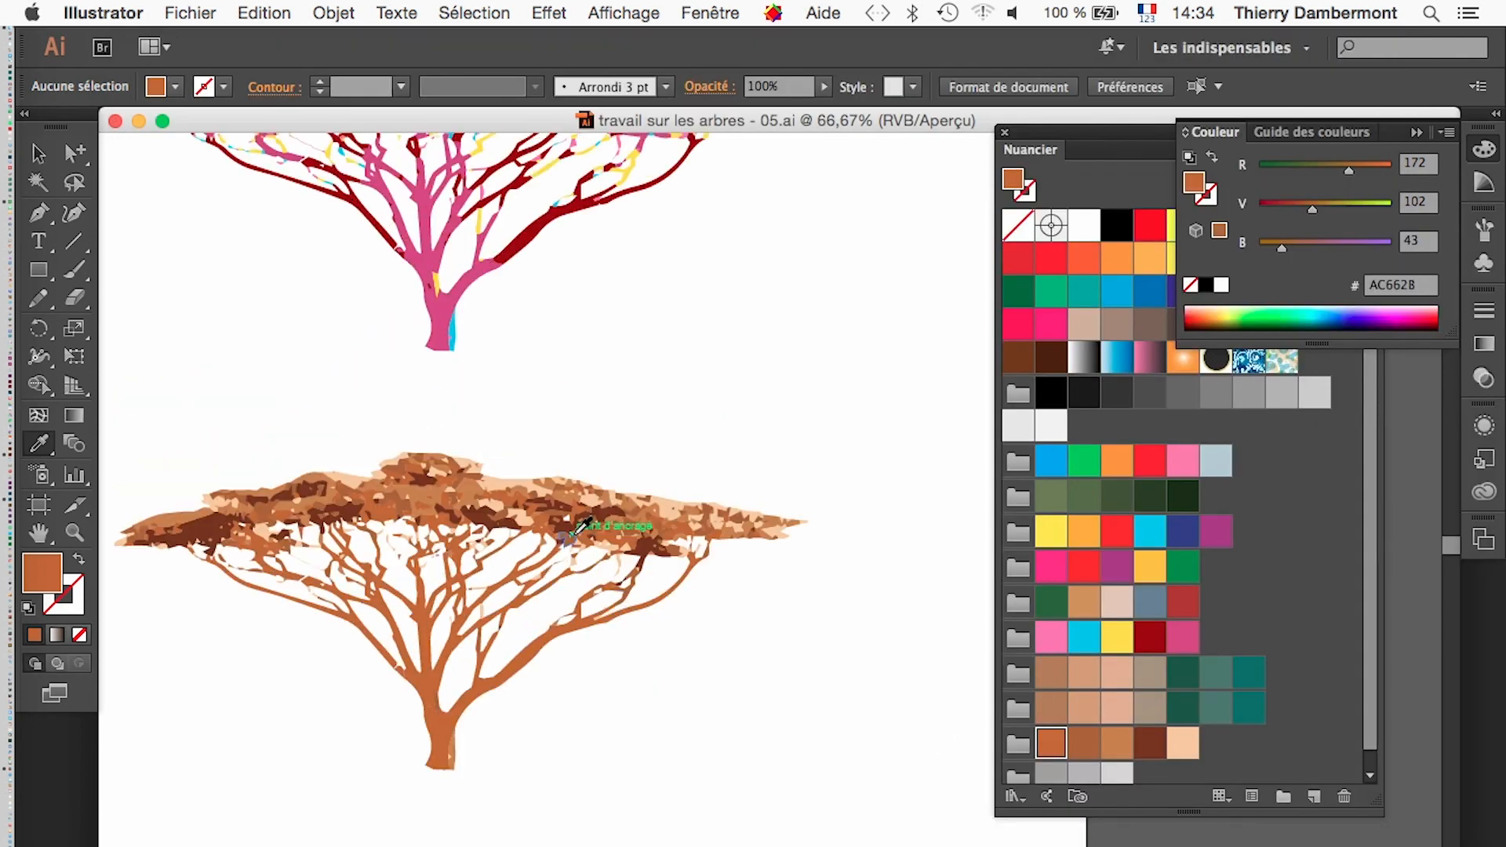
{"action": "scroll", "coordinate": [578, 527], "scroll_direction": "up", "scroll_amount": 3}
{"action": "scroll", "coordinate": [430, 378], "scroll_direction": "up", "scroll_amount": 3}
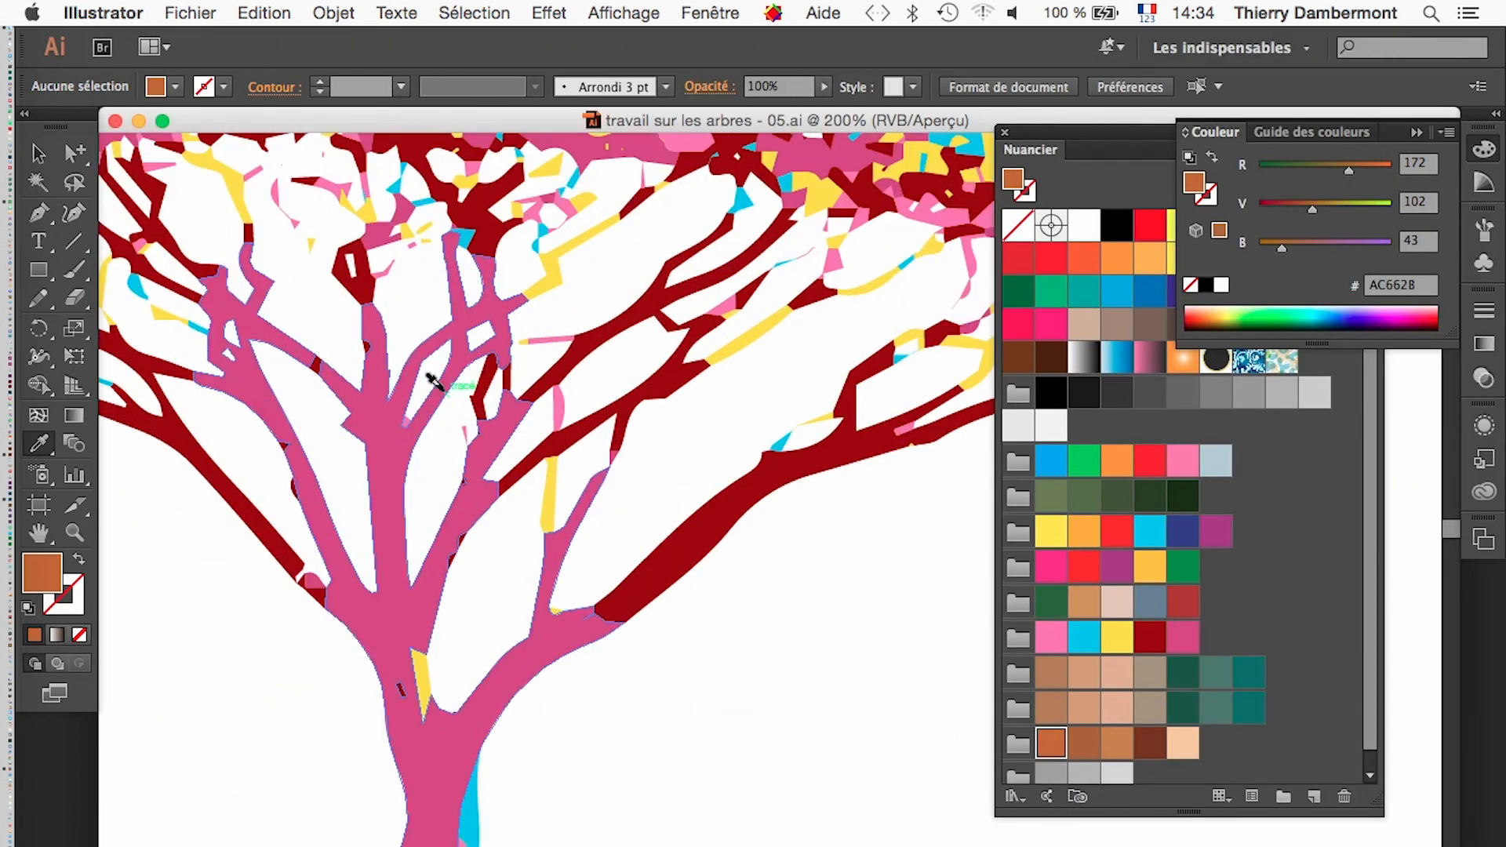
{"action": "scroll", "coordinate": [430, 378], "scroll_direction": "down", "scroll_amount": 1}
{"action": "left_click", "coordinate": [298, 488]}
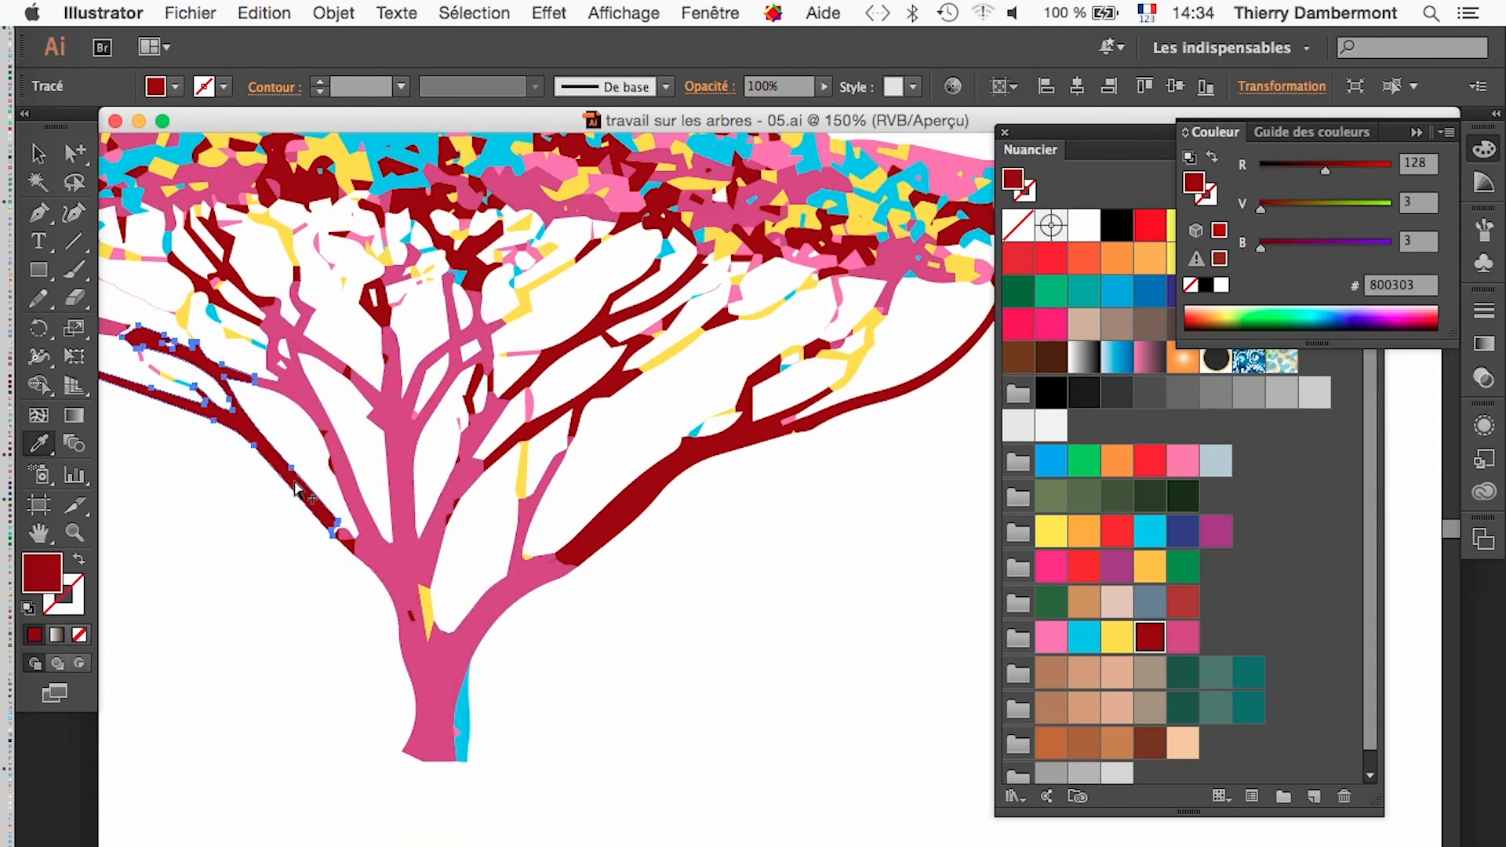
{"action": "left_click", "coordinate": [514, 444], "text": "shift"}
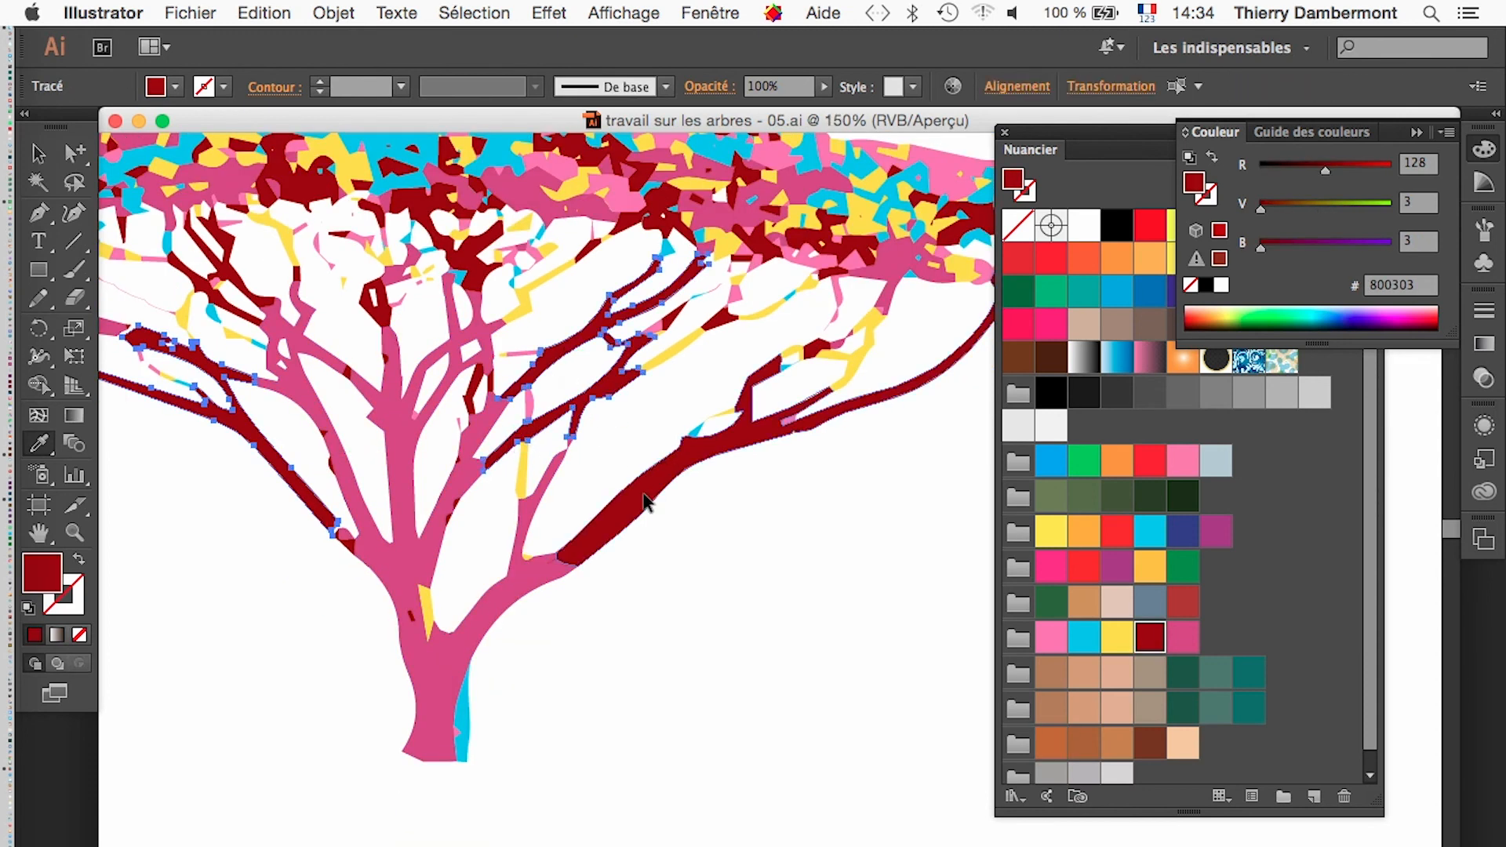
{"action": "left_click", "coordinate": [474, 383], "text": "shift"}
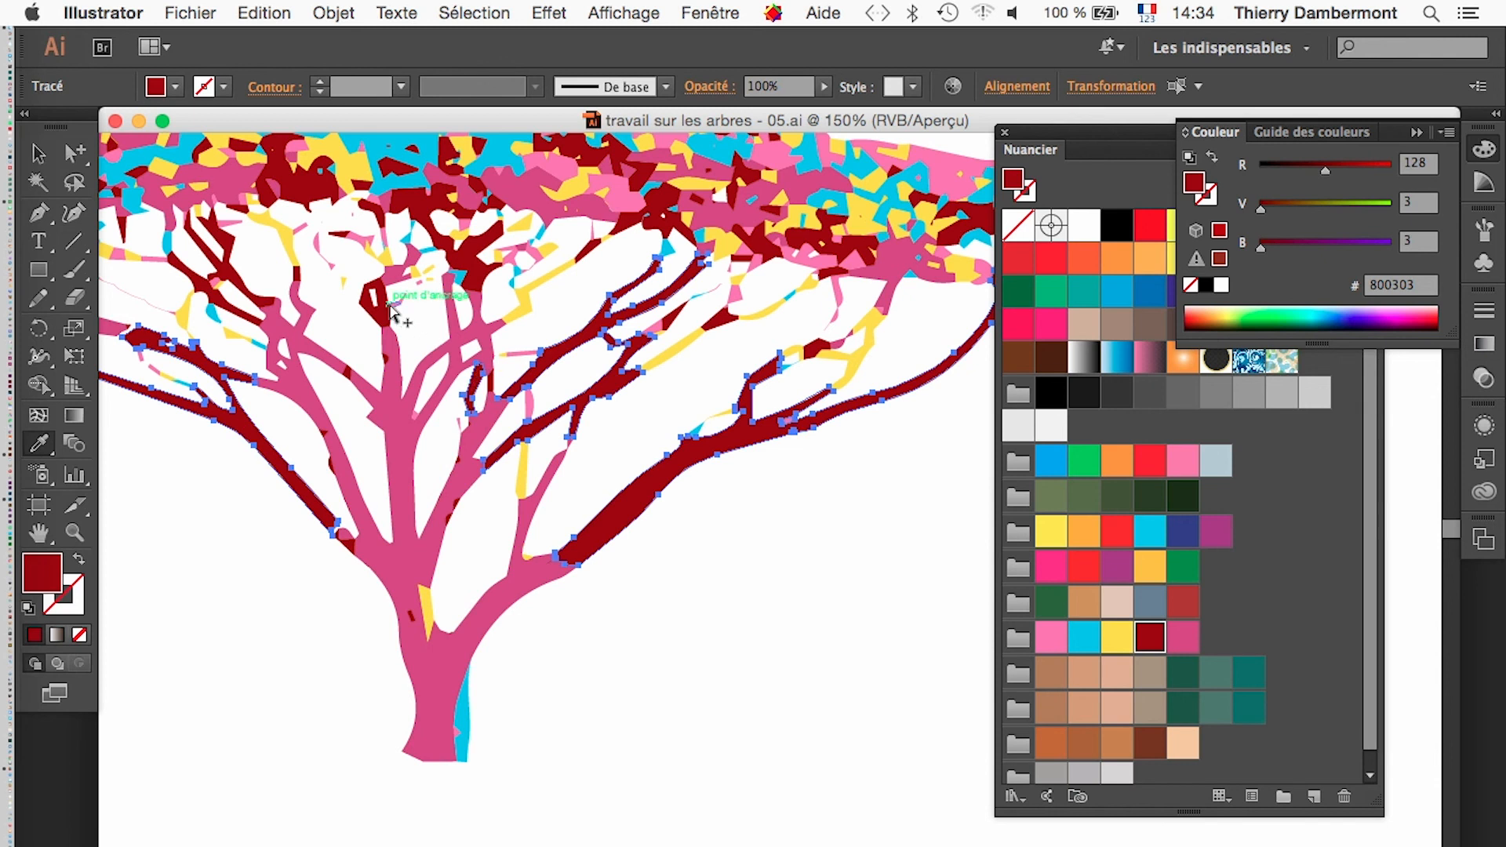
{"action": "left_click", "coordinate": [385, 306], "text": "shift"}
{"action": "left_click", "coordinate": [477, 276], "text": "shift"}
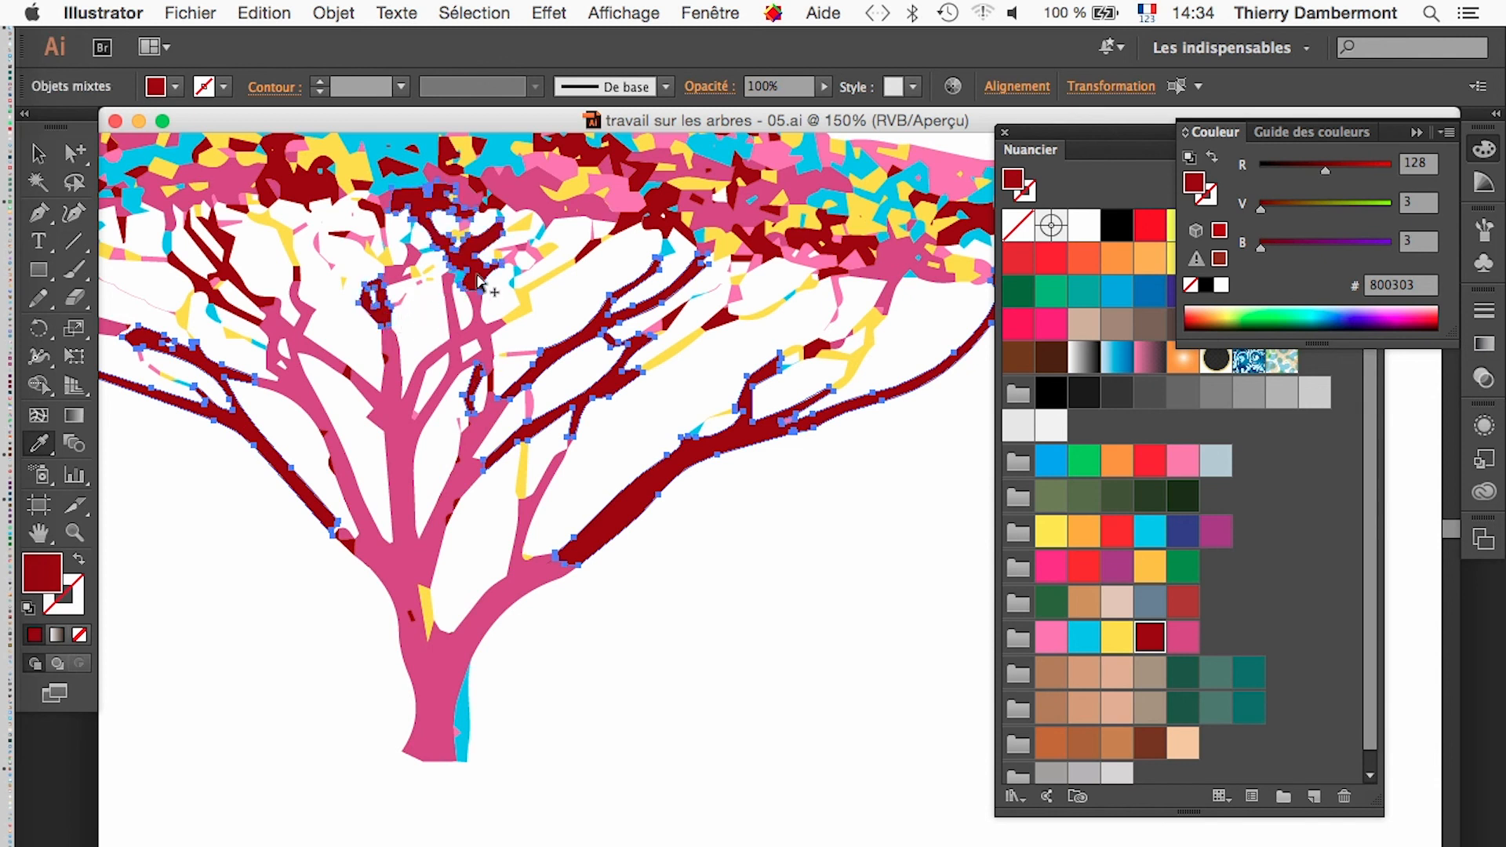
{"action": "left_click", "coordinate": [227, 306], "text": "shift"}
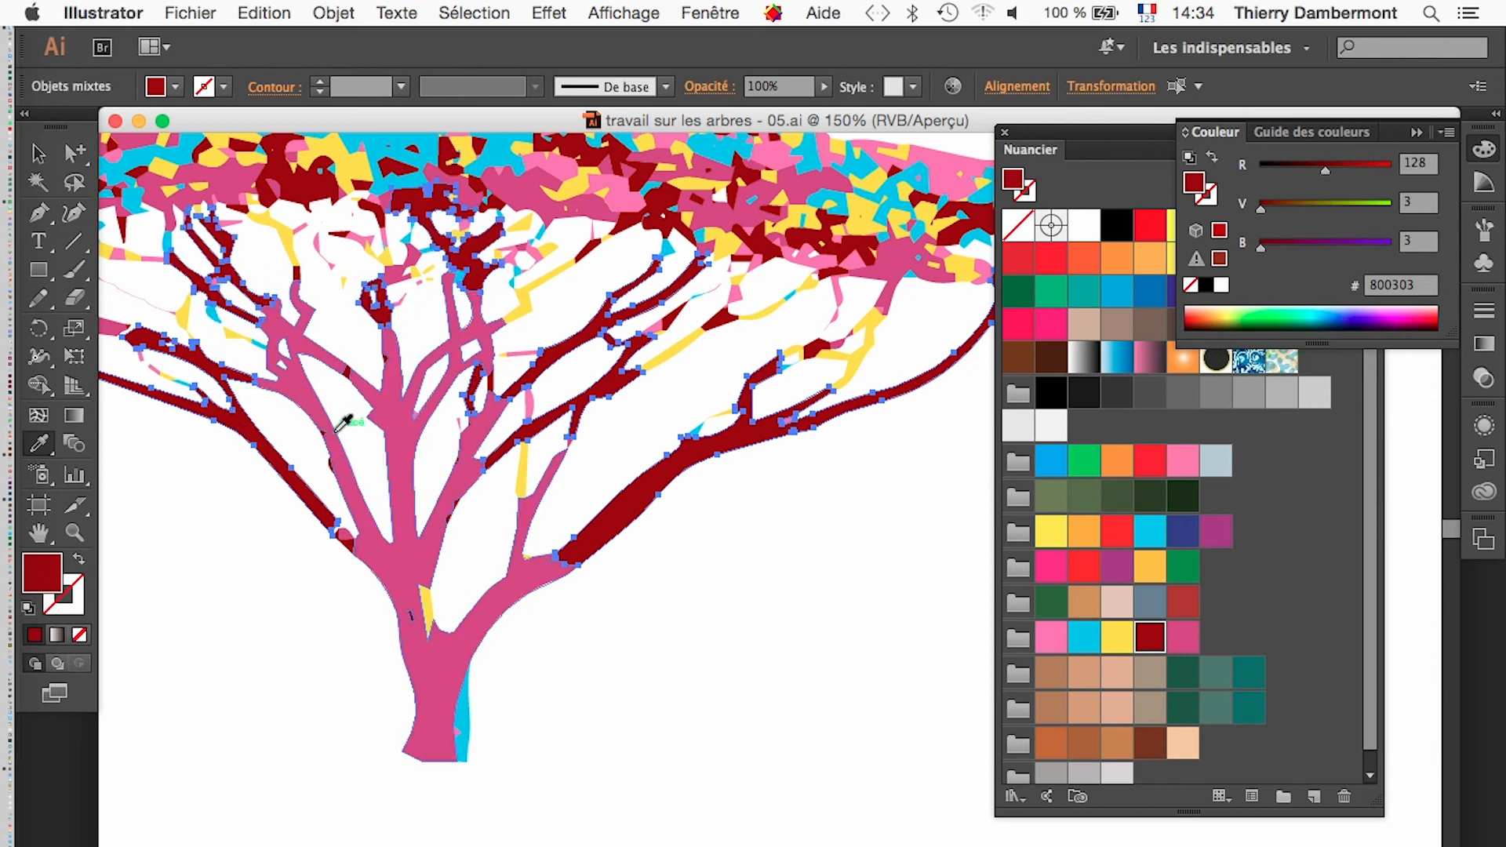
{"action": "left_click", "coordinate": [304, 385]}
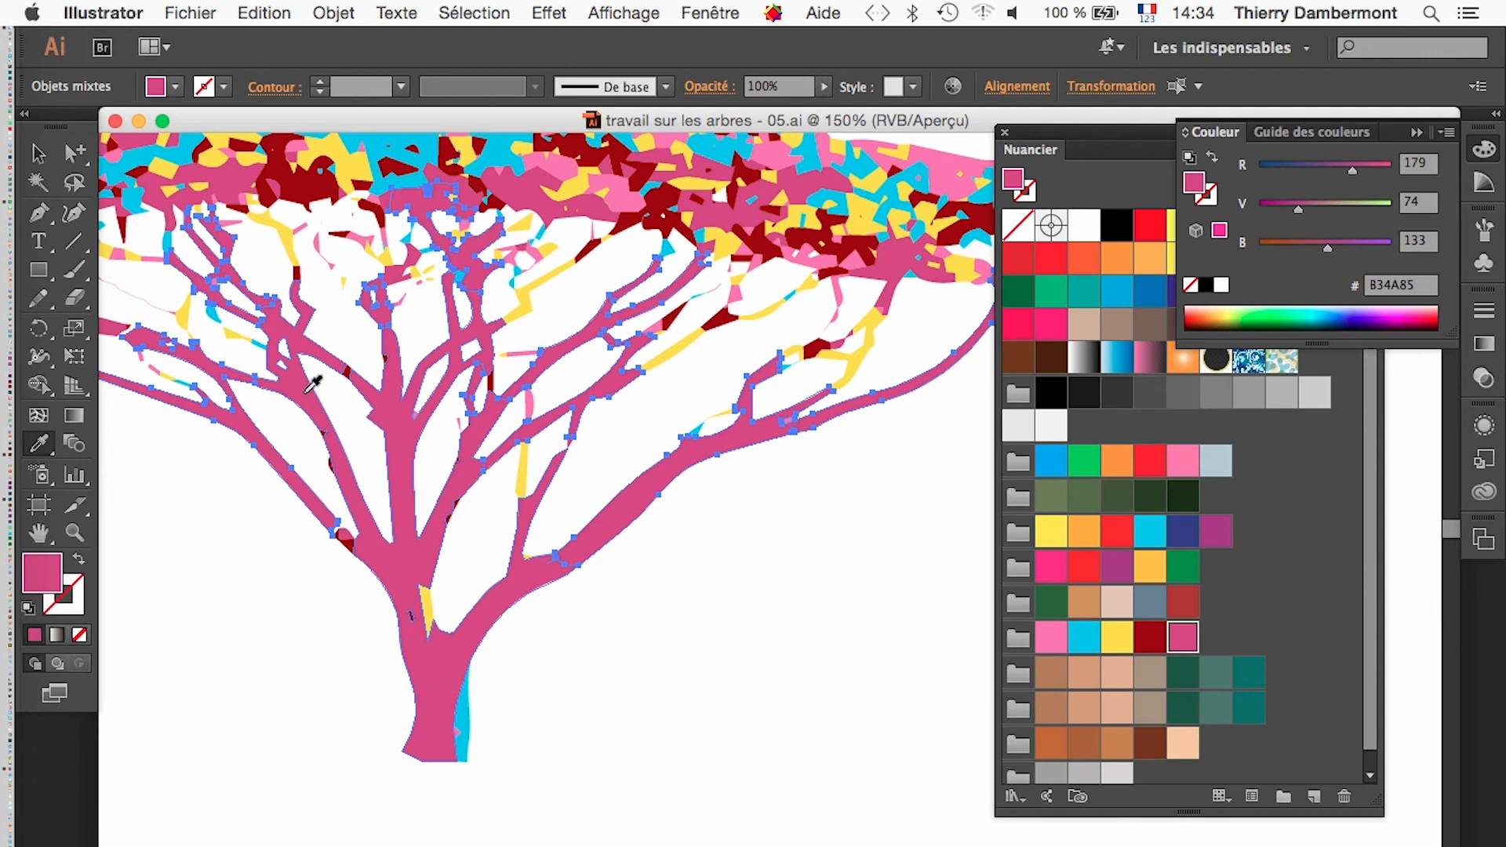
{"action": "left_click", "coordinate": [629, 614], "text": "super"}
- Recolour the remaining small dark red pieces in the upper tree's middle and right branches pink, ending with both trees in view
{"action": "left_click", "coordinate": [491, 383]}
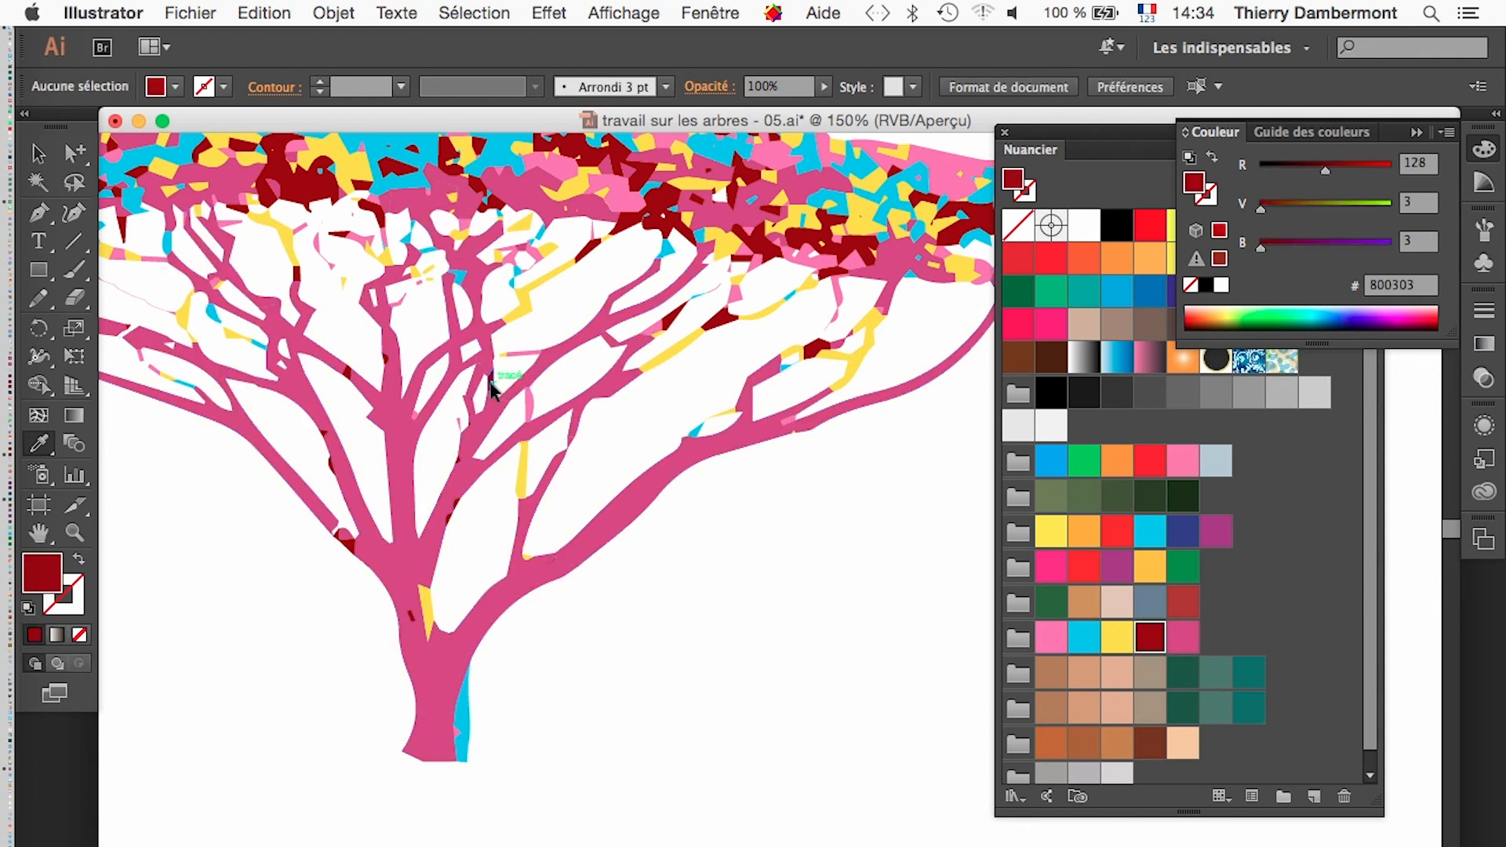
{"action": "left_click", "coordinate": [491, 383], "text": "super"}
{"action": "left_click", "coordinate": [488, 422]}
{"action": "left_click", "coordinate": [664, 318], "text": "super"}
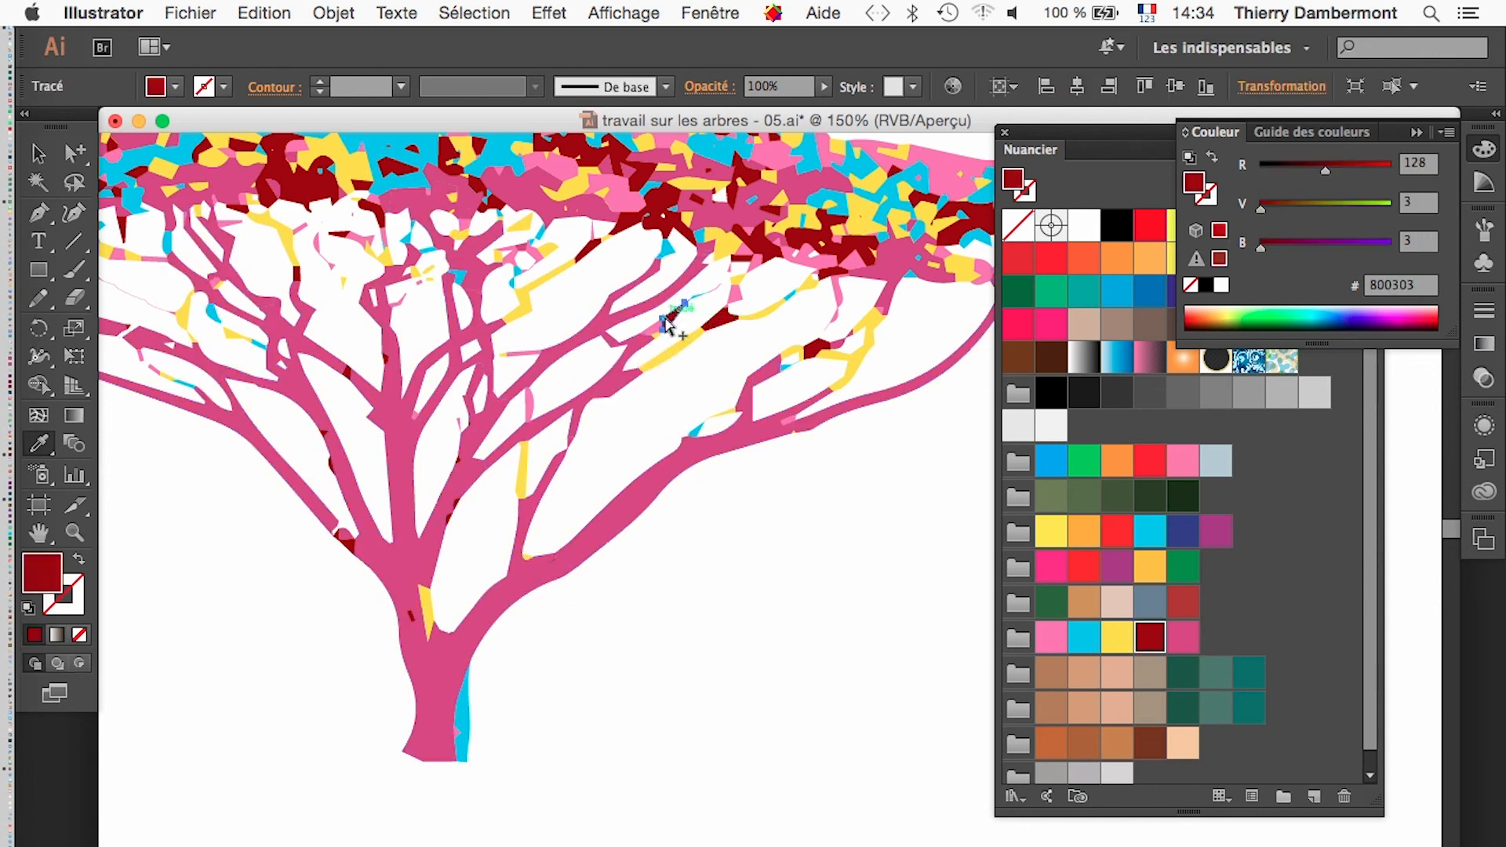
{"action": "left_click", "coordinate": [732, 325], "text": "shift+super"}
{"action": "left_click", "coordinate": [815, 346], "text": "shift+super"}
{"action": "left_click", "coordinate": [706, 423]}
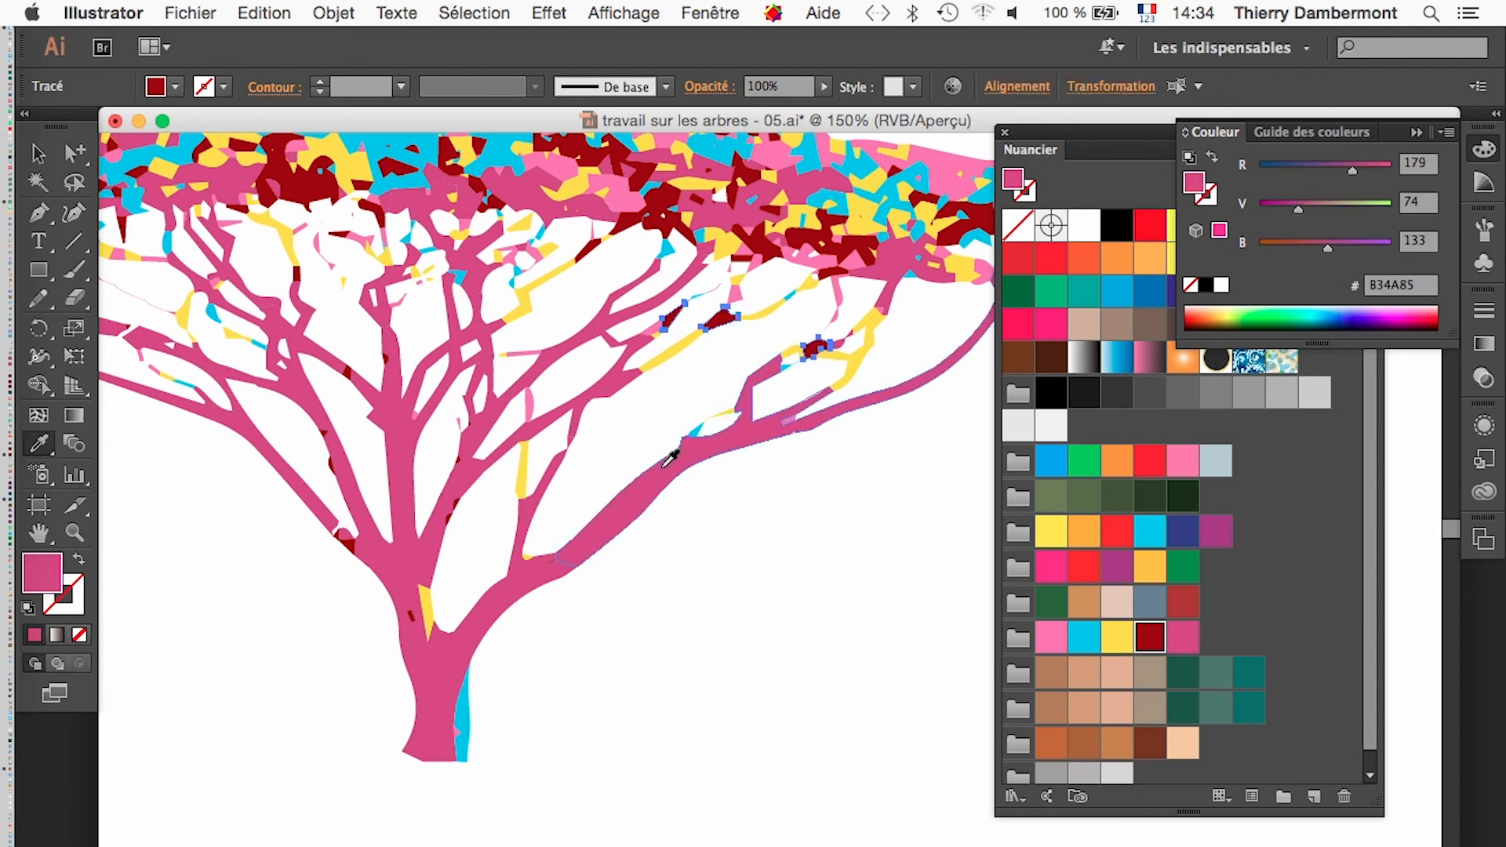
{"action": "left_click", "coordinate": [758, 621], "text": "super"}
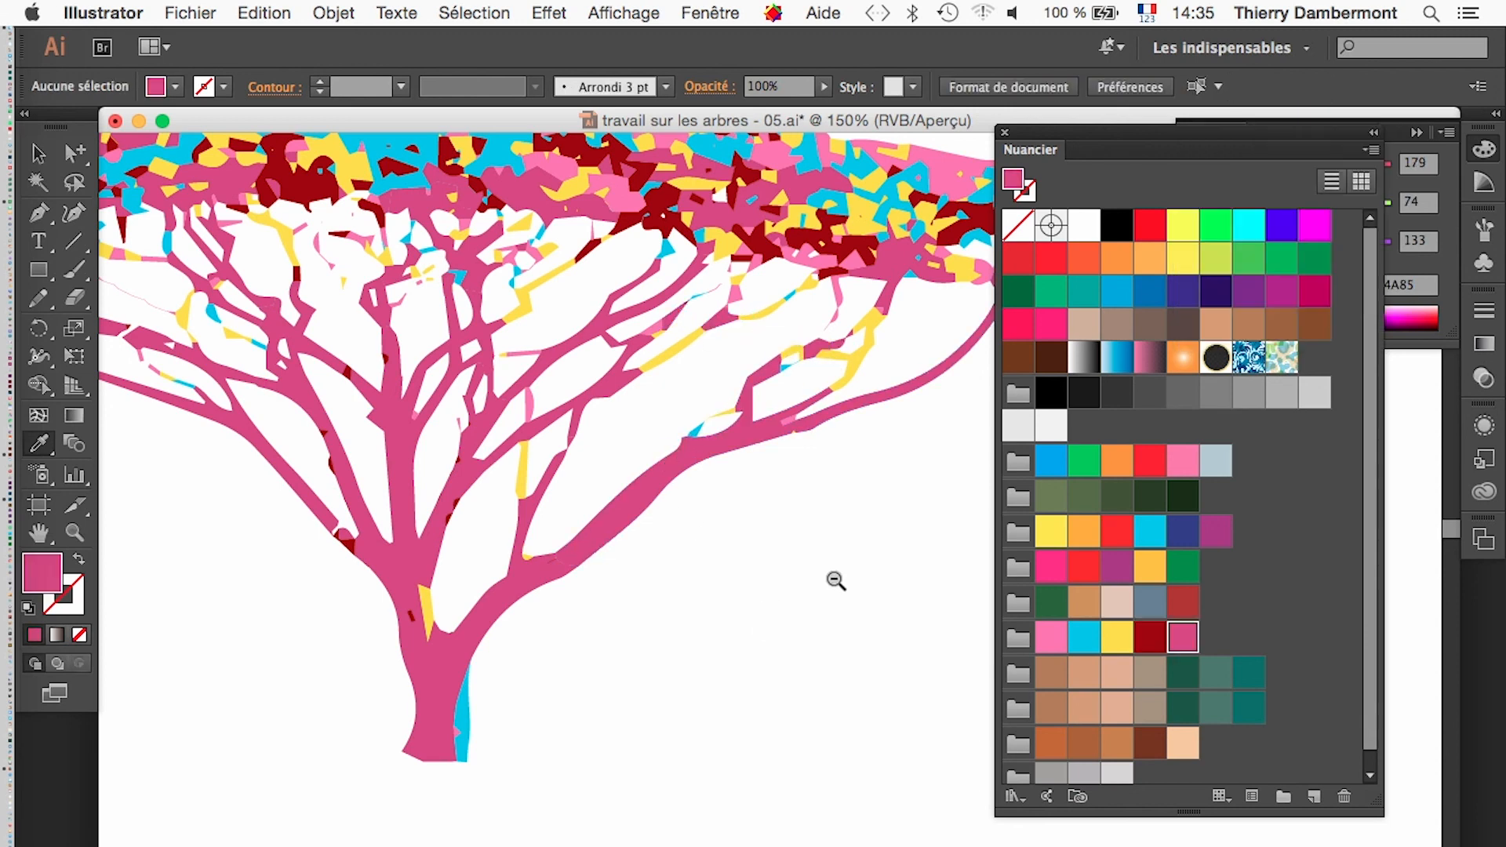
{"action": "left_click", "coordinate": [835, 582], "text": "alt+super"}
{"action": "left_click", "coordinate": [834, 584], "text": "alt+super"}
{"action": "left_click", "coordinate": [811, 619], "text": "alt+super"}
{"action": "scroll", "coordinate": [811, 619], "scroll_direction": "down", "scroll_amount": 2}
{"action": "scroll", "coordinate": [812, 619], "scroll_direction": "right", "scroll_amount": 1}
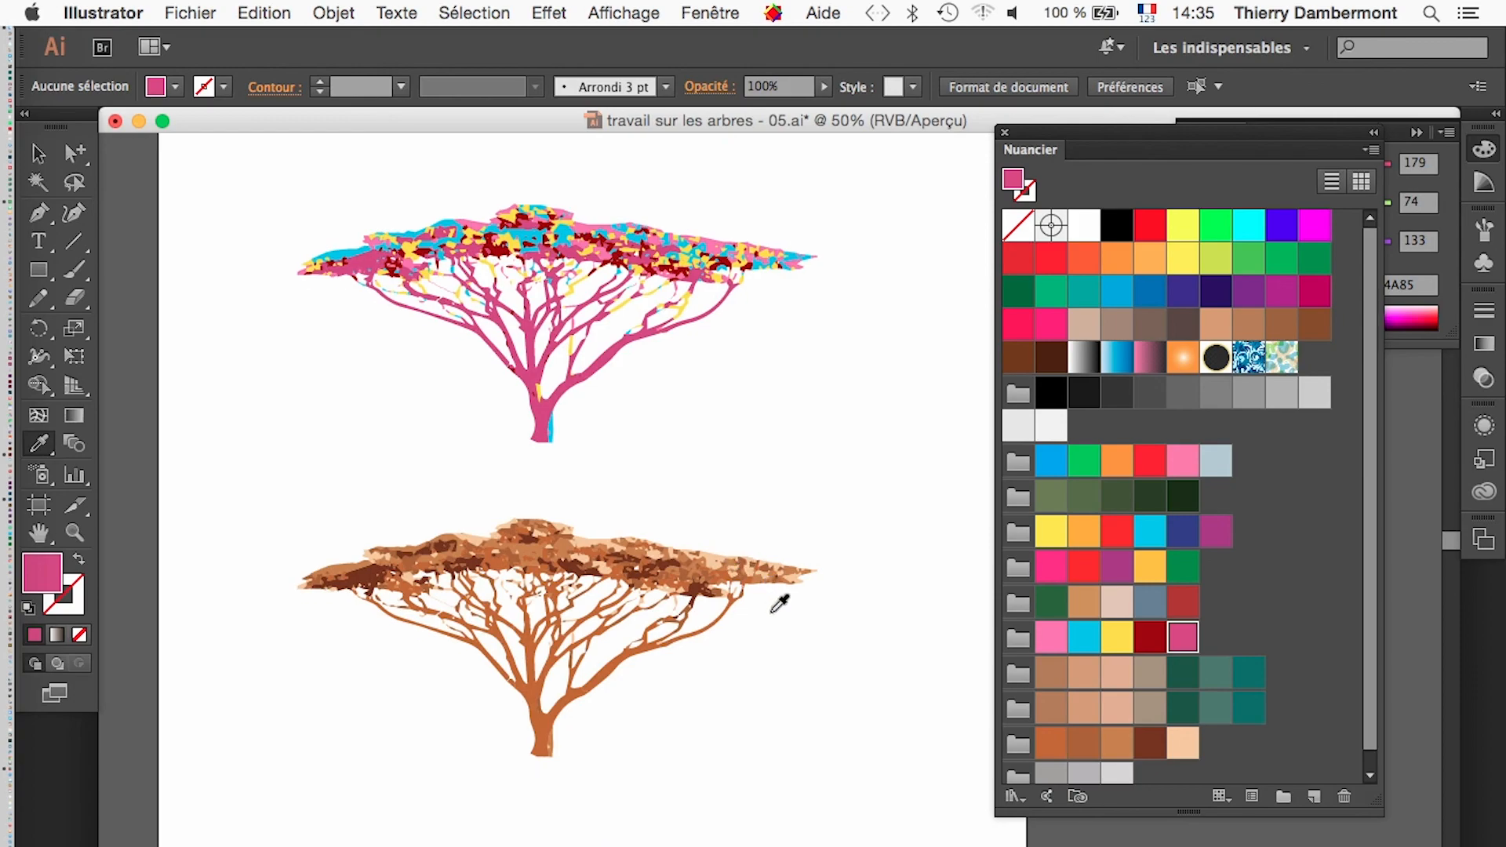